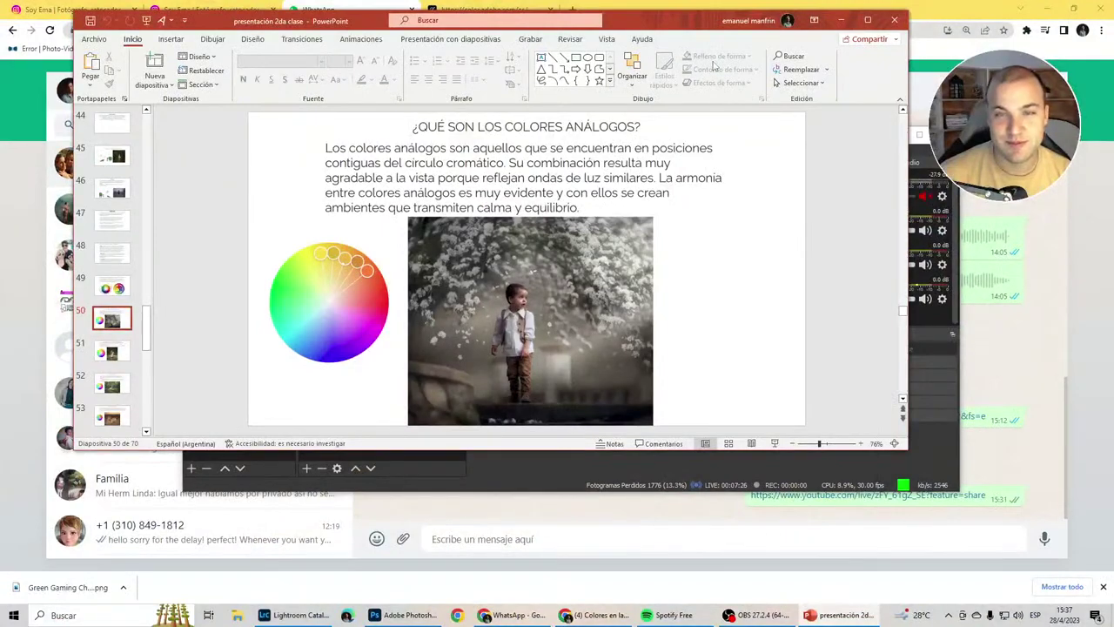
Maximize the PowerPoint window and scroll the thumbnails back to slide 49 of 70.
{"action": "double_click", "coordinate": [669, 21]}
{"action": "scroll", "coordinate": [784, 250], "scroll_direction": "up", "scroll_amount": 1}
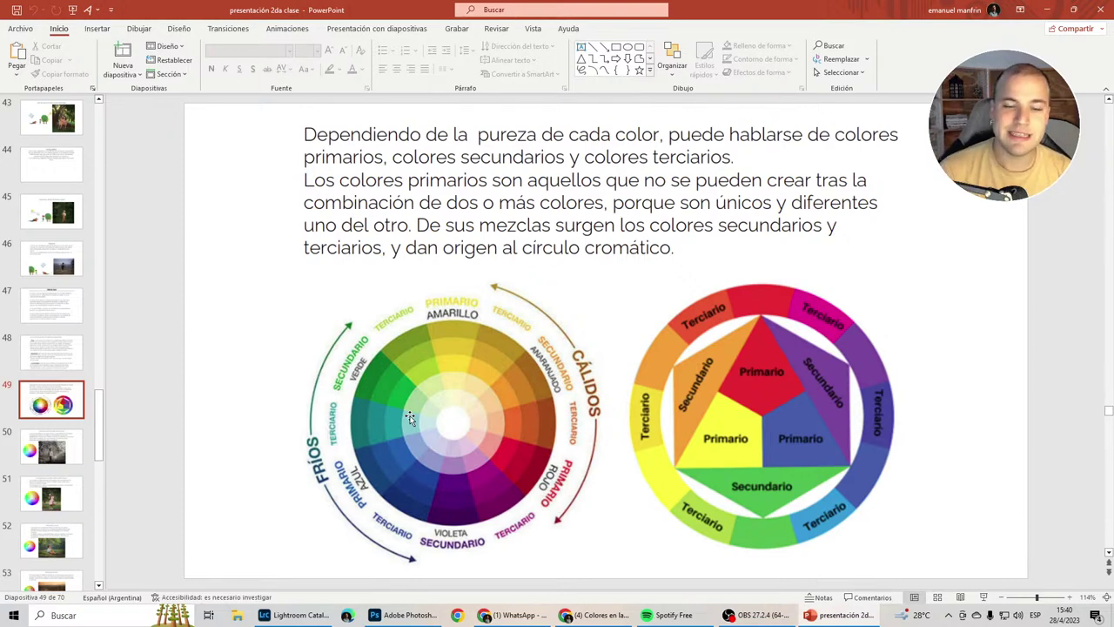
Bring up the Adobe Color wheel page in Chrome, briefly magnifying the top of the page.
{"action": "left_click", "coordinate": [513, 614]}
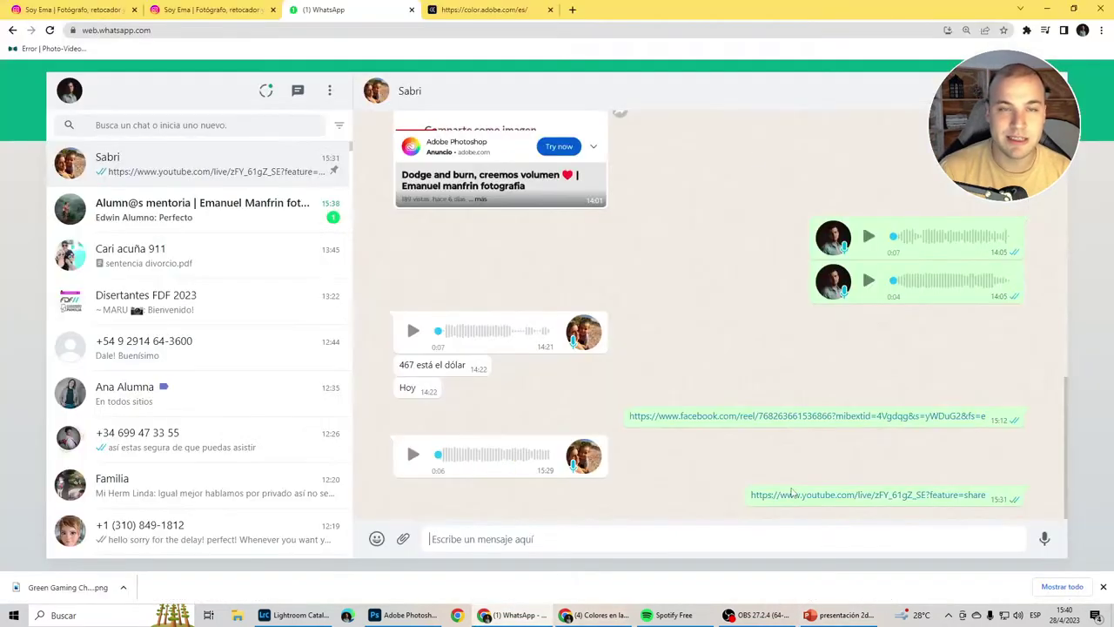
{"action": "left_click", "coordinate": [487, 10]}
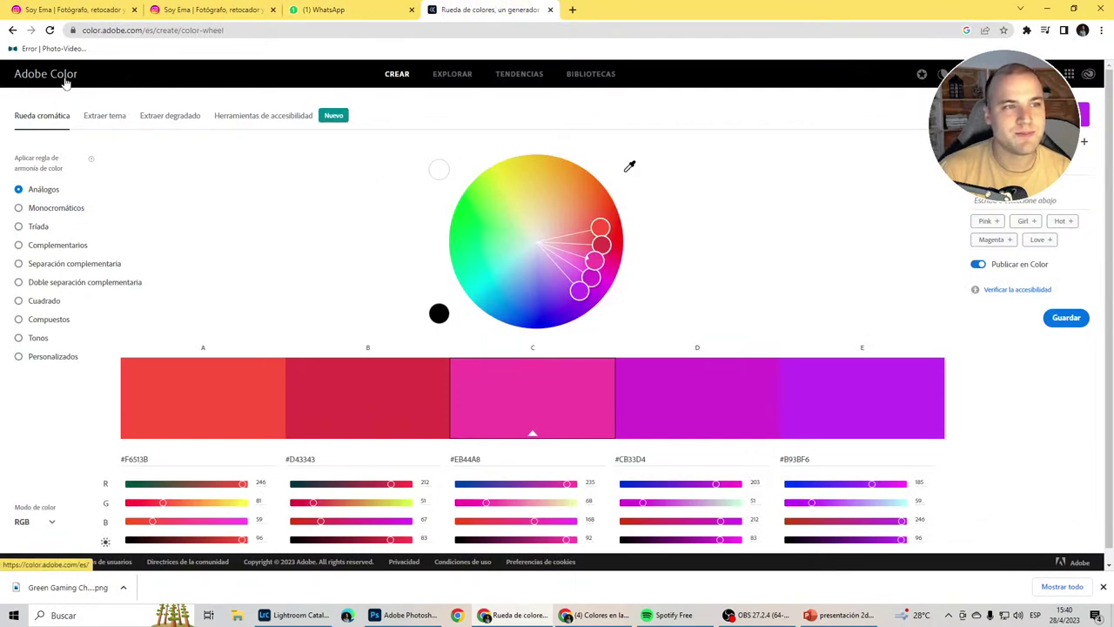
{"action": "key", "text": "super+plus"}
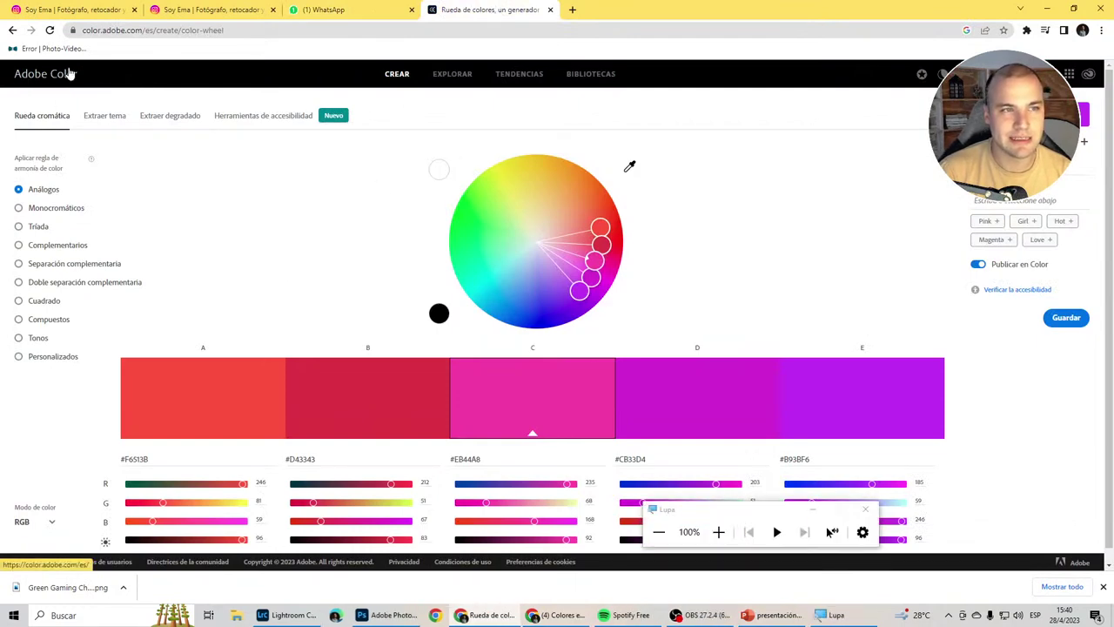
{"action": "key", "text": "super+plus"}
{"action": "key", "text": "super+plus"}
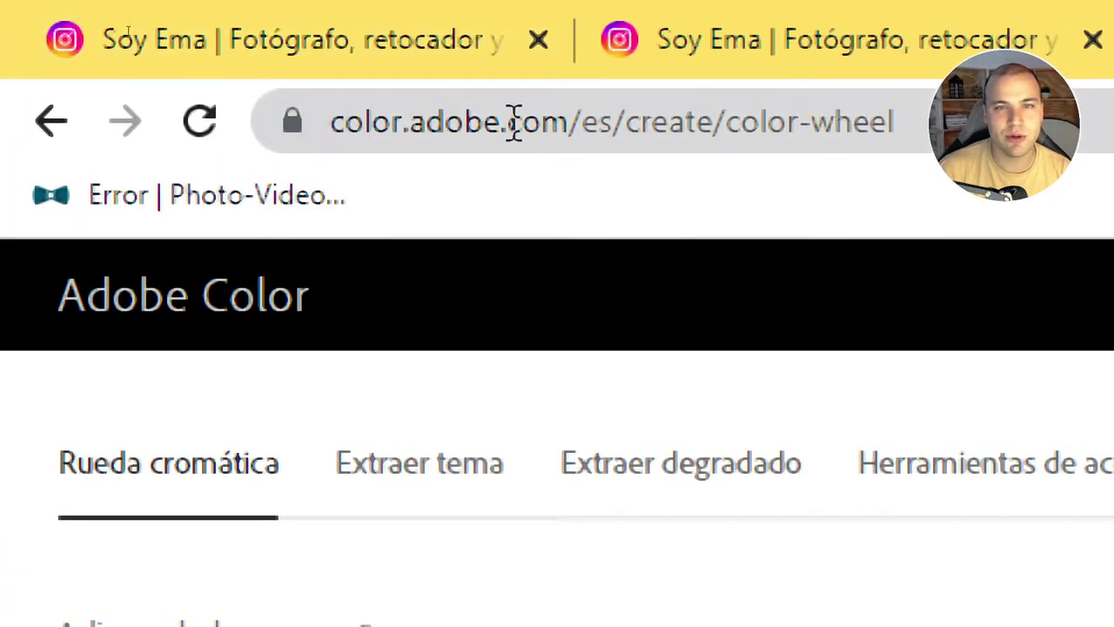
{"action": "key", "text": "super+minus"}
{"action": "key", "text": "super+minus"}
{"action": "key", "text": "super+minus"}
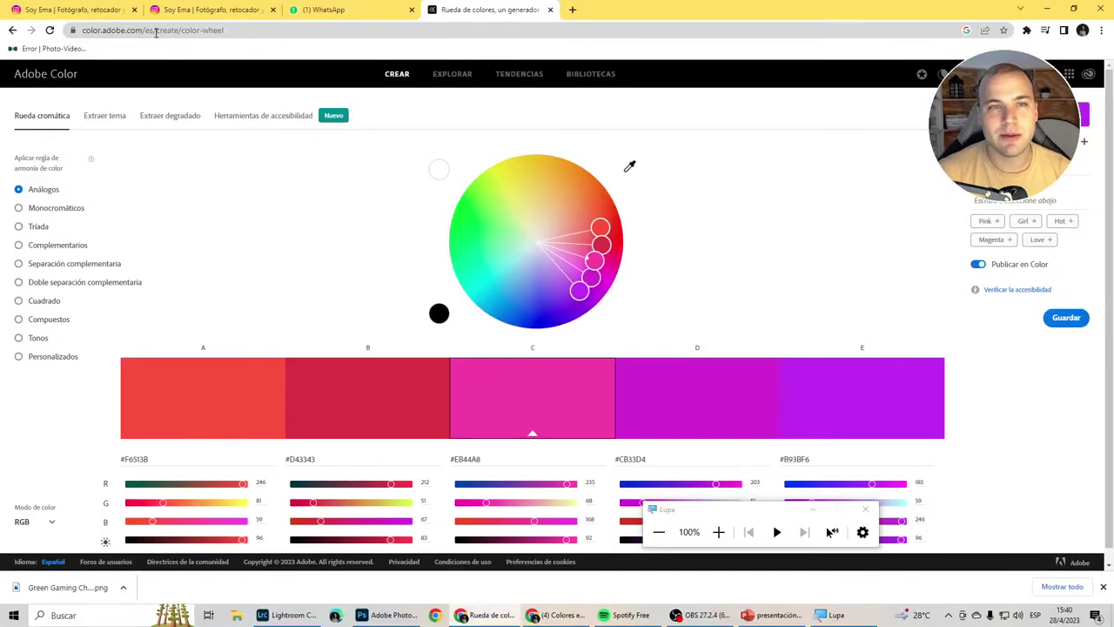
Preview each harmony rule, monochromatic through custom, then return to Análogos around #EB44A8.
{"action": "left_click", "coordinate": [37, 211]}
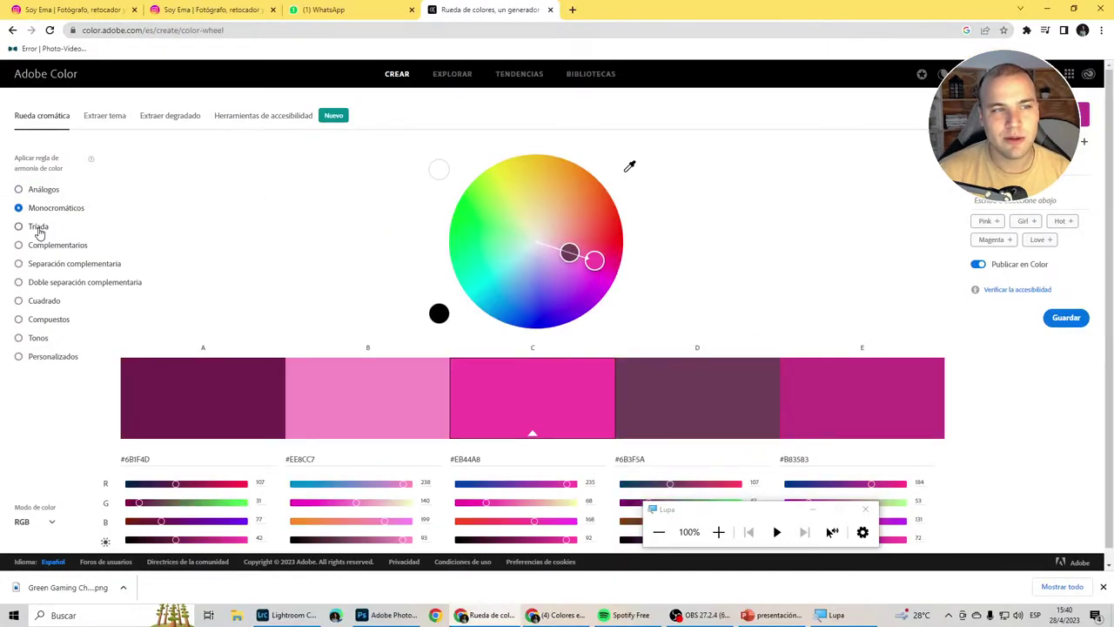
{"action": "left_click", "coordinate": [40, 245]}
{"action": "left_click", "coordinate": [52, 282]}
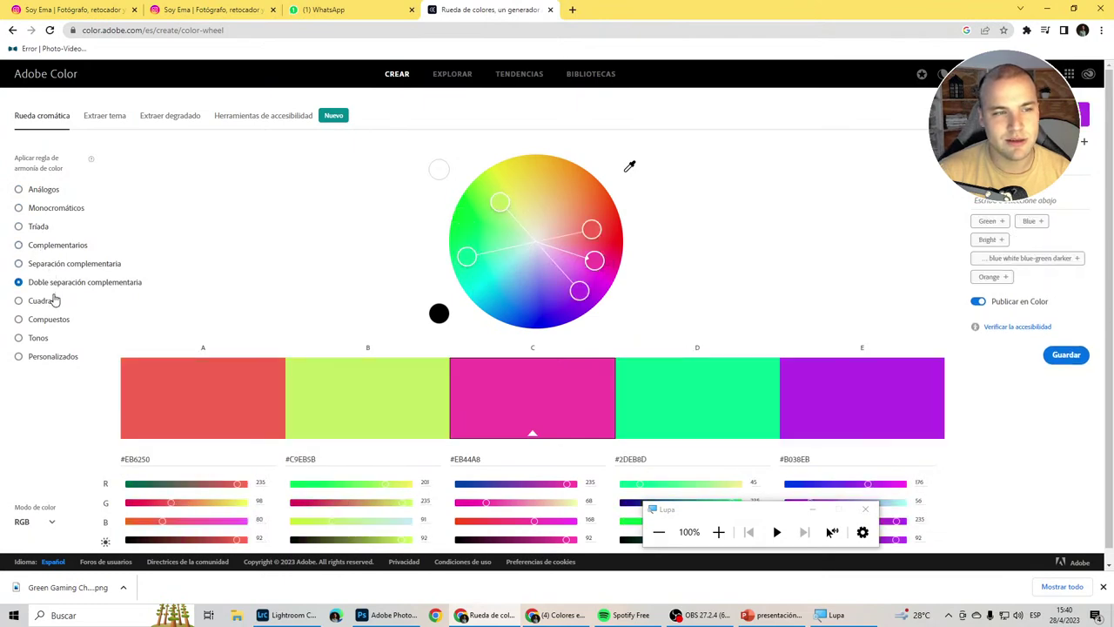
{"action": "left_click", "coordinate": [46, 318]}
{"action": "left_click", "coordinate": [39, 337]}
{"action": "left_click", "coordinate": [53, 357]}
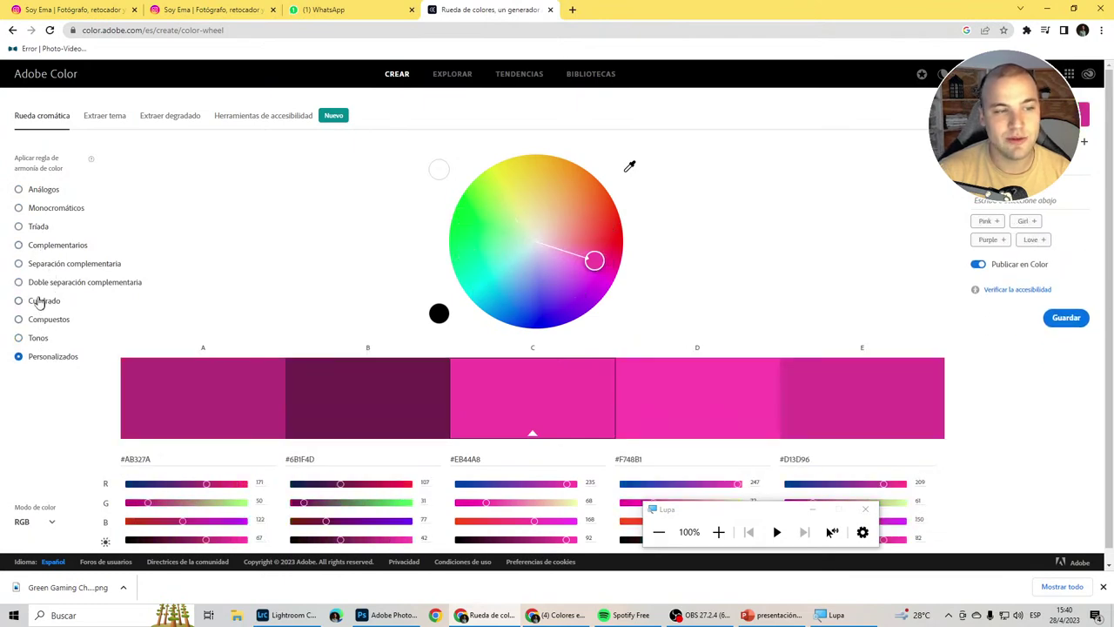
{"action": "left_click", "coordinate": [44, 265]}
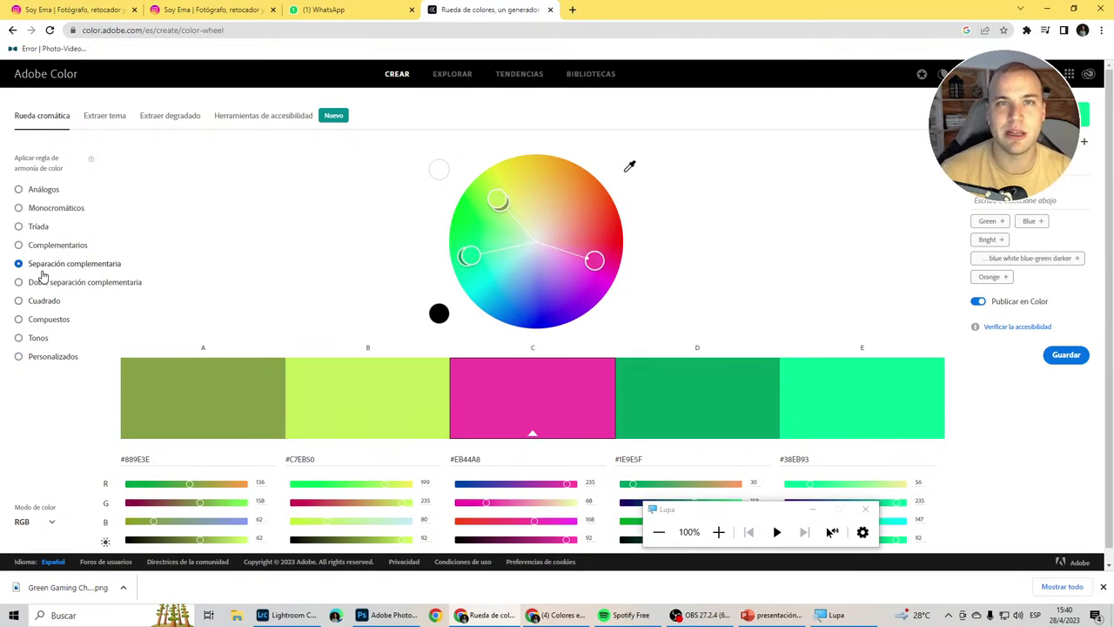
{"action": "left_click", "coordinate": [40, 190]}
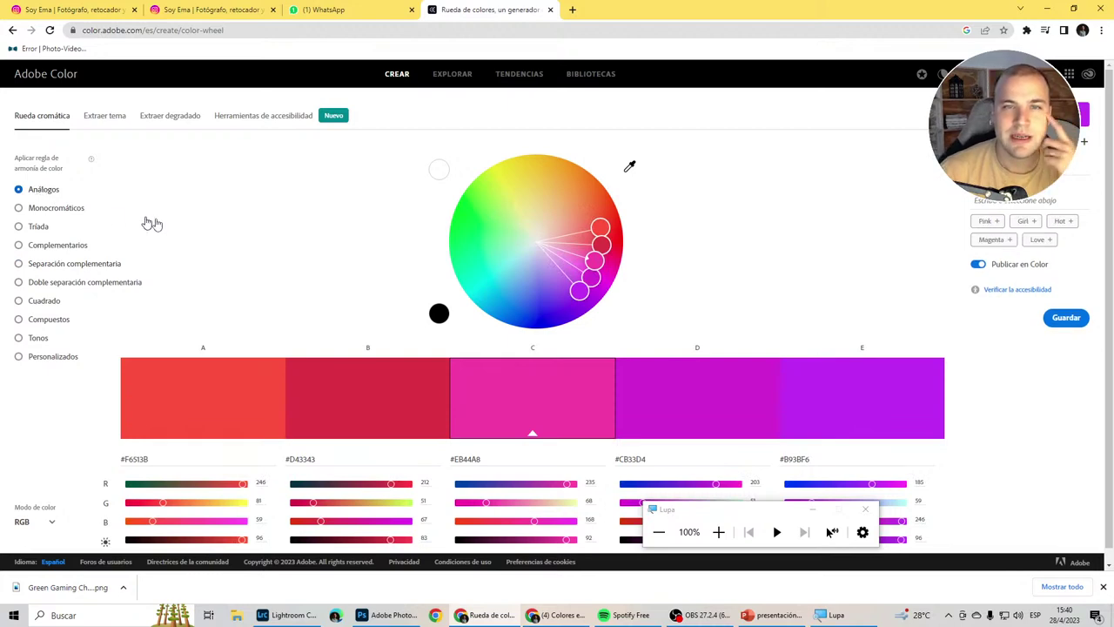
Shift the analogous palette to yellows spanning #7CF74F to #F47330, then show PowerPoint slide 50.
{"action": "mouse_move", "coordinate": [595, 260]}
{"action": "left_mouse_down"}
{"action": "mouse_move", "coordinate": [537, 194]}
{"action": "mouse_move", "coordinate": [540, 169]}
{"action": "mouse_move", "coordinate": [534, 182]}
{"action": "mouse_move", "coordinate": [574, 202]}
{"action": "mouse_move", "coordinate": [575, 186]}
{"action": "mouse_move", "coordinate": [544, 184]}
{"action": "mouse_move", "coordinate": [586, 217]}
{"action": "mouse_move", "coordinate": [562, 183]}
{"action": "mouse_move", "coordinate": [500, 182]}
{"action": "left_mouse_up"}
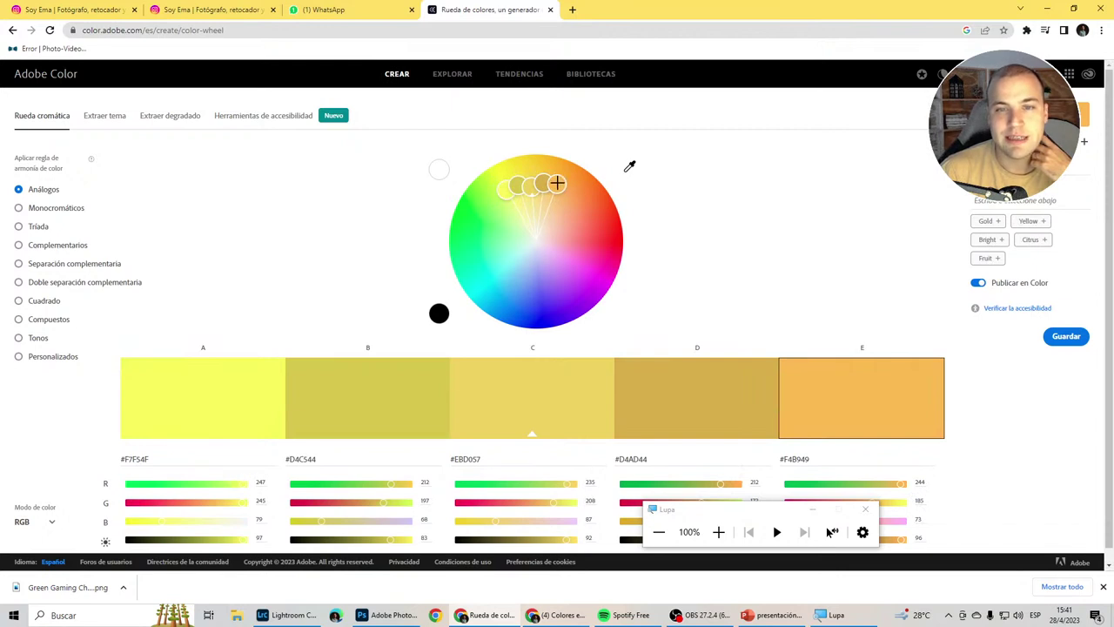
{"action": "mouse_move", "coordinate": [556, 183]}
{"action": "left_mouse_down"}
{"action": "mouse_move", "coordinate": [570, 186]}
{"action": "mouse_move", "coordinate": [563, 201]}
{"action": "left_mouse_up"}
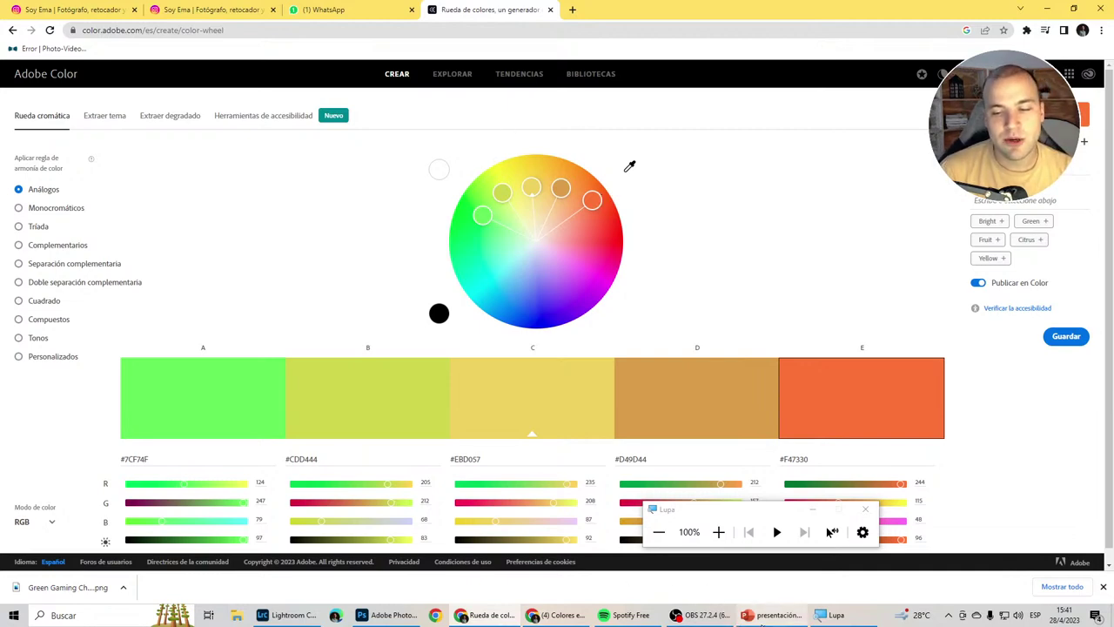
{"action": "left_click", "coordinate": [772, 614]}
{"action": "left_click", "coordinate": [57, 449]}
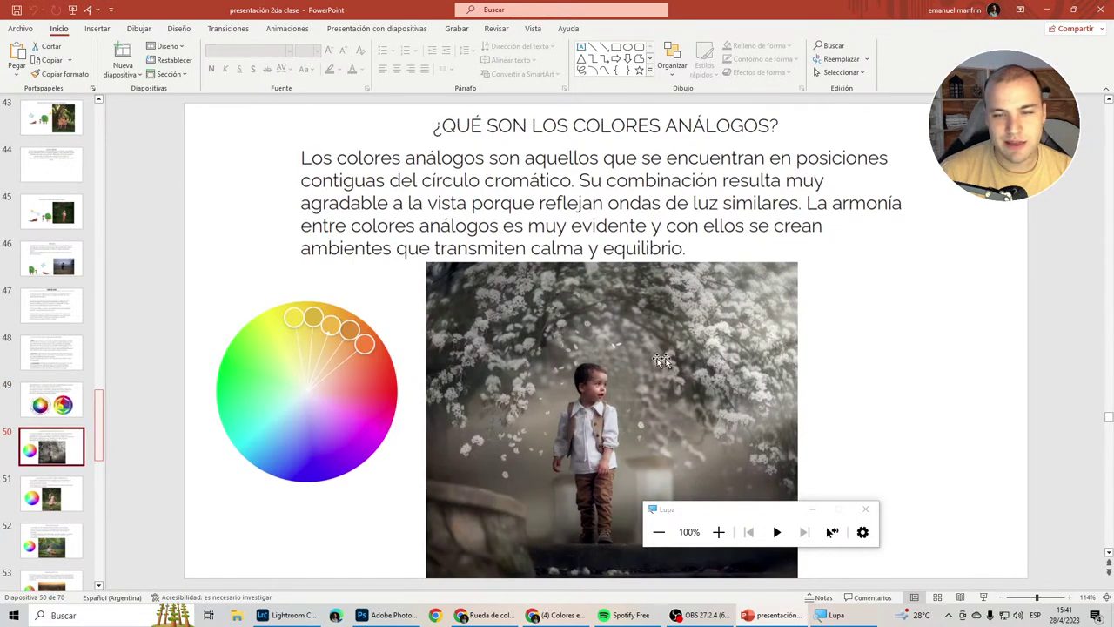
Hide the Magnifier toolbar and return to the green-to-orange analogous palette in Adobe Color.
{"action": "left_click", "coordinate": [811, 509]}
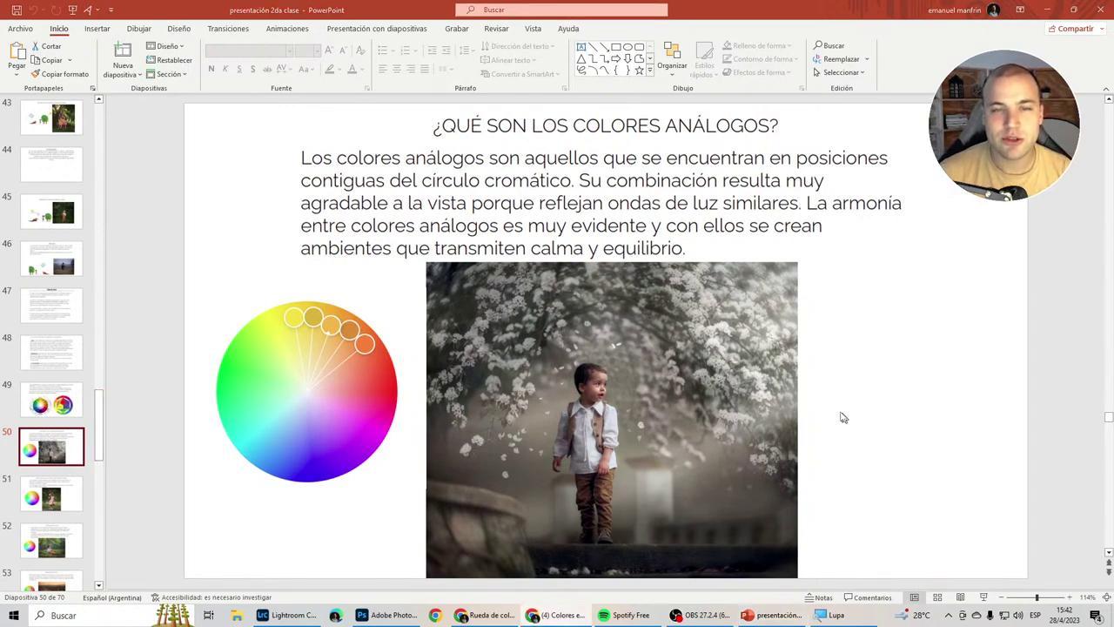
{"action": "left_click", "coordinate": [485, 614]}
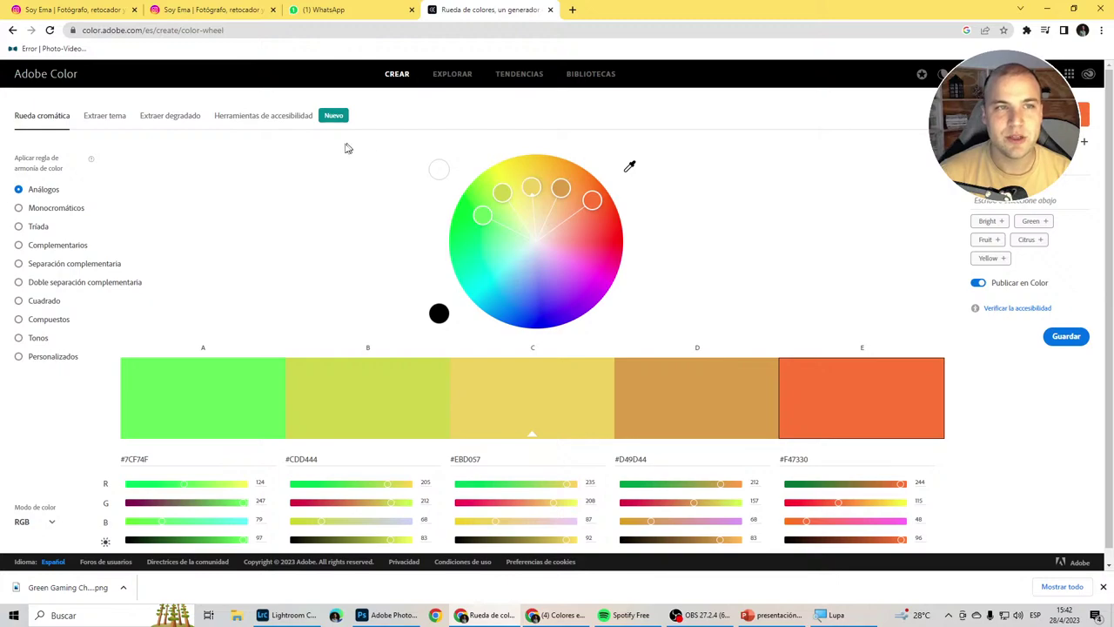
Scroll the Instagram profile grid and open the post of the boy on the wooden bridge.
{"action": "left_click", "coordinate": [208, 10]}
{"action": "scroll", "coordinate": [505, 319], "scroll_direction": "down", "scroll_amount": 3}
{"action": "scroll", "coordinate": [659, 368], "scroll_direction": "down", "scroll_amount": 1}
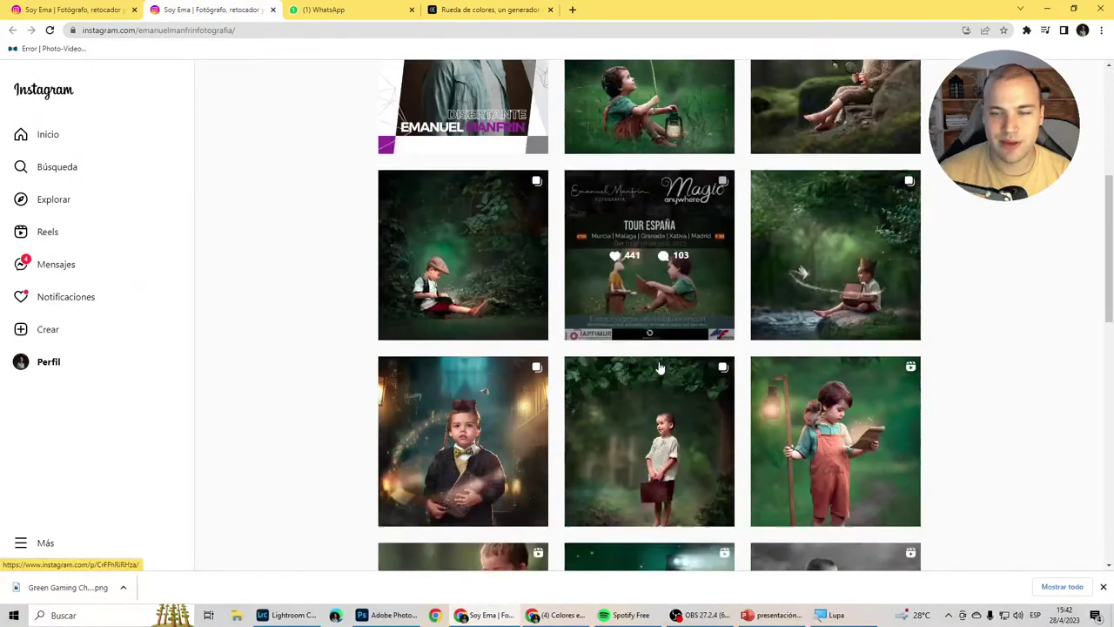
{"action": "scroll", "coordinate": [660, 368], "scroll_direction": "down", "scroll_amount": 1}
{"action": "scroll", "coordinate": [644, 383], "scroll_direction": "down", "scroll_amount": 2}
{"action": "scroll", "coordinate": [557, 400], "scroll_direction": "down", "scroll_amount": 2}
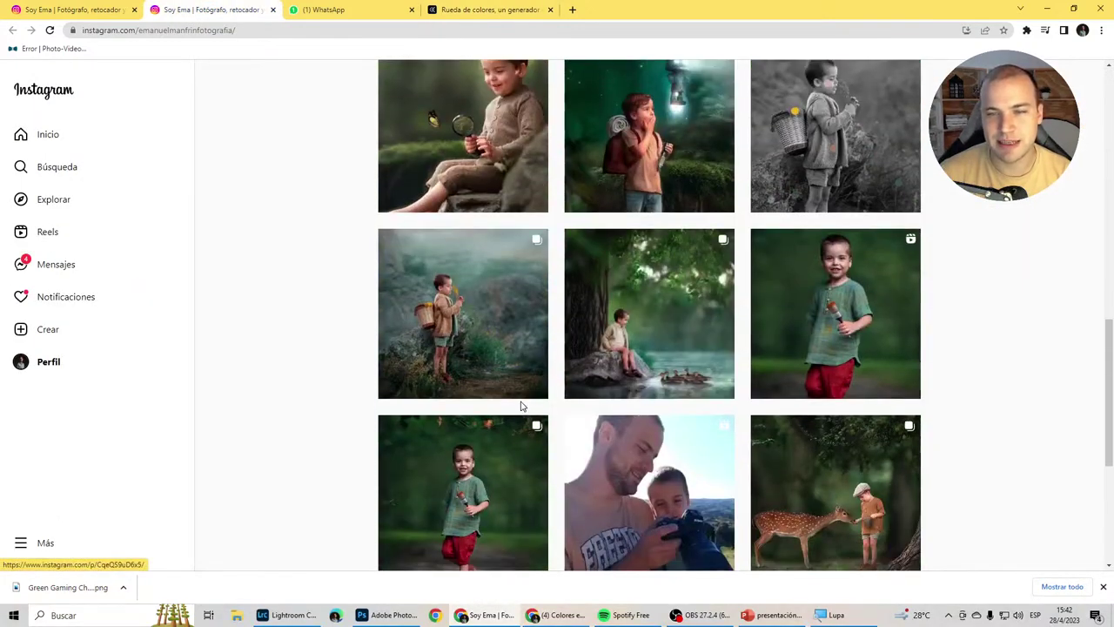
{"action": "scroll", "coordinate": [609, 416], "scroll_direction": "down", "scroll_amount": 3}
{"action": "scroll", "coordinate": [672, 422], "scroll_direction": "up", "scroll_amount": 1}
{"action": "scroll", "coordinate": [674, 421], "scroll_direction": "up", "scroll_amount": 1}
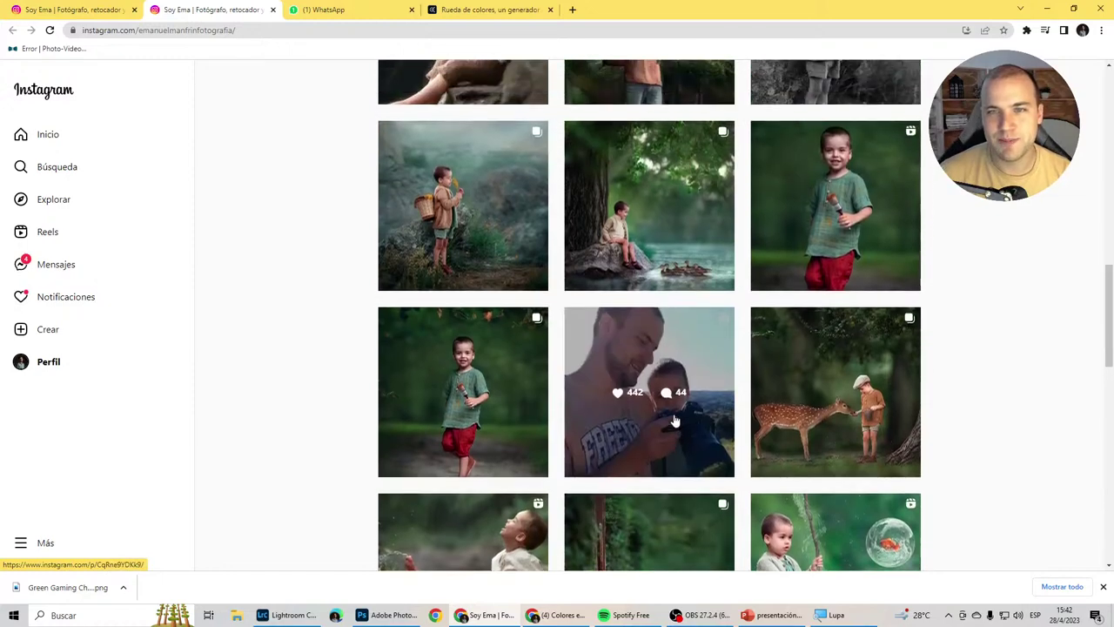
{"action": "scroll", "coordinate": [592, 426], "scroll_direction": "down", "scroll_amount": 3}
{"action": "scroll", "coordinate": [612, 439], "scroll_direction": "down", "scroll_amount": 3}
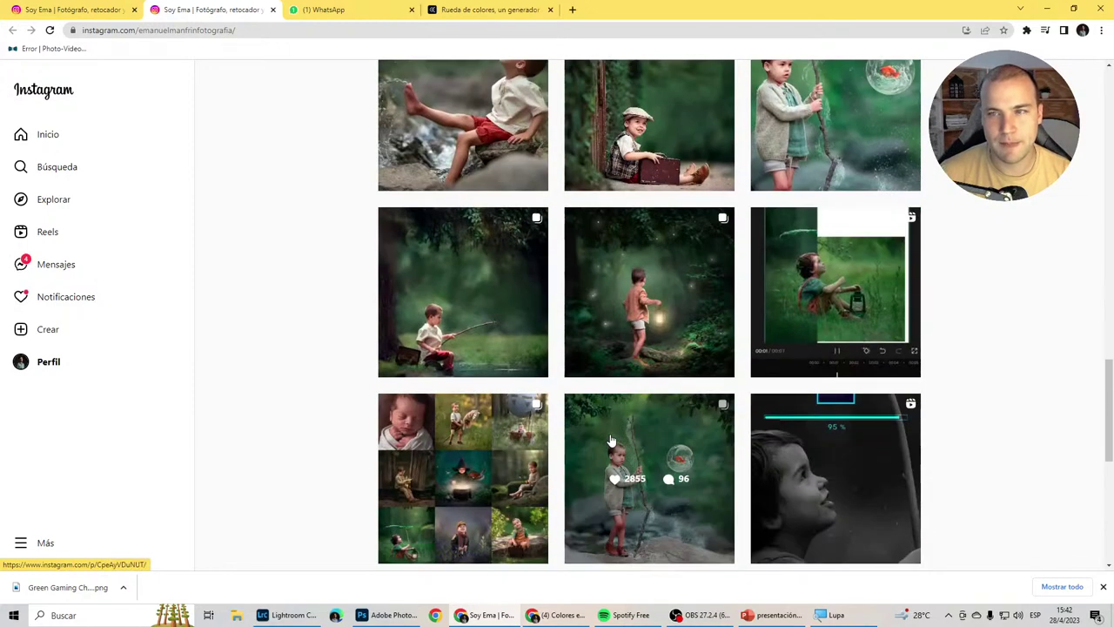
{"action": "scroll", "coordinate": [612, 440], "scroll_direction": "down", "scroll_amount": 3}
{"action": "scroll", "coordinate": [611, 440], "scroll_direction": "down", "scroll_amount": 2}
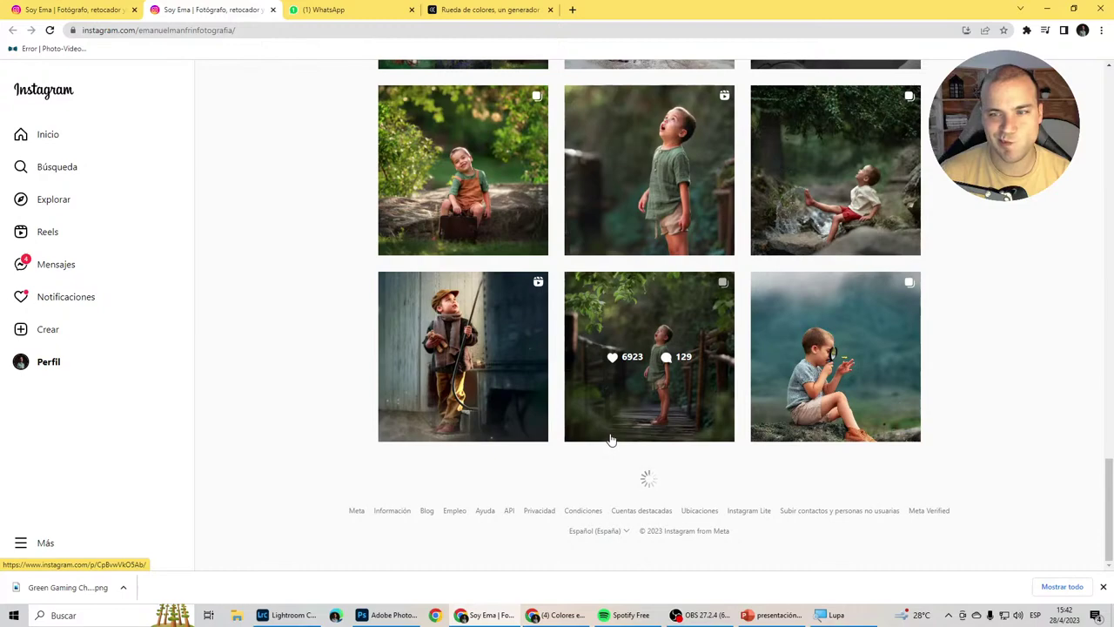
{"action": "scroll", "coordinate": [585, 392], "scroll_direction": "down", "scroll_amount": 3}
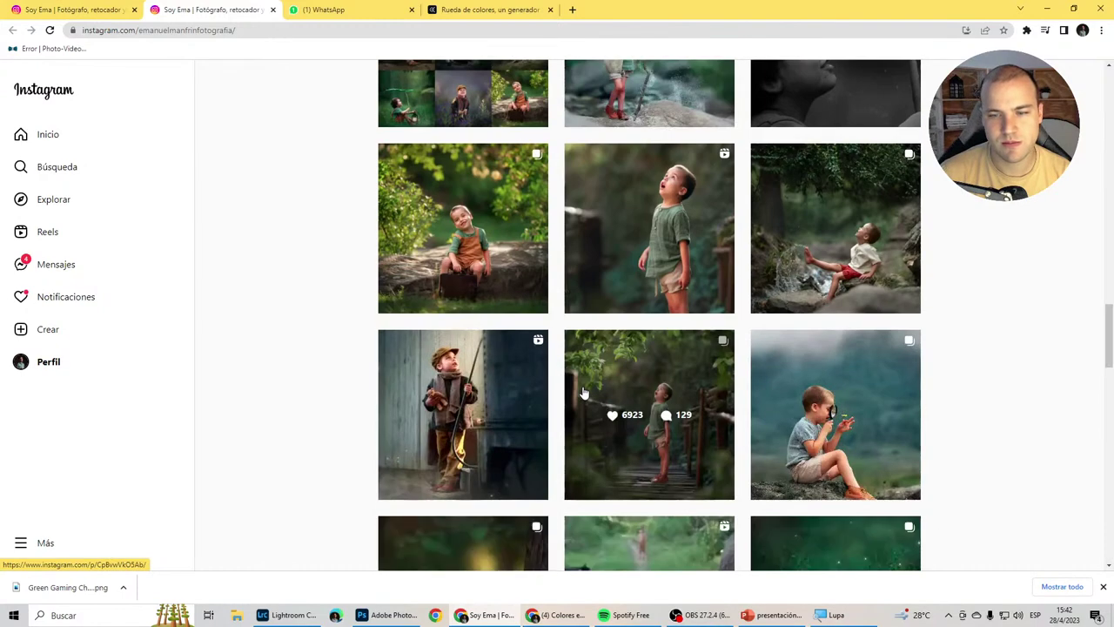
{"action": "left_click", "coordinate": [583, 394]}
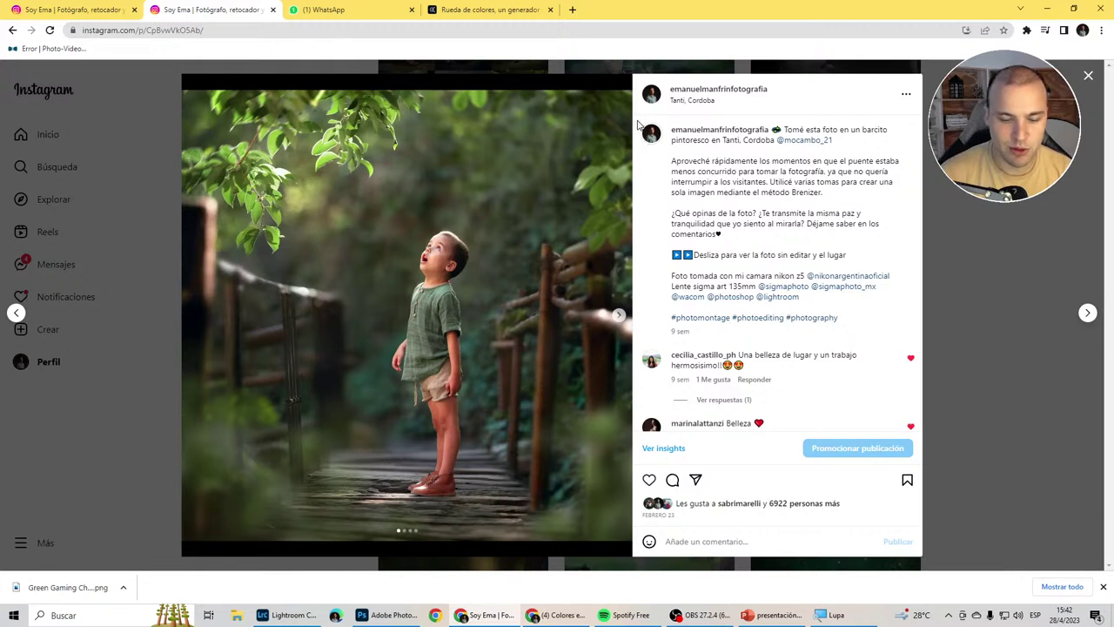
Launch Paint and paste in the captured Instagram screenshot.
{"action": "key", "text": "super"}
{"action": "type", "text": "paint"}
{"action": "key", "text": "Return"}
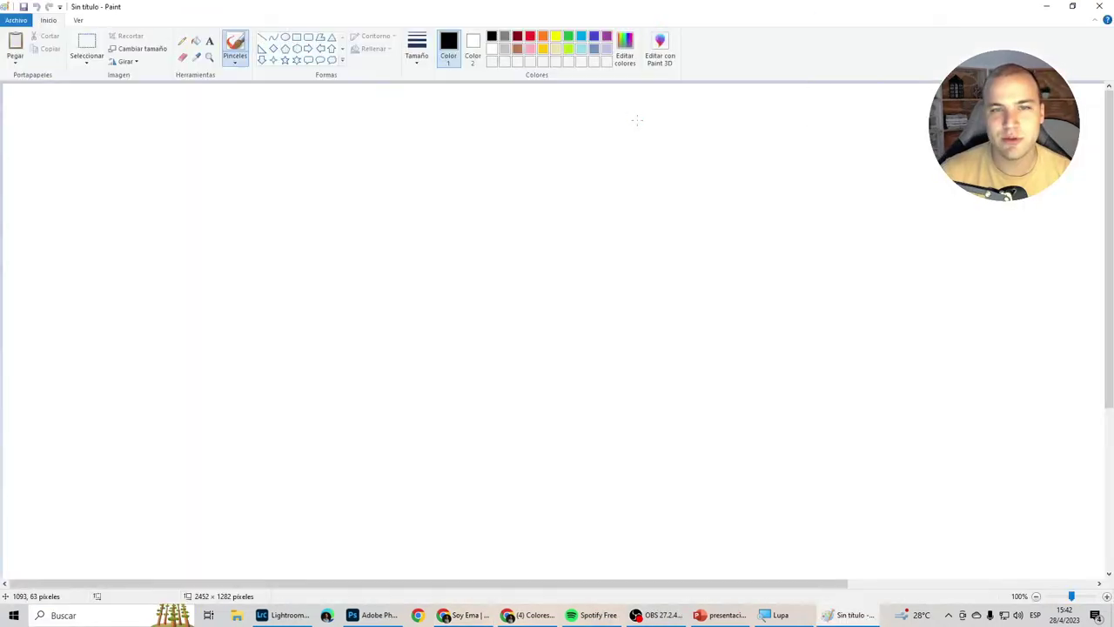
{"action": "key", "text": "ctrl+v"}
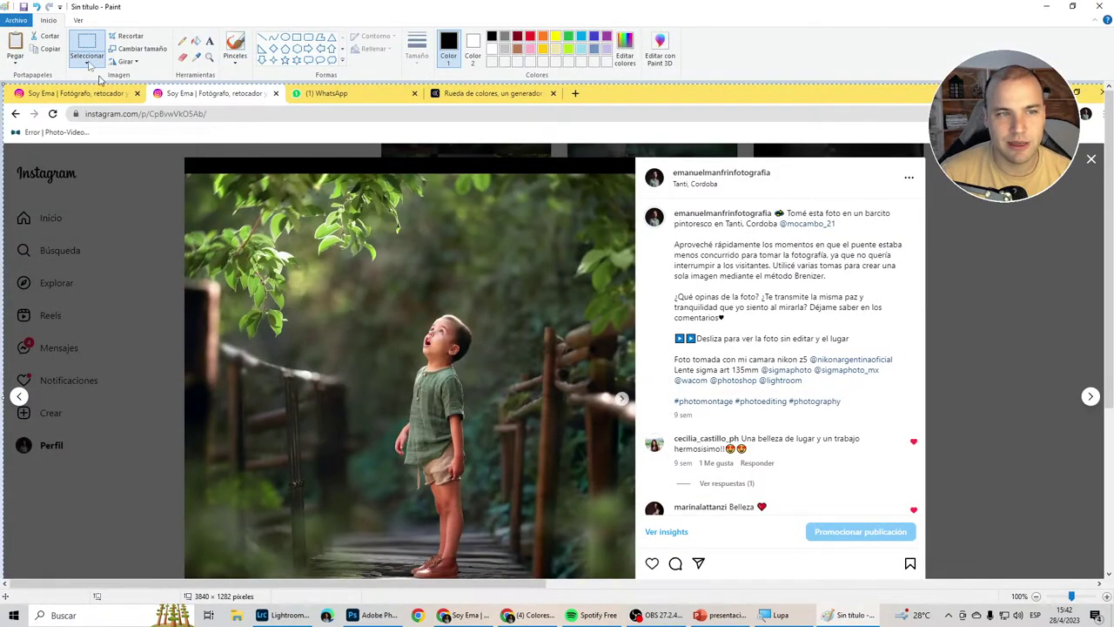
Draw a rectangular selection around the bridge photo in the pasted screenshot.
{"action": "left_click", "coordinate": [77, 19]}
{"action": "left_click", "coordinate": [51, 19]}
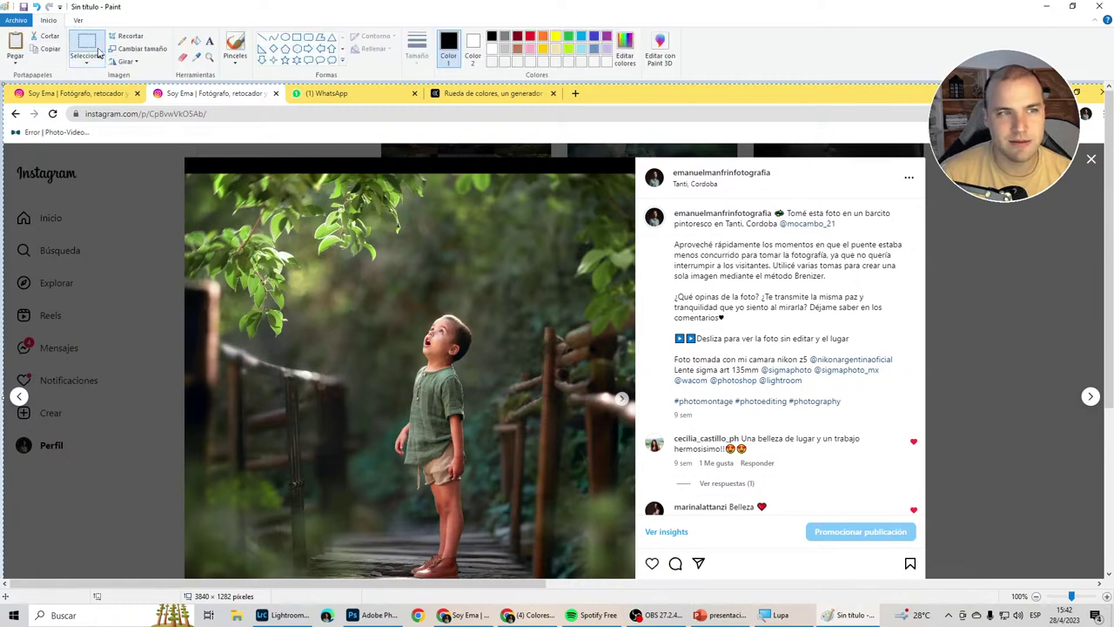
{"action": "left_click", "coordinate": [98, 53]}
{"action": "scroll", "coordinate": [383, 287], "scroll_direction": "down", "scroll_amount": 3}
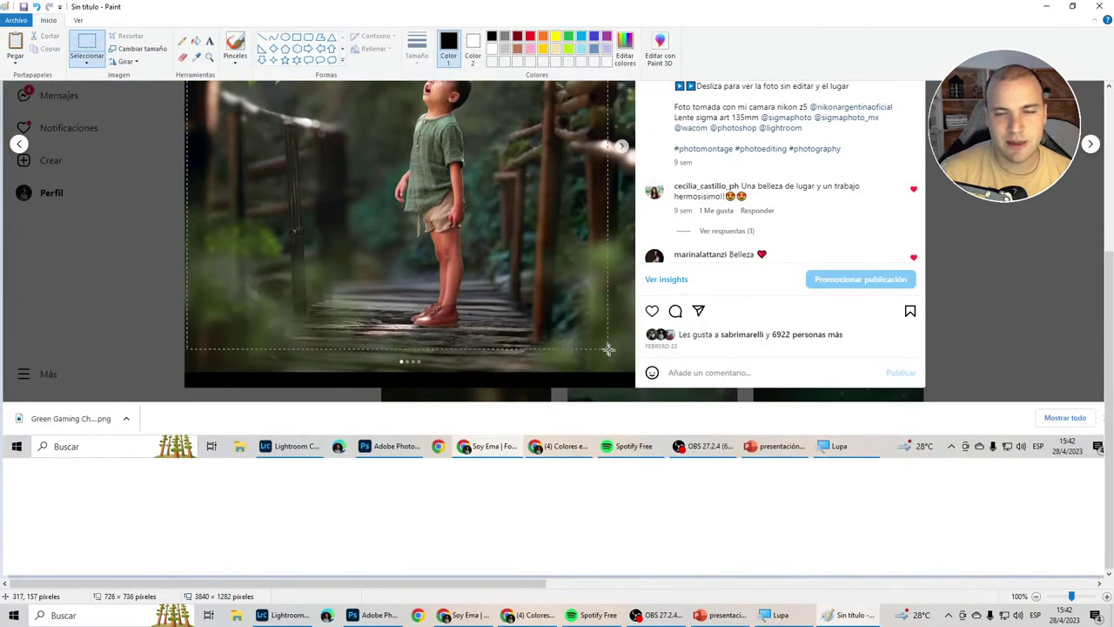
{"action": "left_click_drag", "start_coordinate": [187, 180], "coordinate": [634, 366]}
{"action": "scroll", "coordinate": [622, 330], "scroll_direction": "up", "scroll_amount": 2}
{"action": "scroll", "coordinate": [615, 307], "scroll_direction": "up", "scroll_amount": 1}
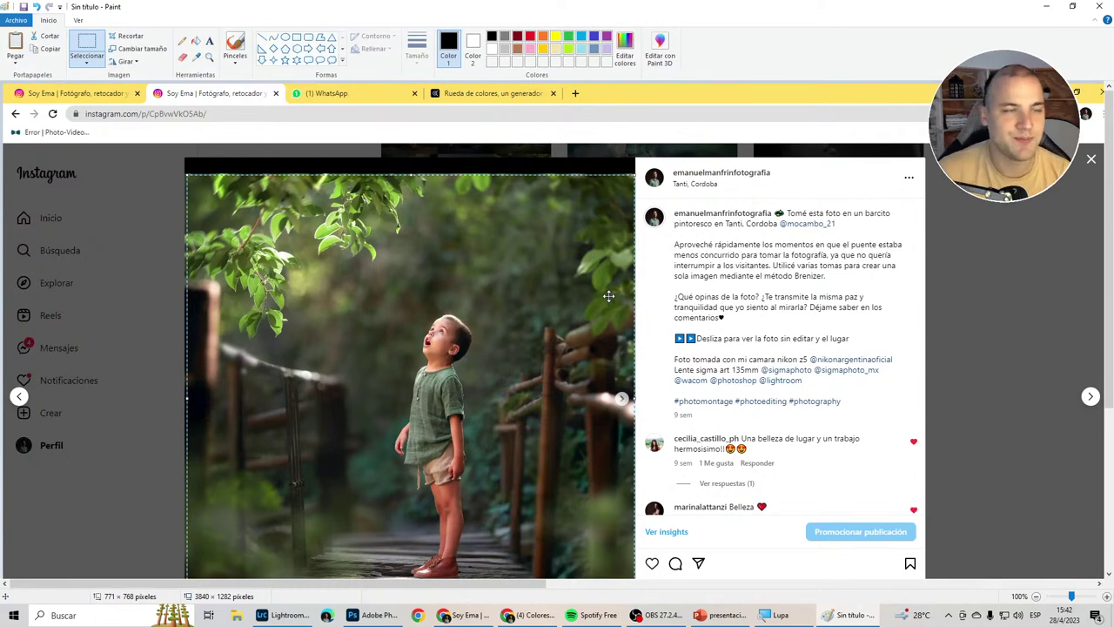
Start a new image, discarding the screenshot, and trim the canvas to the photo's edges.
{"action": "left_click", "coordinate": [16, 19]}
{"action": "left_click", "coordinate": [26, 40]}
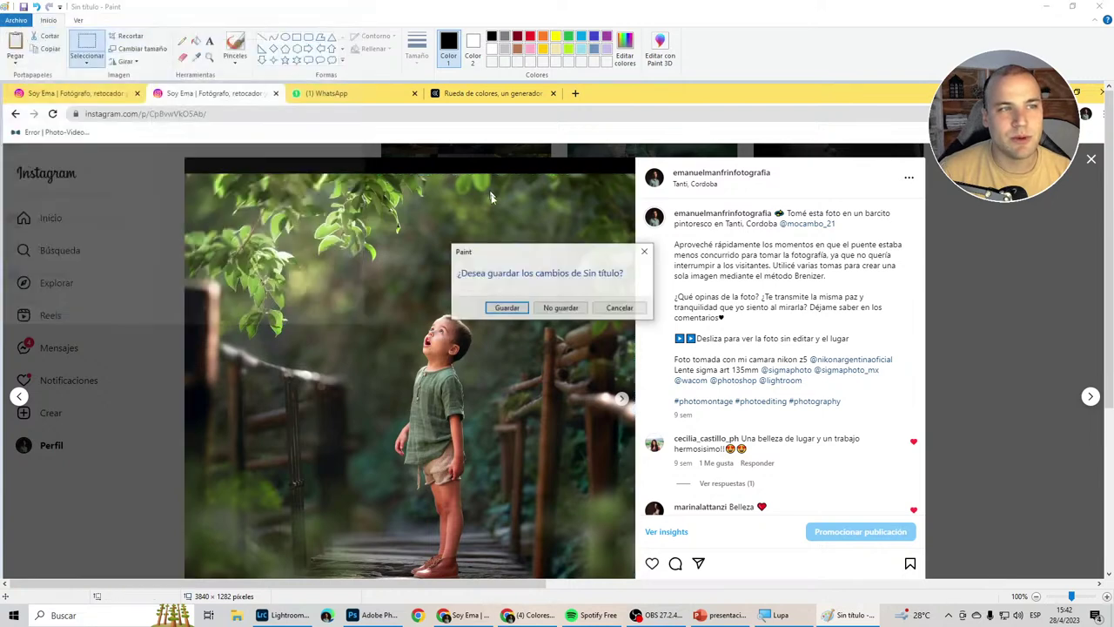
{"action": "left_click", "coordinate": [560, 307]}
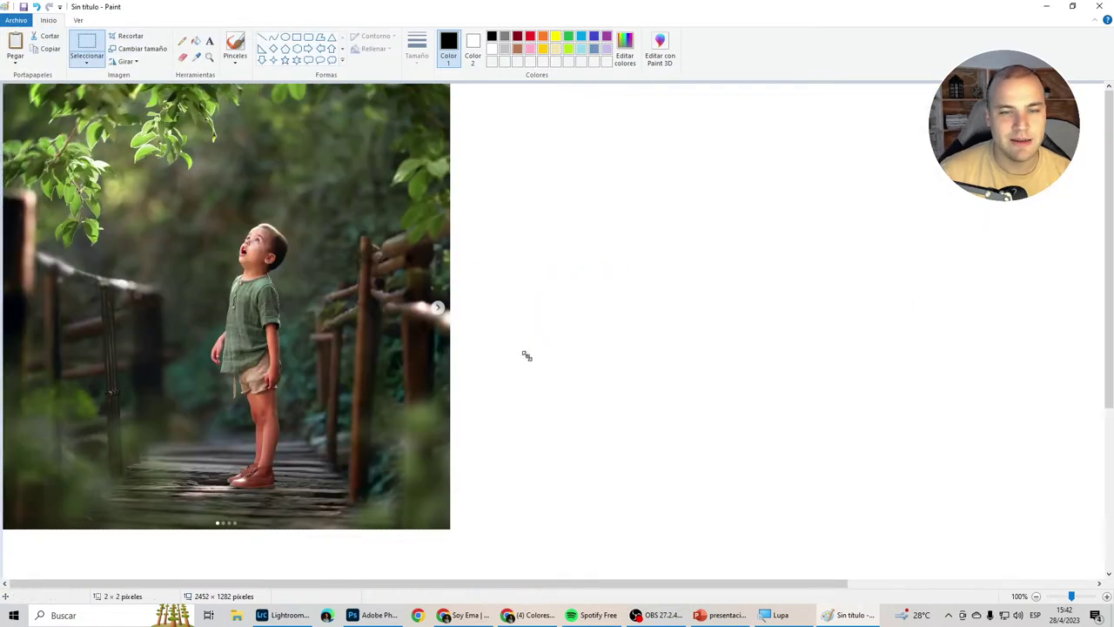
{"action": "scroll", "coordinate": [565, 376], "scroll_direction": "up", "scroll_amount": 1}
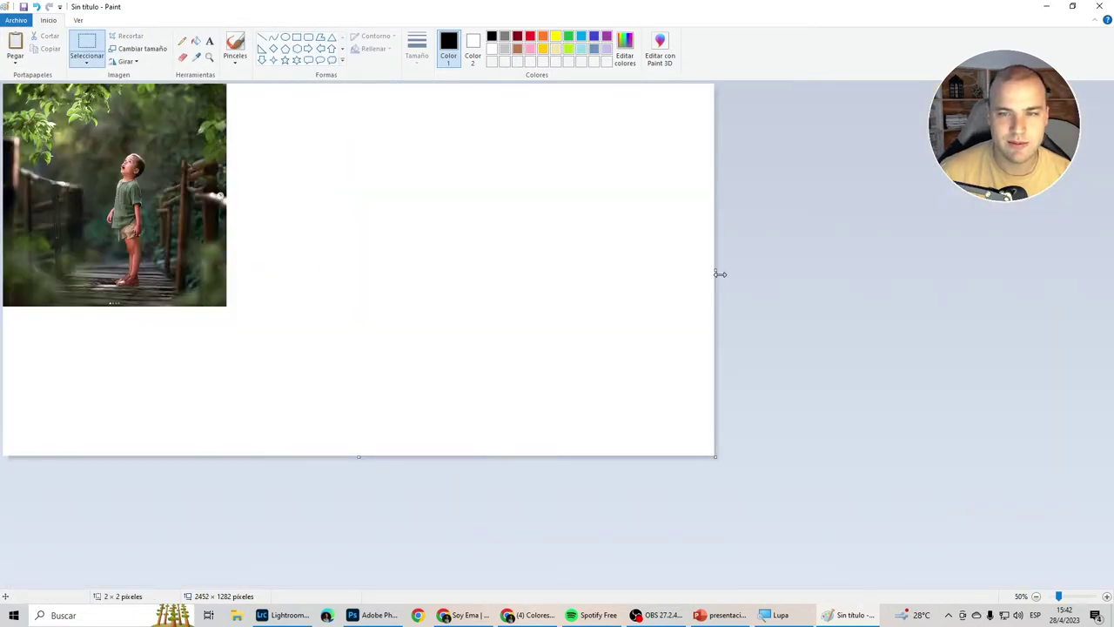
{"action": "left_click_drag", "start_coordinate": [715, 269], "coordinate": [225, 266]}
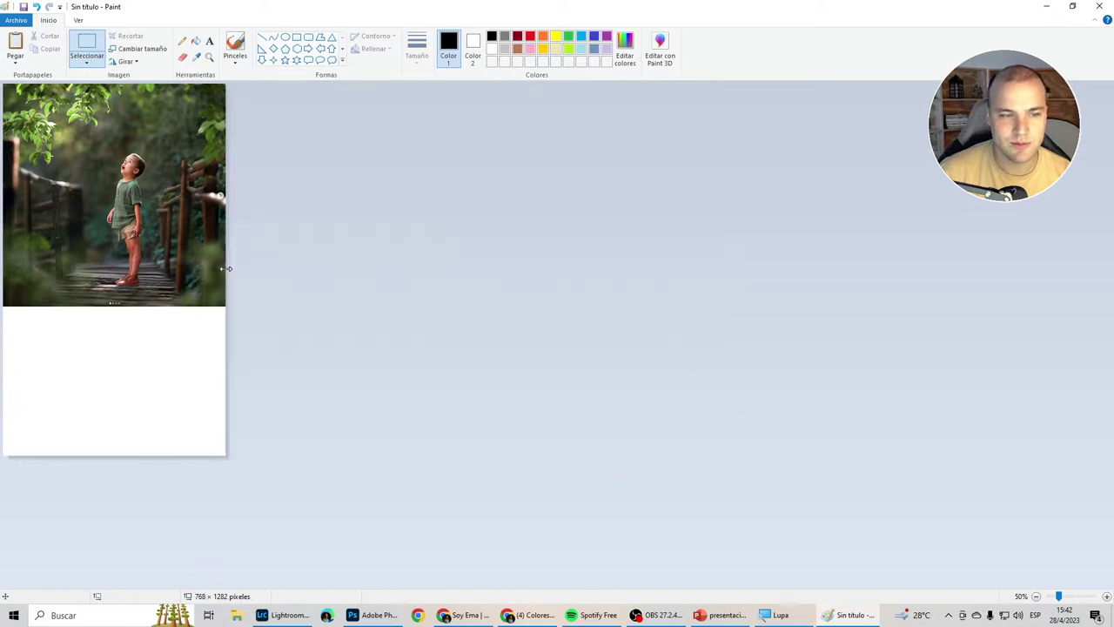
{"action": "left_click_drag", "start_coordinate": [113, 454], "coordinate": [114, 305]}
{"action": "scroll", "coordinate": [162, 344], "scroll_direction": "up", "scroll_amount": 1}
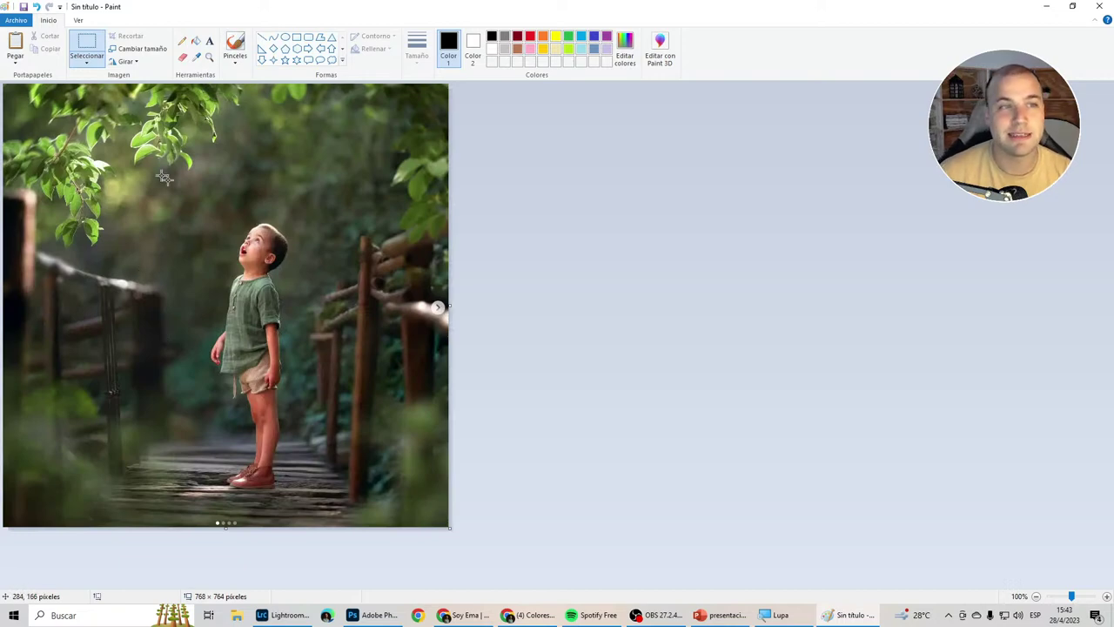
Save the image to the Escritorio desktop as color, returning to the Instagram post.
{"action": "left_click", "coordinate": [16, 20]}
{"action": "left_click", "coordinate": [97, 122]}
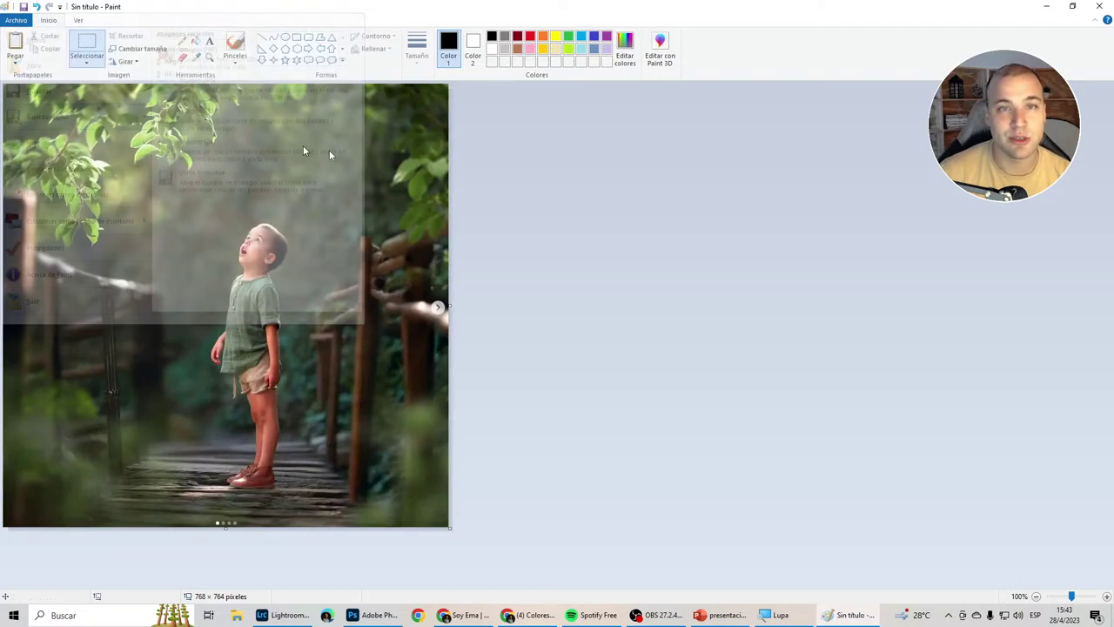
{"action": "left_click", "coordinate": [468, 366]}
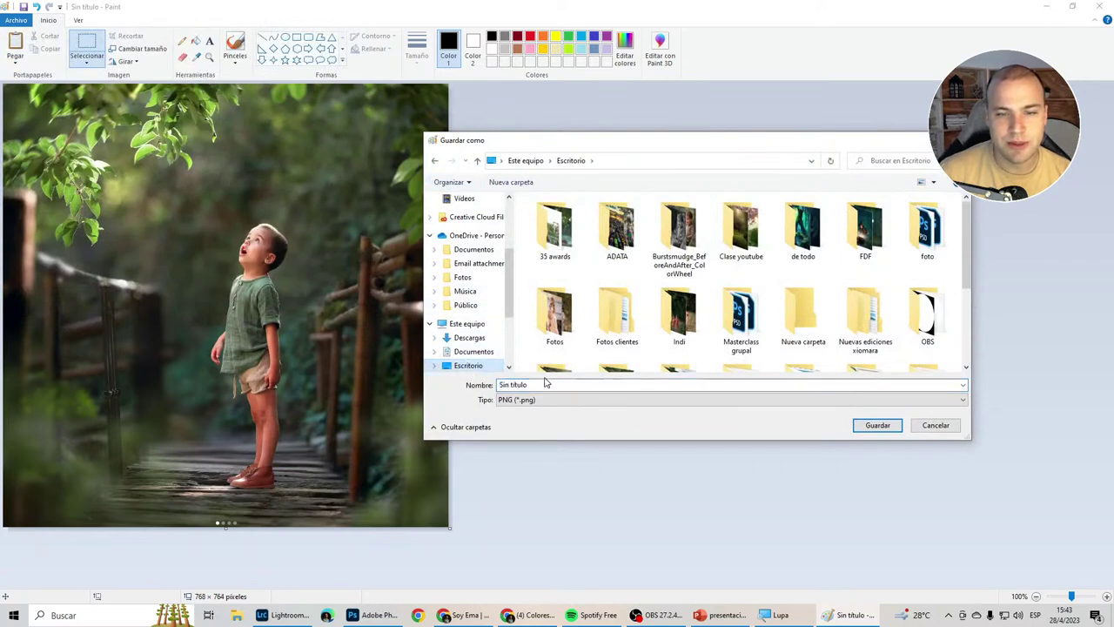
{"action": "type", "text": "color"}
{"action": "key", "text": "Return"}
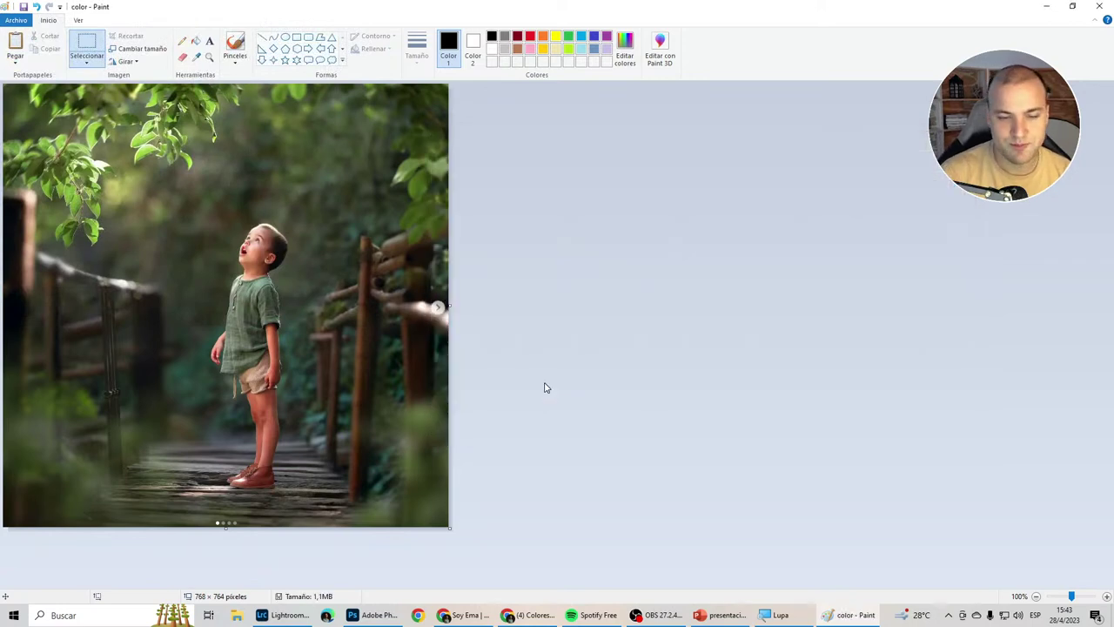
{"action": "left_click", "coordinate": [465, 615]}
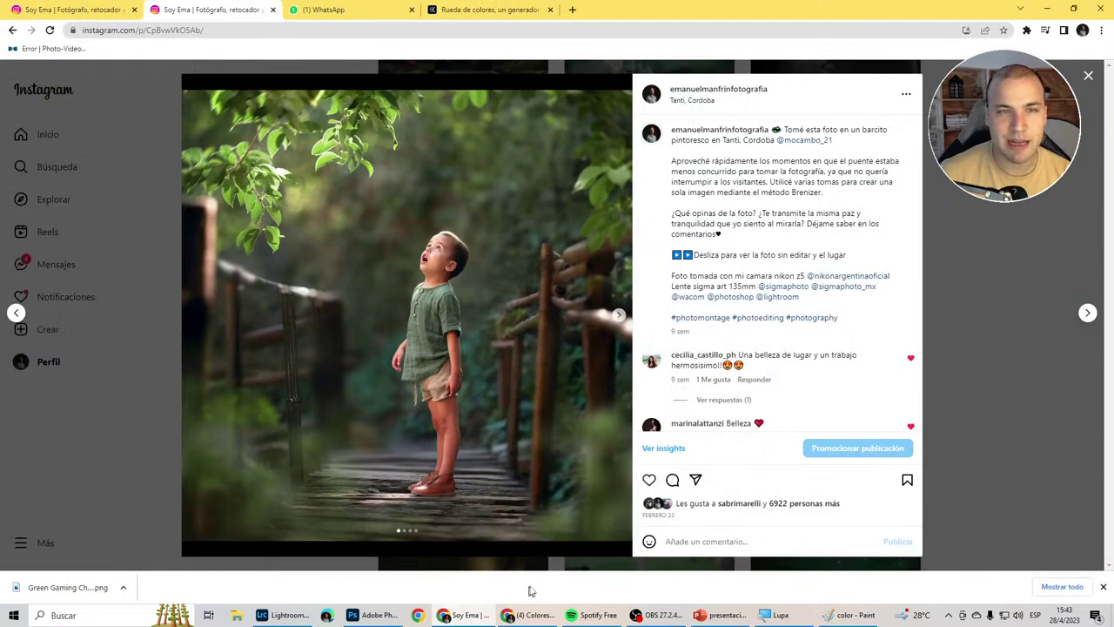
Load bridge photo 7 into Extraer tema, giving a palette from #7FD925 to #A65A49.
{"action": "left_click", "coordinate": [492, 11]}
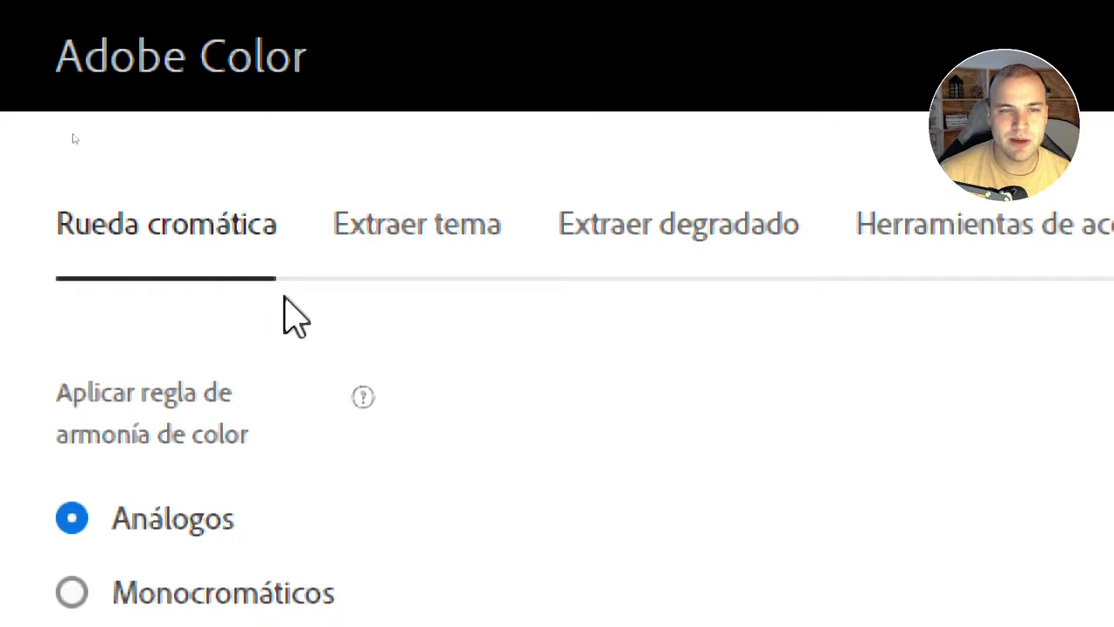
{"action": "left_click", "coordinate": [429, 240]}
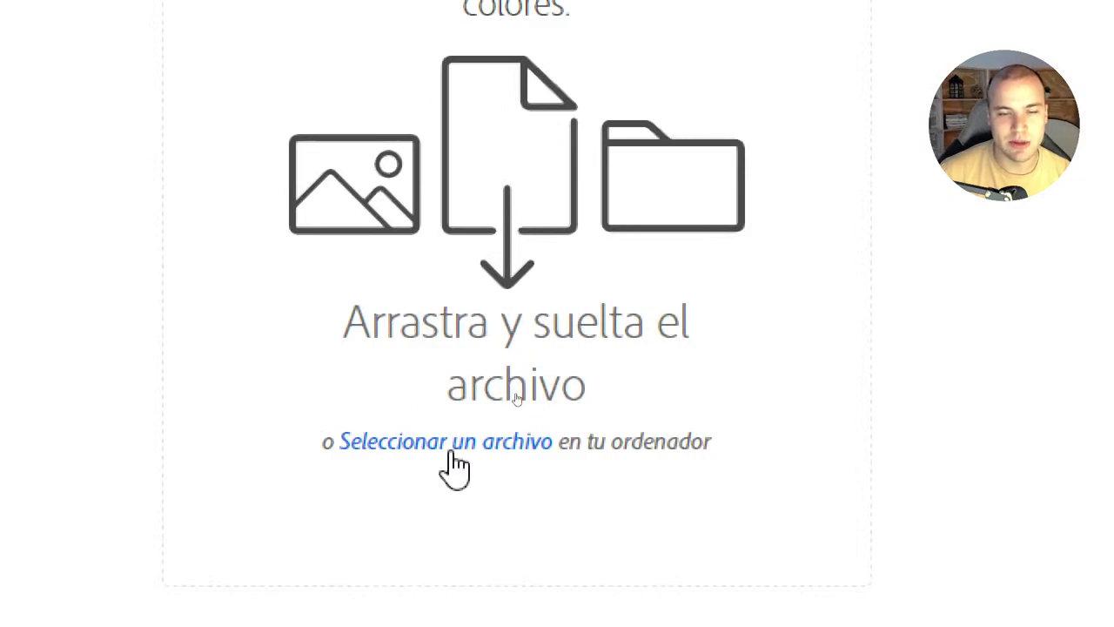
{"action": "left_click", "coordinate": [452, 452]}
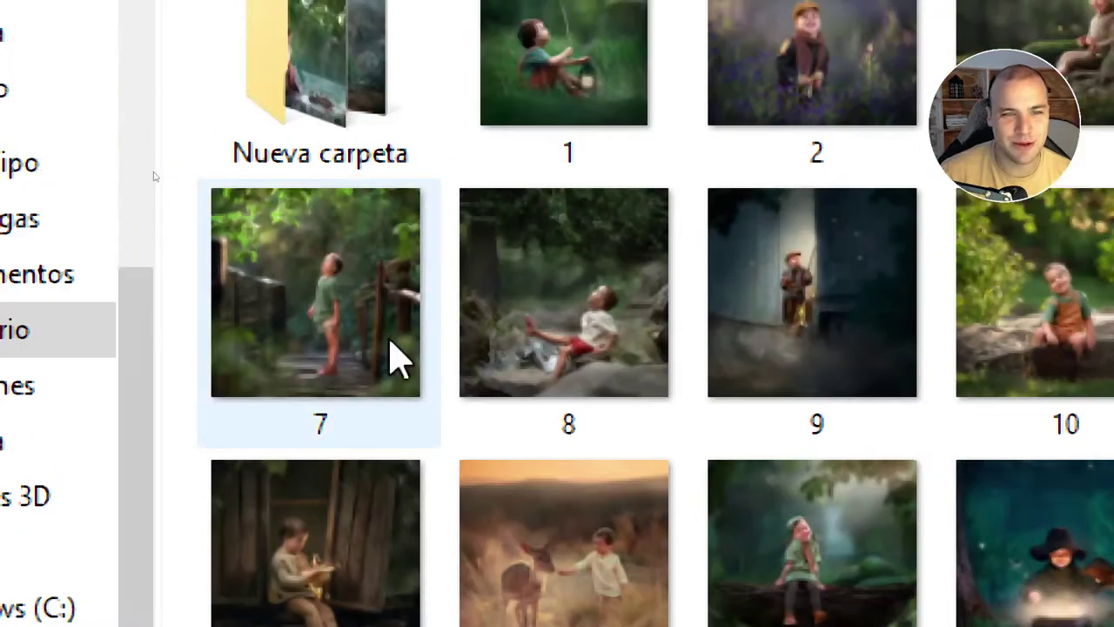
{"action": "double_click", "coordinate": [363, 330]}
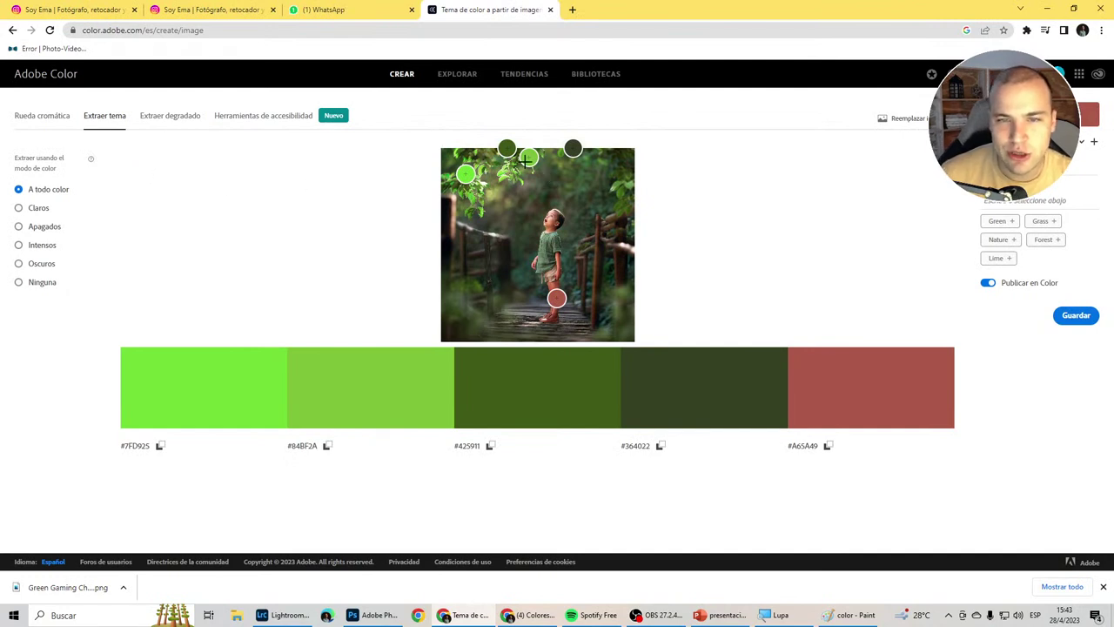
Move the sampling circles onto the shirt, dark greenery and railing, making swatch three #86634F.
{"action": "left_click_drag", "start_coordinate": [528, 157], "coordinate": [549, 241]}
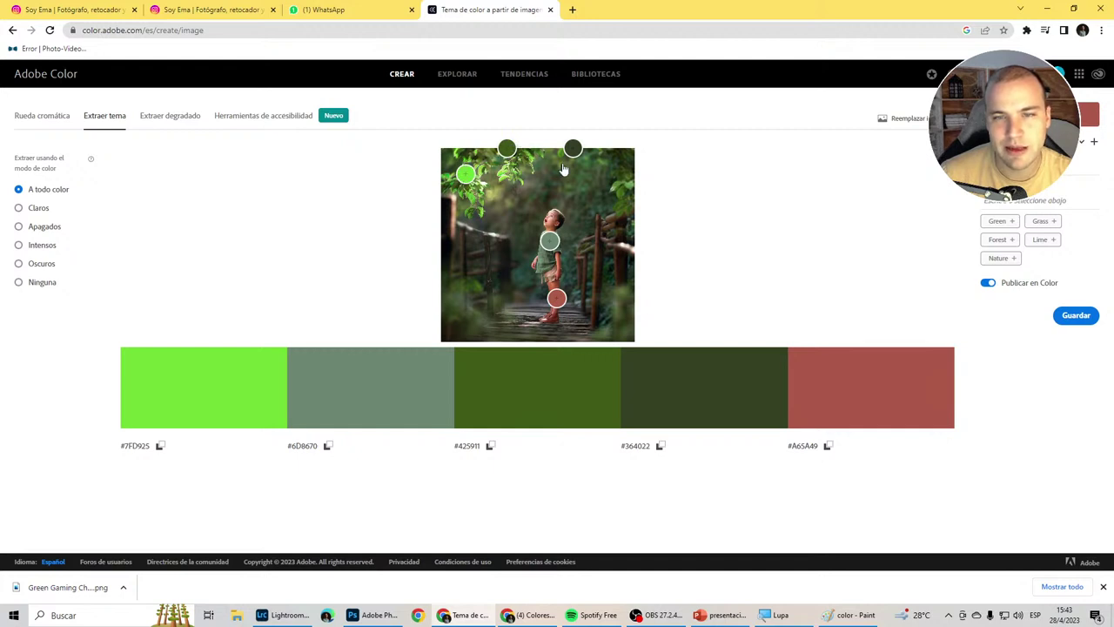
{"action": "left_click_drag", "start_coordinate": [573, 148], "coordinate": [571, 198]}
{"action": "mouse_move", "coordinate": [507, 148]}
{"action": "left_mouse_down"}
{"action": "mouse_move", "coordinate": [498, 173]}
{"action": "mouse_move", "coordinate": [473, 188]}
{"action": "mouse_move", "coordinate": [518, 237]}
{"action": "left_mouse_up"}
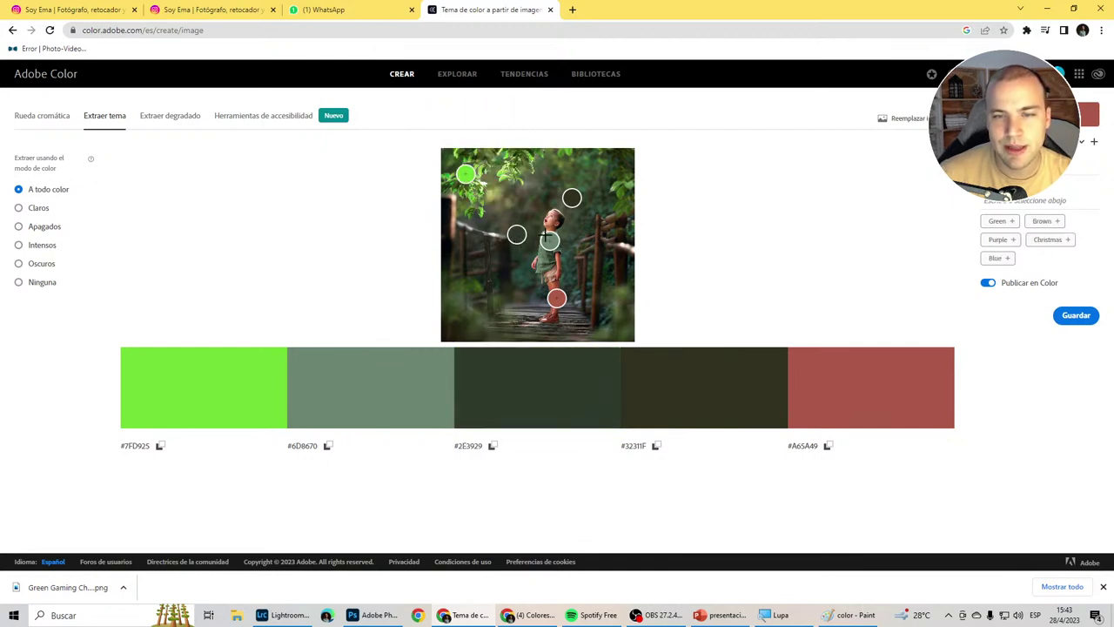
{"action": "left_click_drag", "start_coordinate": [516, 234], "coordinate": [450, 221]}
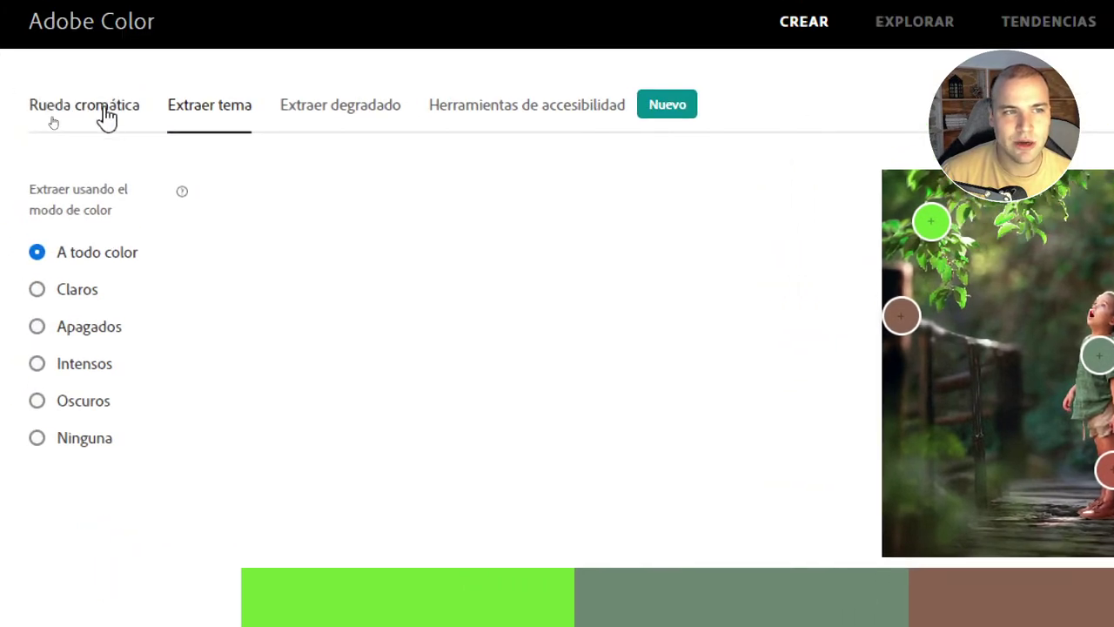
Show the extracted palette on the Rueda cromática and brighten the grey-green swatch to #548F5E.
{"action": "left_click", "coordinate": [106, 117]}
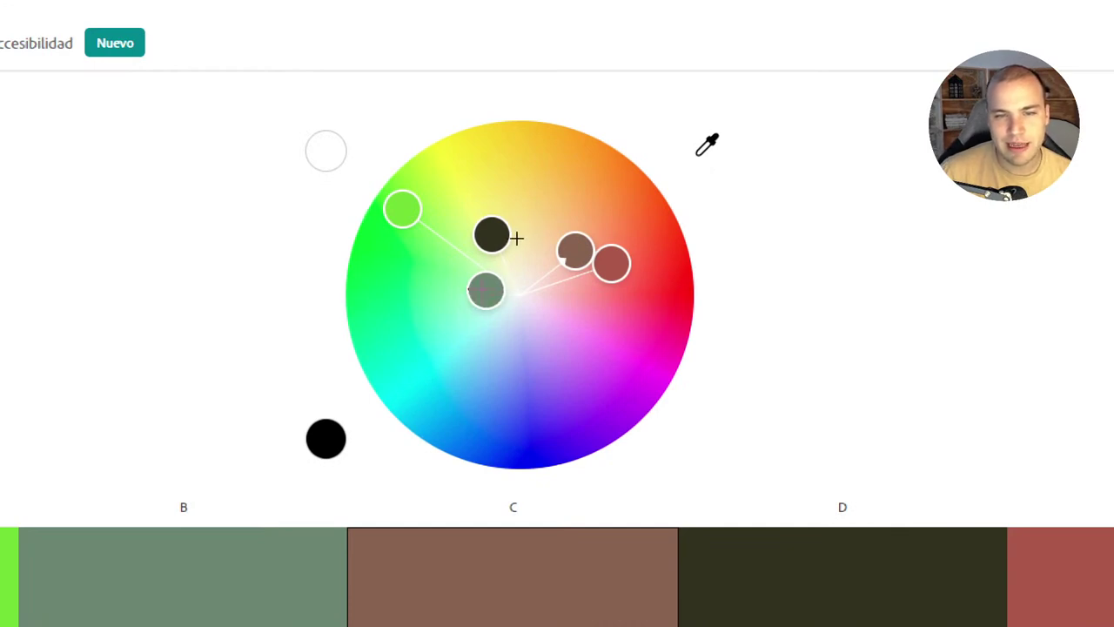
{"action": "left_click_drag", "start_coordinate": [469, 291], "coordinate": [461, 298]}
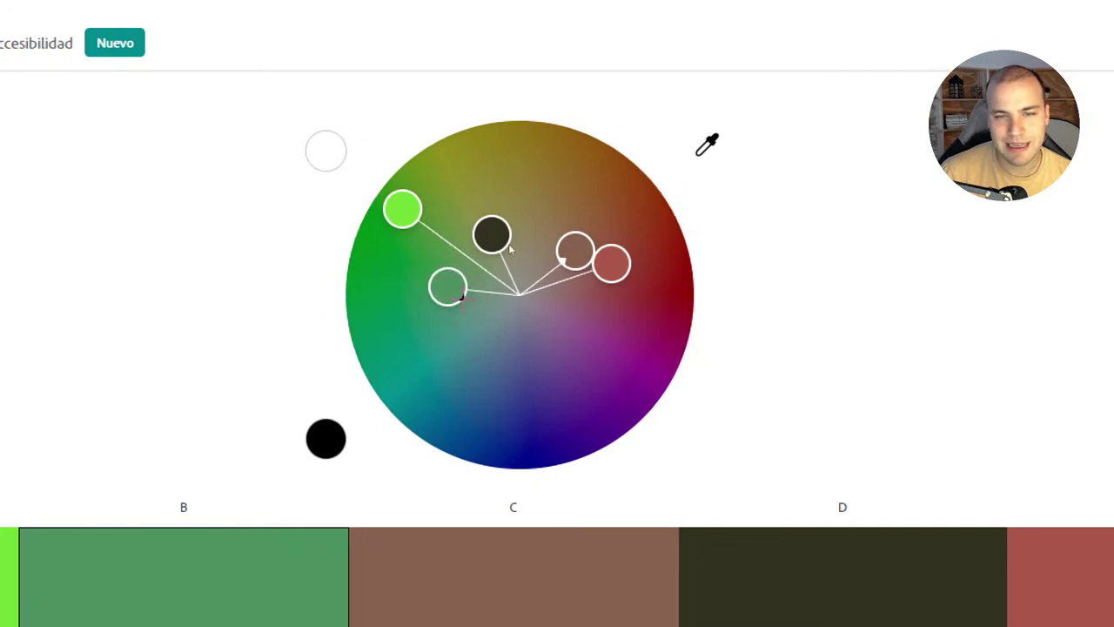
{"action": "left_click", "coordinate": [402, 211]}
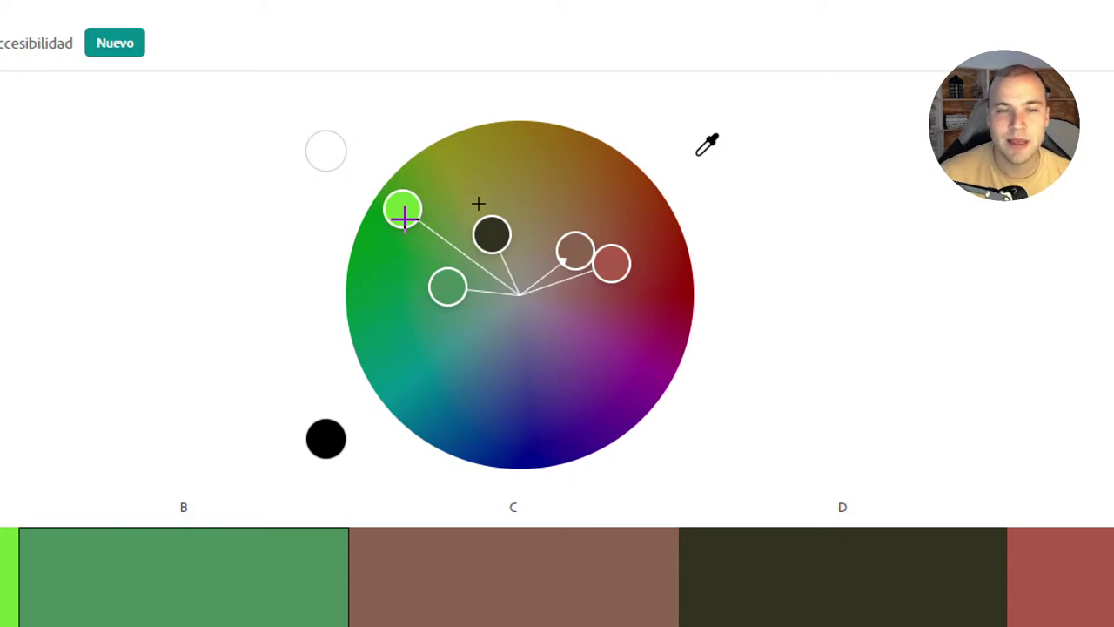
{"action": "left_click", "coordinate": [494, 231]}
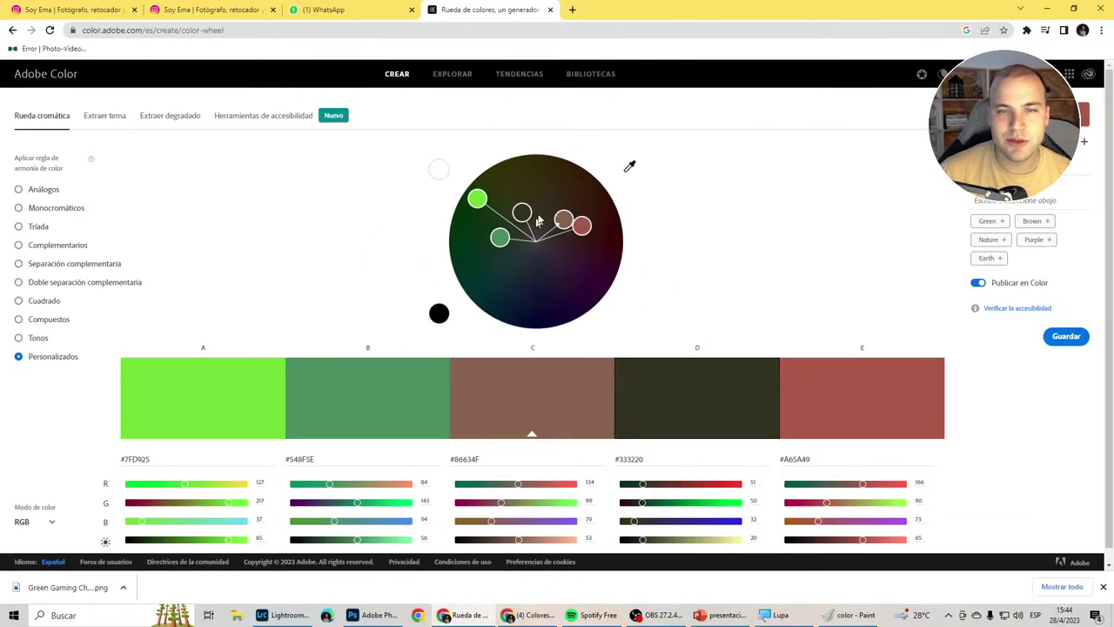
Apply Análogos, rotate it toward yellow-green, and compare against the Instagram bridge photo.
{"action": "left_click", "coordinate": [483, 200]}
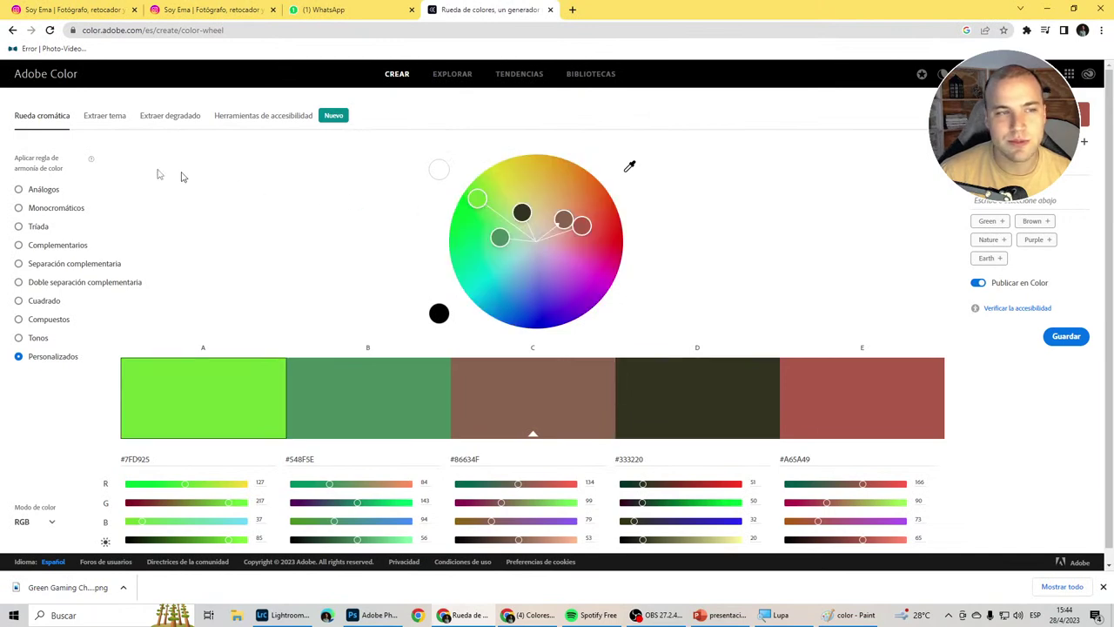
{"action": "left_click", "coordinate": [43, 188]}
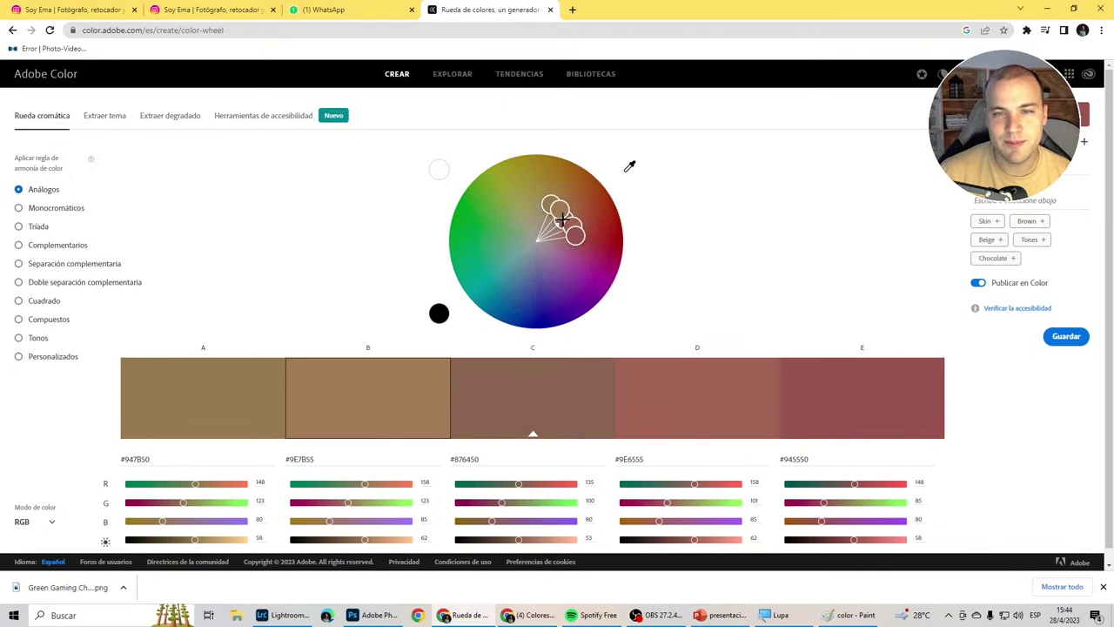
{"action": "mouse_move", "coordinate": [562, 219]}
{"action": "left_mouse_down"}
{"action": "mouse_move", "coordinate": [546, 204]}
{"action": "mouse_move", "coordinate": [554, 216]}
{"action": "left_mouse_up"}
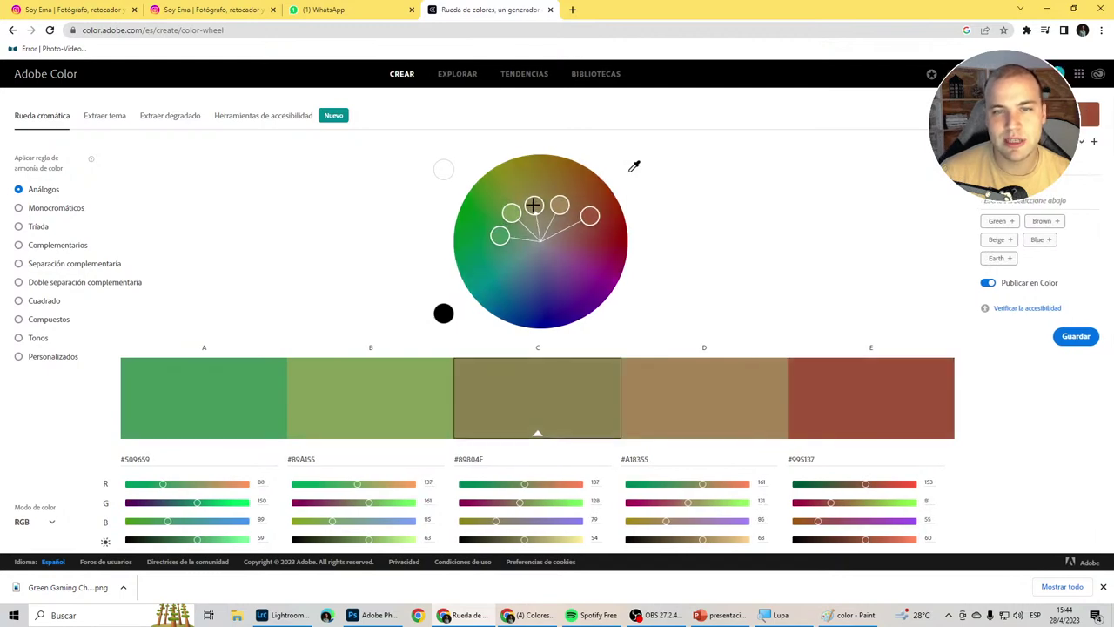
{"action": "left_click", "coordinate": [187, 8]}
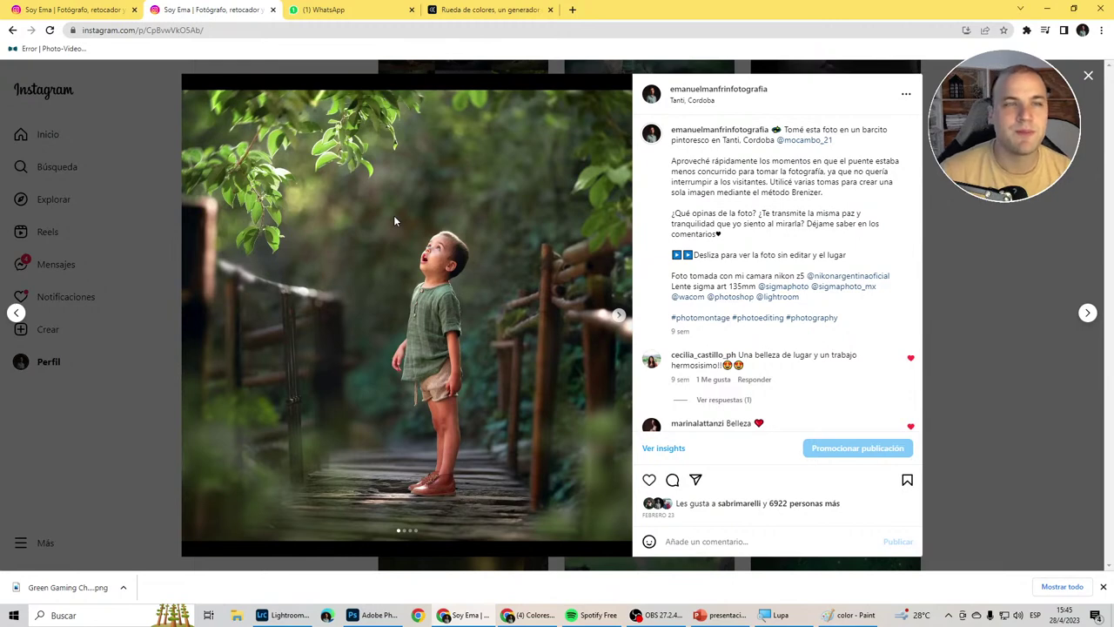
{"action": "left_click", "coordinate": [495, 9]}
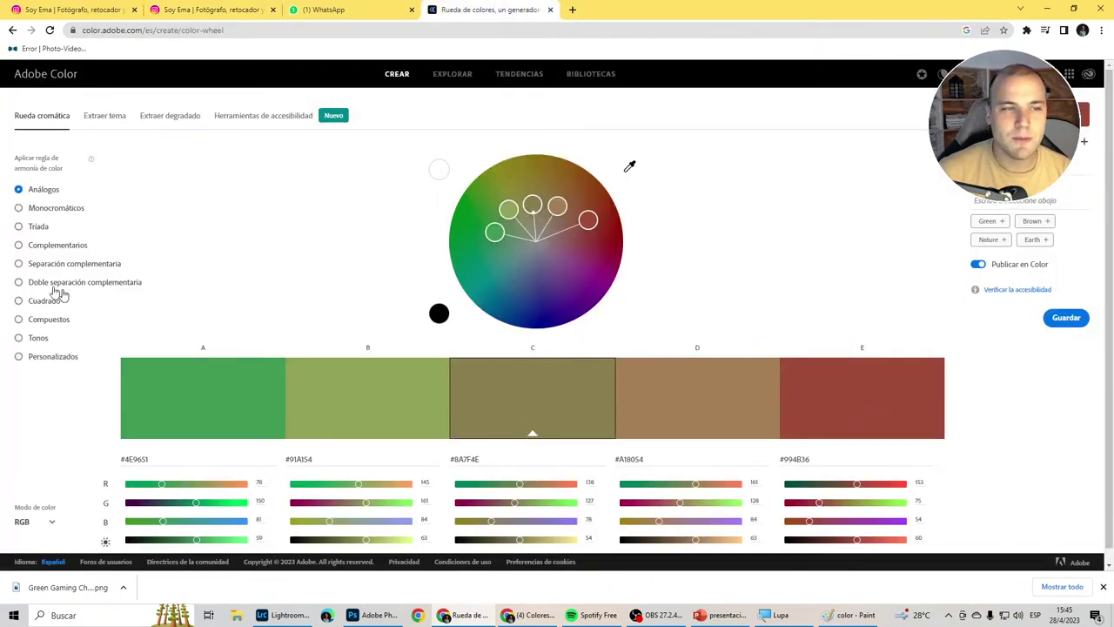
Apply Complementarios and rotate the pair onto the red-green axis, #D6493E against #4E8A67.
{"action": "left_click", "coordinate": [39, 244]}
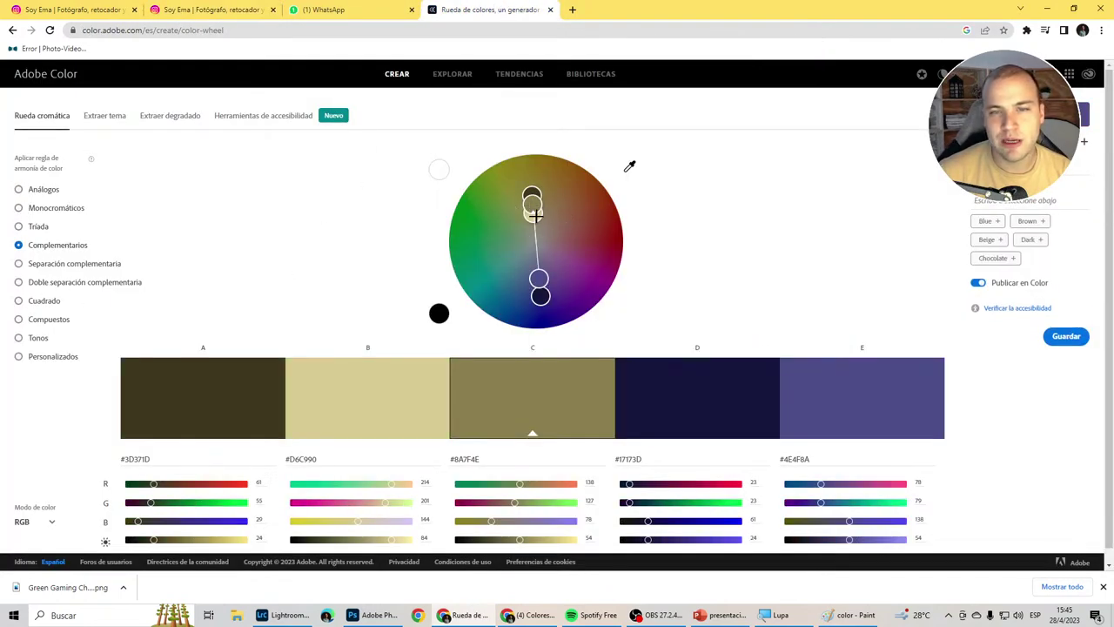
{"action": "left_click_drag", "start_coordinate": [533, 212], "coordinate": [564, 223]}
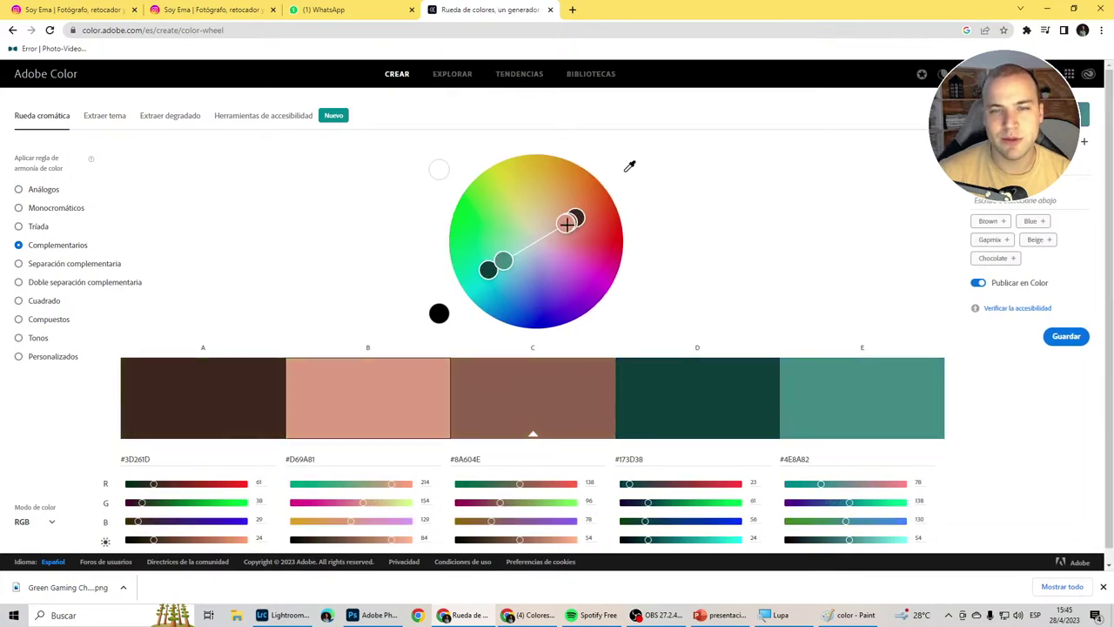
{"action": "left_click_drag", "start_coordinate": [567, 224], "coordinate": [535, 196]}
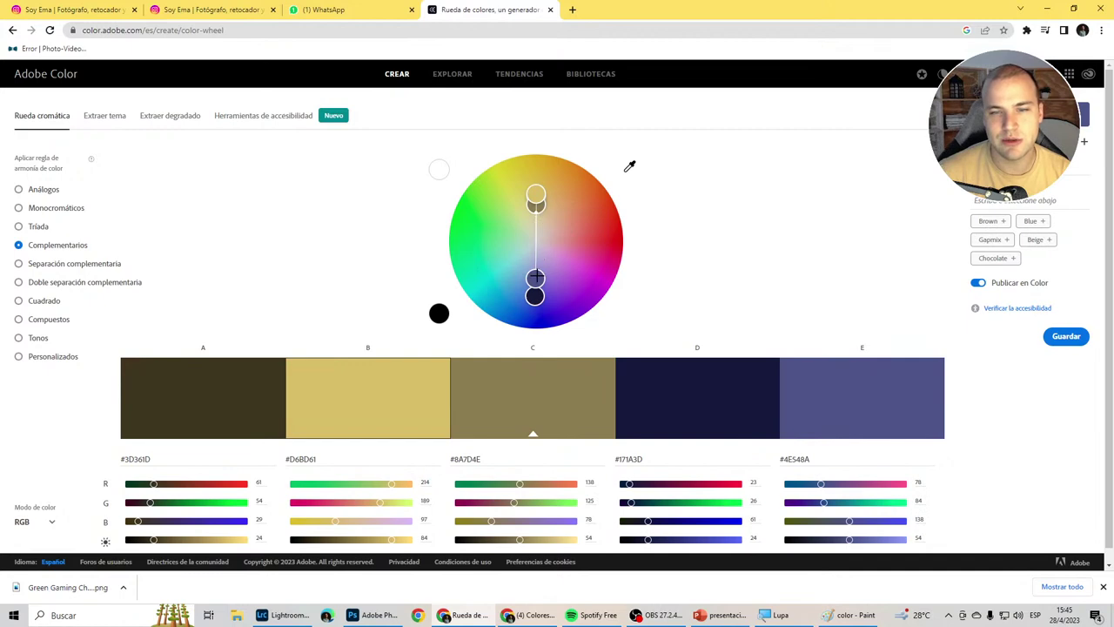
{"action": "left_click_drag", "start_coordinate": [535, 277], "coordinate": [511, 248]}
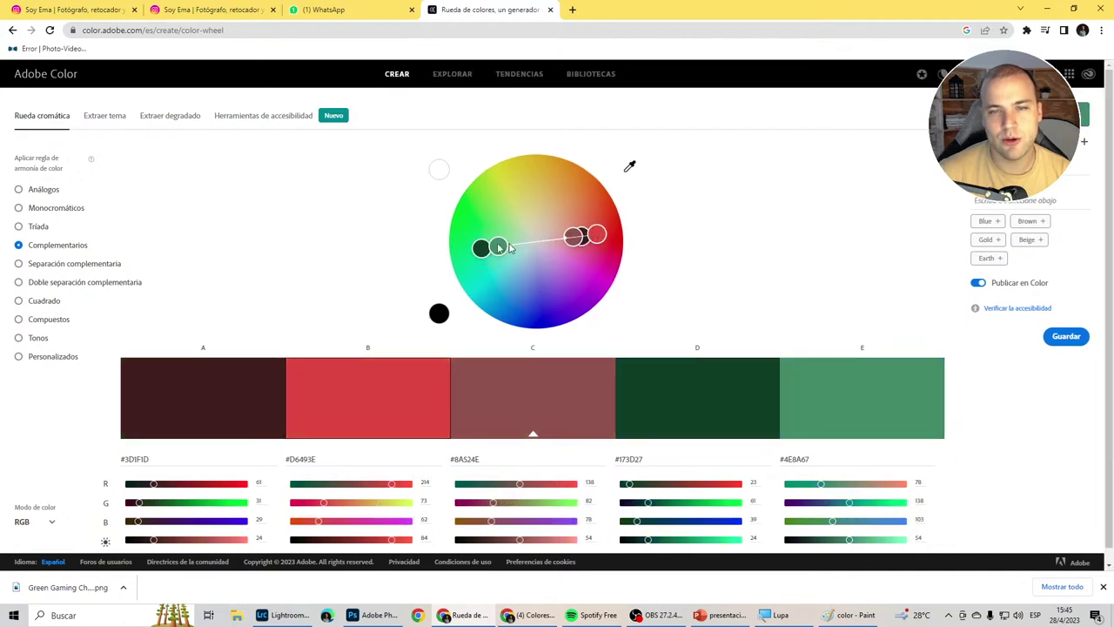
Bring up PowerPoint slide 51 on complementary colours, with its colour wheel and girl's portrait.
{"action": "left_click", "coordinate": [722, 614]}
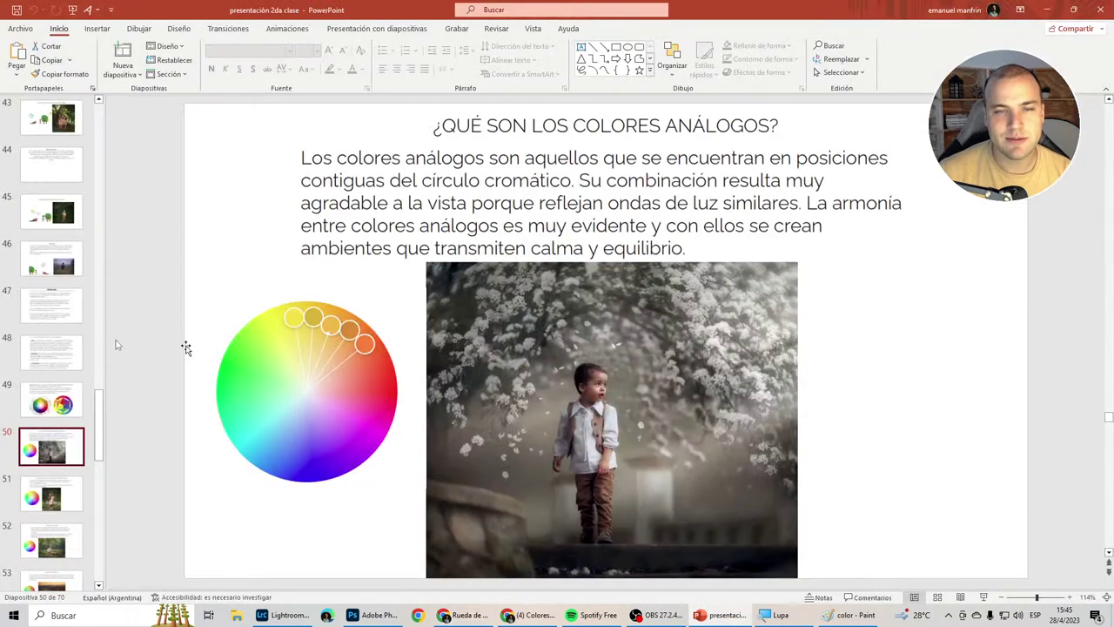
{"action": "left_click", "coordinate": [52, 493]}
{"action": "left_click", "coordinate": [542, 337]}
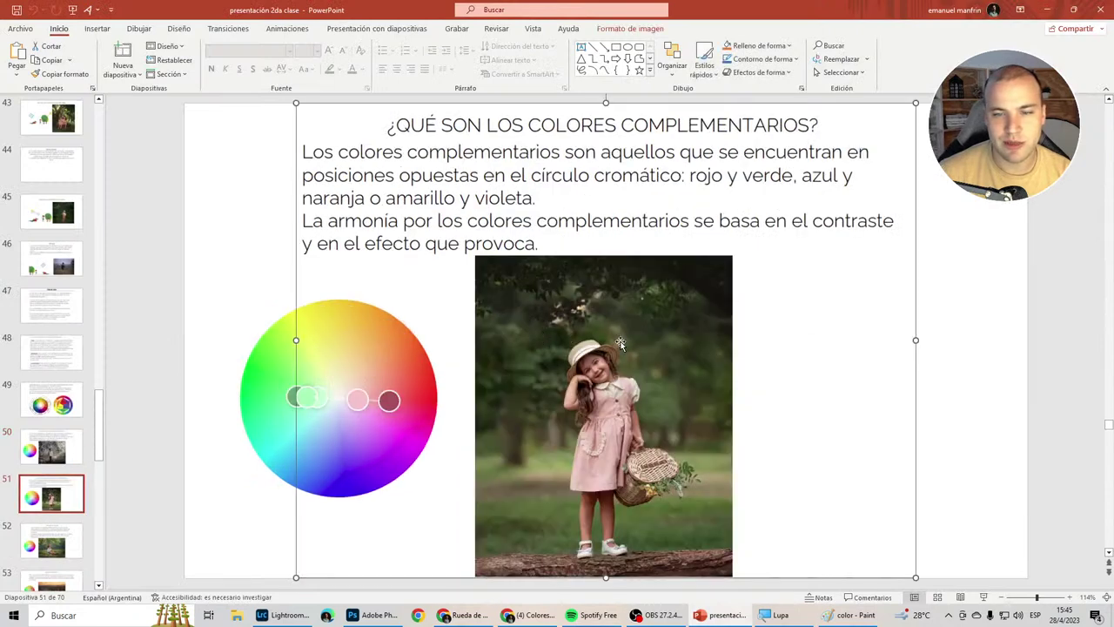
{"action": "scroll", "coordinate": [597, 409], "scroll_direction": "up", "scroll_amount": 1, "text": "ctrl"}
{"action": "scroll", "coordinate": [597, 409], "scroll_direction": "down", "scroll_amount": 1}
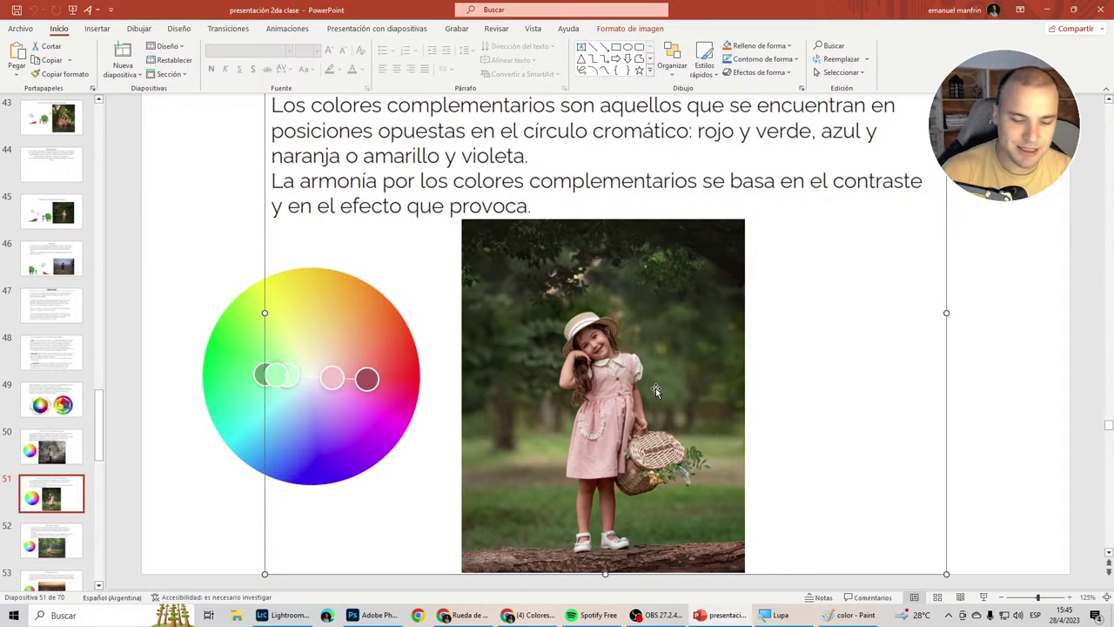
{"action": "key", "text": "super"}
Launch Paint from the system search and paste the slide screenshot onto the canvas.
{"action": "type", "text": "pan"}
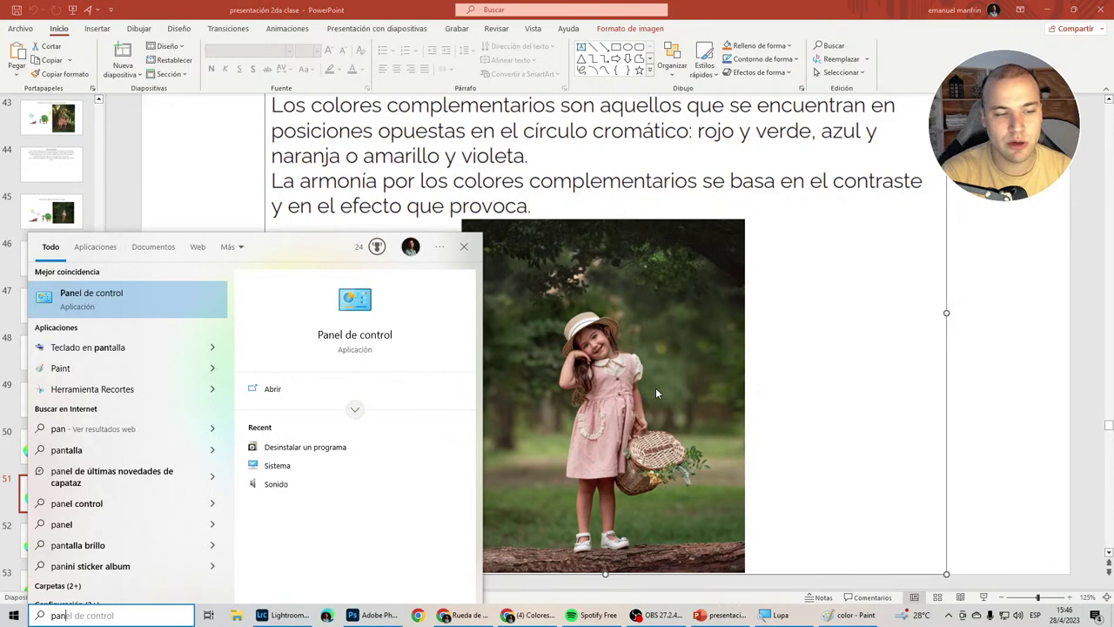
{"action": "key", "text": "BackSpace"}
{"action": "type", "text": "int"}
{"action": "key", "text": "Return"}
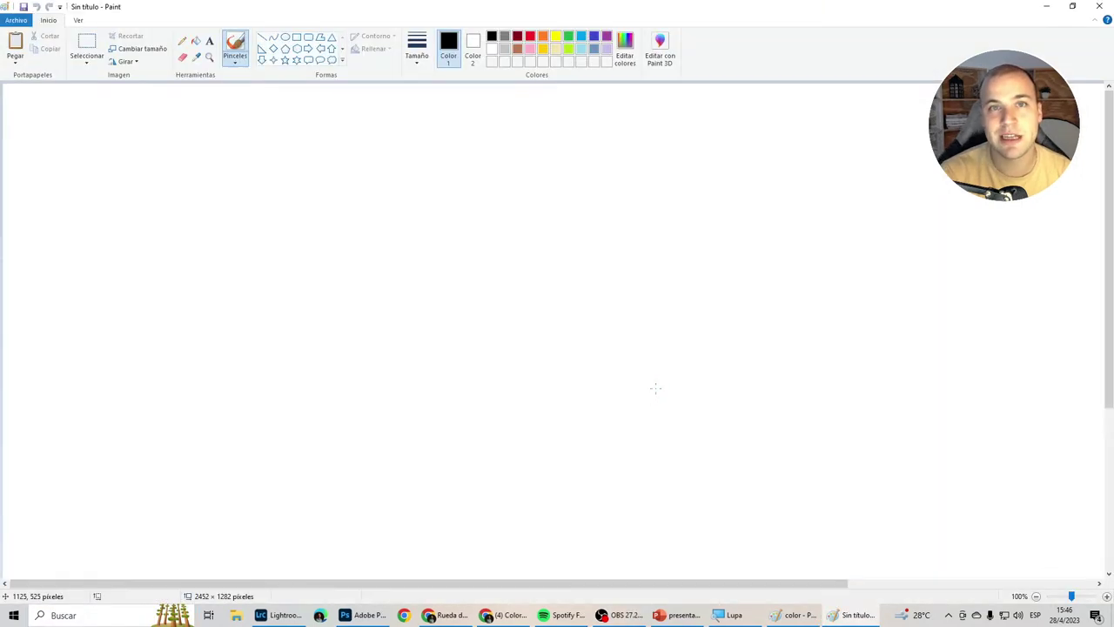
{"action": "key", "text": "ctrl+v"}
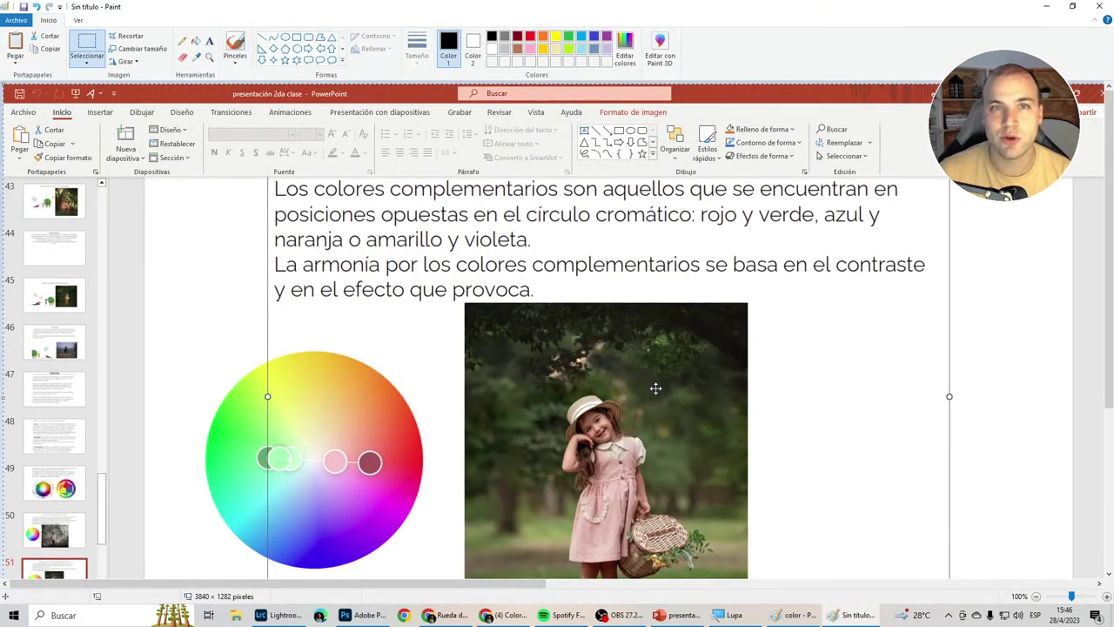
{"action": "scroll", "coordinate": [548, 144], "scroll_direction": "down", "scroll_amount": 3}
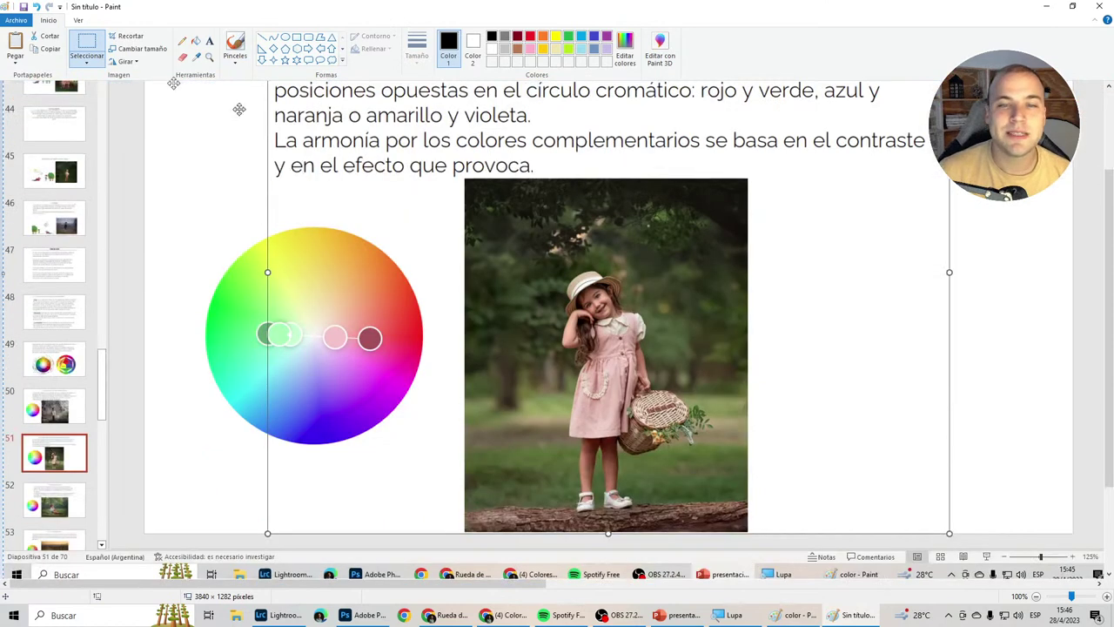
Start a new blank Paint image without saving and draw a solid green rectangle.
{"action": "left_click", "coordinate": [19, 23]}
{"action": "left_click", "coordinate": [35, 42]}
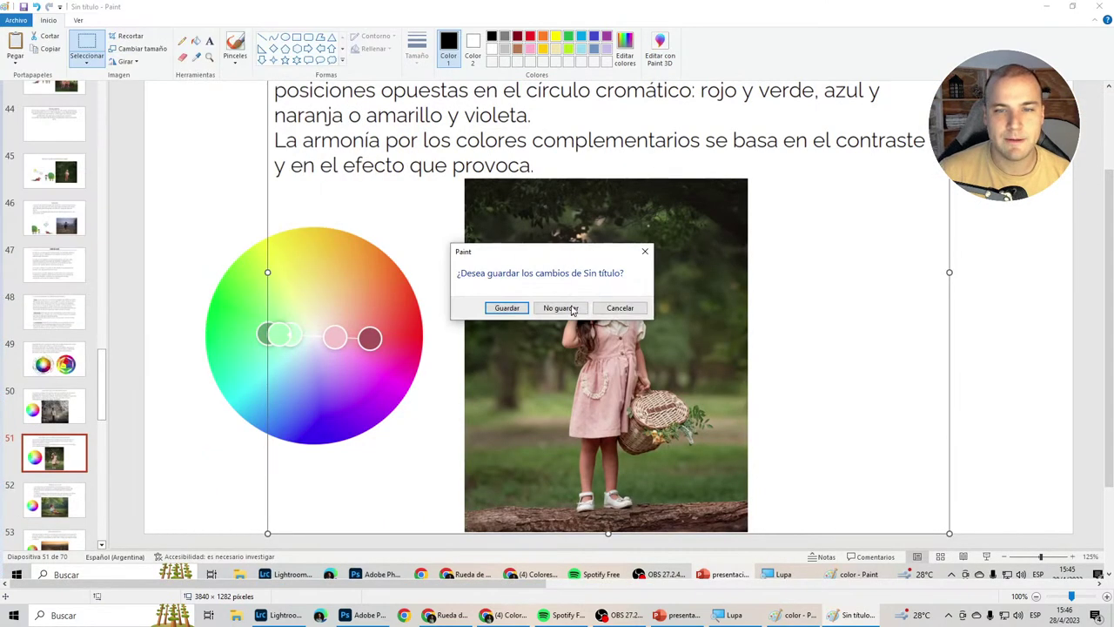
{"action": "left_click", "coordinate": [564, 308]}
{"action": "left_click", "coordinate": [297, 37]}
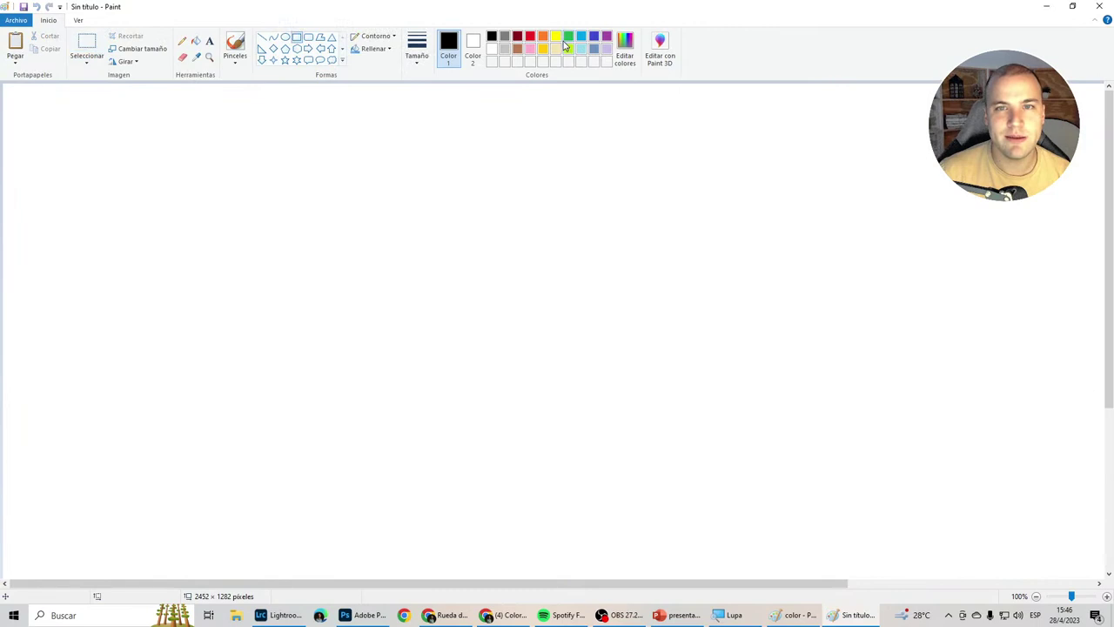
{"action": "left_click", "coordinate": [567, 37]}
{"action": "mouse_move", "coordinate": [321, 186]}
{"action": "left_mouse_down"}
{"action": "mouse_move", "coordinate": [534, 339]}
{"action": "mouse_move", "coordinate": [547, 369]}
{"action": "left_mouse_up"}
{"action": "left_click", "coordinate": [196, 41]}
{"action": "left_click", "coordinate": [461, 226]}
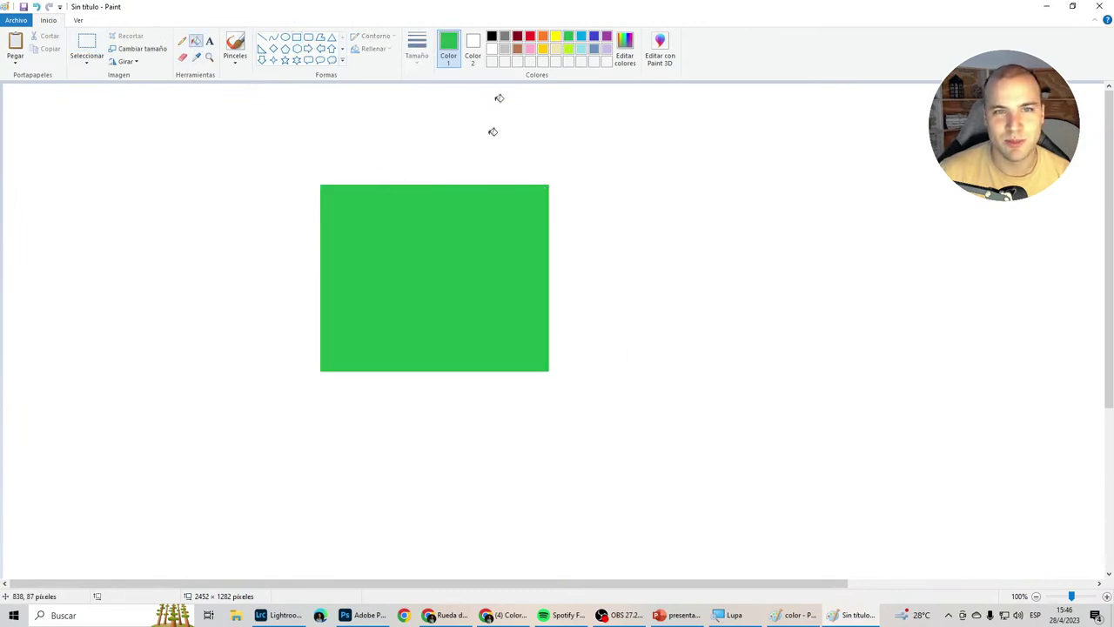
Draw a circle in the rectangle's centre and fill it solid pink.
{"action": "left_click", "coordinate": [529, 37]}
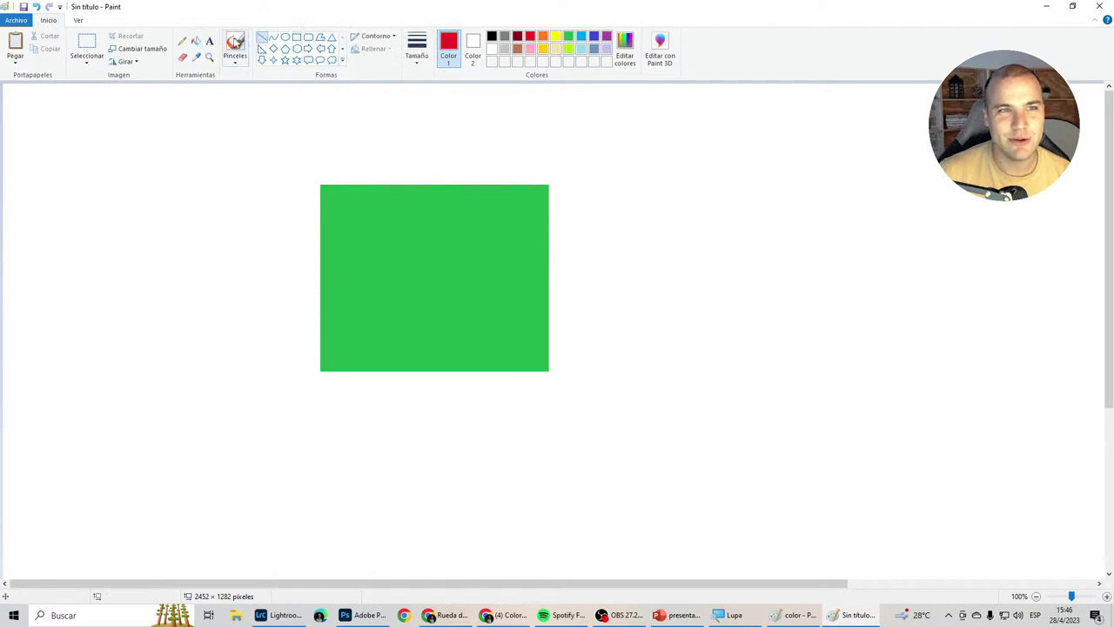
{"action": "left_click", "coordinate": [285, 37]}
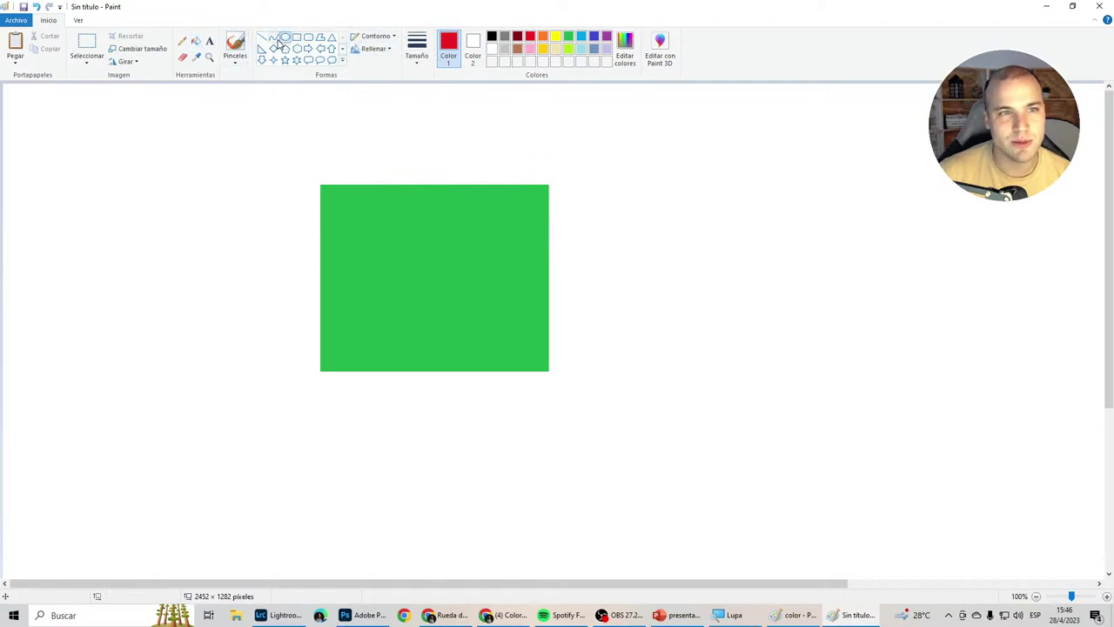
{"action": "left_click_drag", "start_coordinate": [419, 264], "coordinate": [460, 305]}
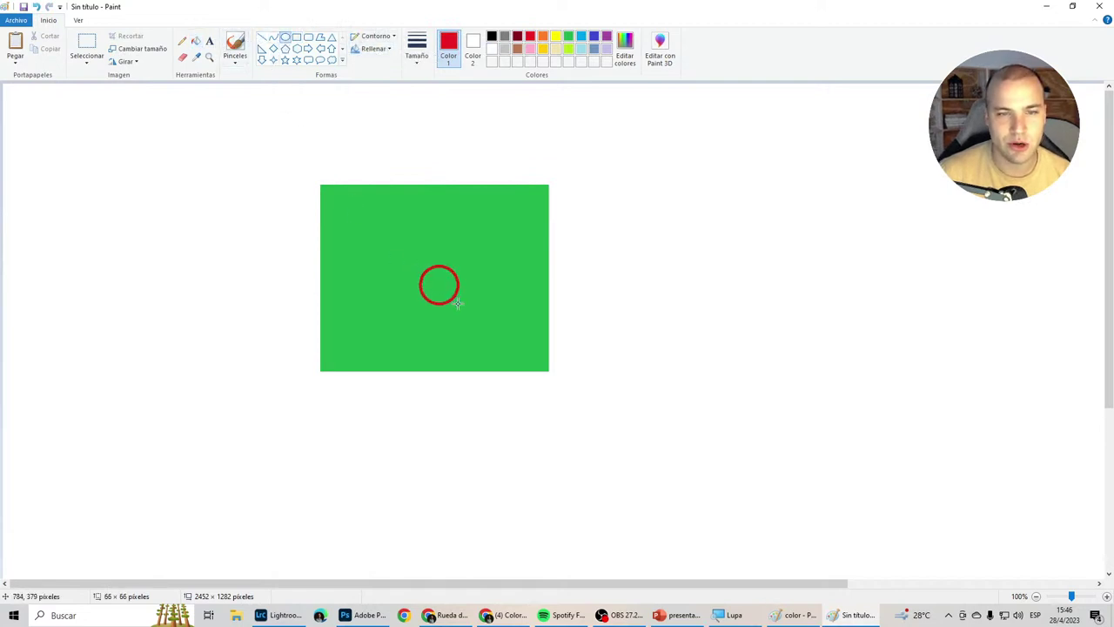
{"action": "left_click", "coordinate": [530, 49]}
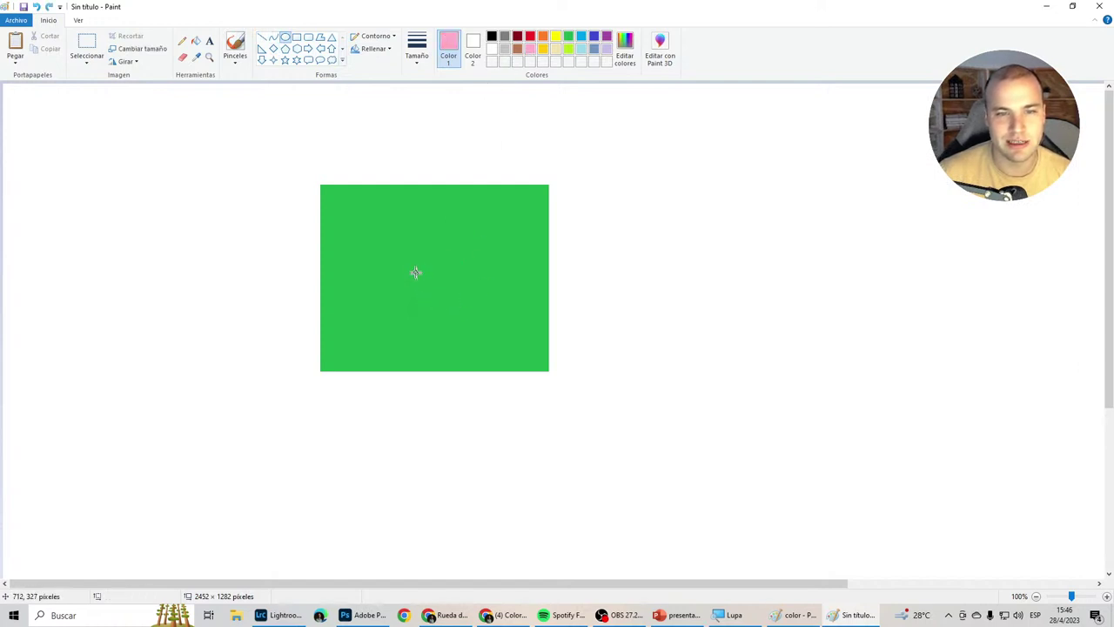
{"action": "left_click_drag", "start_coordinate": [414, 266], "coordinate": [464, 315]}
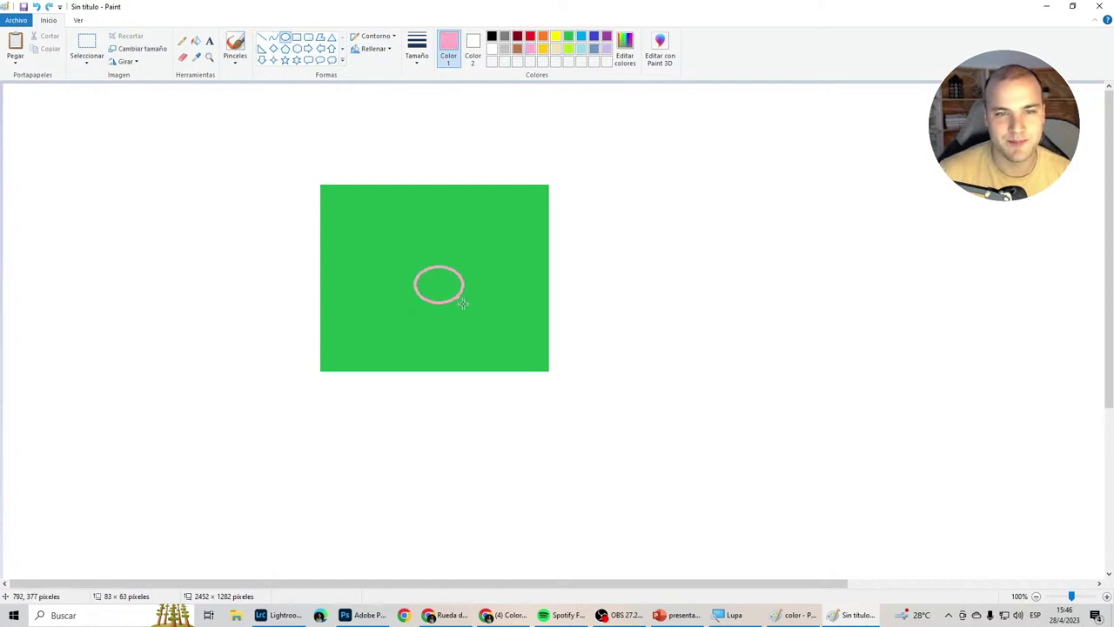
{"action": "left_click", "coordinate": [196, 41]}
{"action": "left_click", "coordinate": [438, 300]}
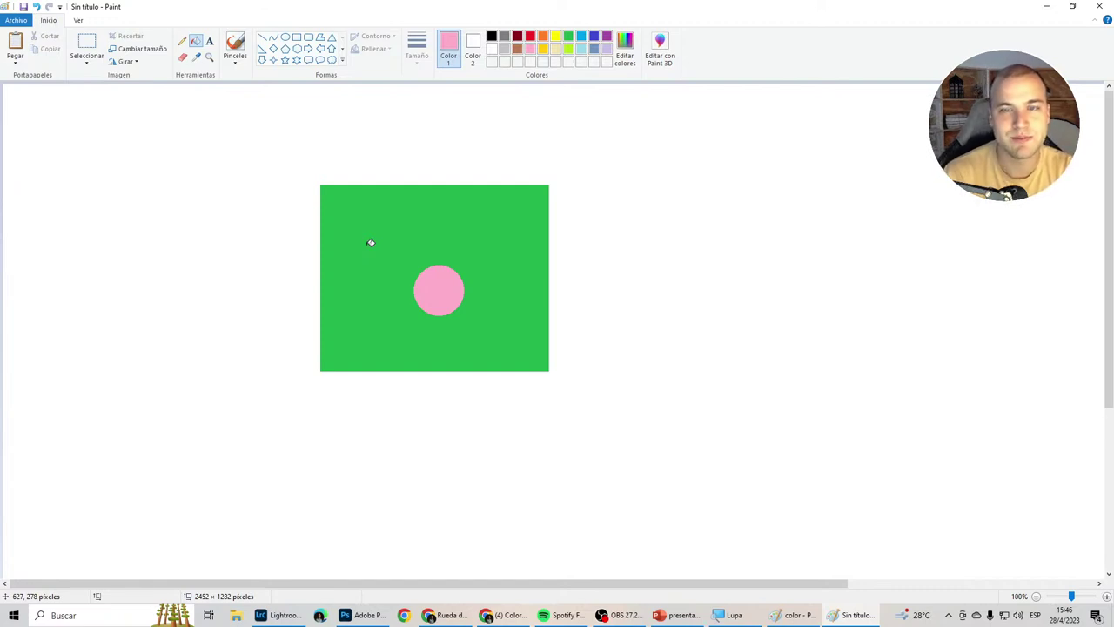
Return to PowerPoint's complementary-colours slide 51.
{"action": "scroll", "coordinate": [404, 247], "scroll_direction": "up", "scroll_amount": 1}
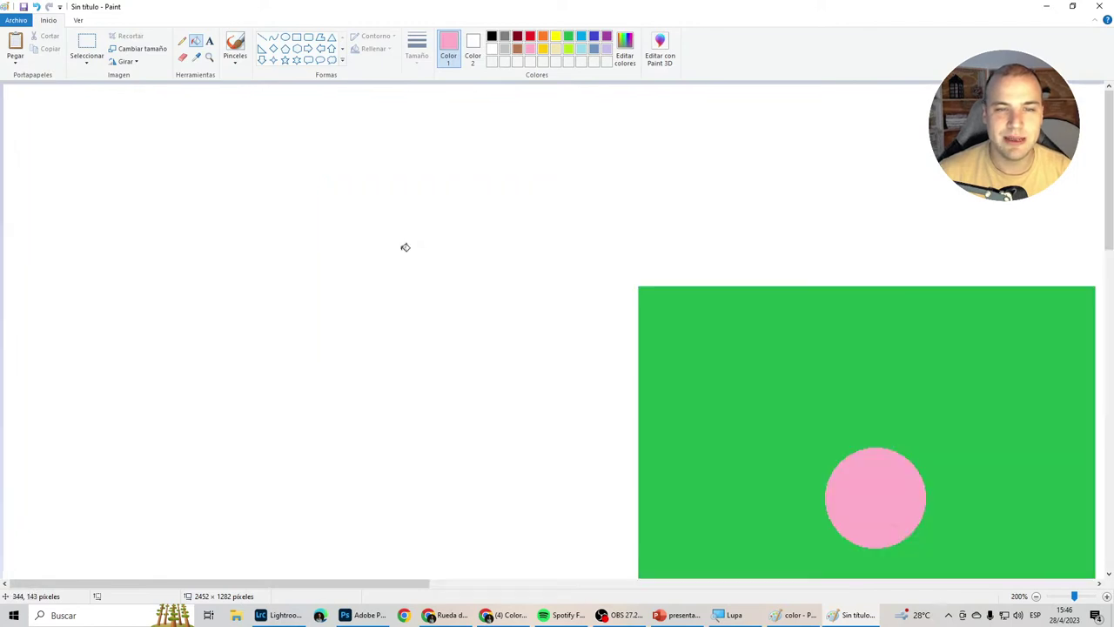
{"action": "left_click", "coordinate": [465, 582]}
{"action": "left_click_drag", "start_coordinate": [465, 582], "coordinate": [211, 556]}
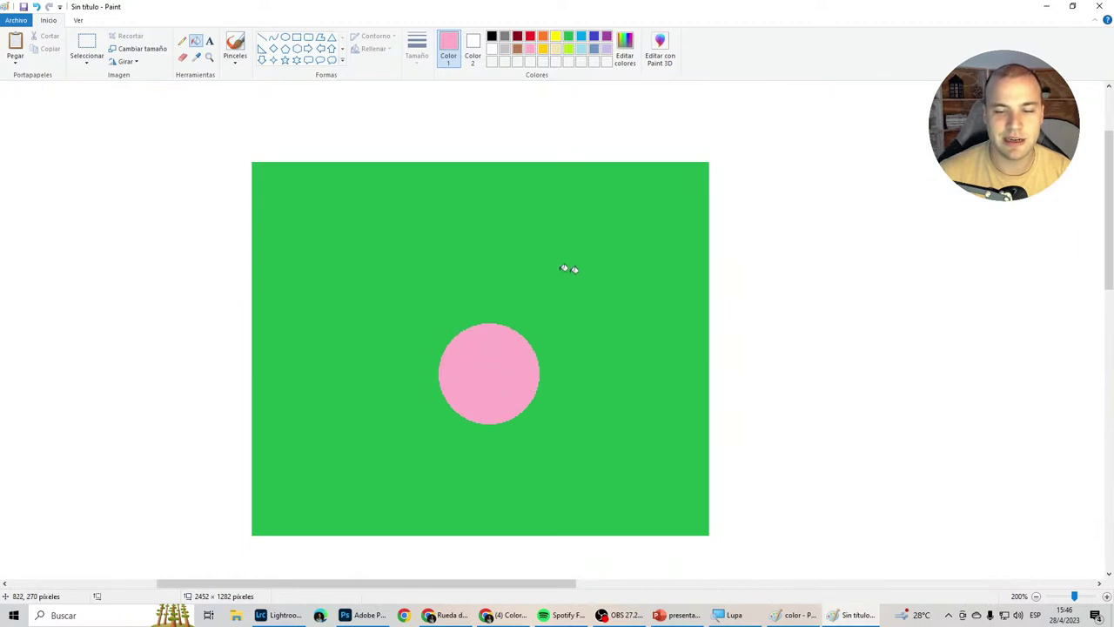
{"action": "left_click", "coordinate": [677, 614]}
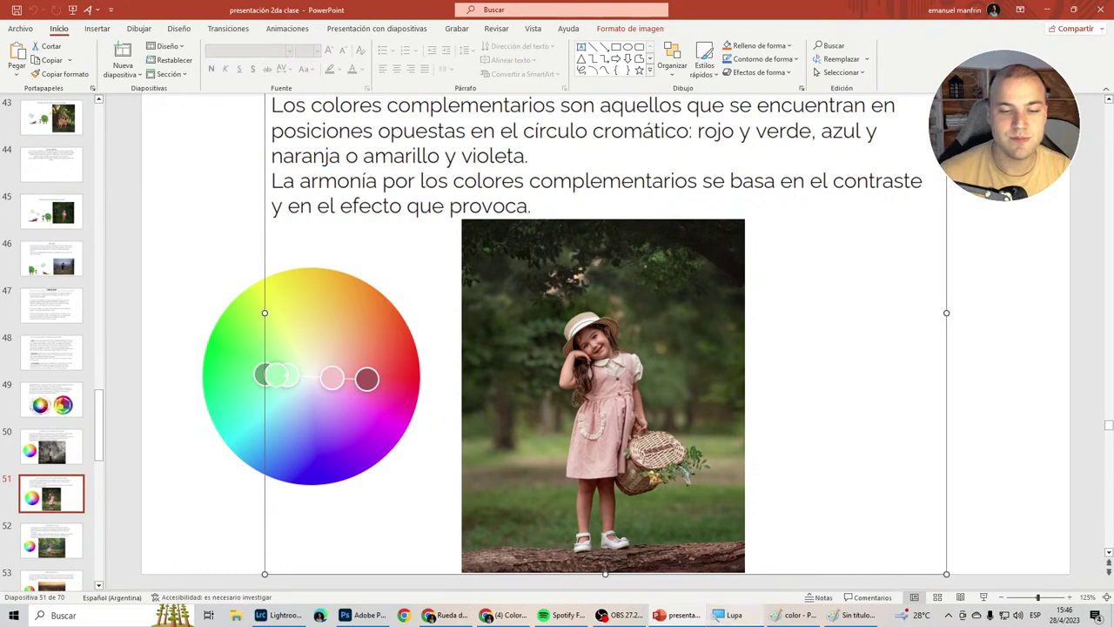
Extract a theme from photo 2, resampling the hat orange and the brown and green colours.
{"action": "left_click", "coordinate": [444, 615]}
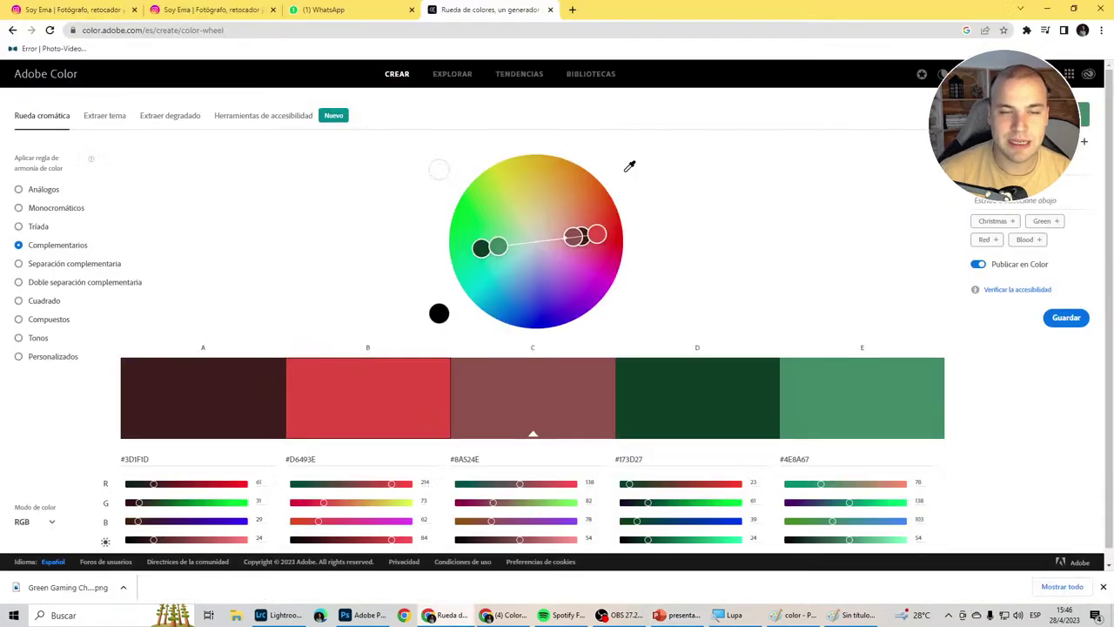
{"action": "left_click", "coordinate": [120, 114]}
{"action": "left_click", "coordinate": [516, 224]}
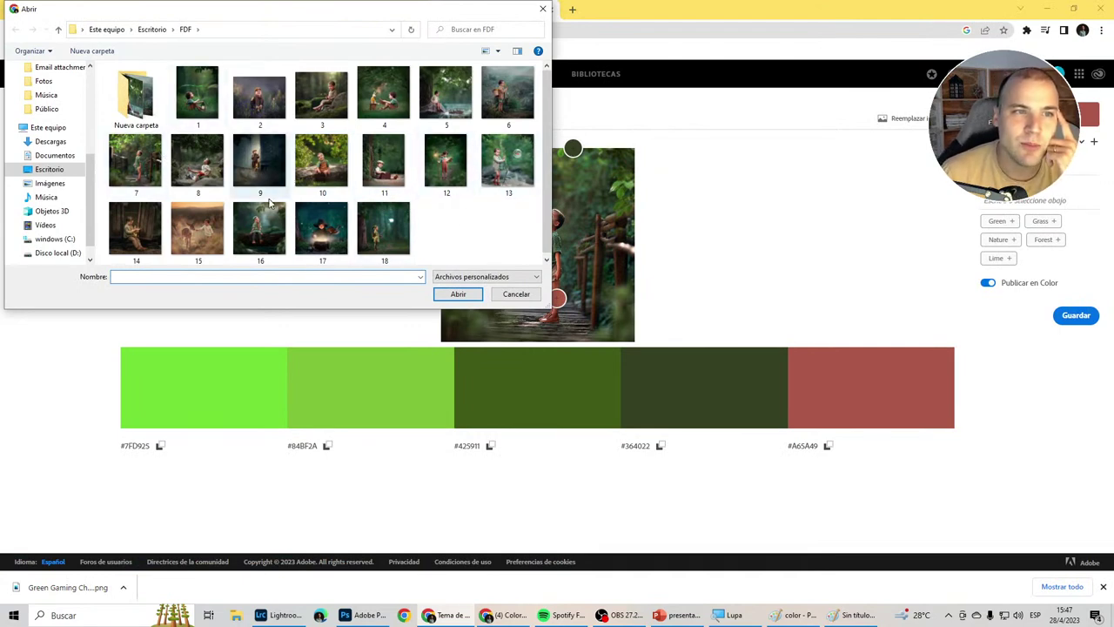
{"action": "left_click", "coordinate": [265, 106]}
{"action": "double_click", "coordinate": [265, 106]}
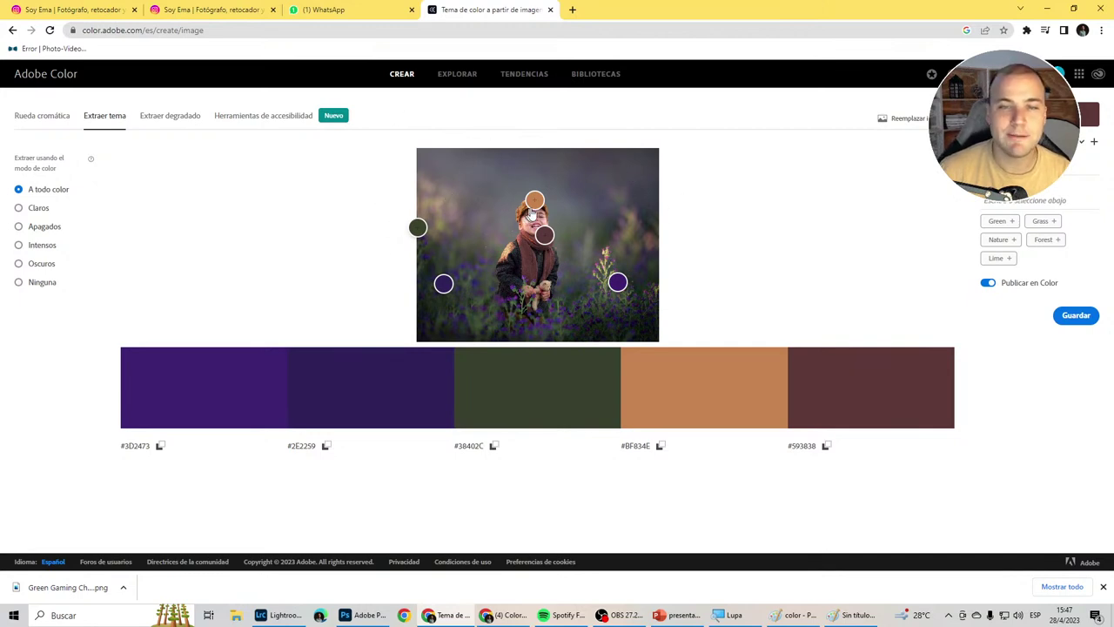
{"action": "mouse_move", "coordinate": [535, 201]}
{"action": "left_mouse_down"}
{"action": "mouse_move", "coordinate": [525, 242]}
{"action": "mouse_move", "coordinate": [528, 234]}
{"action": "left_mouse_up"}
{"action": "left_click_drag", "start_coordinate": [418, 227], "coordinate": [569, 280]}
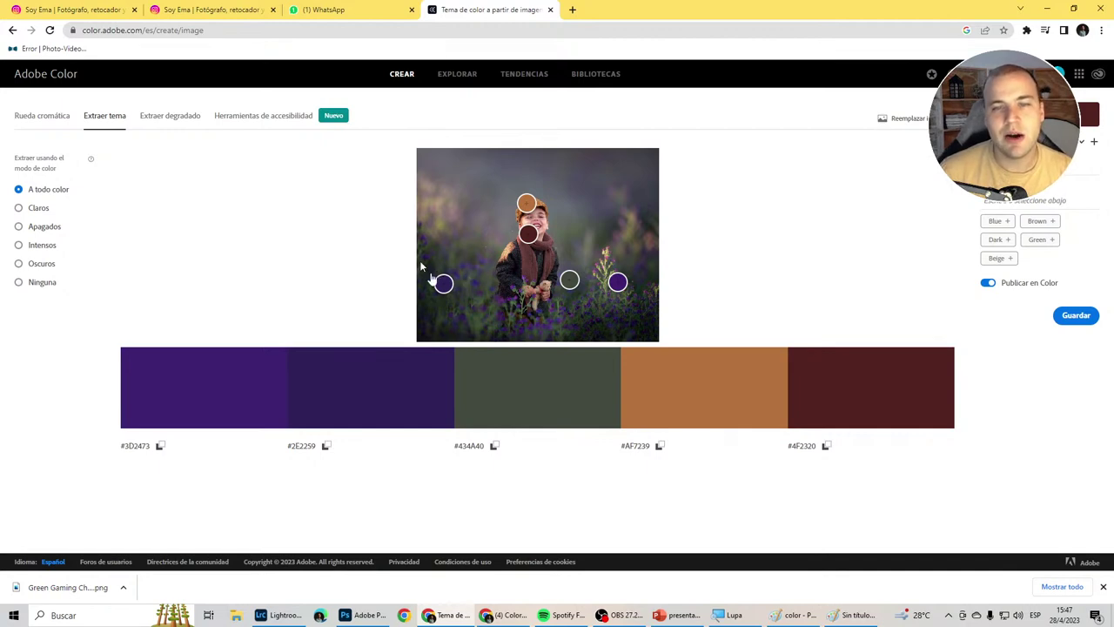
Shift the palette's orange colour to a gold hue on the colour wheel.
{"action": "left_click", "coordinate": [49, 122]}
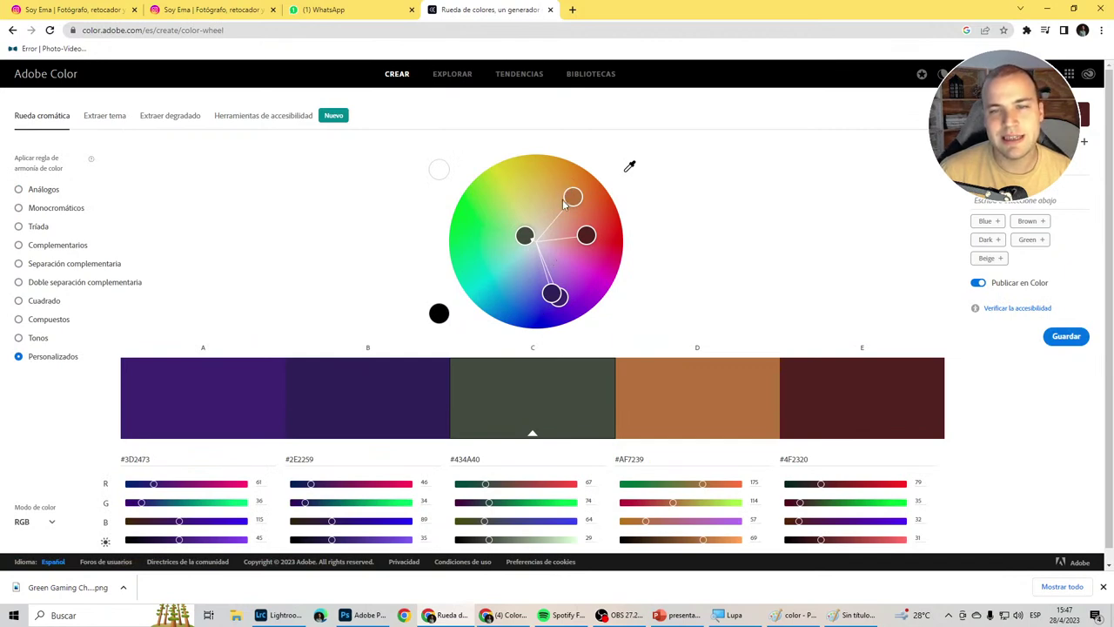
{"action": "left_click_drag", "start_coordinate": [564, 203], "coordinate": [525, 178]}
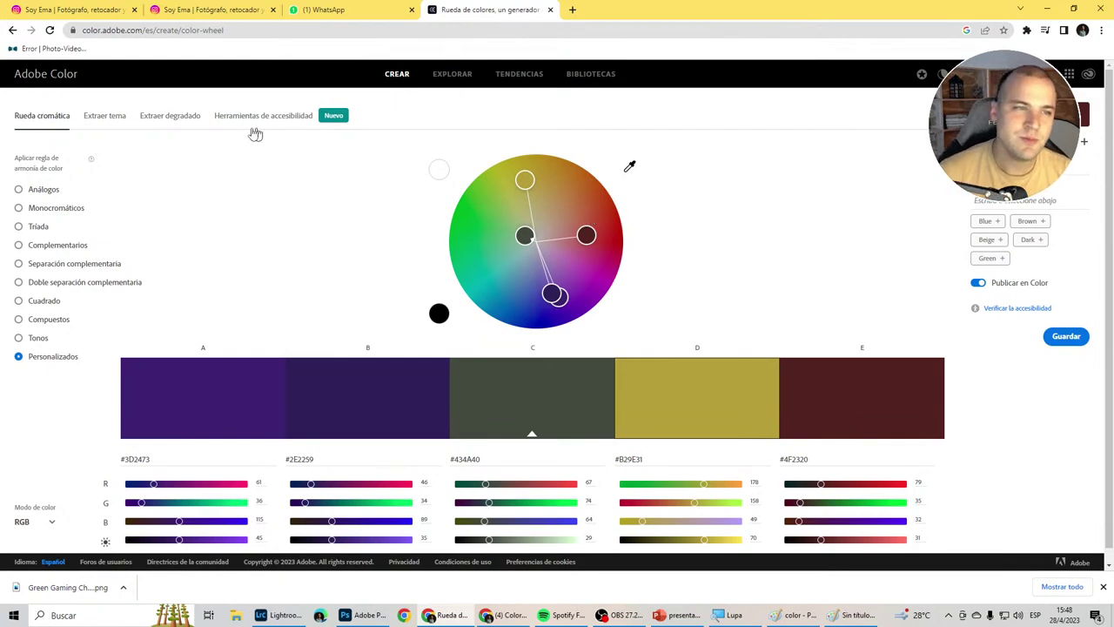
{"action": "left_click", "coordinate": [106, 116]}
{"action": "left_click", "coordinate": [576, 280]}
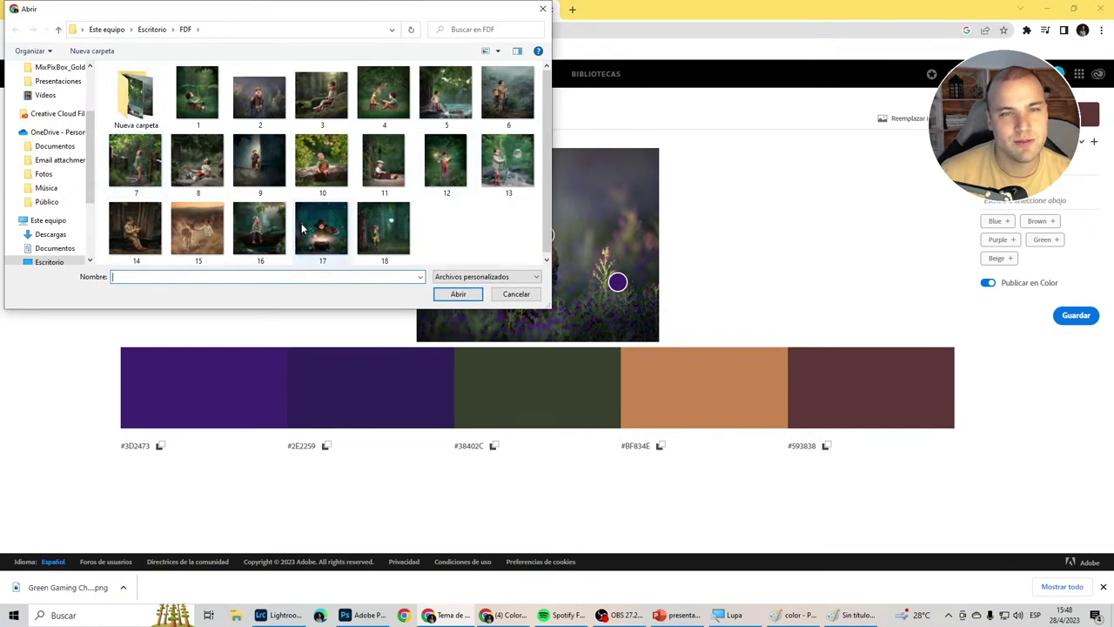
Extract photo 17's dark-teal and peach palette (#052F40 to #013D3B) and view it on the wheel.
{"action": "double_click", "coordinate": [302, 228]}
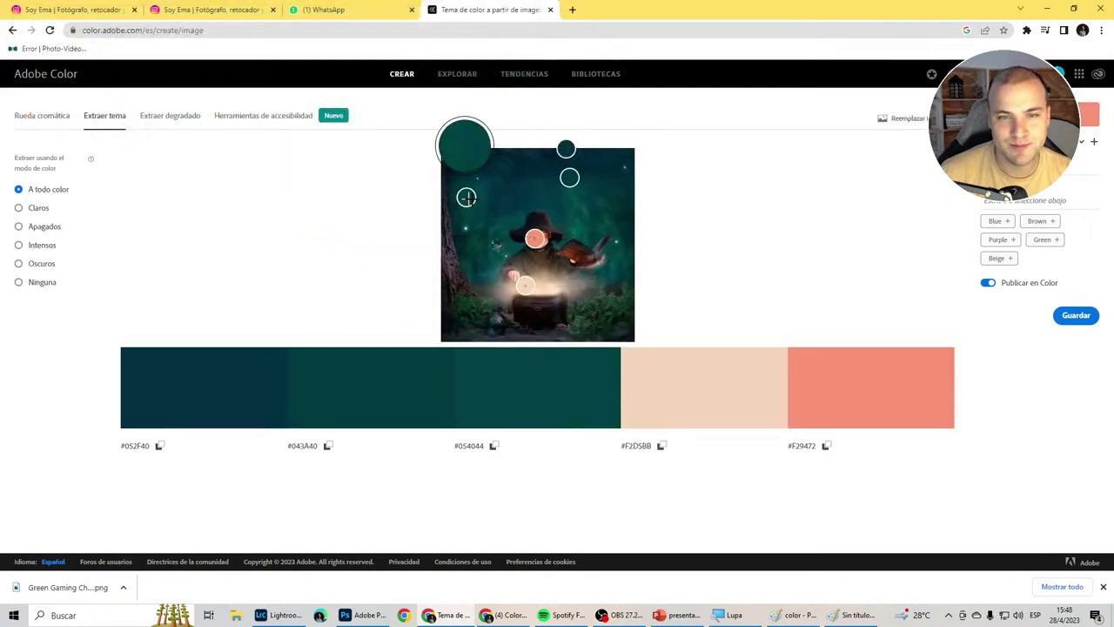
{"action": "mouse_move", "coordinate": [466, 197]}
{"action": "left_mouse_down"}
{"action": "mouse_move", "coordinate": [518, 191]}
{"action": "mouse_move", "coordinate": [567, 218]}
{"action": "mouse_move", "coordinate": [469, 225]}
{"action": "left_mouse_up"}
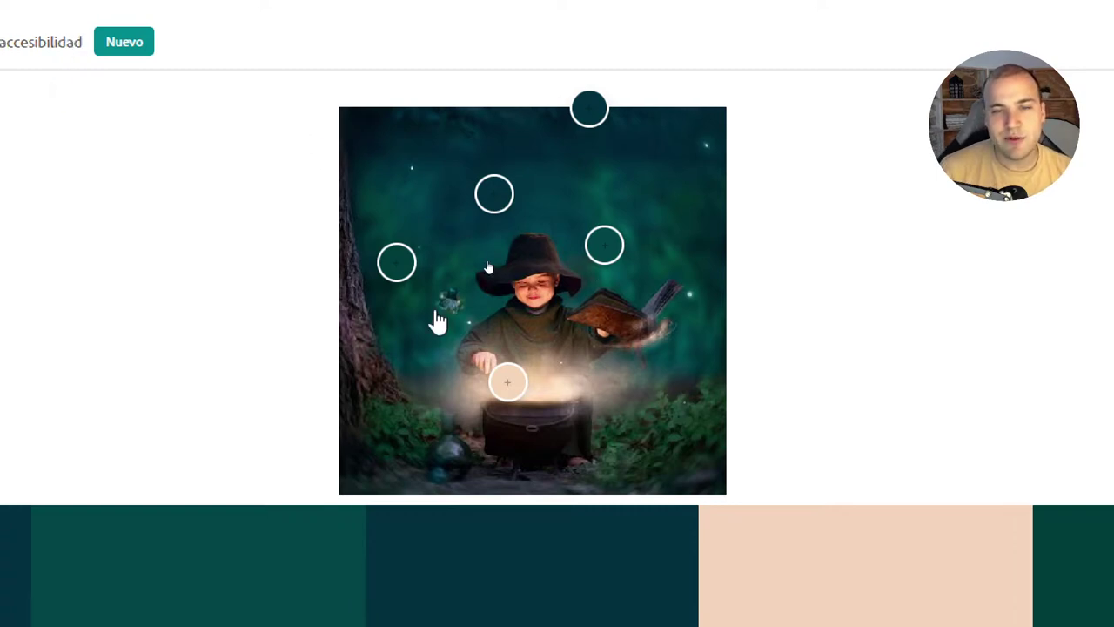
{"action": "left_click_drag", "start_coordinate": [507, 381], "coordinate": [534, 381]}
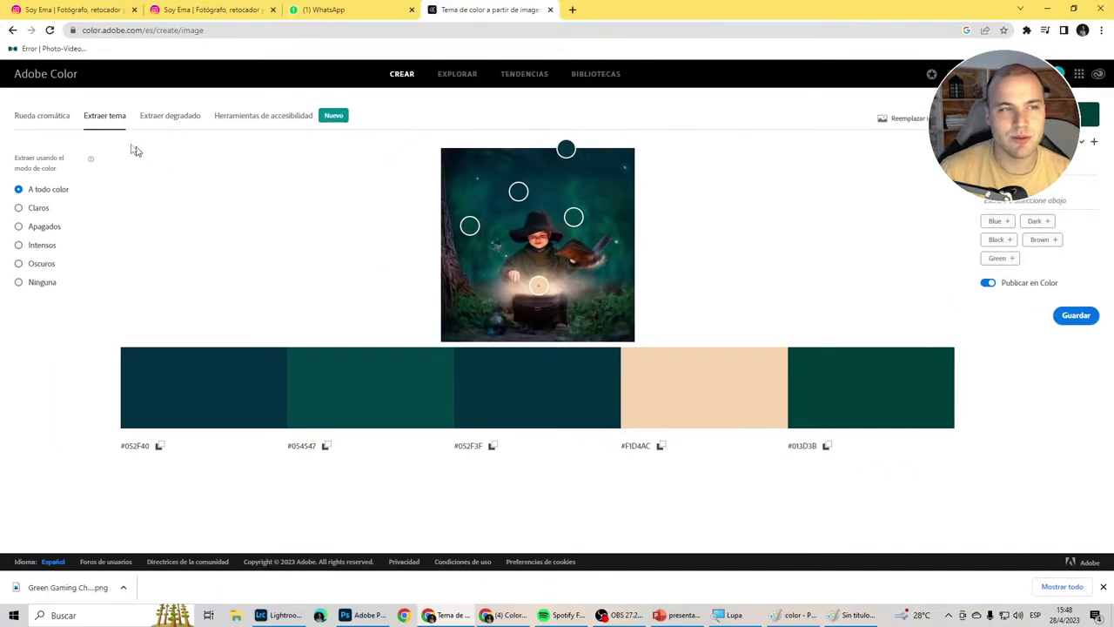
{"action": "left_click", "coordinate": [63, 120]}
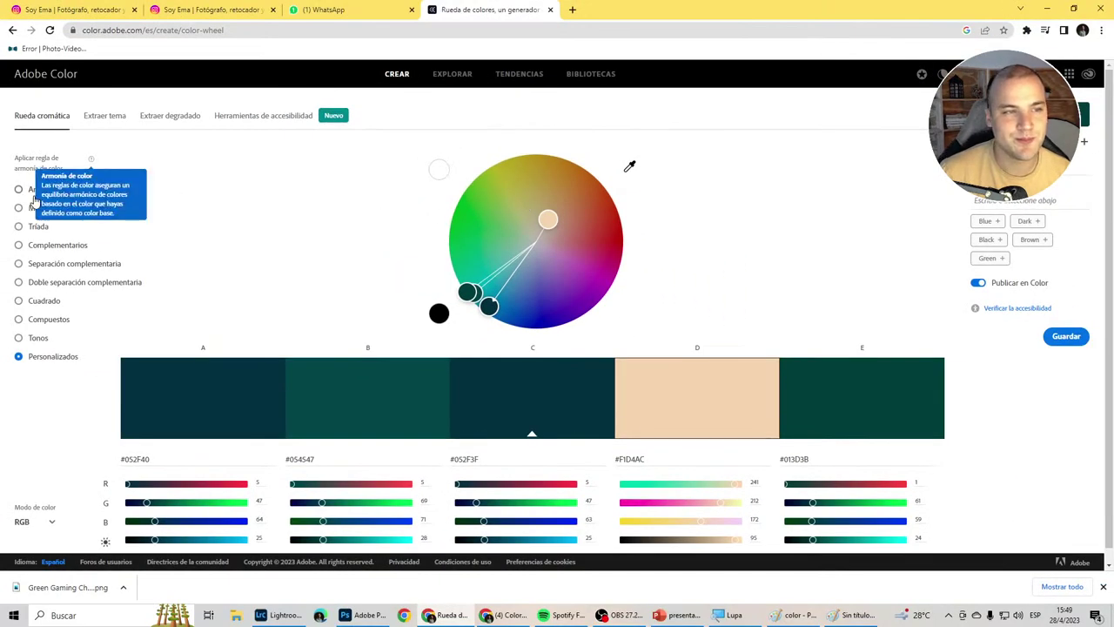
Apply a brightened, widened analogous harmony, then make colour C pale blue-grey under Custom.
{"action": "left_click", "coordinate": [35, 194]}
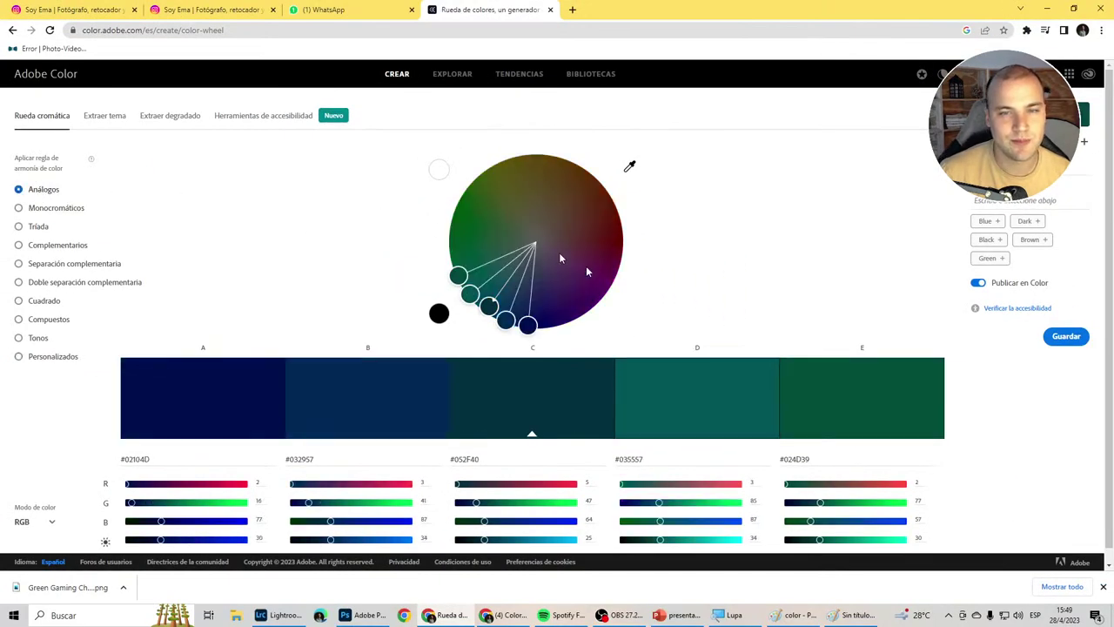
{"action": "left_click_drag", "start_coordinate": [547, 185], "coordinate": [558, 190]}
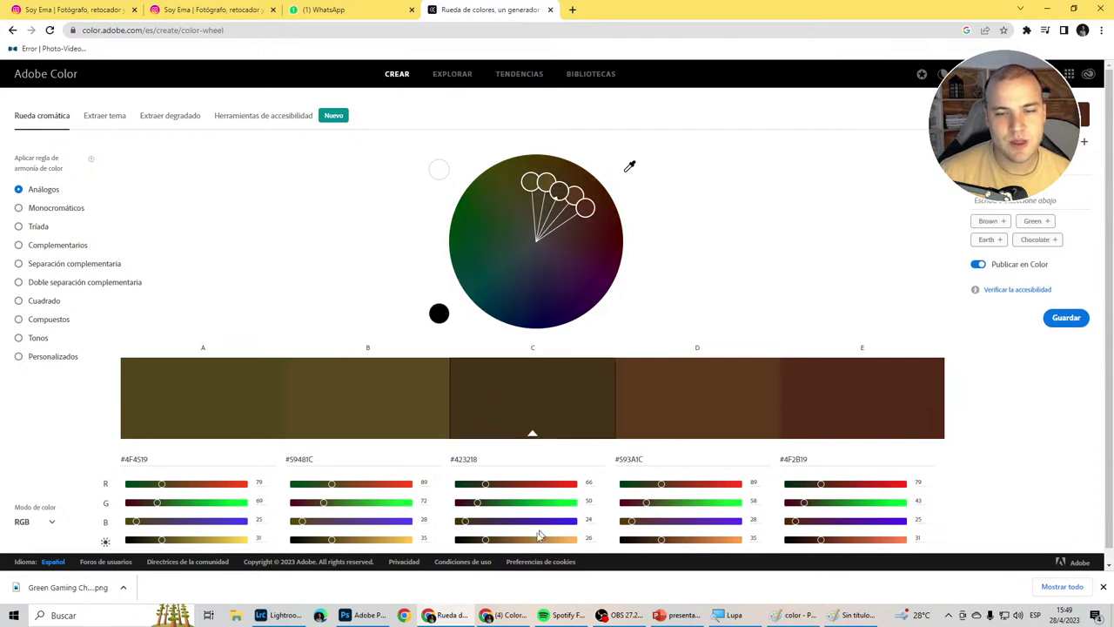
{"action": "left_click_drag", "start_coordinate": [484, 540], "coordinate": [574, 541]}
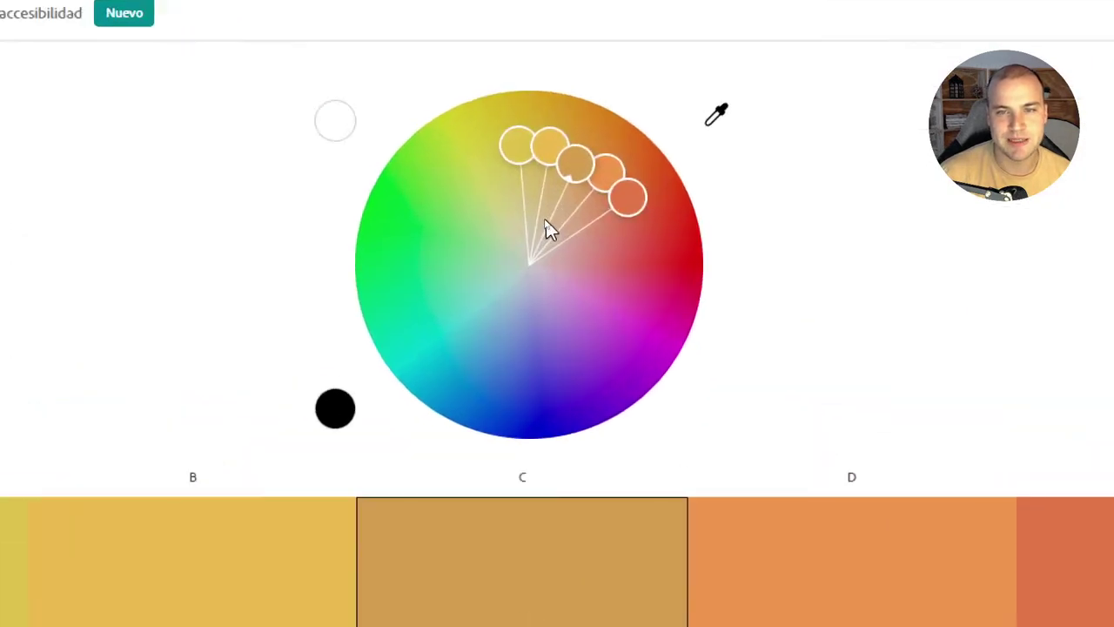
{"action": "mouse_move", "coordinate": [529, 182]}
{"action": "left_mouse_down"}
{"action": "mouse_move", "coordinate": [521, 188]}
{"action": "mouse_move", "coordinate": [492, 160]}
{"action": "left_mouse_up"}
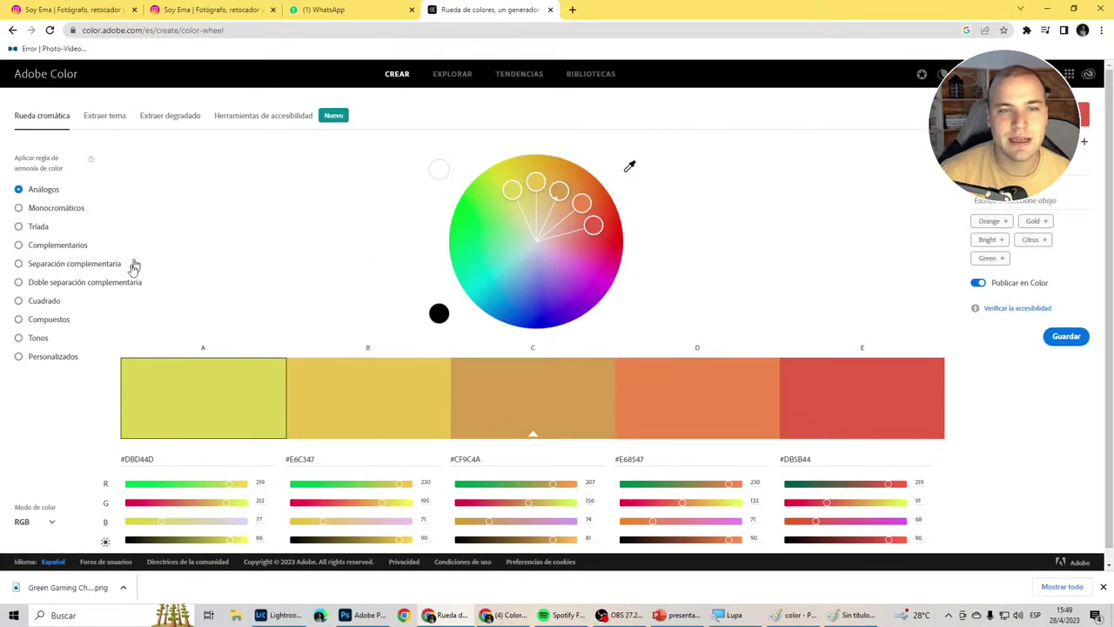
{"action": "left_click", "coordinate": [54, 357]}
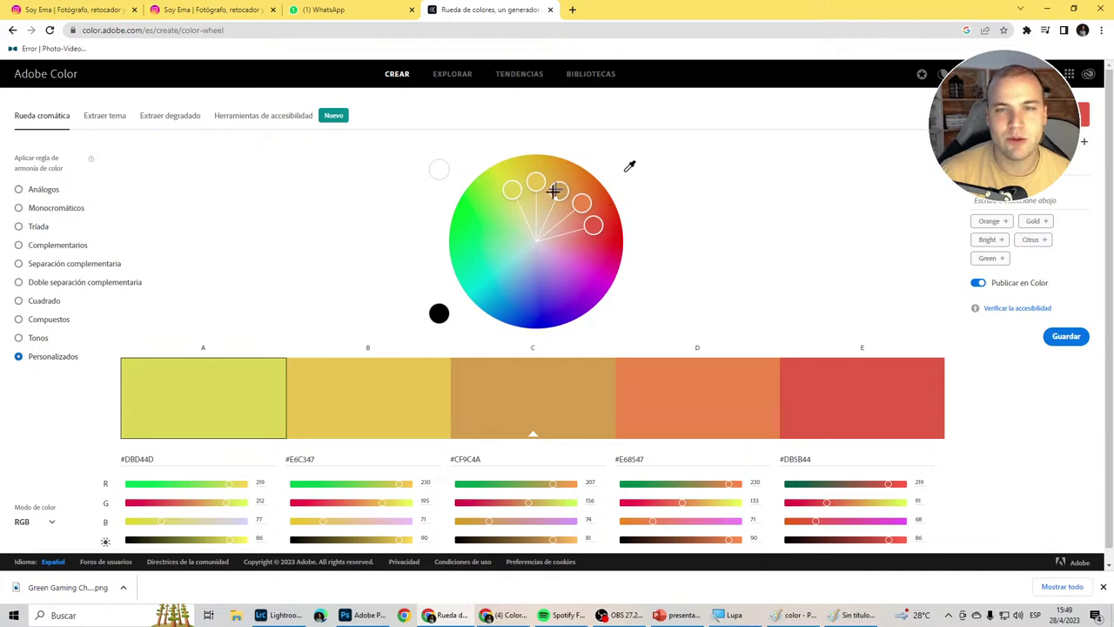
{"action": "left_click_drag", "start_coordinate": [554, 190], "coordinate": [507, 300]}
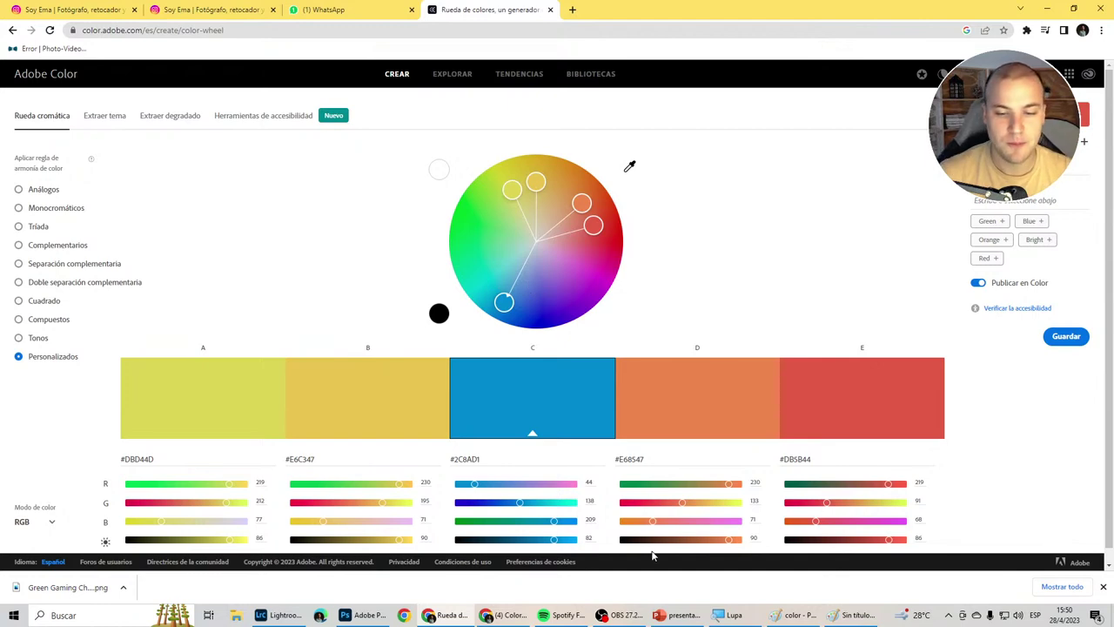
Extract photo 9's navy, yellow and peach palette, picking the dark wall tone, and view it on the wheel.
{"action": "left_click", "coordinate": [105, 116]}
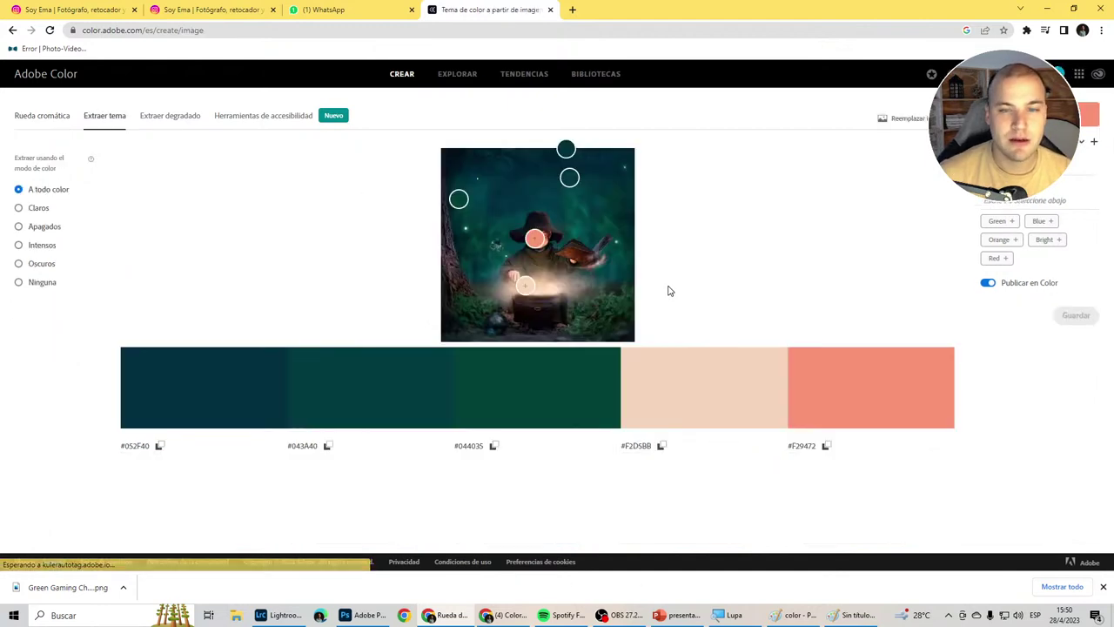
{"action": "left_click", "coordinate": [539, 274]}
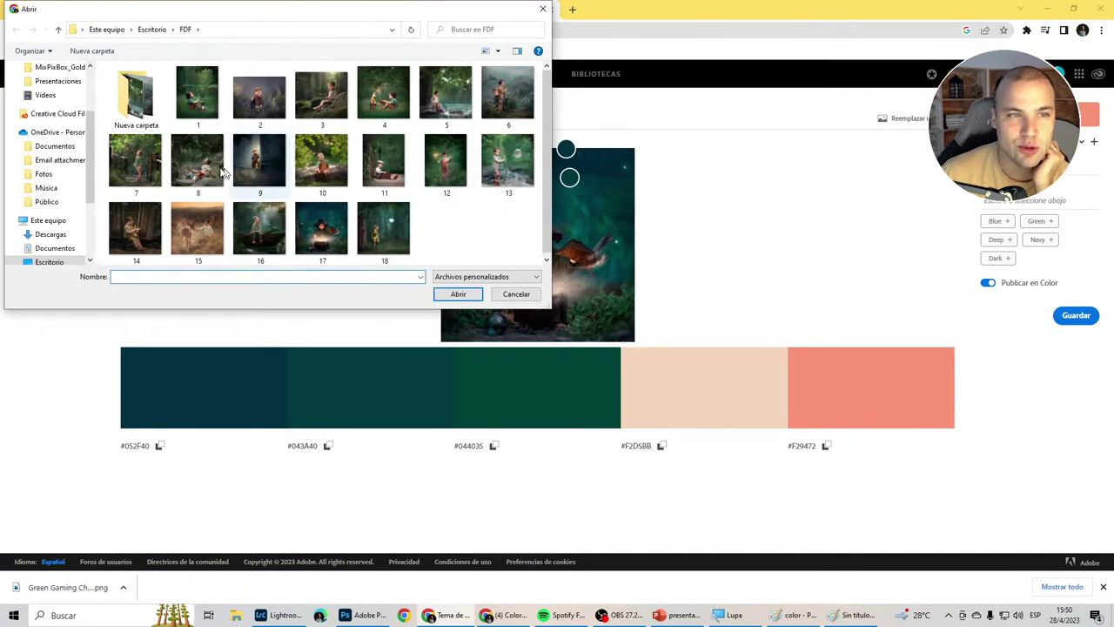
{"action": "left_click", "coordinate": [271, 178]}
{"action": "double_click", "coordinate": [271, 178]}
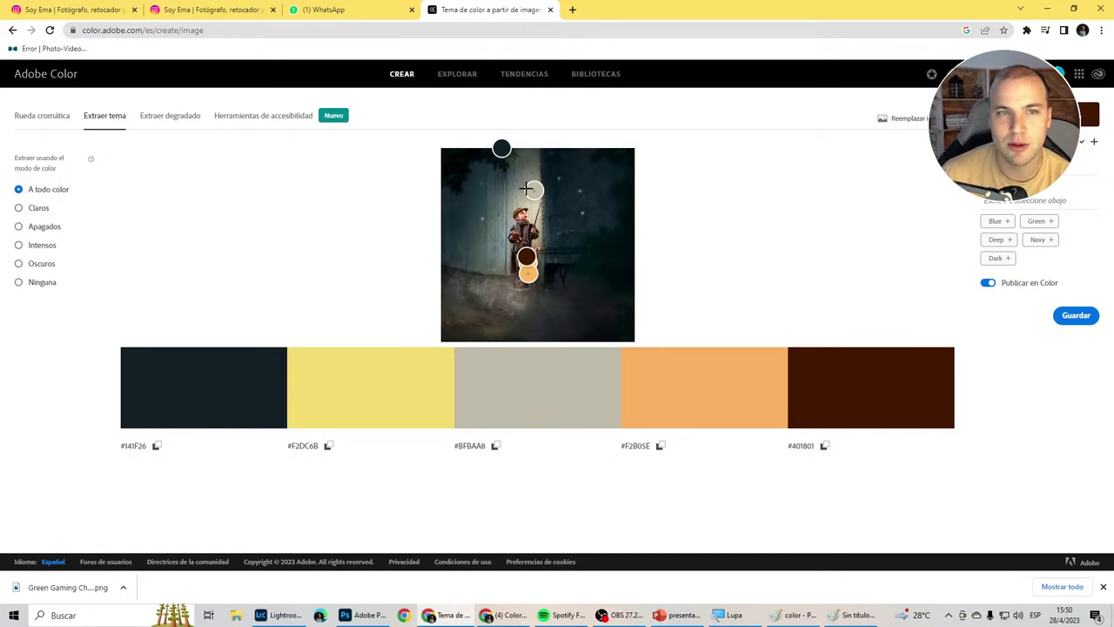
{"action": "left_click", "coordinate": [48, 122]}
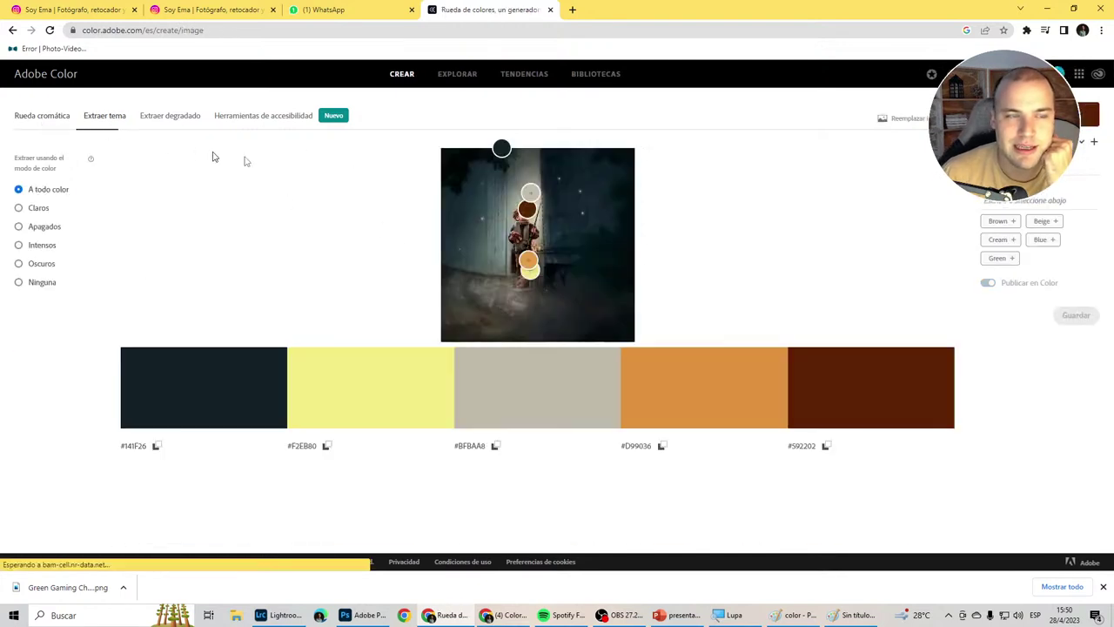
{"action": "left_click_drag", "start_coordinate": [532, 191], "coordinate": [584, 194]}
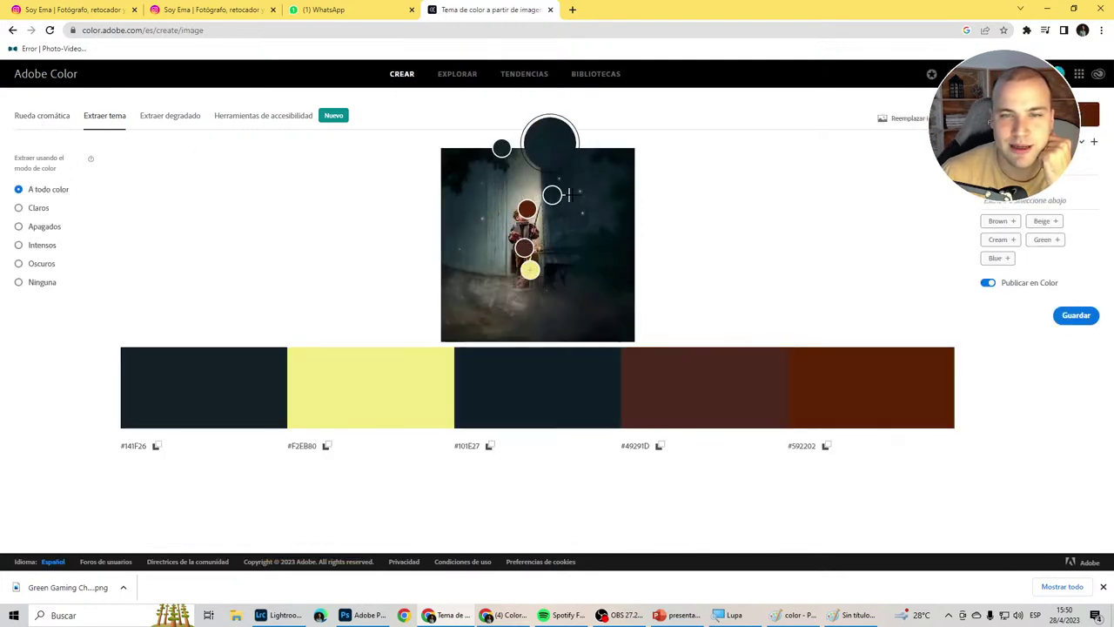
{"action": "mouse_move", "coordinate": [501, 148]}
{"action": "left_mouse_down"}
{"action": "mouse_move", "coordinate": [474, 198]}
{"action": "mouse_move", "coordinate": [529, 263]}
{"action": "mouse_move", "coordinate": [519, 167]}
{"action": "left_mouse_up"}
{"action": "left_click", "coordinate": [35, 114]}
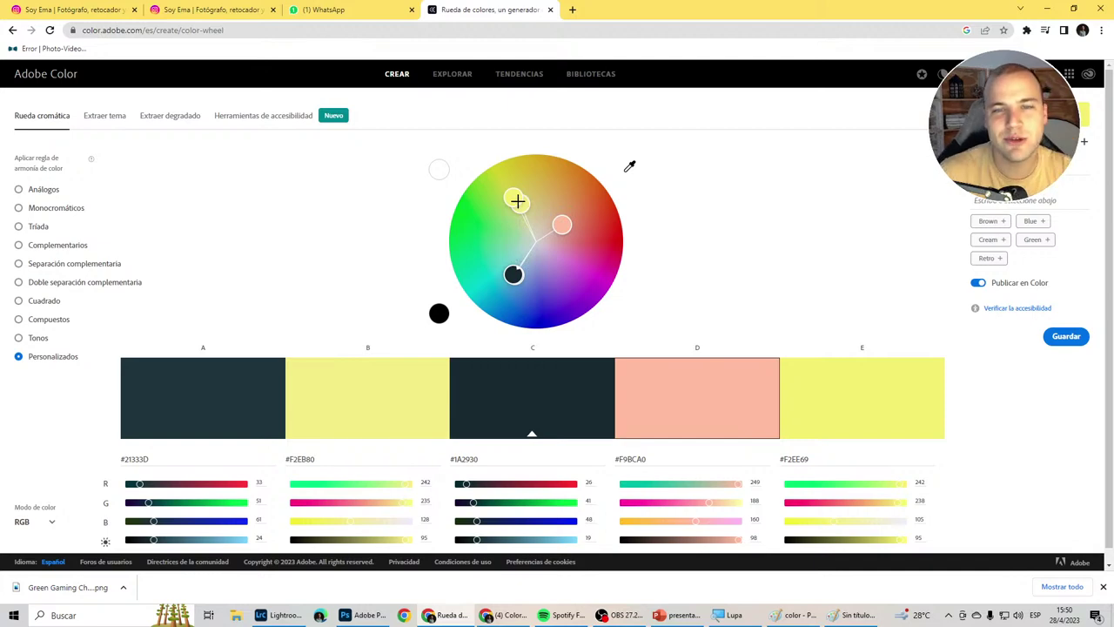
Nudge swatch E's marker on the wheel so the fifth colour becomes #F4EC63.
{"action": "mouse_move", "coordinate": [518, 201]}
{"action": "left_mouse_down"}
{"action": "mouse_move", "coordinate": [573, 187]}
{"action": "mouse_move", "coordinate": [521, 197]}
{"action": "left_mouse_up"}
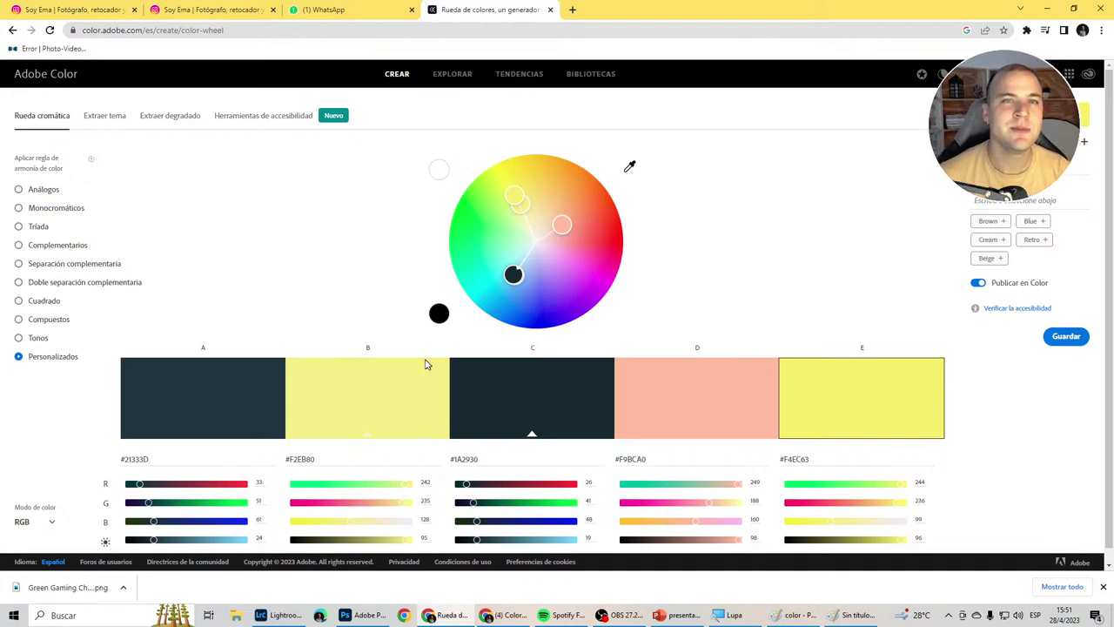
{"action": "left_click", "coordinate": [208, 10]}
{"action": "left_click", "coordinate": [122, 234]}
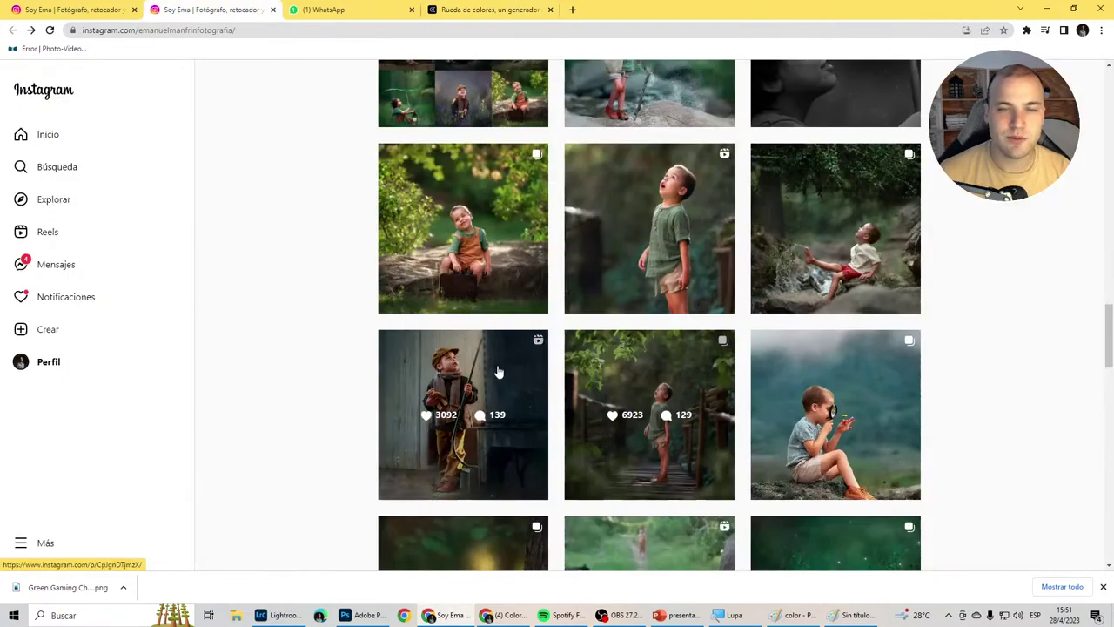
{"action": "scroll", "coordinate": [500, 382], "scroll_direction": "up", "scroll_amount": 5}
{"action": "scroll", "coordinate": [514, 400], "scroll_direction": "up", "scroll_amount": 5}
{"action": "scroll", "coordinate": [526, 418], "scroll_direction": "up", "scroll_amount": 5}
{"action": "scroll", "coordinate": [540, 435], "scroll_direction": "up", "scroll_amount": 5}
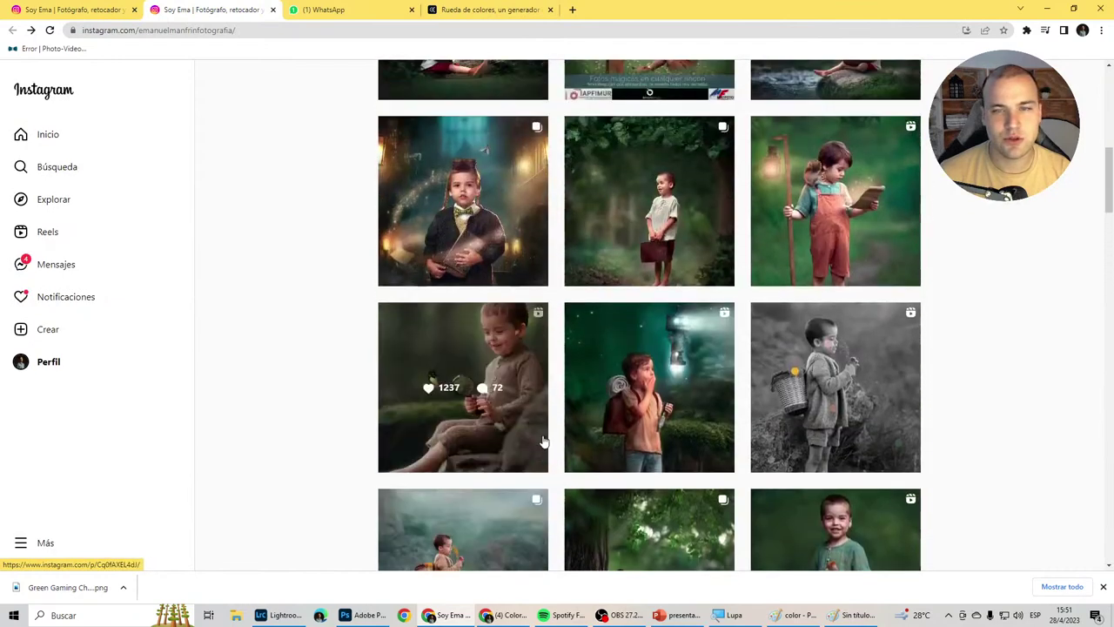
{"action": "scroll", "coordinate": [542, 441], "scroll_direction": "up", "scroll_amount": 5}
{"action": "scroll", "coordinate": [566, 391], "scroll_direction": "up", "scroll_amount": 5}
{"action": "left_click", "coordinate": [637, 338]}
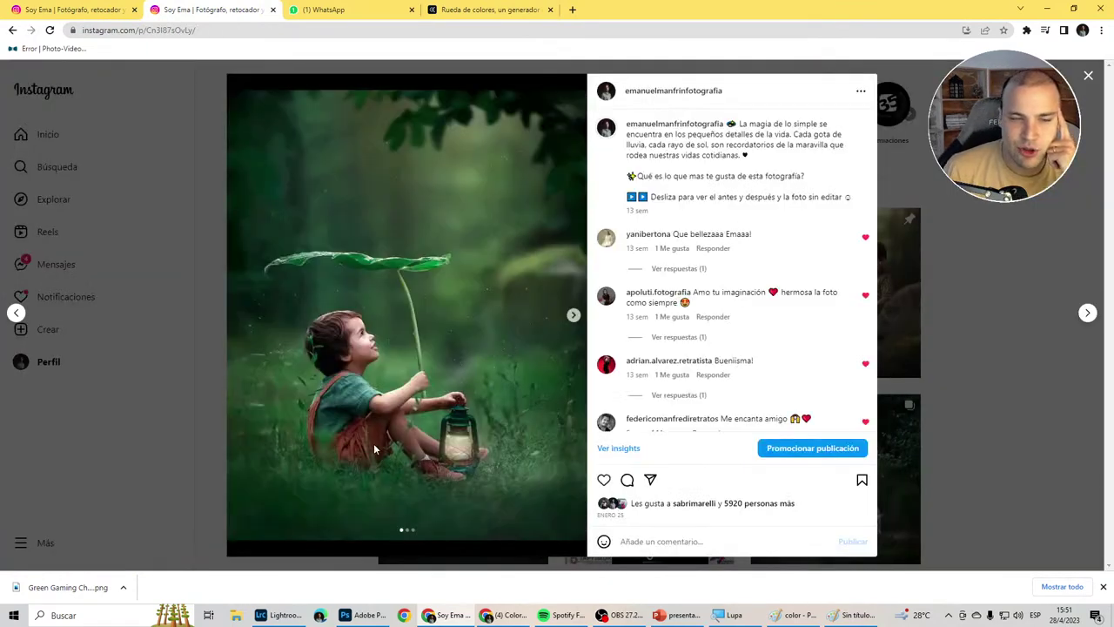
{"action": "left_click", "coordinate": [84, 416]}
{"action": "left_click", "coordinate": [487, 10]}
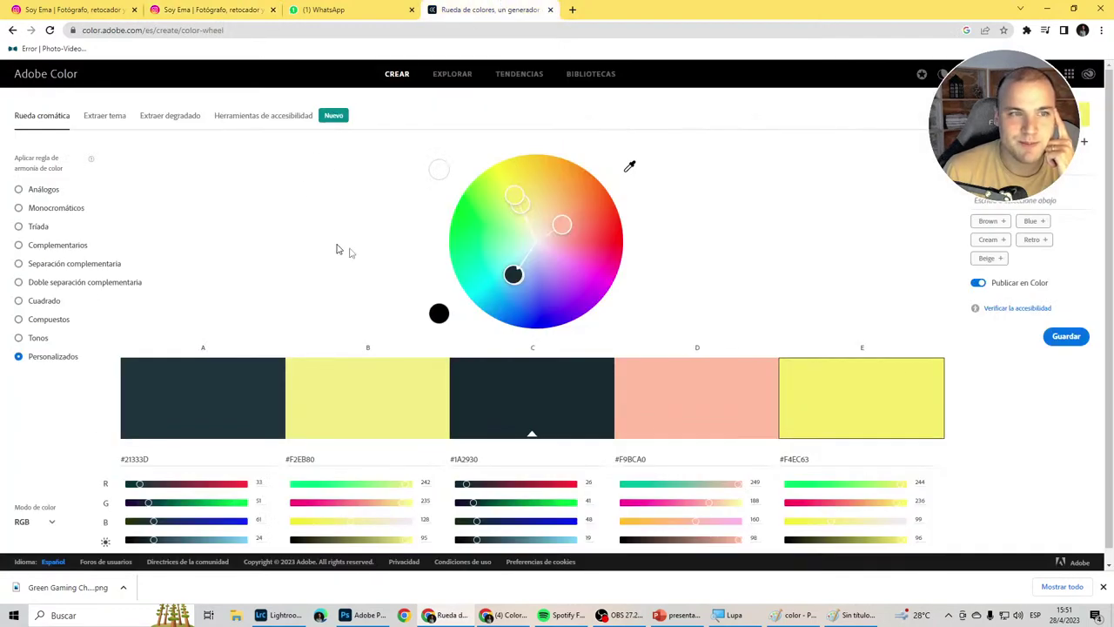
Load the leaf photo, sample shirt teal, lantern light and foliage greens, then view on the wheel.
{"action": "left_click", "coordinate": [101, 116]}
{"action": "left_click", "coordinate": [904, 118]}
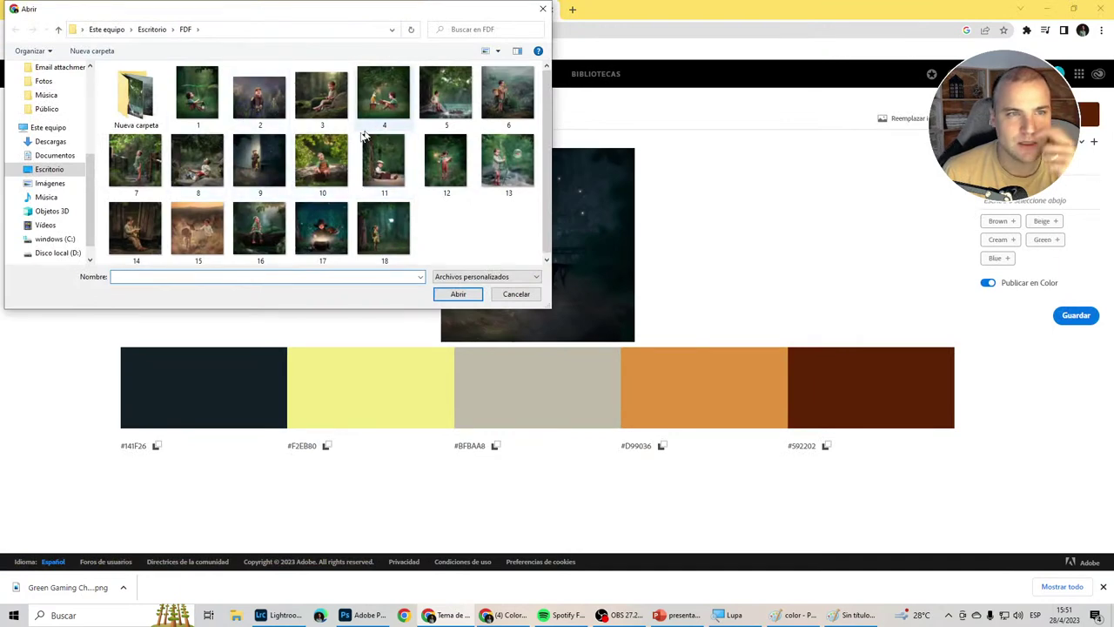
{"action": "double_click", "coordinate": [321, 164]}
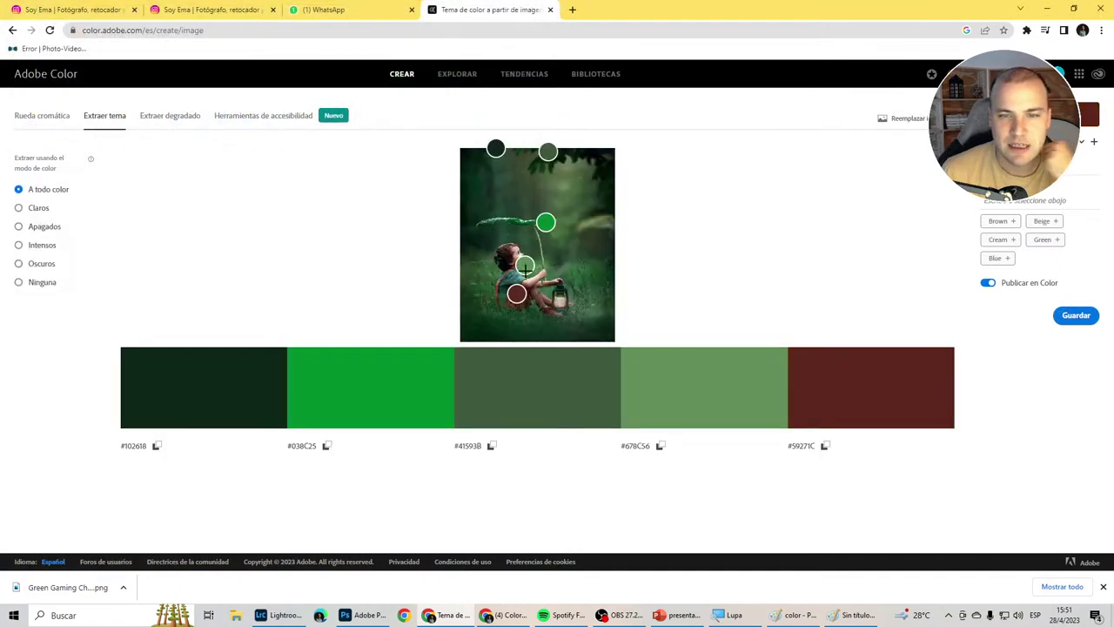
{"action": "left_click_drag", "start_coordinate": [524, 264], "coordinate": [515, 277]}
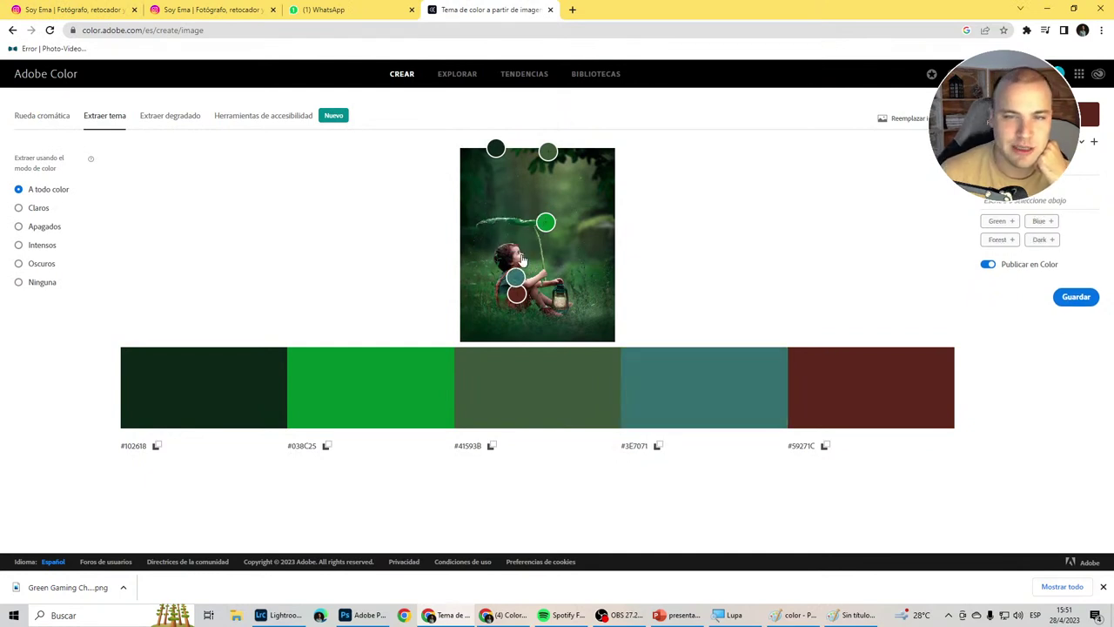
{"action": "left_click_drag", "start_coordinate": [516, 276], "coordinate": [518, 297]}
{"action": "left_click_drag", "start_coordinate": [545, 223], "coordinate": [558, 301]}
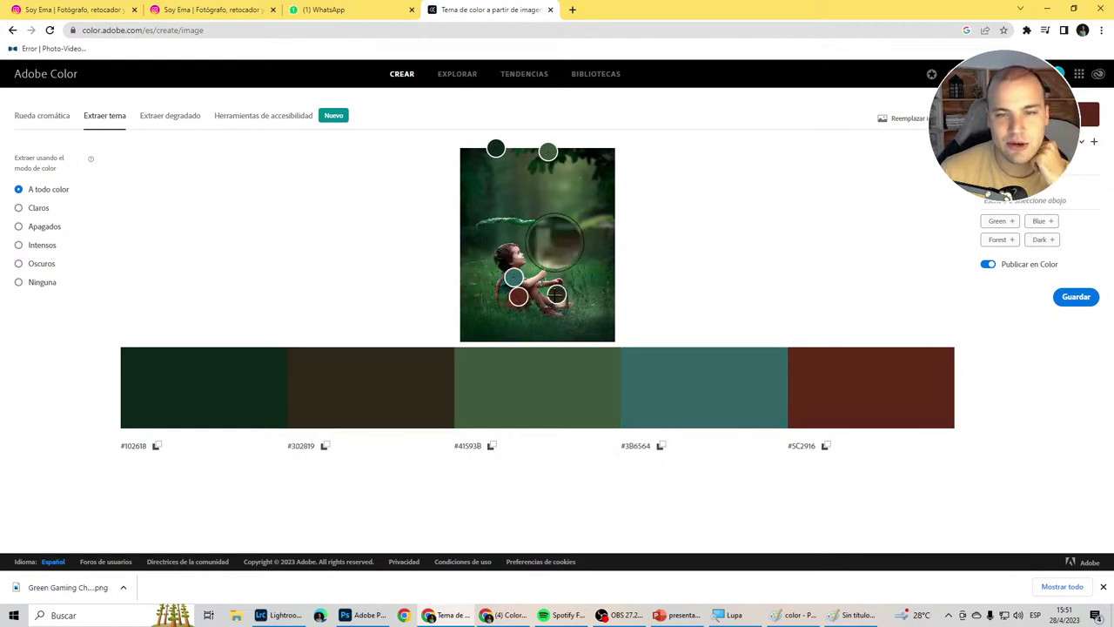
{"action": "left_click_drag", "start_coordinate": [547, 151], "coordinate": [541, 205]}
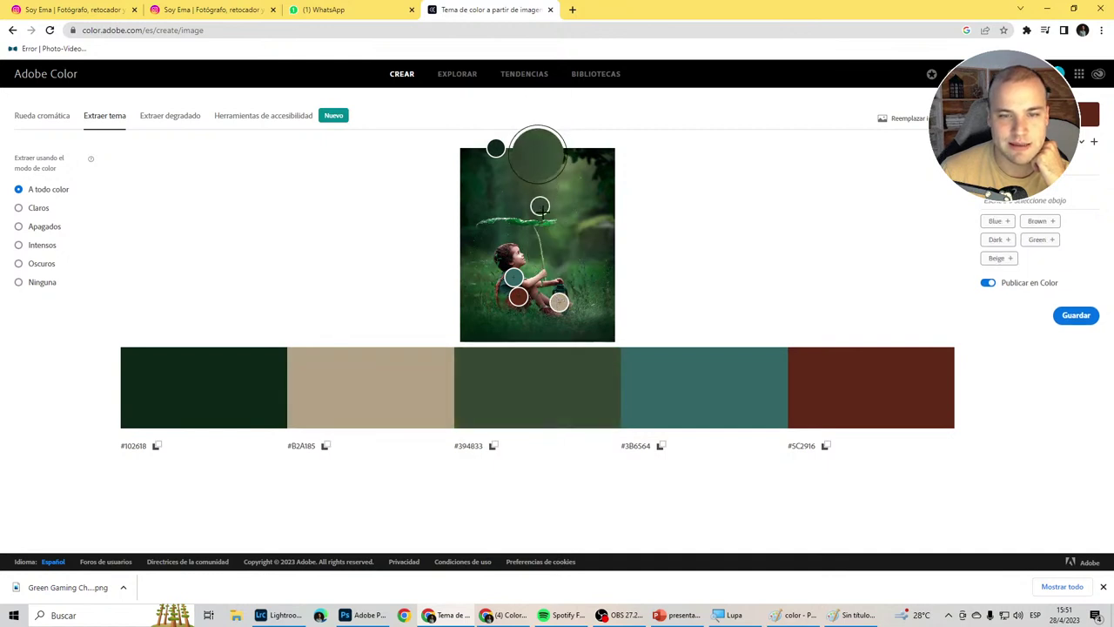
{"action": "left_click_drag", "start_coordinate": [496, 149], "coordinate": [524, 202]}
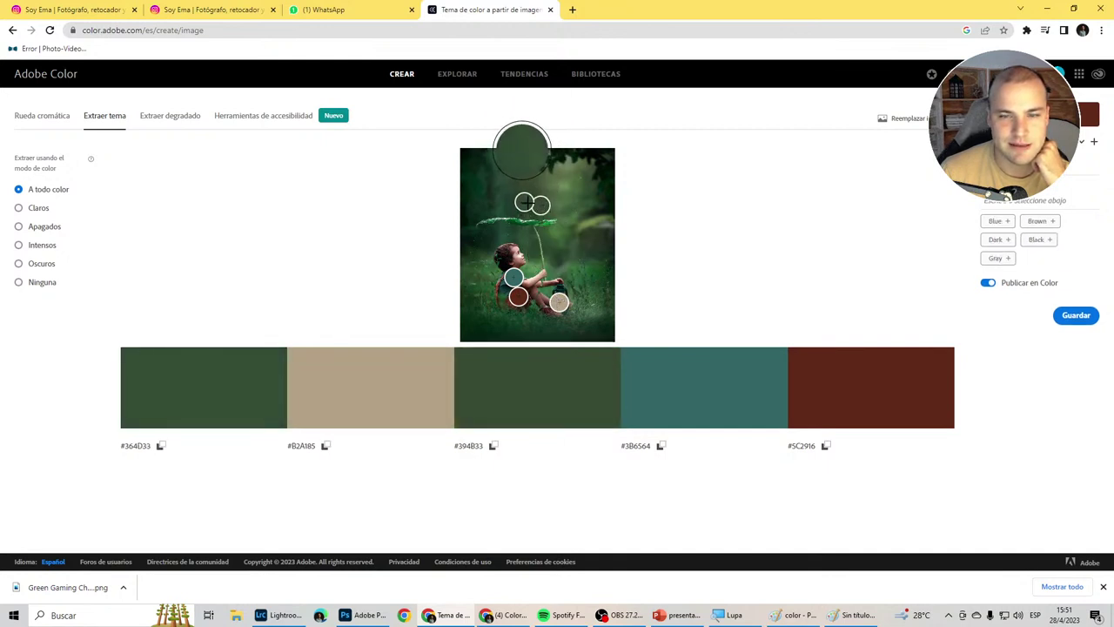
{"action": "left_click", "coordinate": [52, 116]}
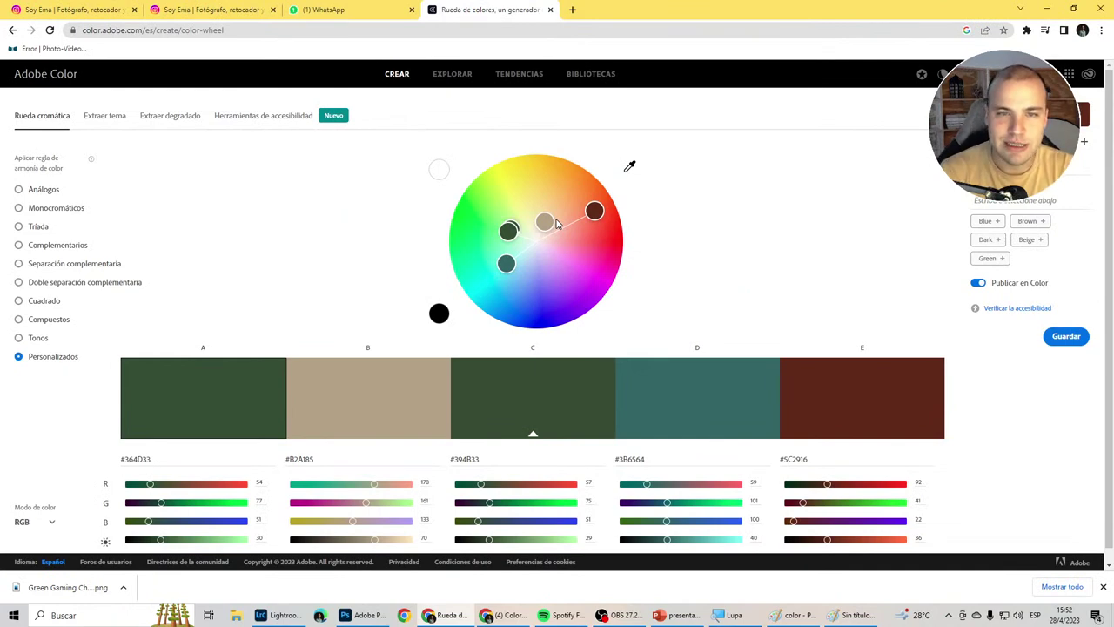
Nudge teal colour D to #33665F and raise colour E's brightness to rust #A84B28.
{"action": "left_click_drag", "start_coordinate": [502, 261], "coordinate": [497, 264]}
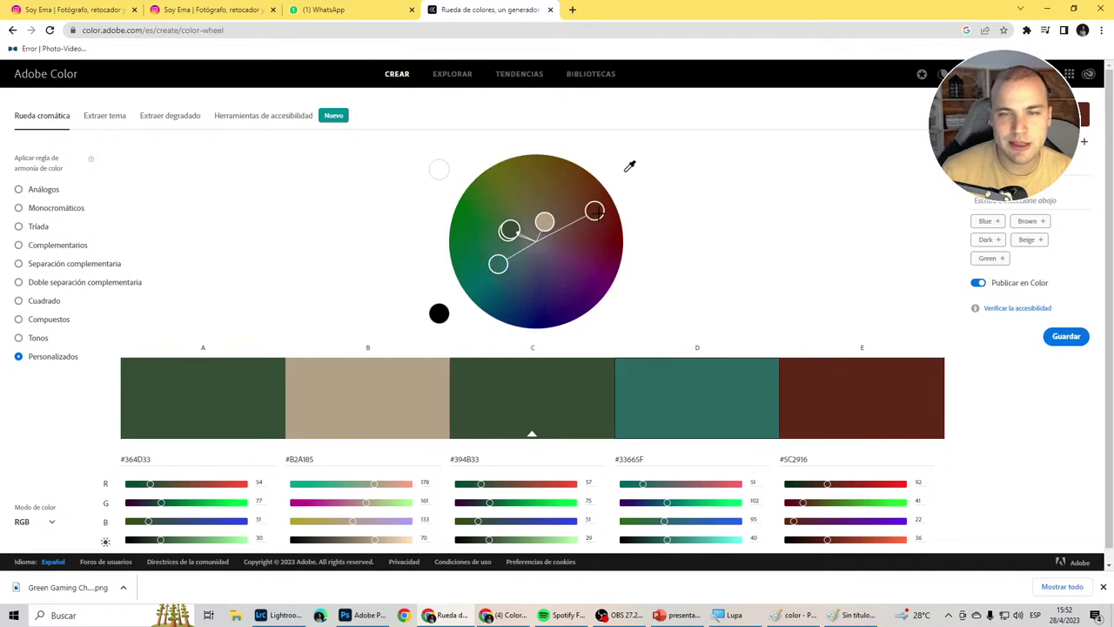
{"action": "left_click", "coordinate": [497, 263]}
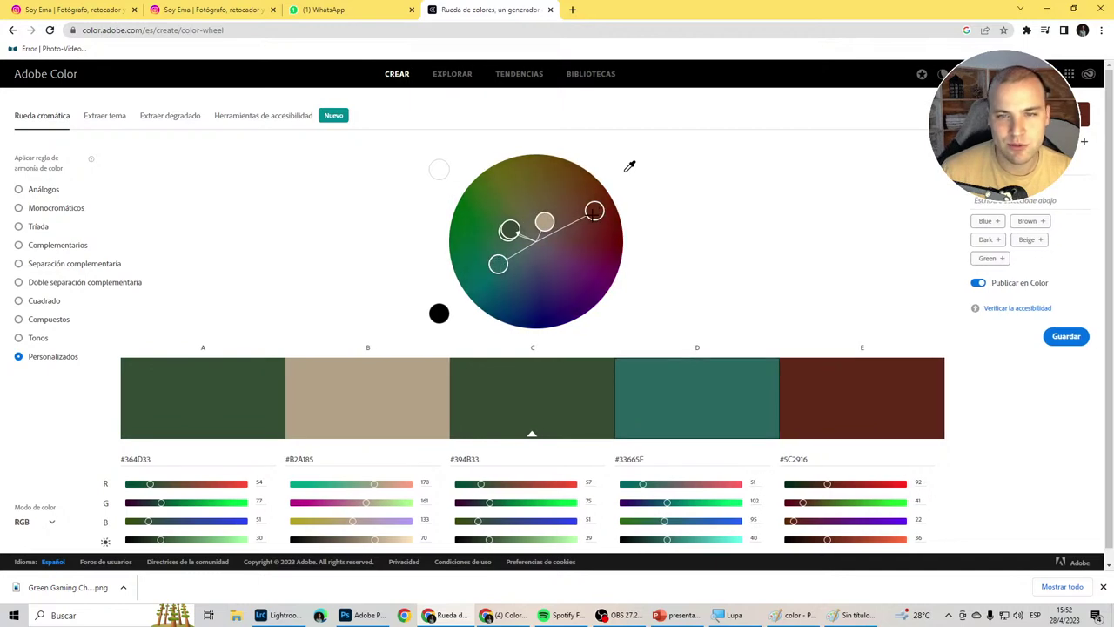
{"action": "left_click", "coordinate": [594, 213]}
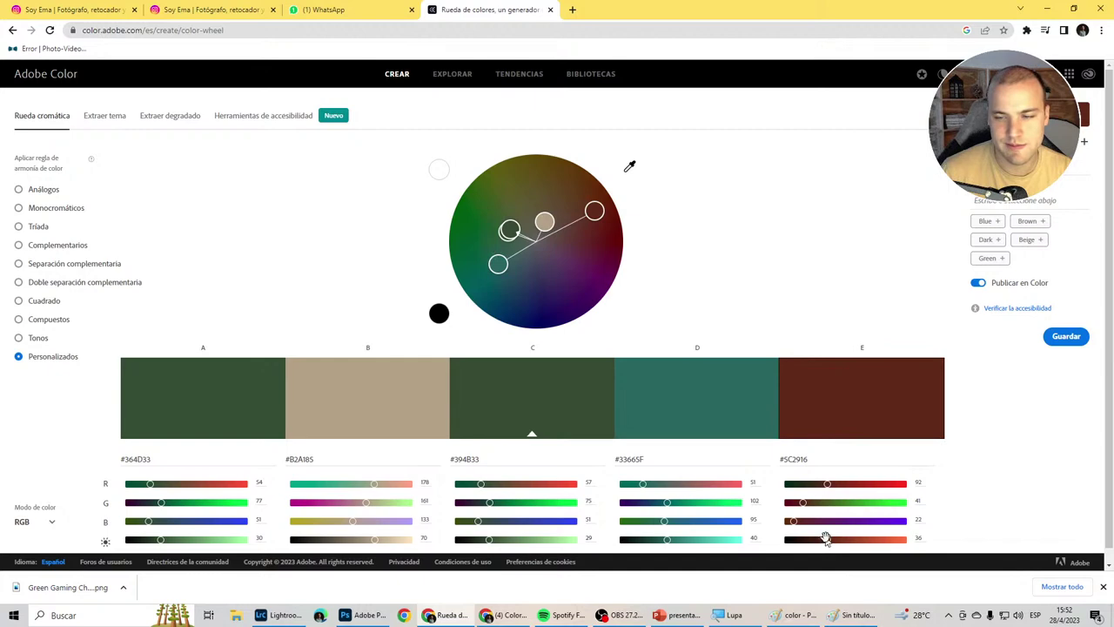
{"action": "left_click_drag", "start_coordinate": [825, 537], "coordinate": [863, 539]}
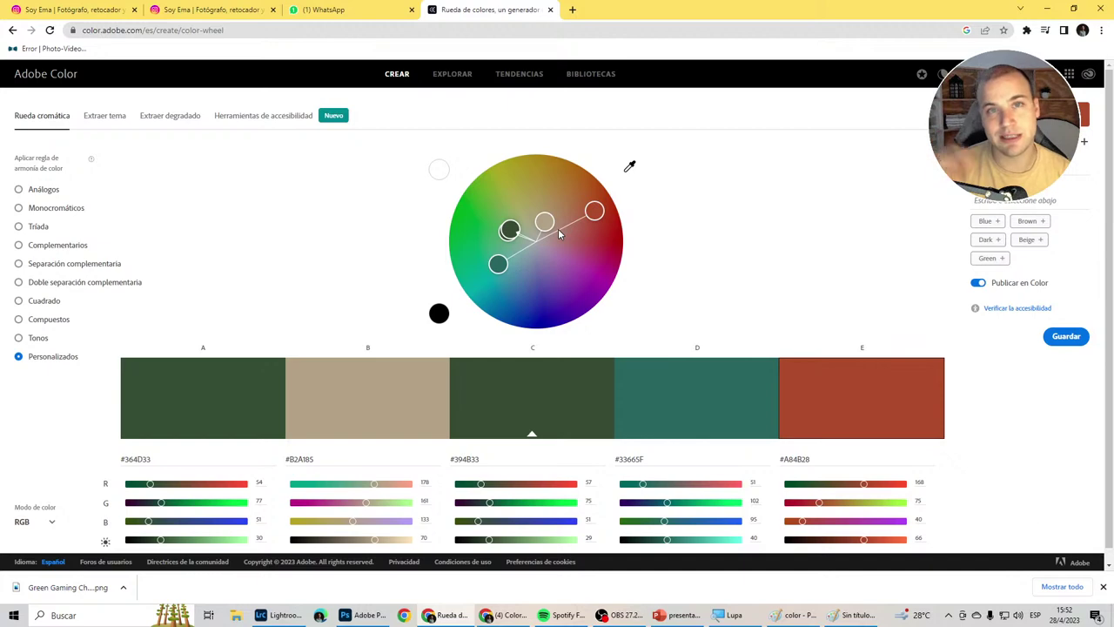
Launch Paint and paste the colour-wheel screenshot.
{"action": "key", "text": "super"}
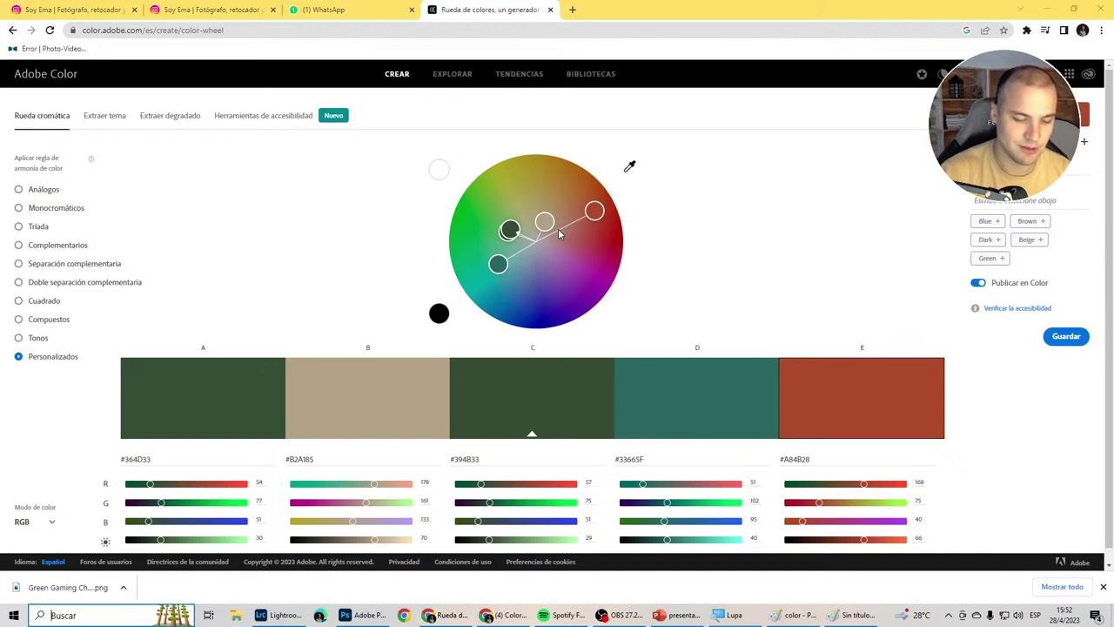
{"action": "type", "text": "paint"}
{"action": "key", "text": "Return"}
{"action": "key", "text": "ctrl+v"}
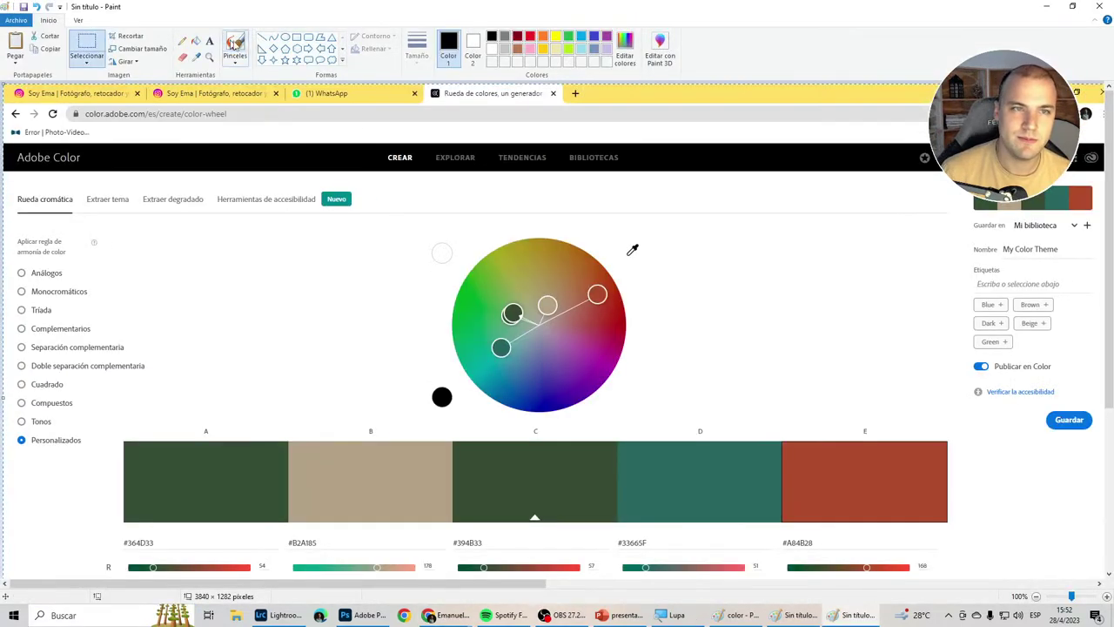
Outline the clustered wheel markers with a white brush, then return to Adobe Color.
{"action": "left_click", "coordinate": [233, 44]}
{"action": "left_click", "coordinate": [492, 49]}
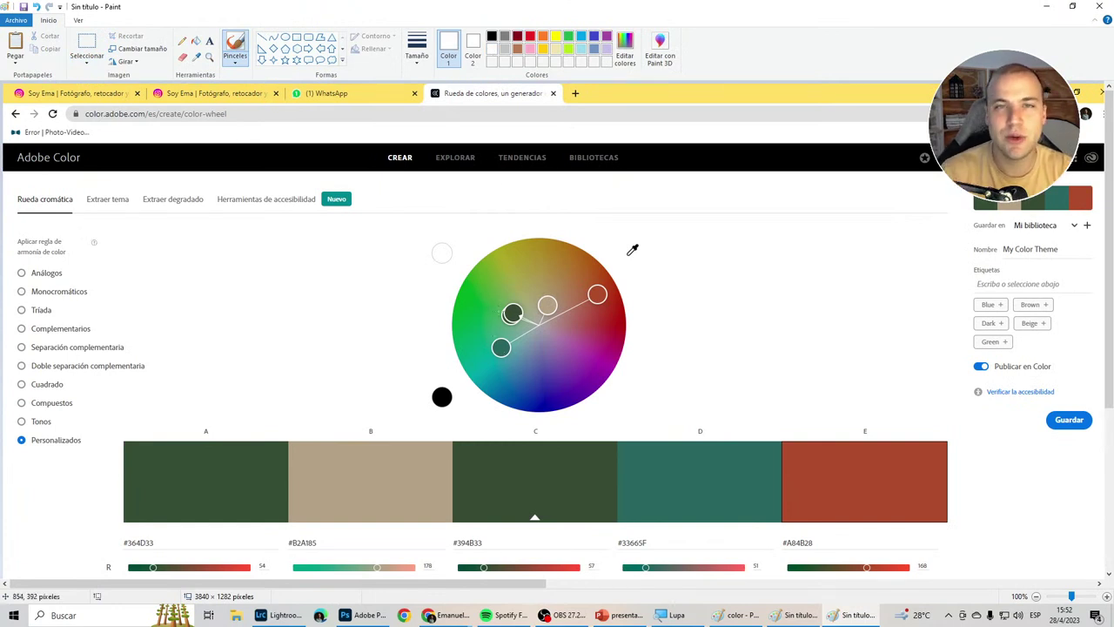
{"action": "left_click_drag", "start_coordinate": [494, 338], "coordinate": [538, 265]}
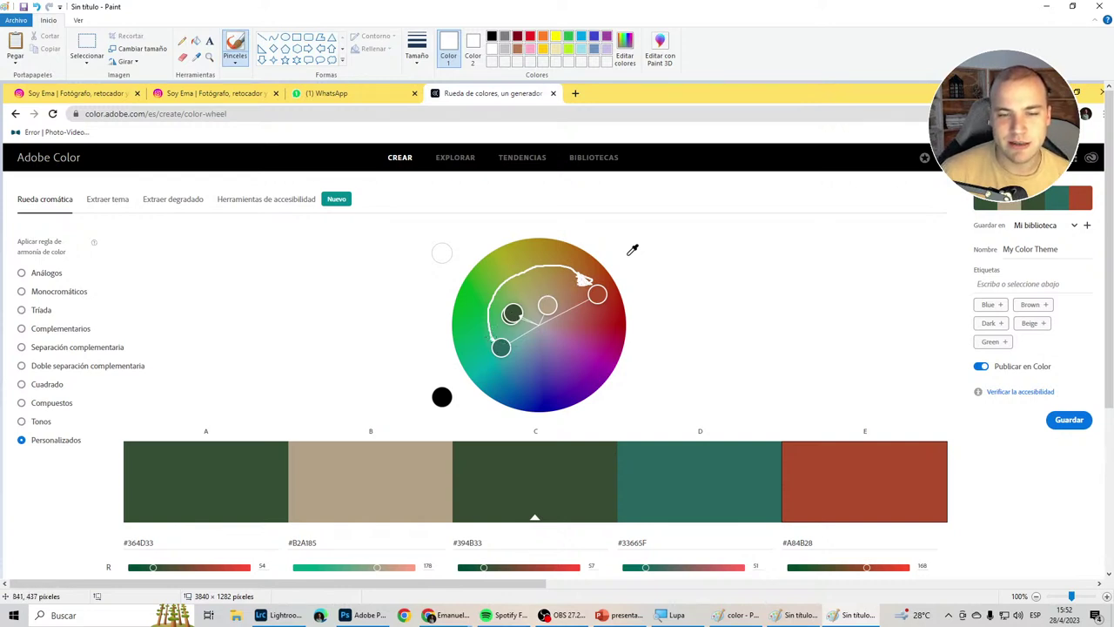
{"action": "mouse_move", "coordinate": [528, 275]}
{"action": "left_mouse_down"}
{"action": "mouse_move", "coordinate": [548, 291]}
{"action": "mouse_move", "coordinate": [583, 284]}
{"action": "left_mouse_up"}
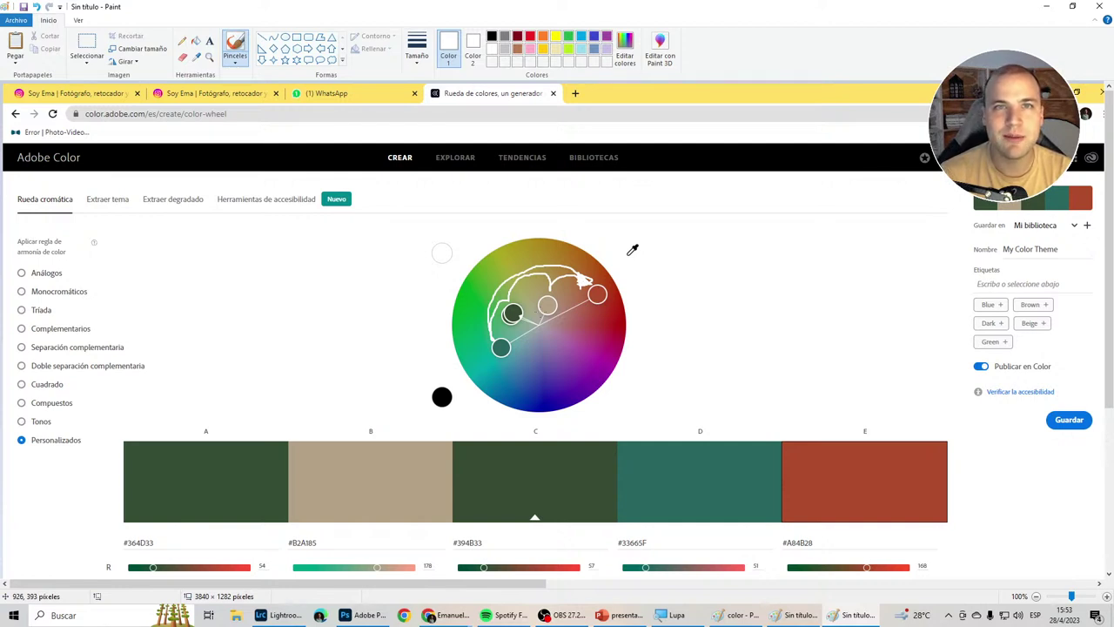
{"action": "key", "text": "alt+Tab"}
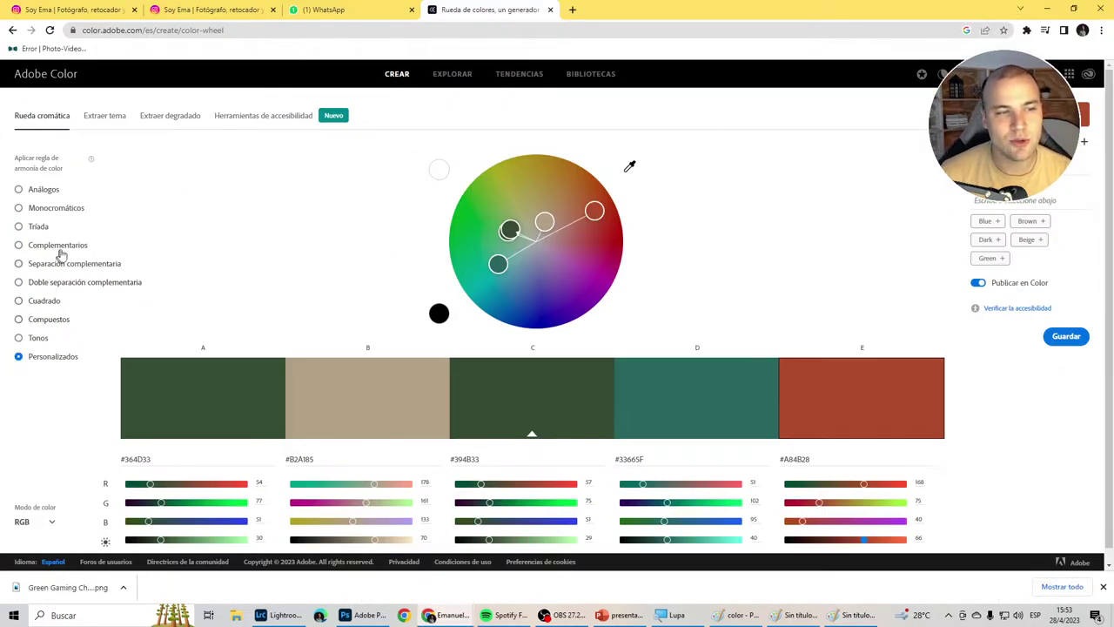
Apply the Tríada harmony and rotate the triad, then return to the photo's extracted theme.
{"action": "left_click", "coordinate": [38, 226]}
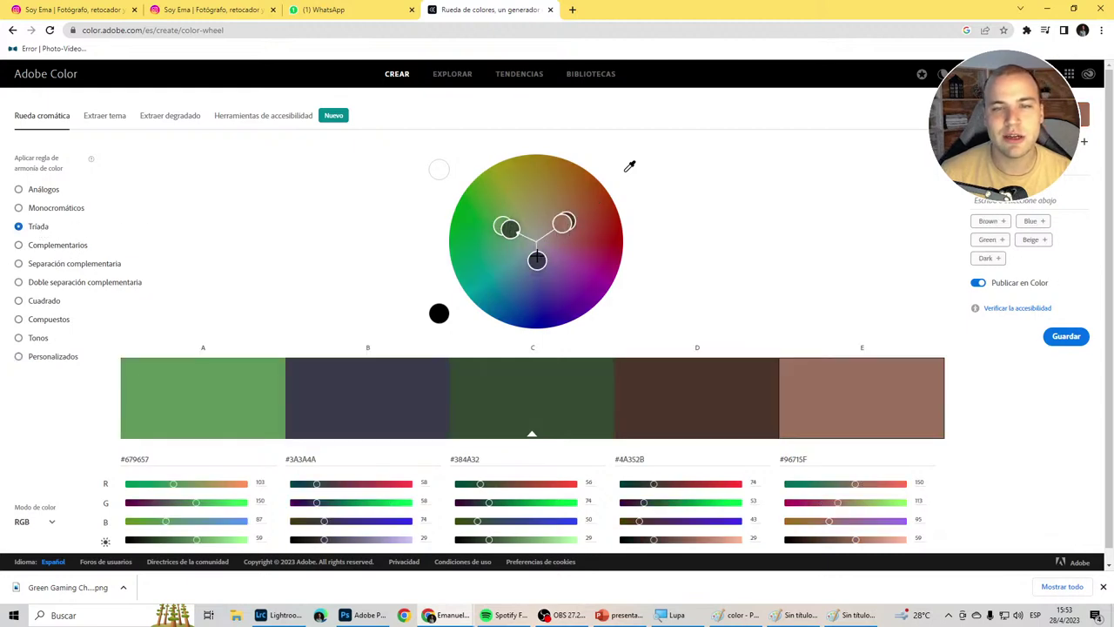
{"action": "left_click_drag", "start_coordinate": [537, 259], "coordinate": [540, 217]}
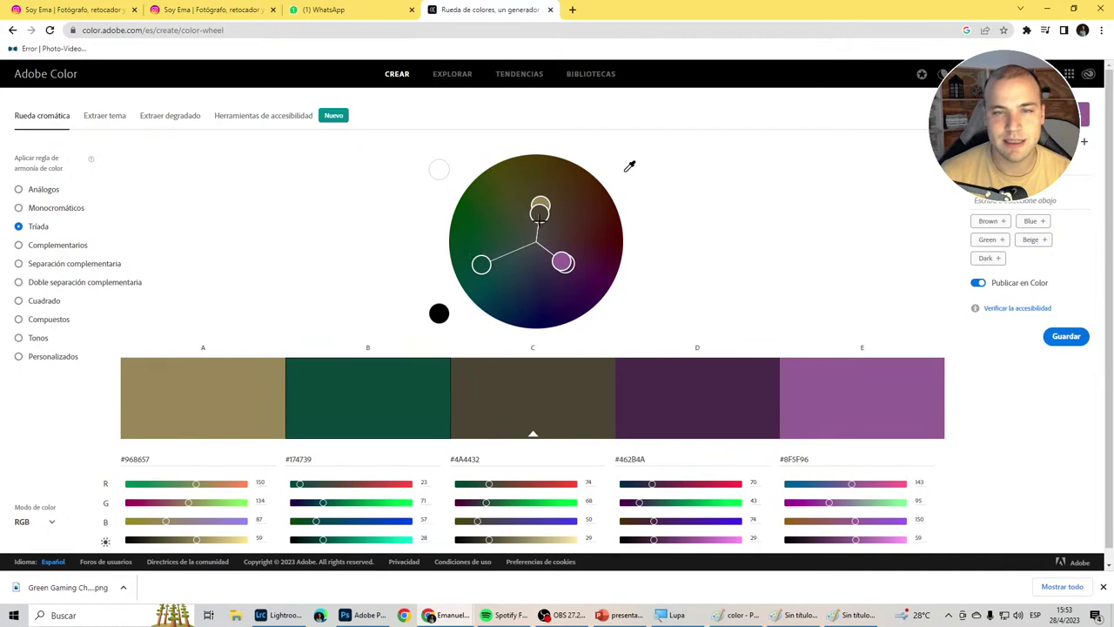
{"action": "left_click_drag", "start_coordinate": [539, 216], "coordinate": [541, 213]}
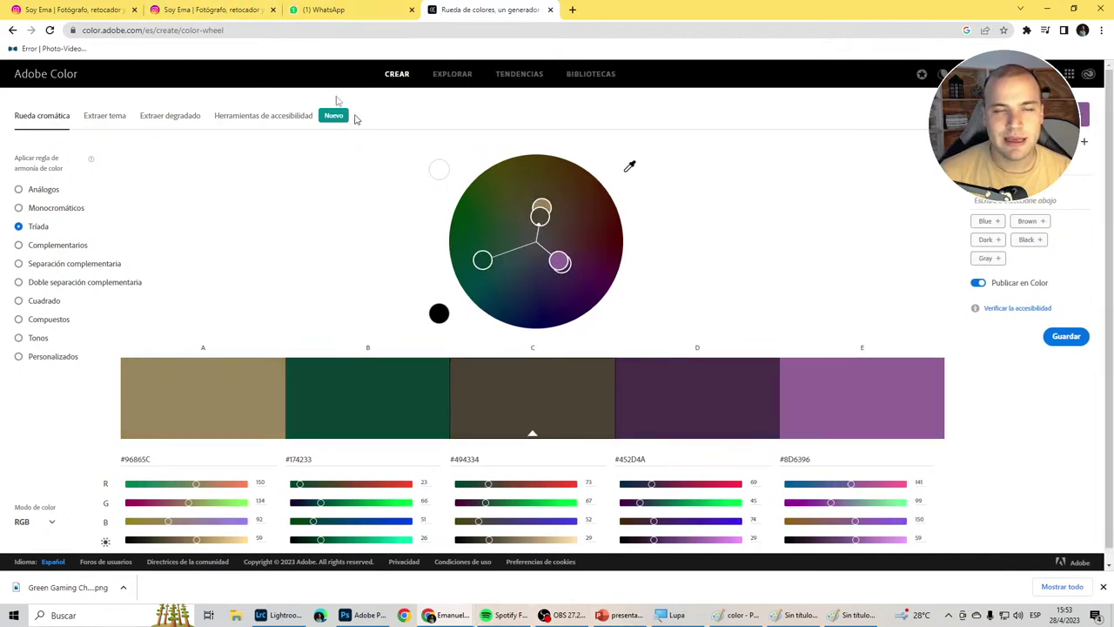
{"action": "left_click", "coordinate": [89, 116]}
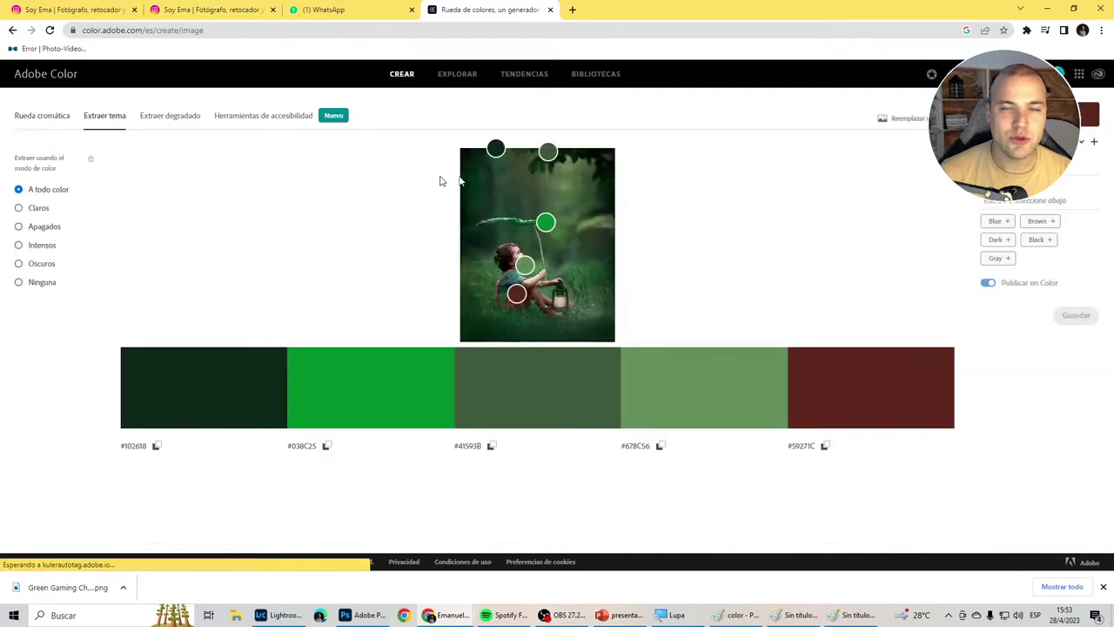
Open the Adobe Color photo picker to load an image.
{"action": "left_click", "coordinate": [596, 214]}
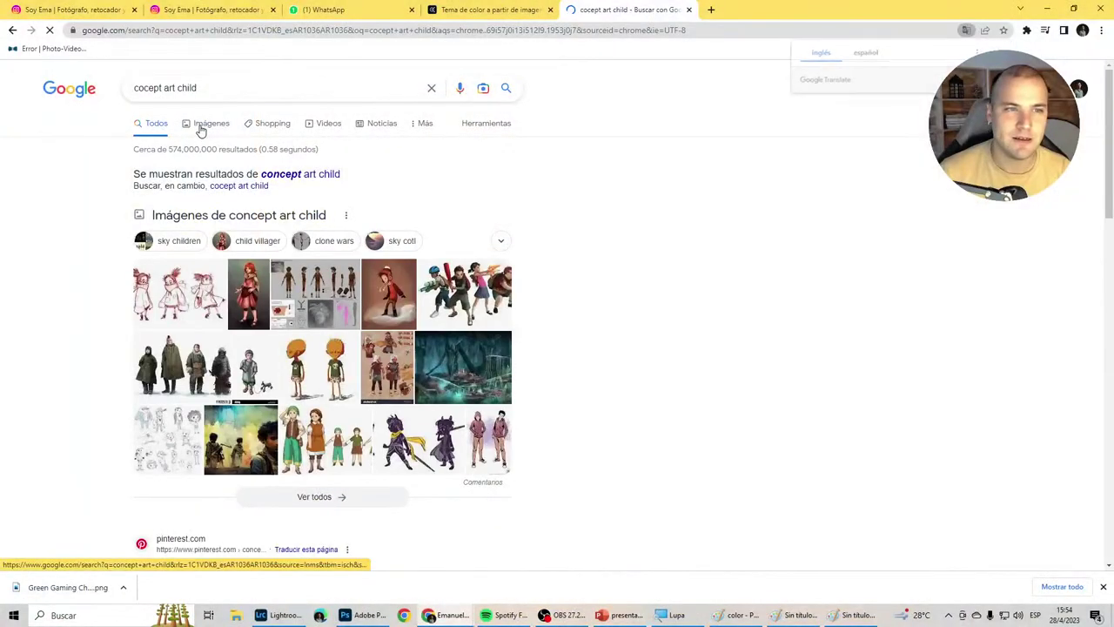
Search Google Images for 'concept art child pelicula'.
{"action": "left_click", "coordinate": [200, 123]}
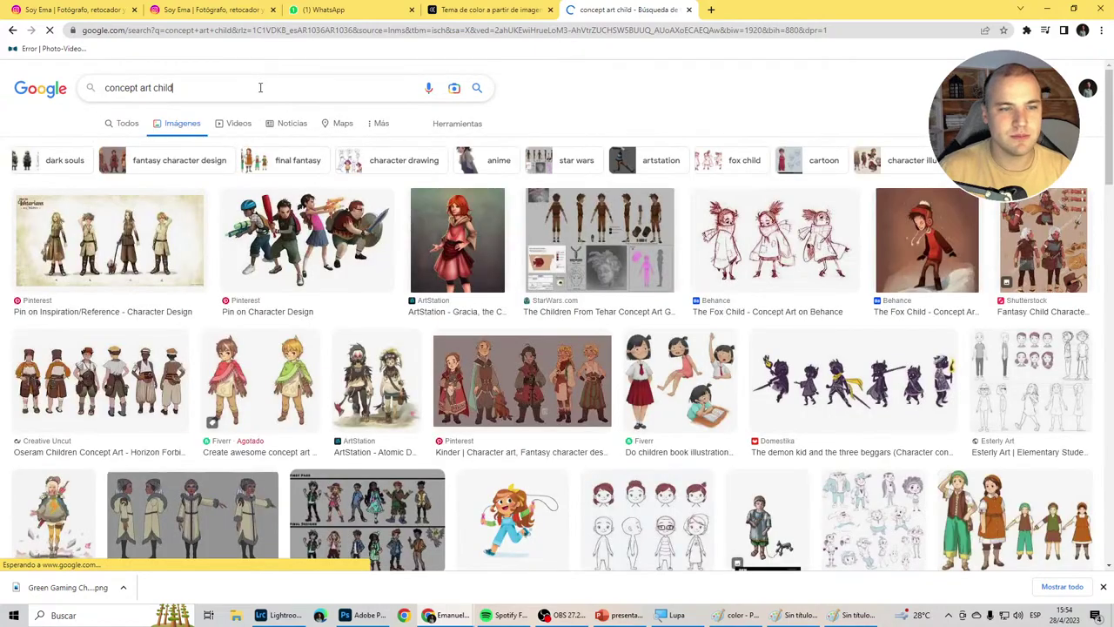
{"action": "left_click", "coordinate": [260, 87]}
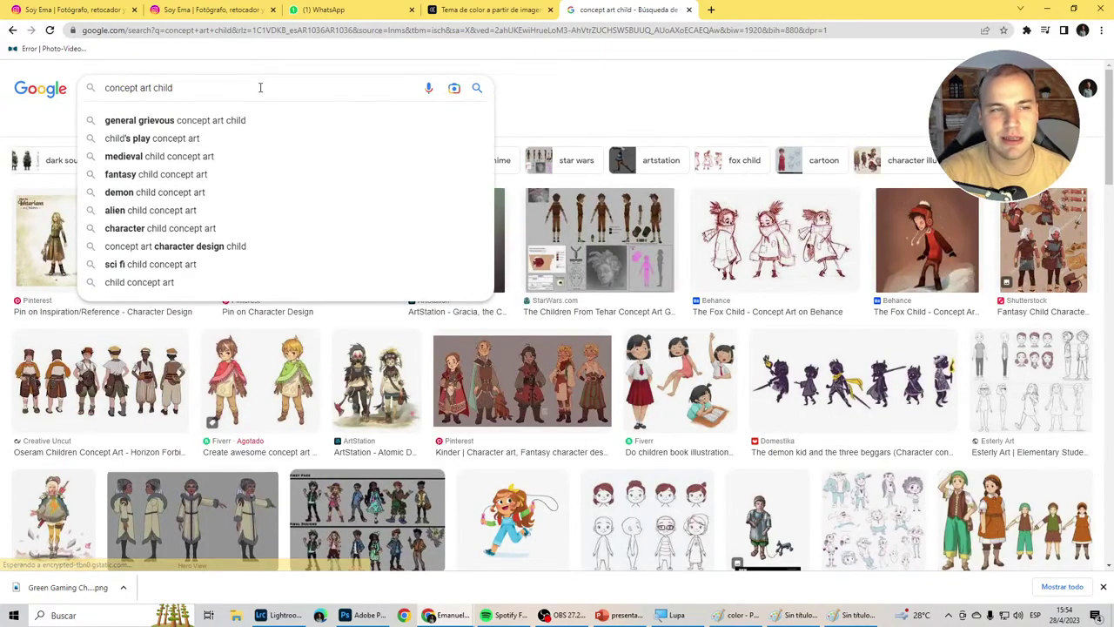
{"action": "type", "text": "pieluc"}
{"action": "key", "text": "BackSpace"}
{"action": "key", "text": "BackSpace"}
{"action": "key", "text": "BackSpace"}
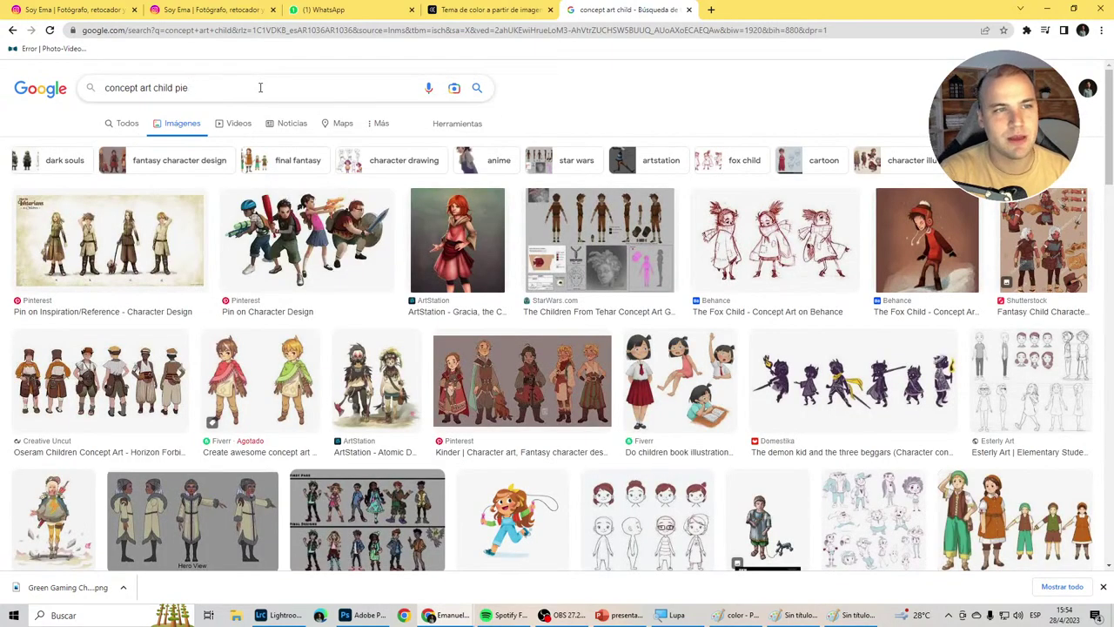
{"action": "key", "text": "BackSpace"}
{"action": "key", "text": "BackSpace"}
{"action": "type", "text": "elo"}
{"action": "type", "text": "ula"}
{"action": "key", "text": "Return"}
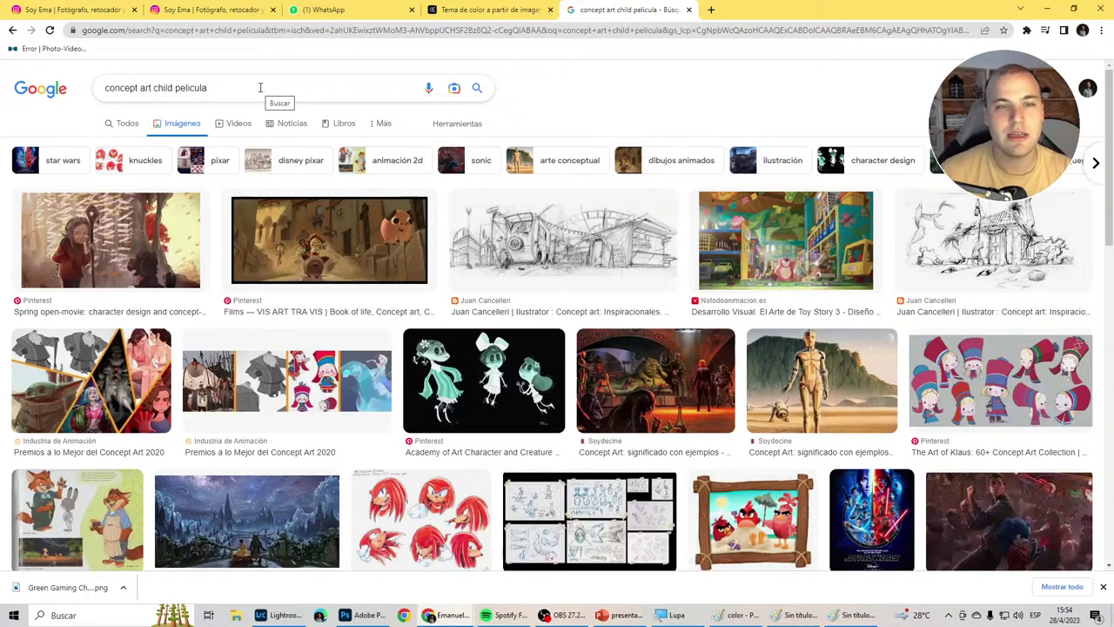
Preview the Films and Dizalo concept art results, then the Madrid Academy of Art forest image.
{"action": "left_click", "coordinate": [339, 215]}
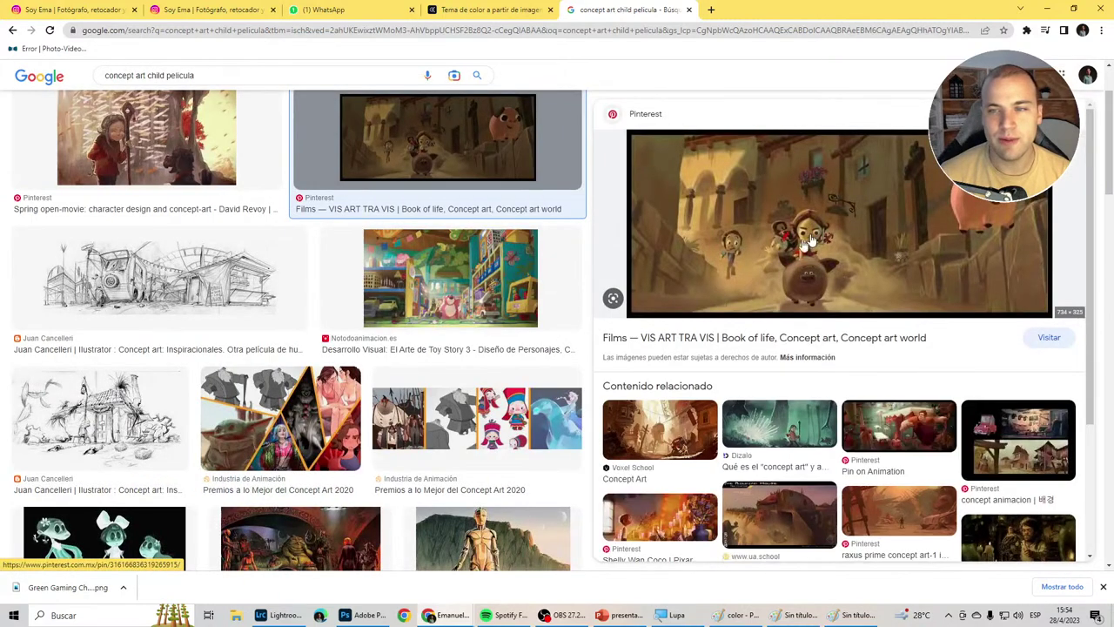
{"action": "left_click", "coordinate": [778, 425]}
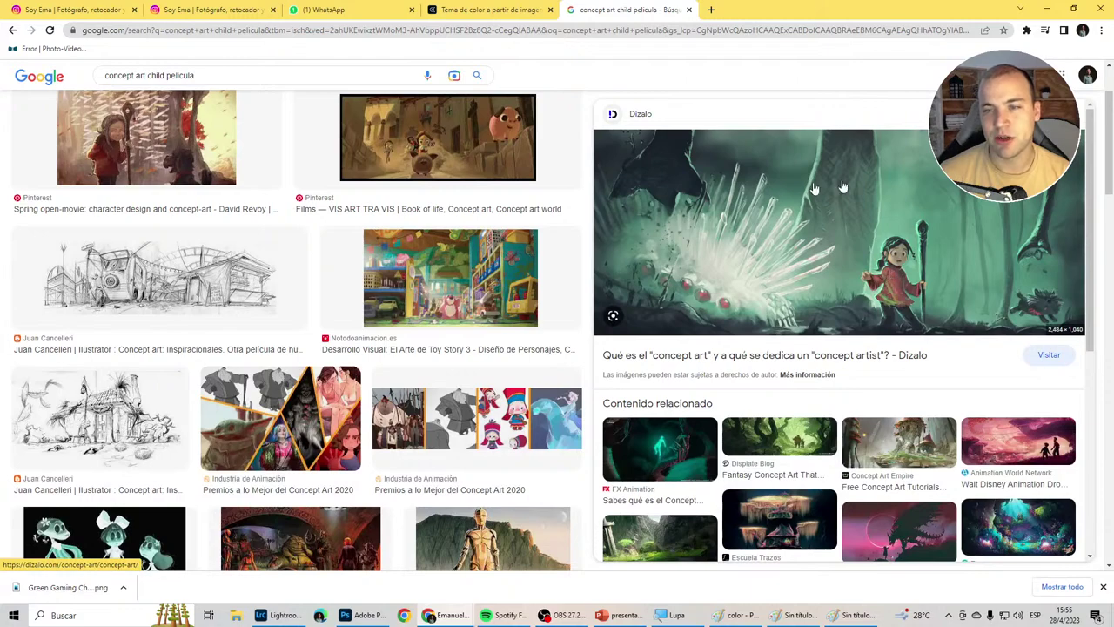
{"action": "scroll", "coordinate": [714, 391], "scroll_direction": "down", "scroll_amount": 3}
{"action": "scroll", "coordinate": [713, 348], "scroll_direction": "down", "scroll_amount": 2}
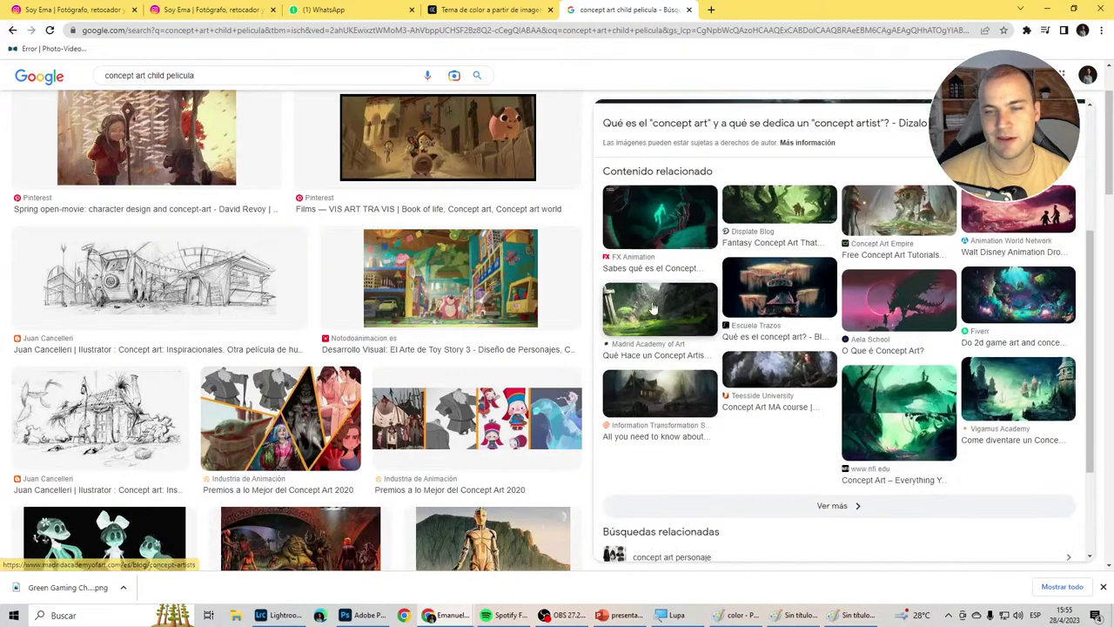
{"action": "left_click", "coordinate": [714, 327]}
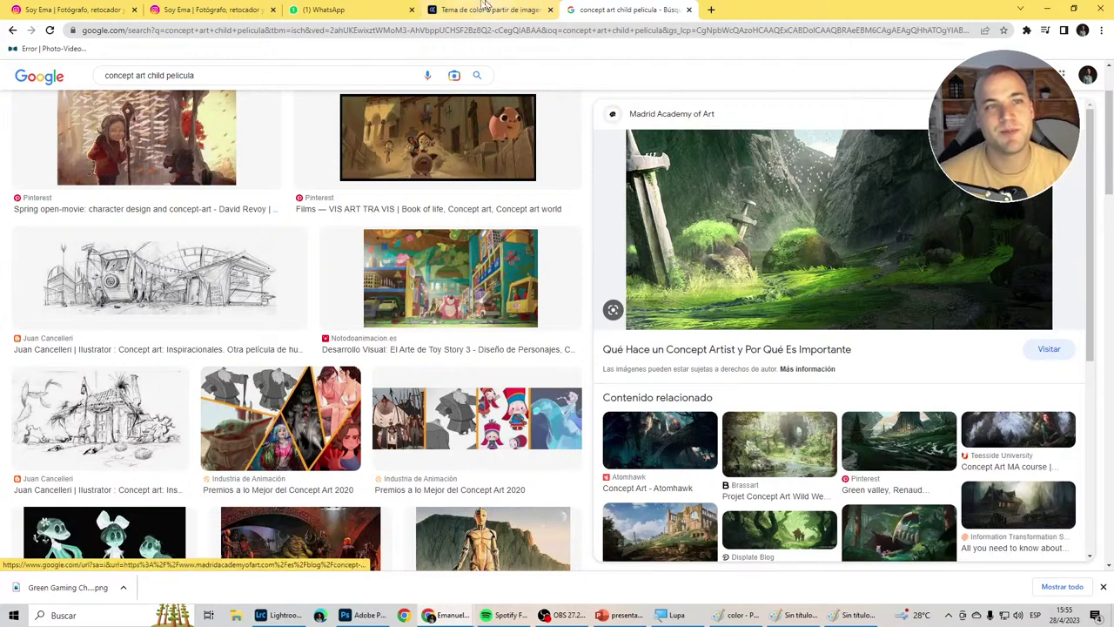
{"action": "mouse_move", "coordinate": [428, 615]}
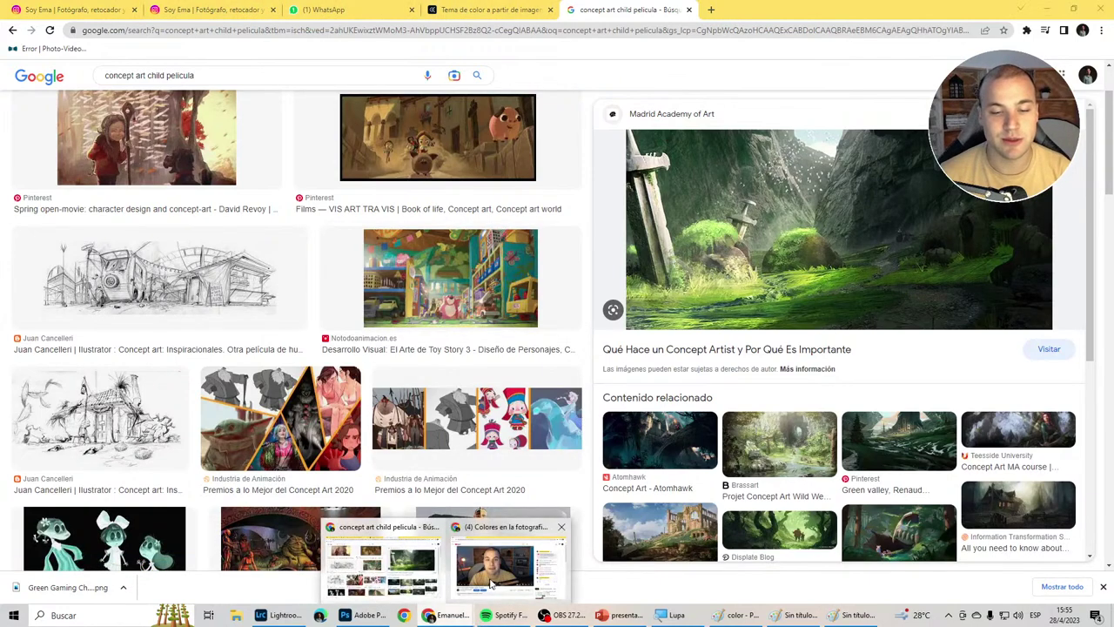
Cancel Adobe Color's photo picker without loading a file and bring up the colour harmony presentation.
{"action": "left_click", "coordinate": [491, 10]}
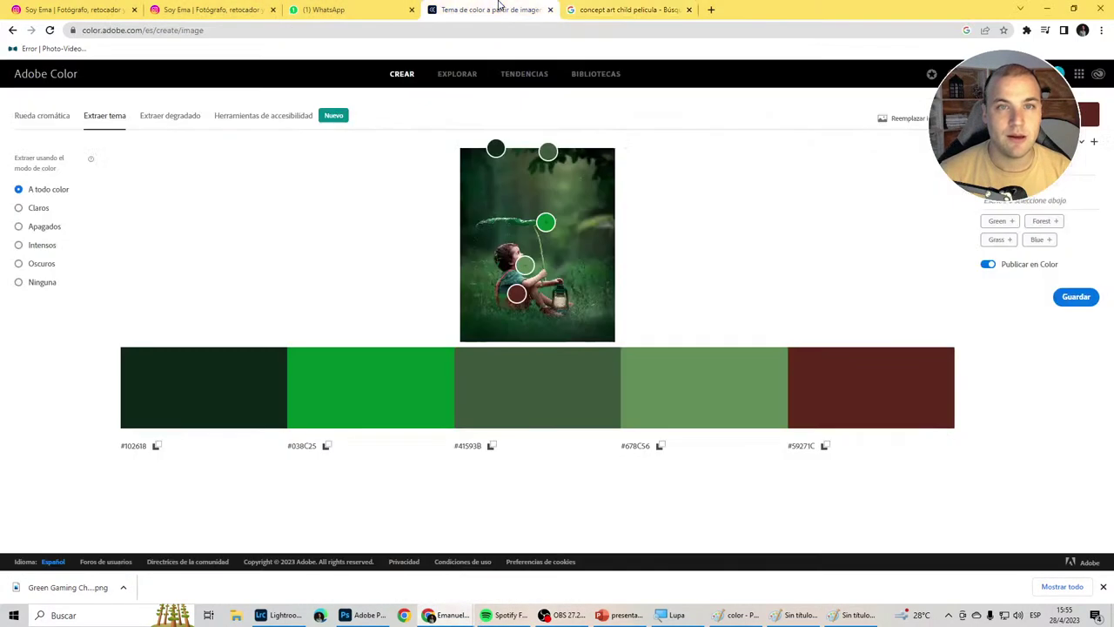
{"action": "left_click", "coordinate": [527, 253]}
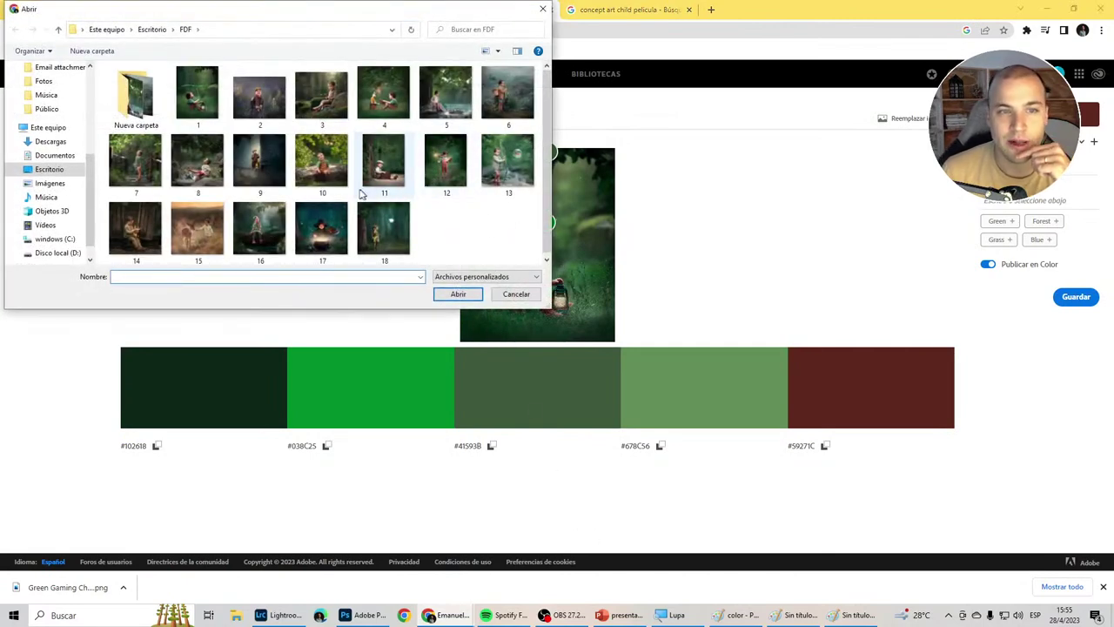
{"action": "left_click", "coordinate": [513, 293]}
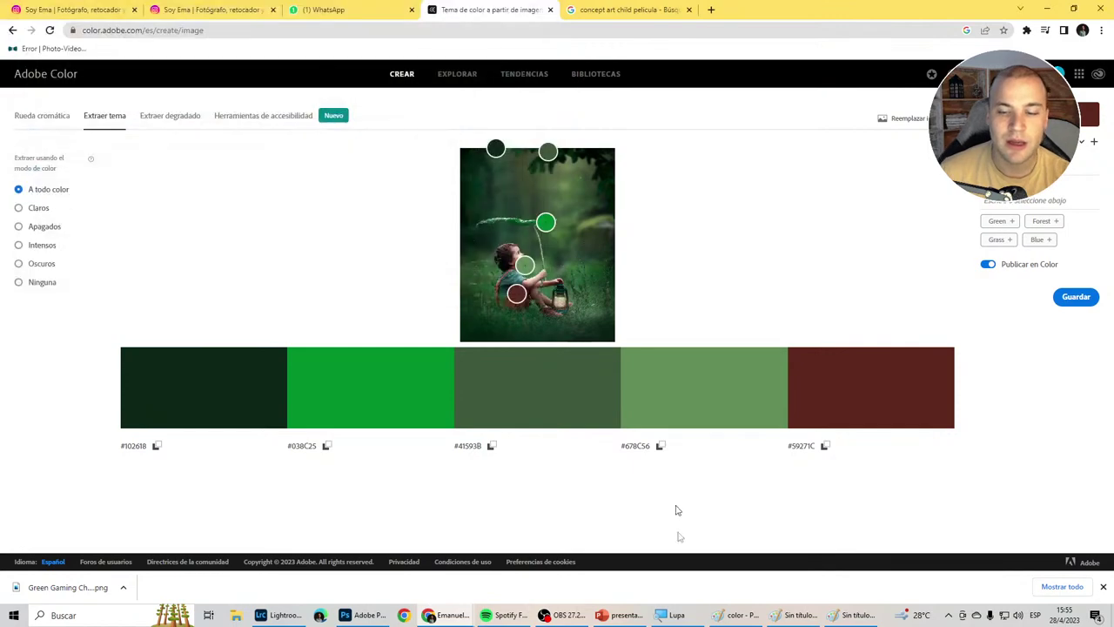
{"action": "left_click", "coordinate": [619, 614]}
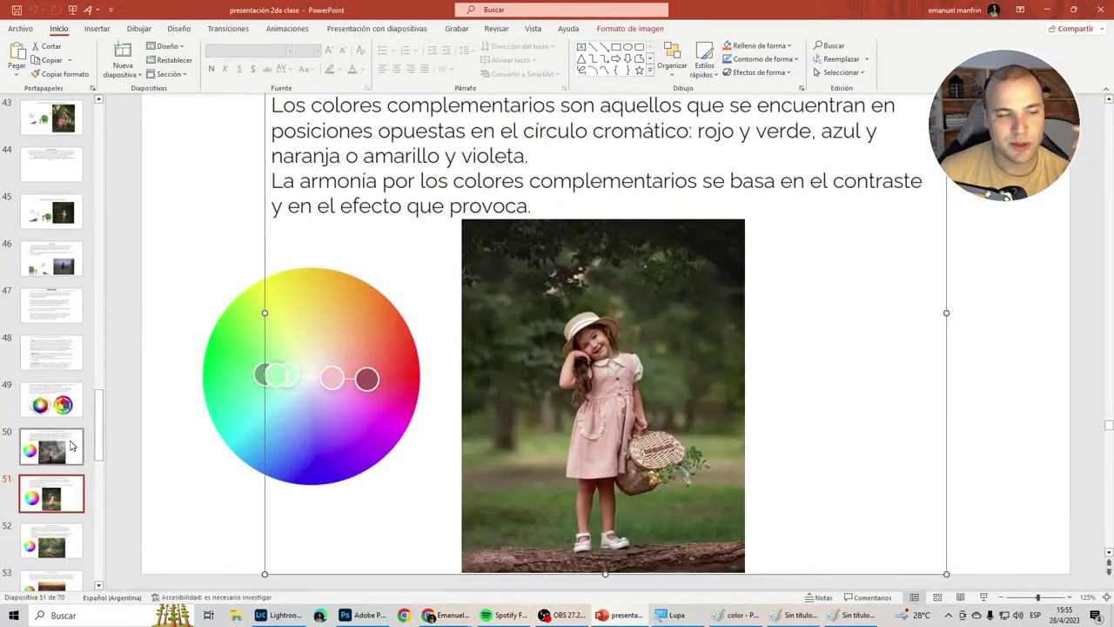
Step from the analogous slide through complementary and triads to MONOCROMÁTICO, slide 53.
{"action": "left_click", "coordinate": [74, 446]}
{"action": "scroll", "coordinate": [566, 179], "scroll_direction": "up", "scroll_amount": 1}
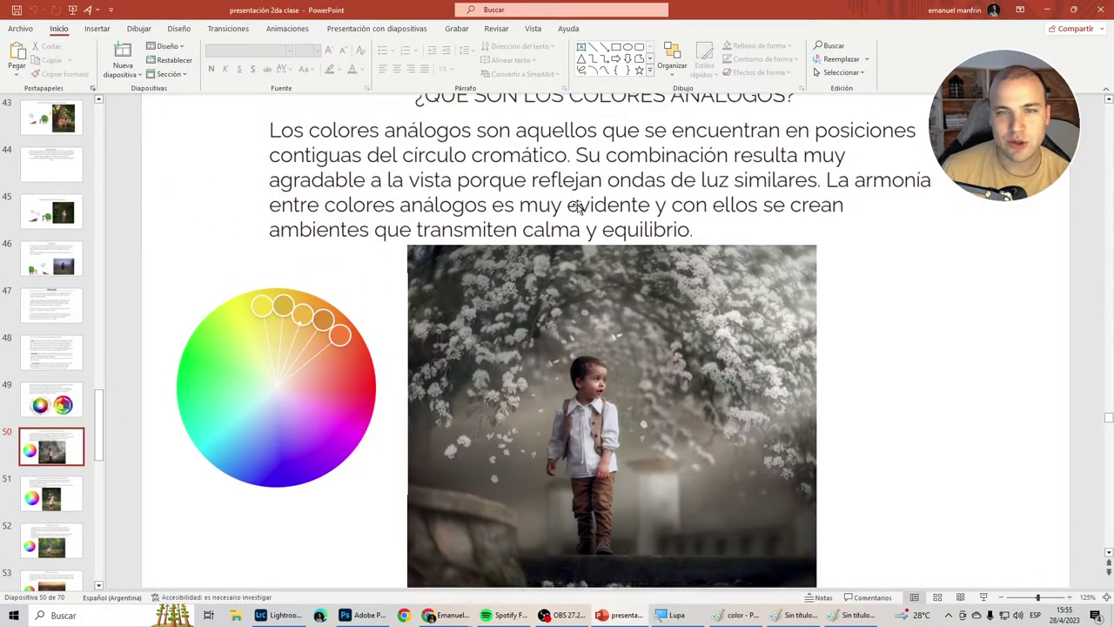
{"action": "scroll", "coordinate": [580, 221], "scroll_direction": "down", "scroll_amount": 1, "text": "ctrl"}
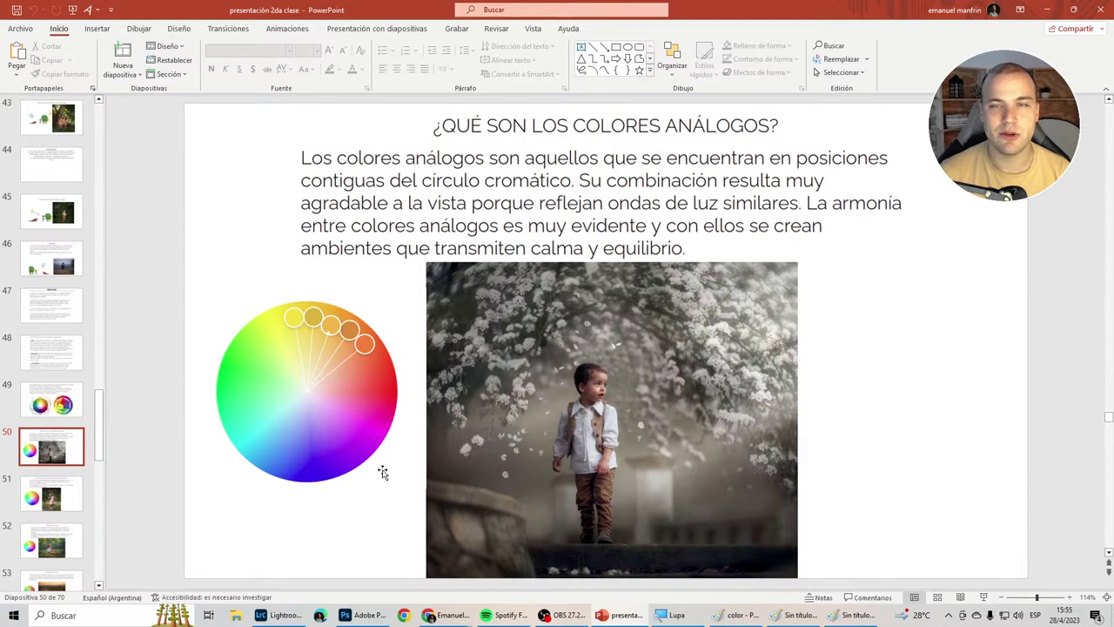
{"action": "key", "text": "Page_Down"}
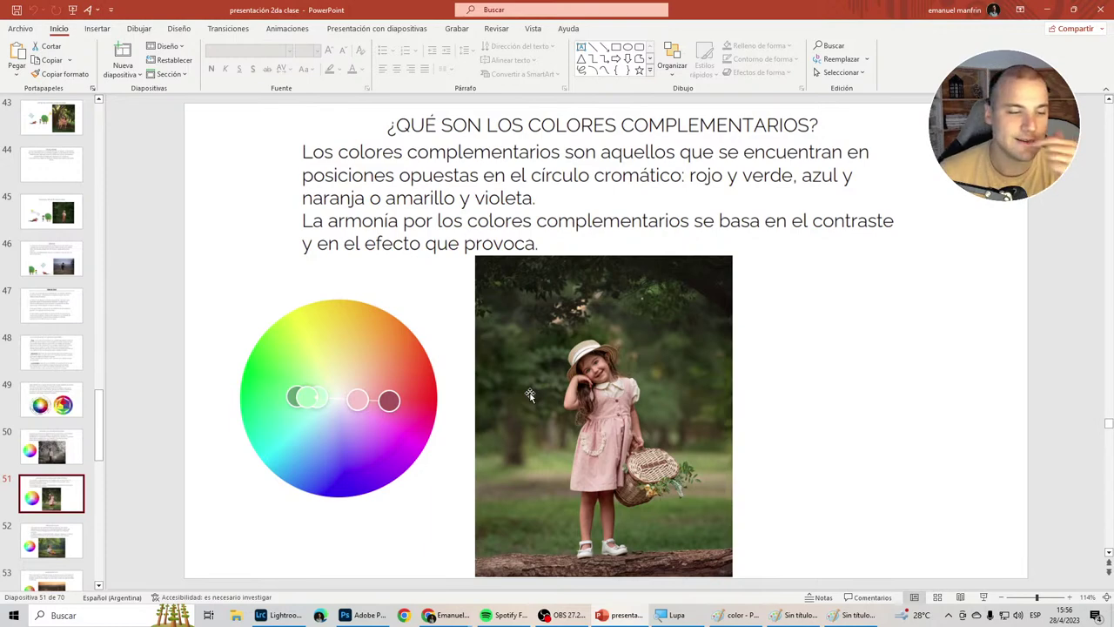
{"action": "left_click", "coordinate": [53, 539]}
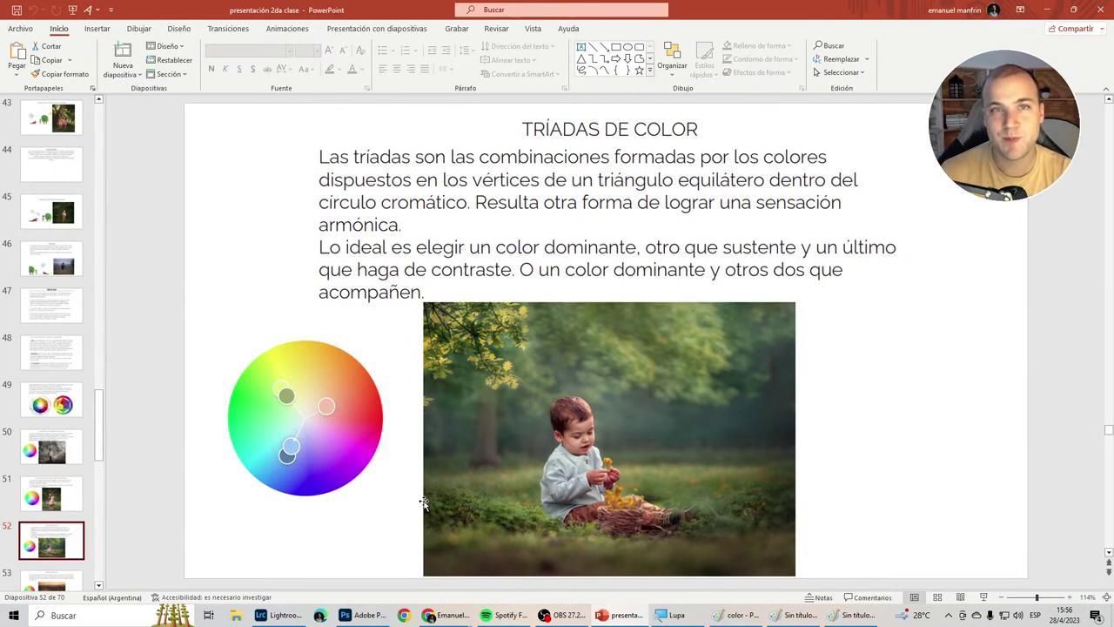
{"action": "scroll", "coordinate": [52, 487], "scroll_direction": "down", "scroll_amount": 1}
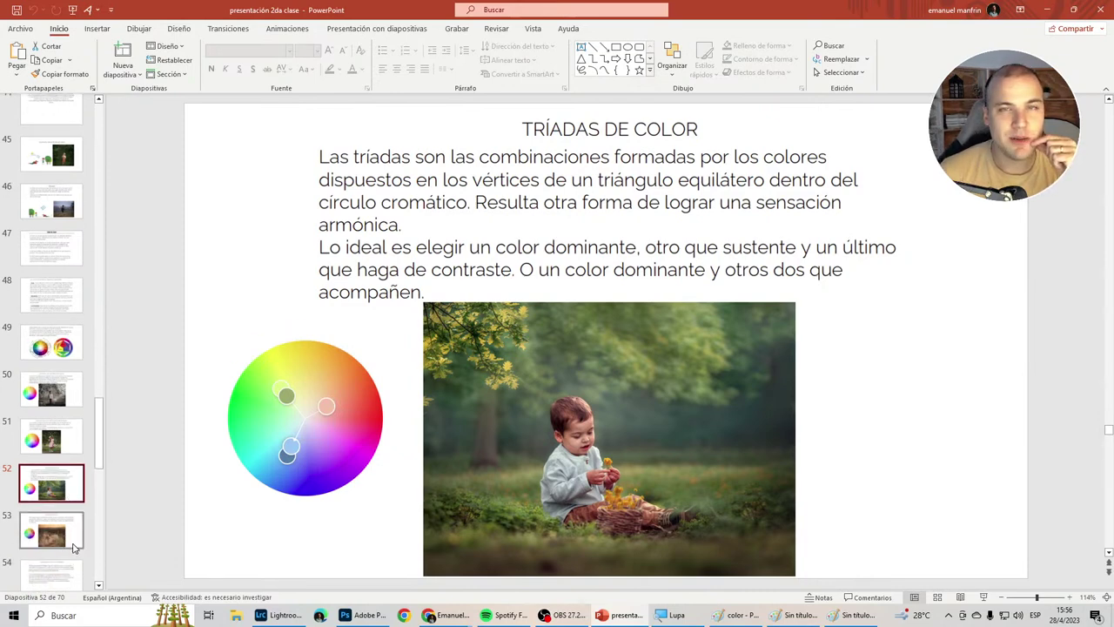
{"action": "left_click", "coordinate": [61, 532]}
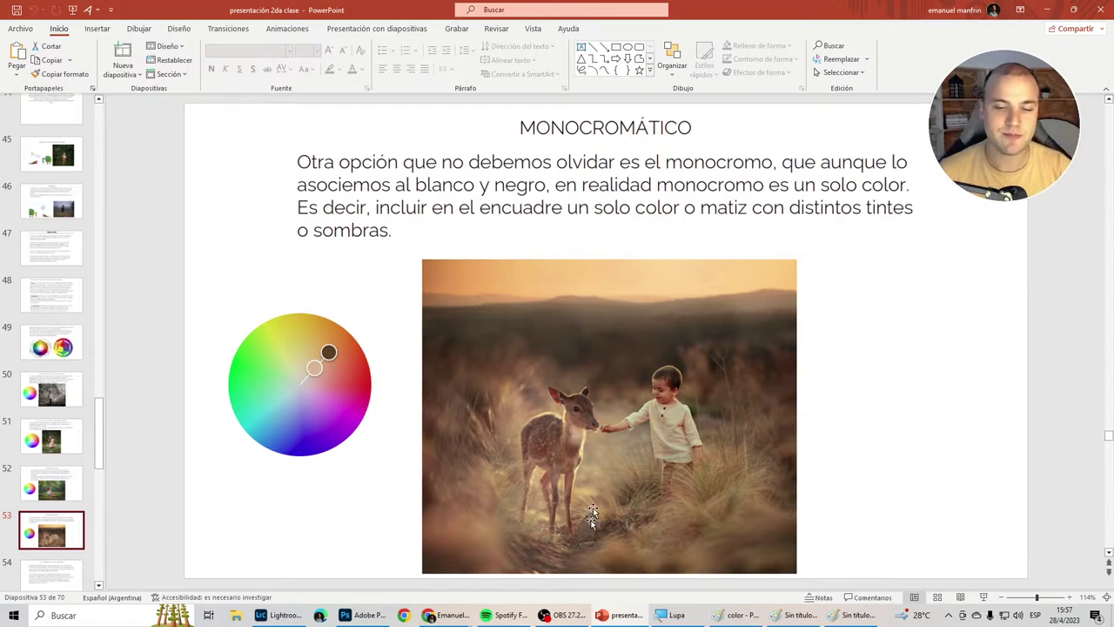
Return to the Adobe Color page in Chrome.
{"action": "mouse_move", "coordinate": [404, 616]}
{"action": "left_click", "coordinate": [396, 581]}
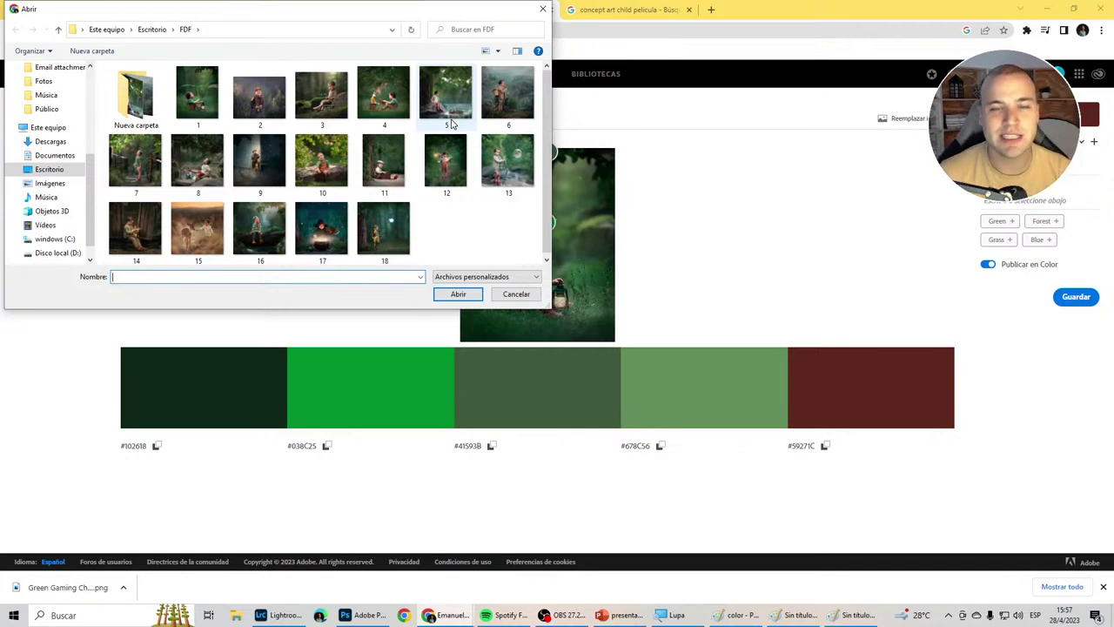
Dismiss the photo picker without loading a photo and show the Instagram profile tab.
{"action": "left_click", "coordinate": [516, 293]}
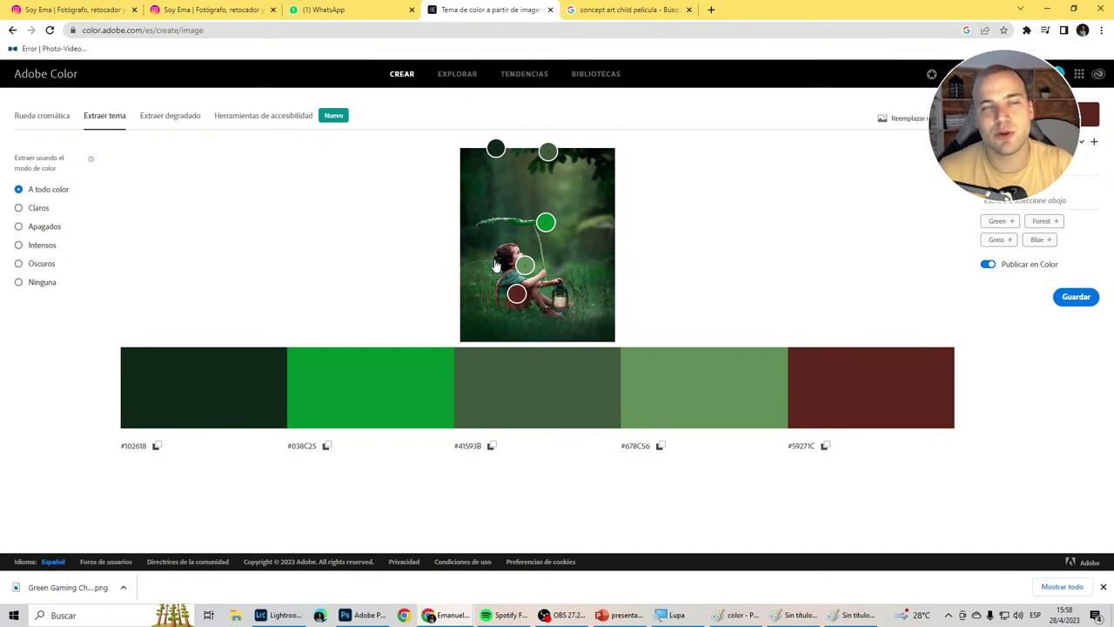
{"action": "left_click", "coordinate": [228, 8]}
Browse the Instagram grid and view the post of the boy holding flowers.
{"action": "scroll", "coordinate": [770, 351], "scroll_direction": "down", "scroll_amount": 2}
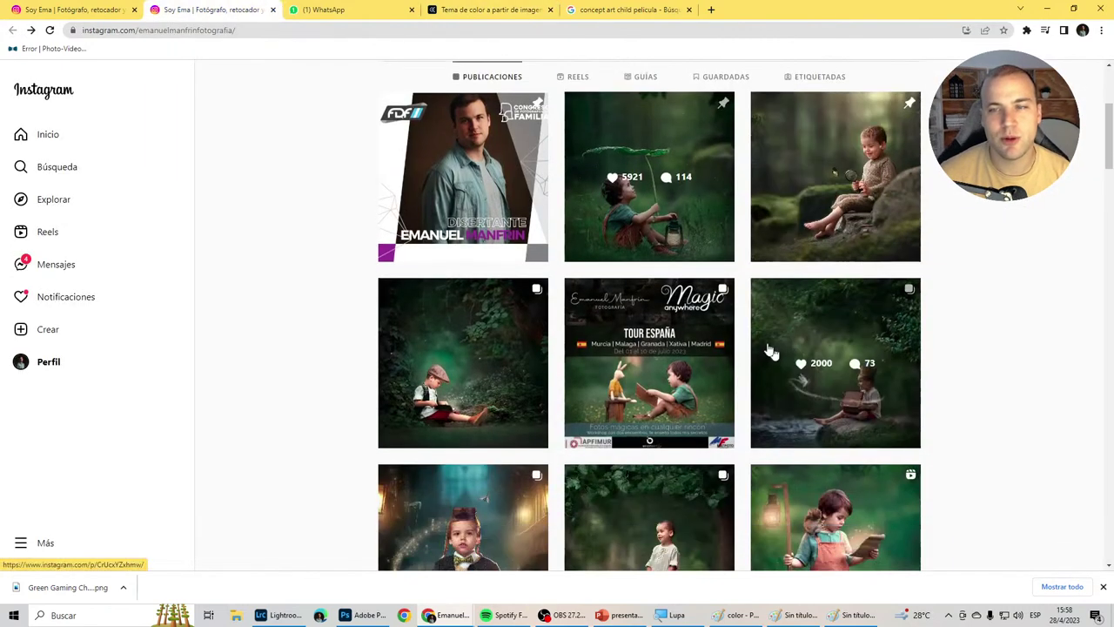
{"action": "scroll", "coordinate": [818, 224], "scroll_direction": "down", "scroll_amount": 1}
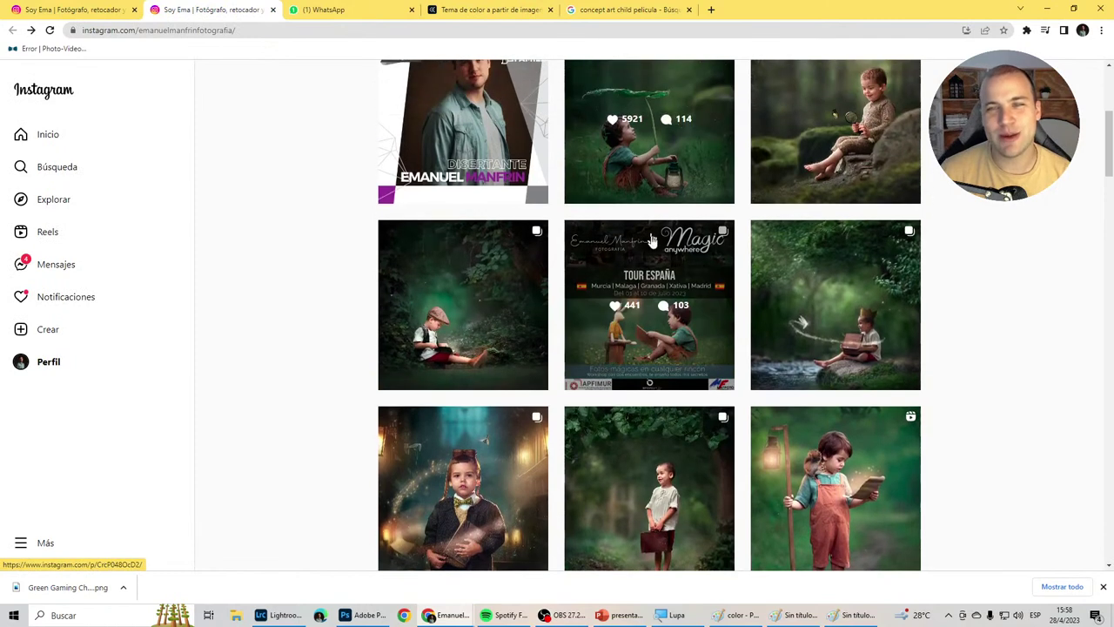
{"action": "scroll", "coordinate": [651, 241], "scroll_direction": "up", "scroll_amount": 1}
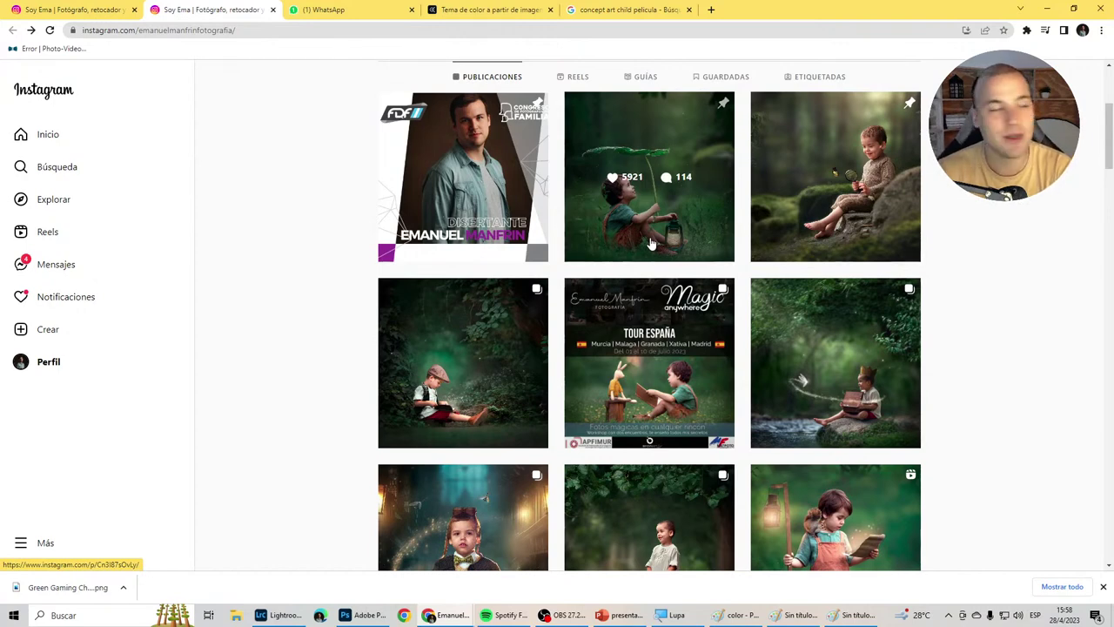
{"action": "scroll", "coordinate": [651, 245], "scroll_direction": "down", "scroll_amount": 2}
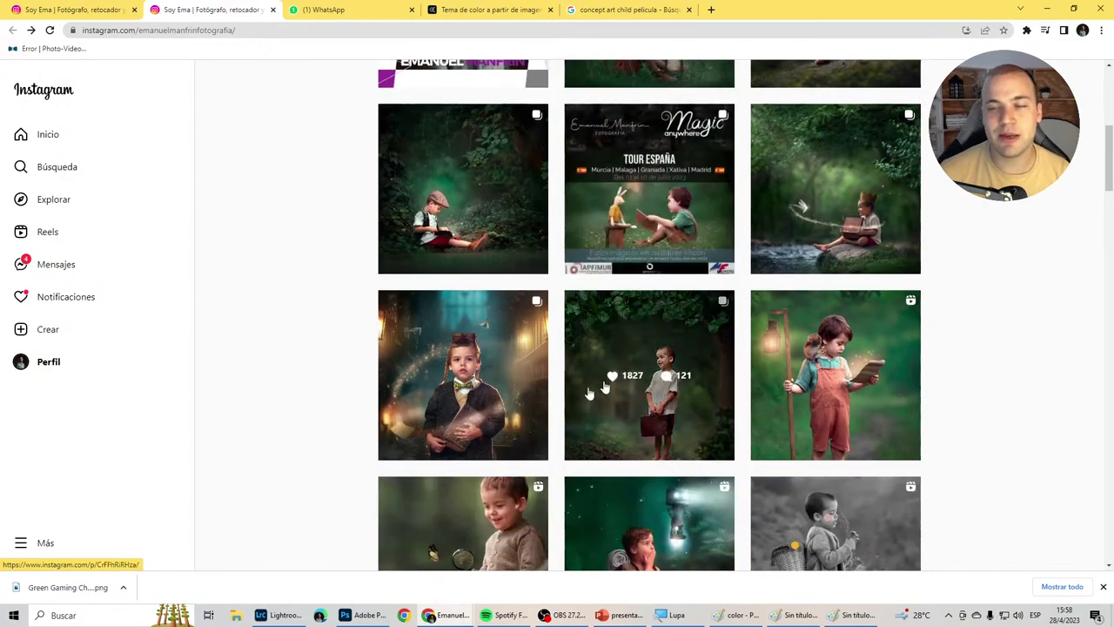
{"action": "scroll", "coordinate": [805, 183], "scroll_direction": "down", "scroll_amount": 2}
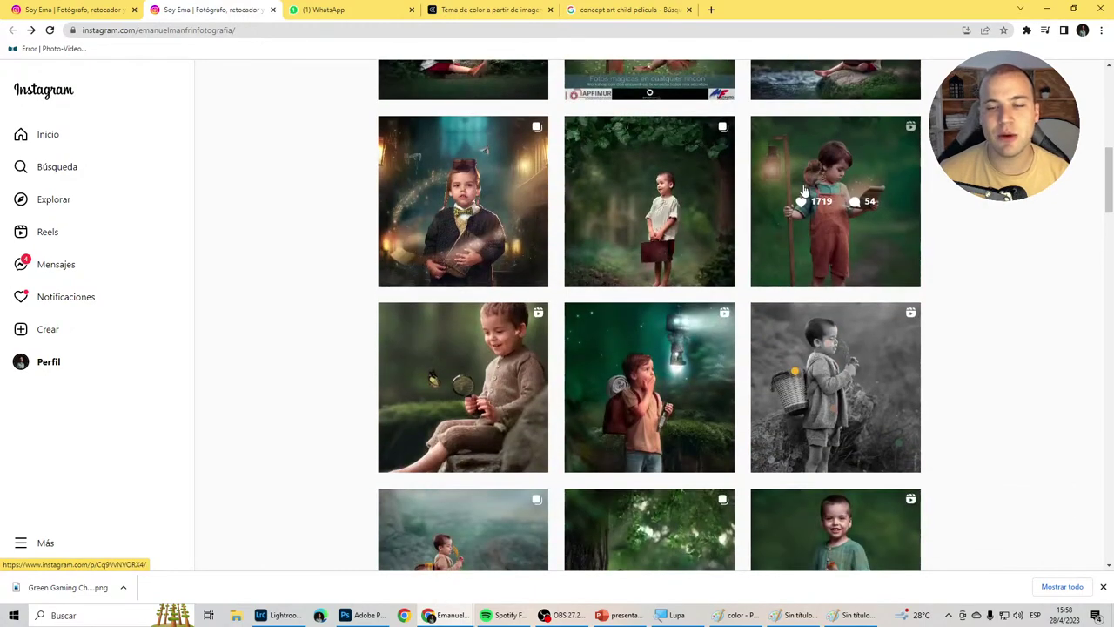
{"action": "scroll", "coordinate": [649, 218], "scroll_direction": "down", "scroll_amount": 4}
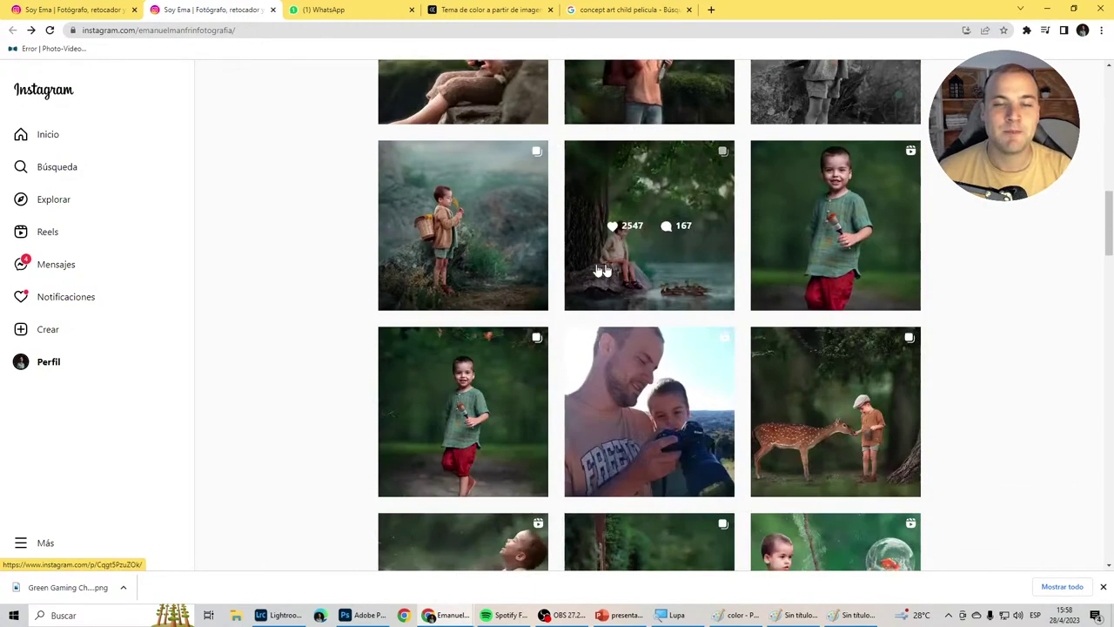
{"action": "left_click", "coordinate": [759, 176]}
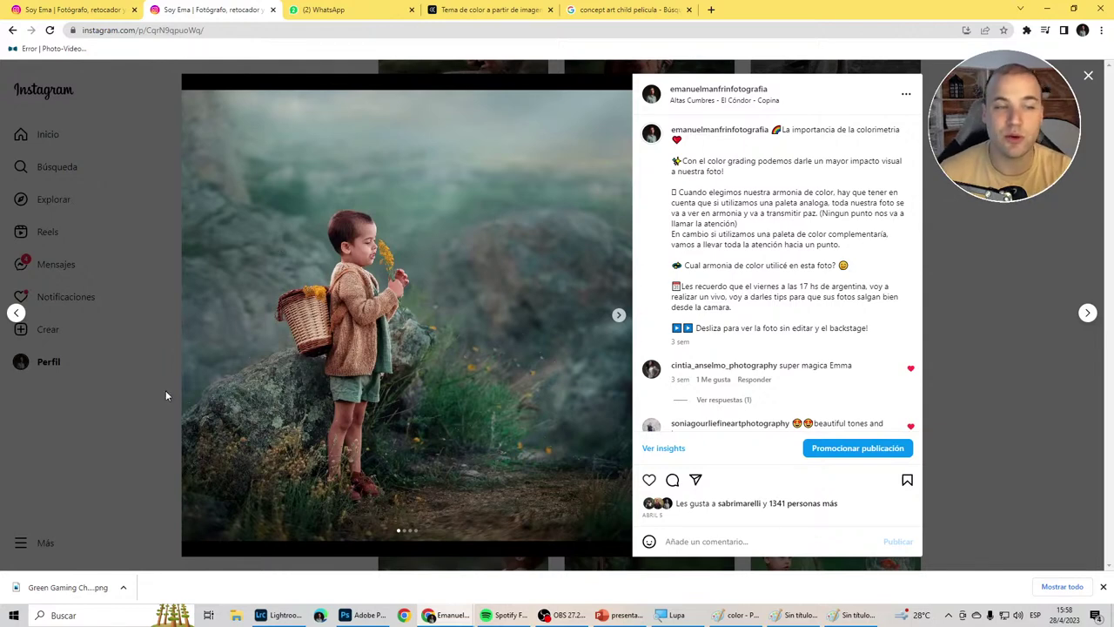
{"action": "left_click", "coordinate": [98, 403]}
Return to Adobe Color with its file picker open on the FDF photo folder.
{"action": "scroll", "coordinate": [581, 212], "scroll_direction": "up", "scroll_amount": 1}
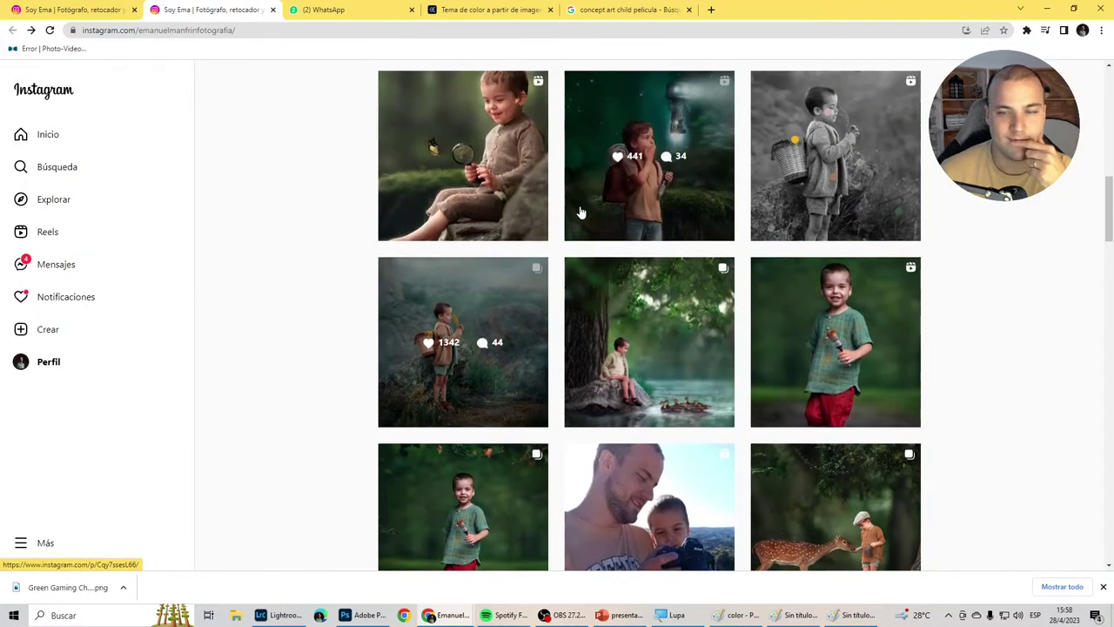
{"action": "scroll", "coordinate": [582, 212], "scroll_direction": "up", "scroll_amount": 2}
{"action": "scroll", "coordinate": [588, 191], "scroll_direction": "down", "scroll_amount": 3}
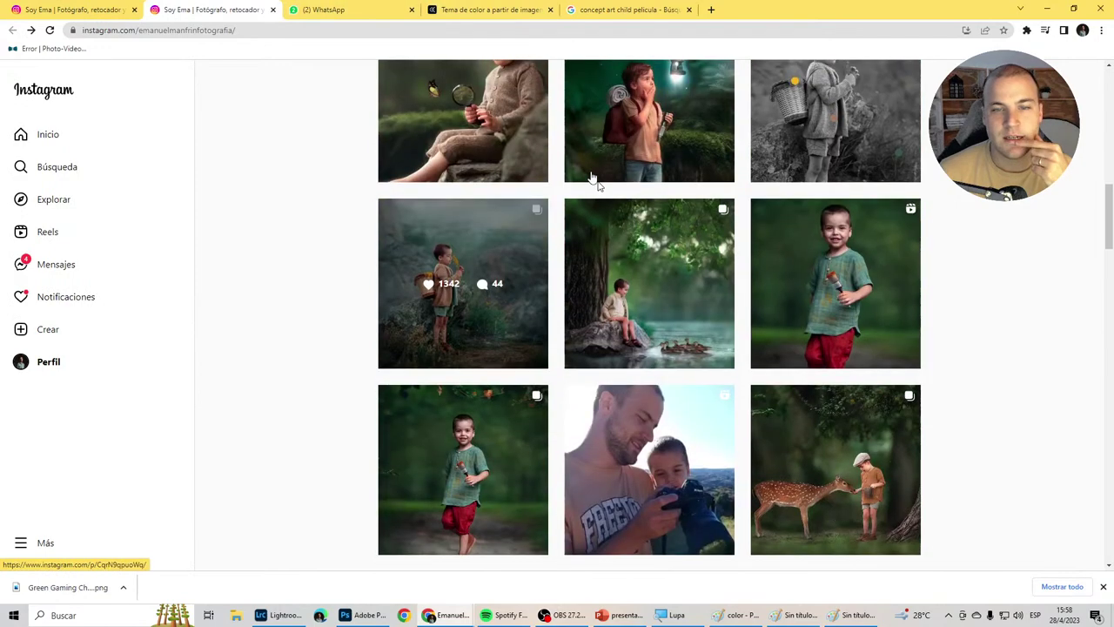
{"action": "left_click", "coordinate": [487, 10]}
{"action": "left_click", "coordinate": [540, 187]}
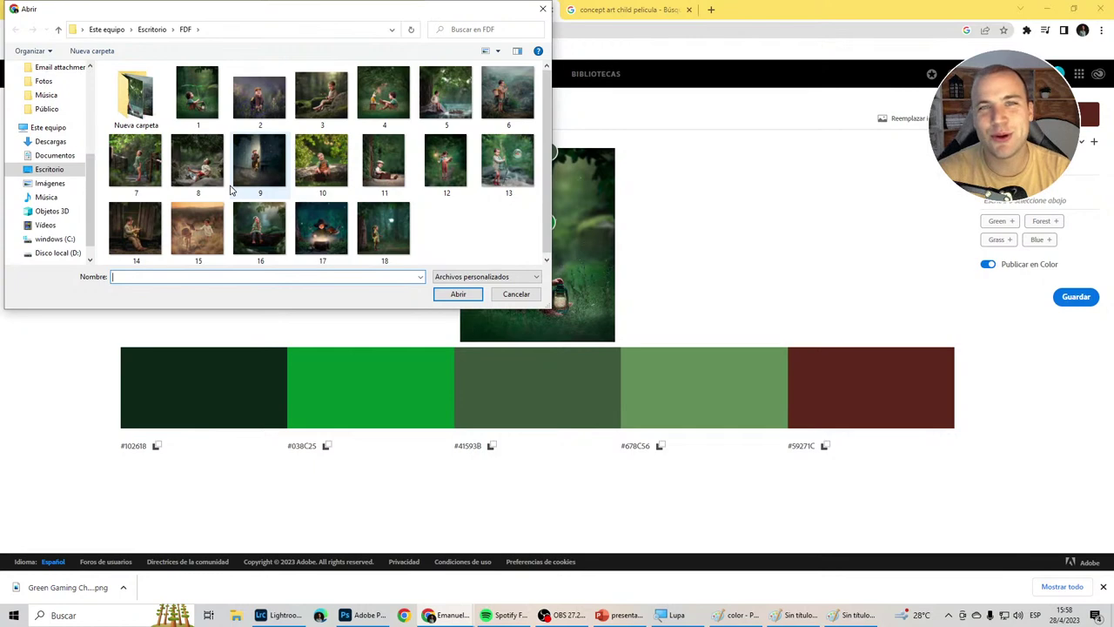
Load the photo of the boy on the rock and resample colours from his skin and clothing.
{"action": "double_click", "coordinate": [297, 167]}
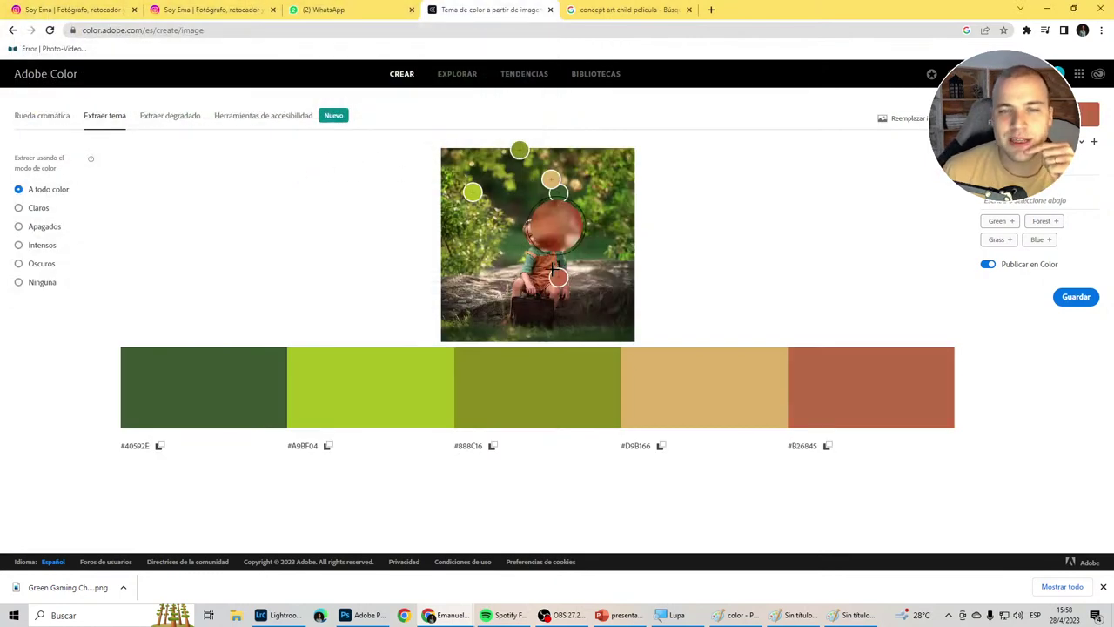
{"action": "left_click_drag", "start_coordinate": [563, 277], "coordinate": [550, 272]}
{"action": "left_click_drag", "start_coordinate": [558, 193], "coordinate": [557, 248]}
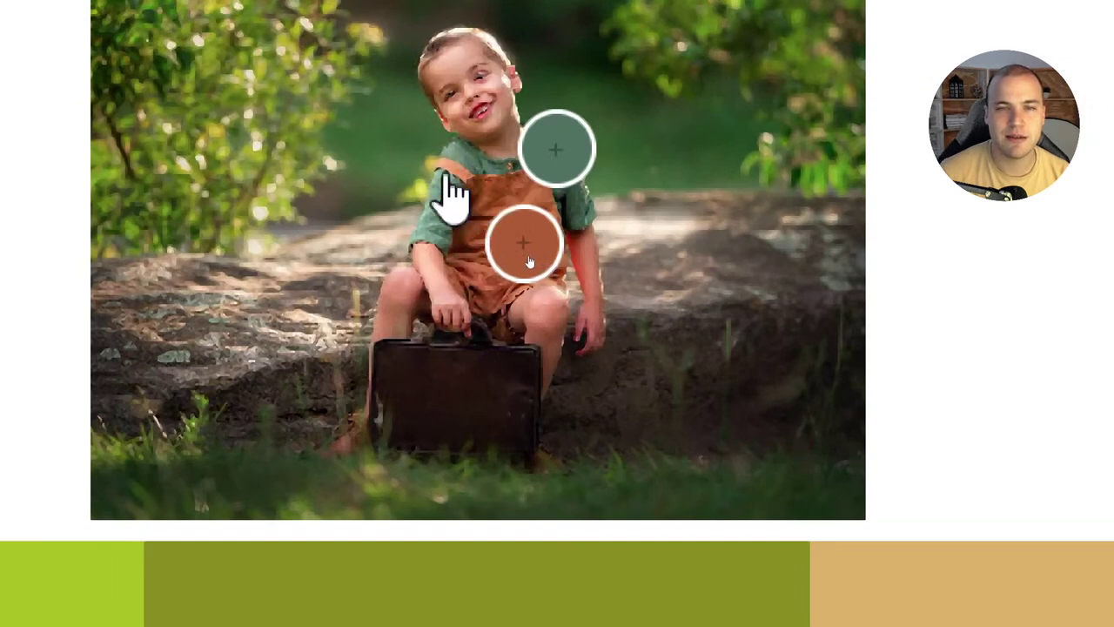
{"action": "left_click_drag", "start_coordinate": [557, 150], "coordinate": [465, 149]}
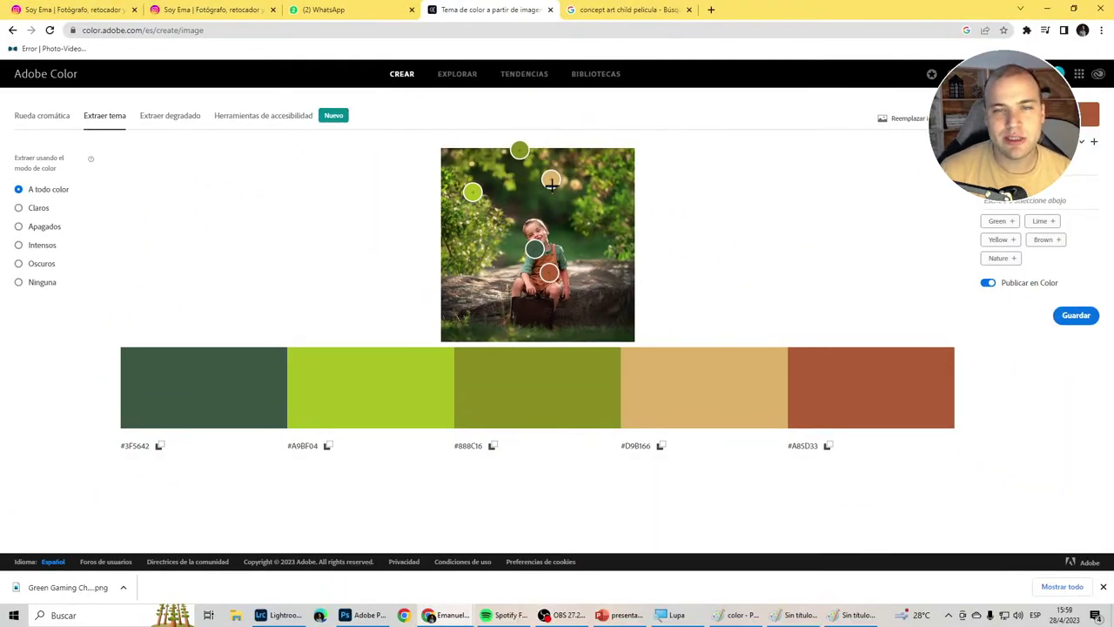
Resample dark green and lime from the foliage, then view #3F5642–#A85D33 on the colour wheel.
{"action": "left_click_drag", "start_coordinate": [550, 179], "coordinate": [560, 203]}
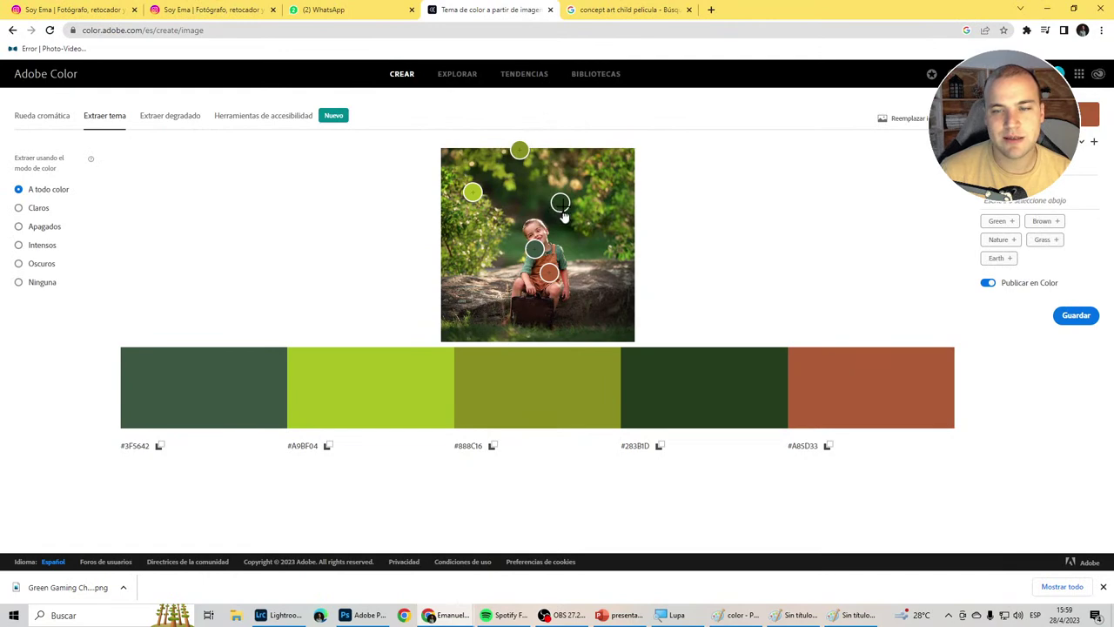
{"action": "left_click", "coordinate": [474, 194]}
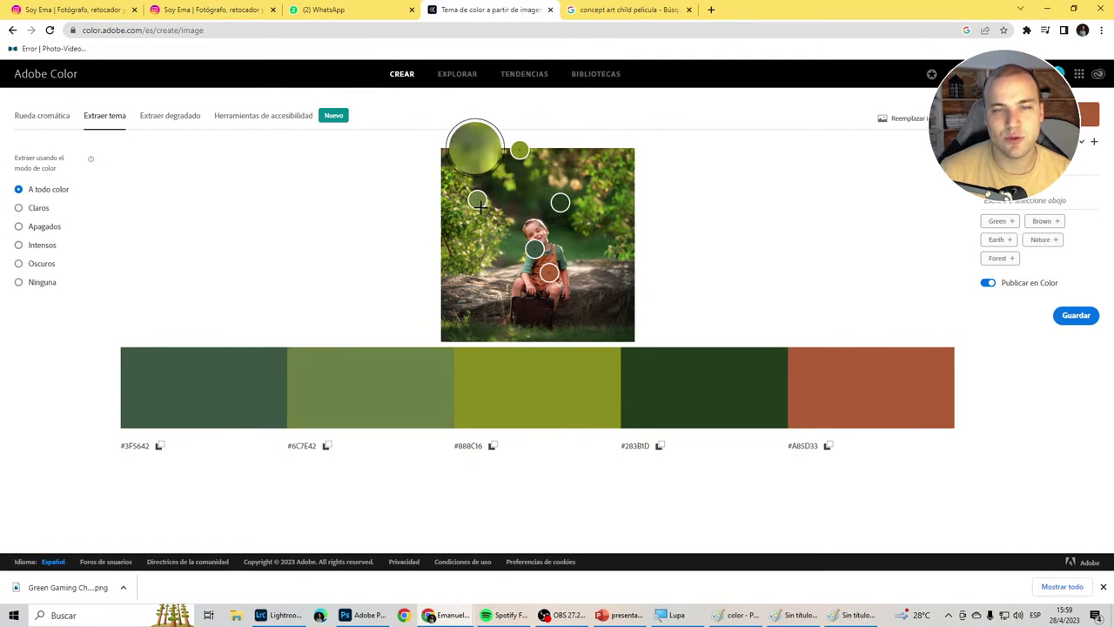
{"action": "left_click_drag", "start_coordinate": [474, 194], "coordinate": [478, 202]}
{"action": "left_click", "coordinate": [54, 119]}
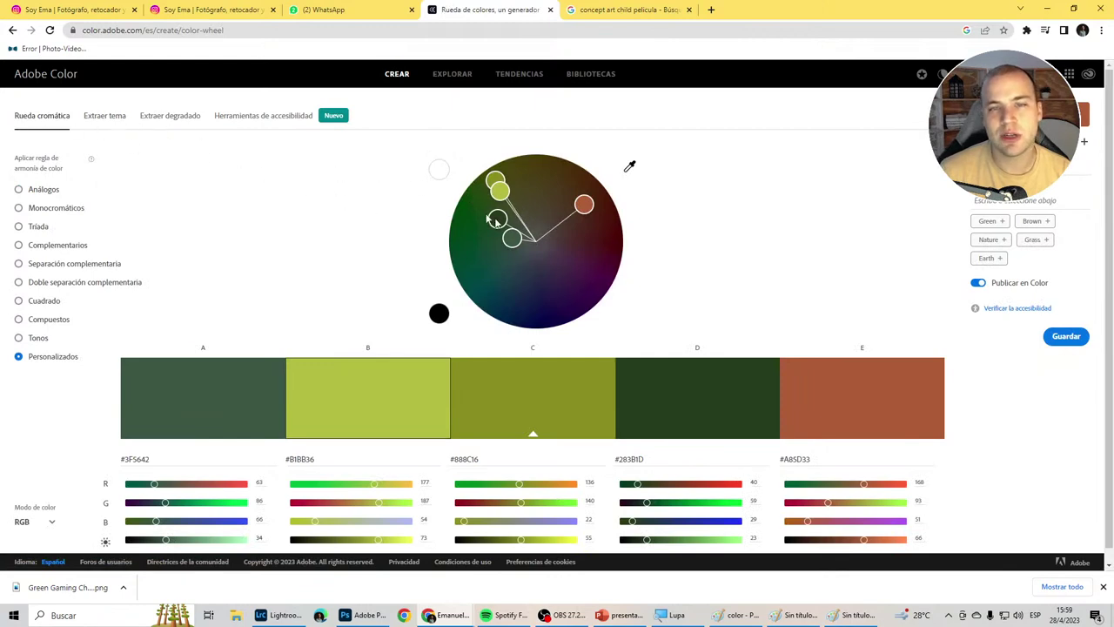
Resample the shirt's sage green and overalls' rust (#5C7B6B to #9A491A), then switch to Lightroom Classic.
{"action": "left_click", "coordinate": [104, 116]}
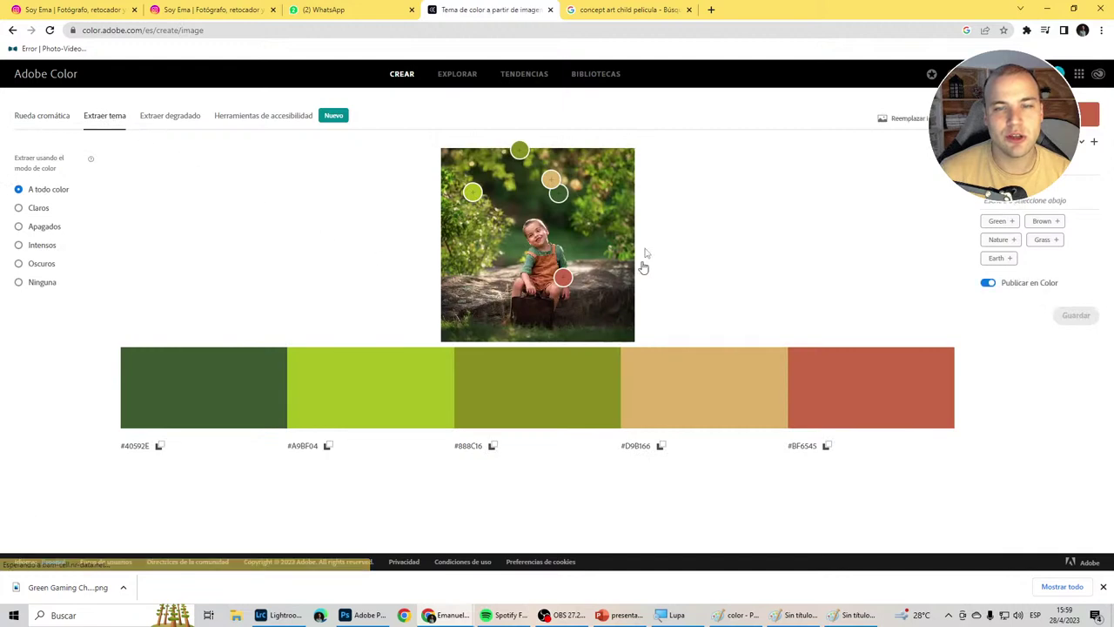
{"action": "mouse_move", "coordinate": [560, 192]}
{"action": "left_mouse_down"}
{"action": "mouse_move", "coordinate": [558, 252]}
{"action": "mouse_move", "coordinate": [544, 268]}
{"action": "left_mouse_up"}
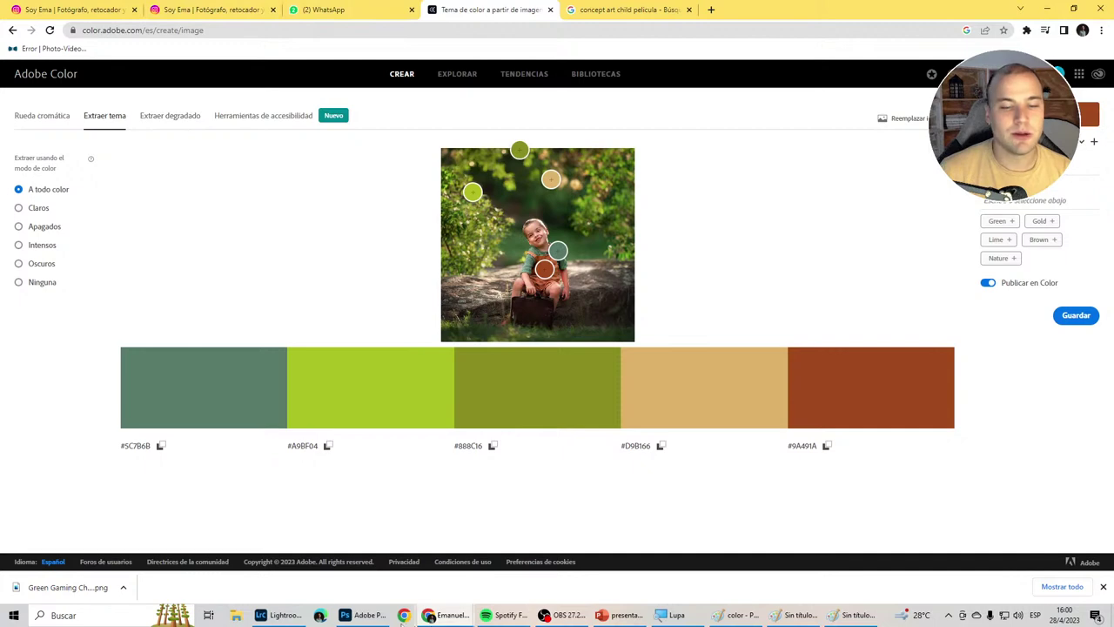
{"action": "left_click", "coordinate": [278, 614]}
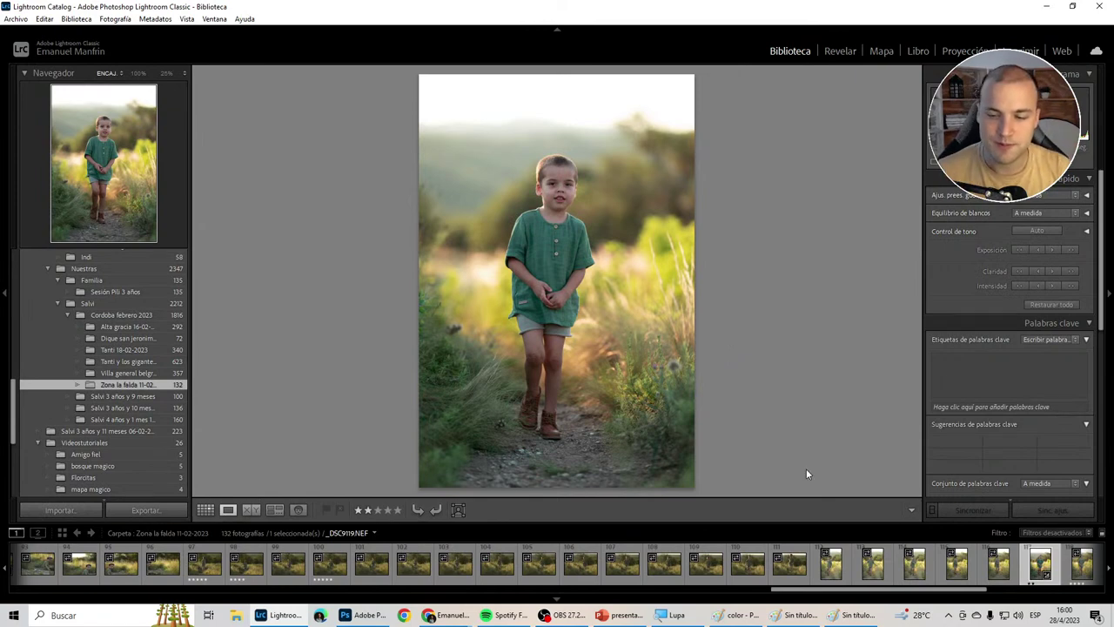
Show the boy-with-crate photo and inspect the shirt's texture at 1:1 zoom.
{"action": "scroll", "coordinate": [750, 556], "scroll_direction": "up", "scroll_amount": 5}
{"action": "scroll", "coordinate": [750, 562], "scroll_direction": "down", "scroll_amount": 5}
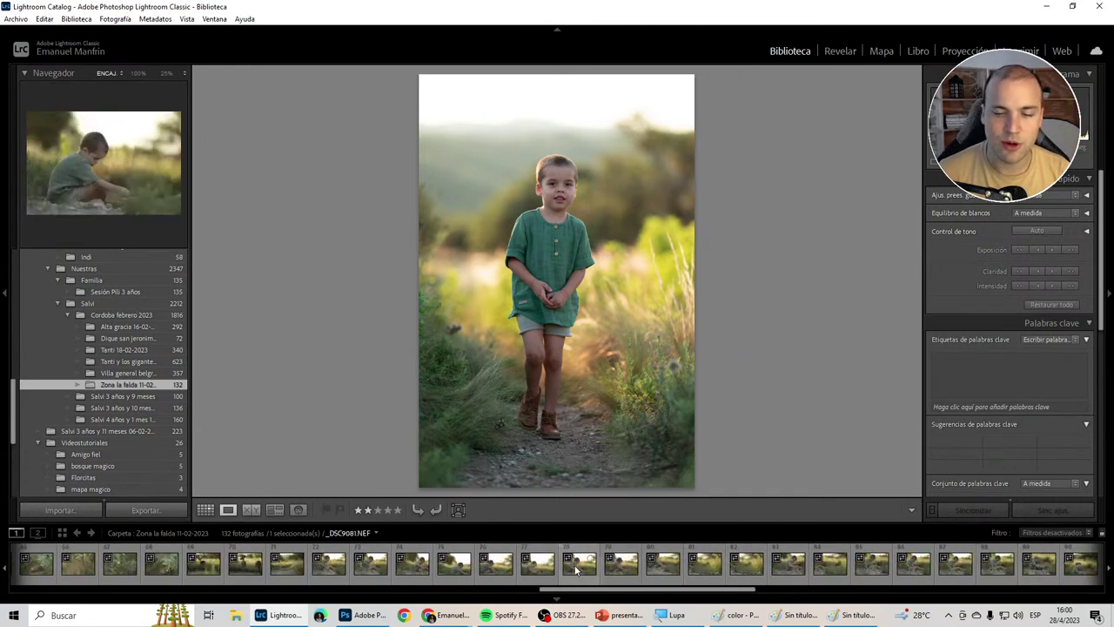
{"action": "left_click", "coordinate": [288, 564]}
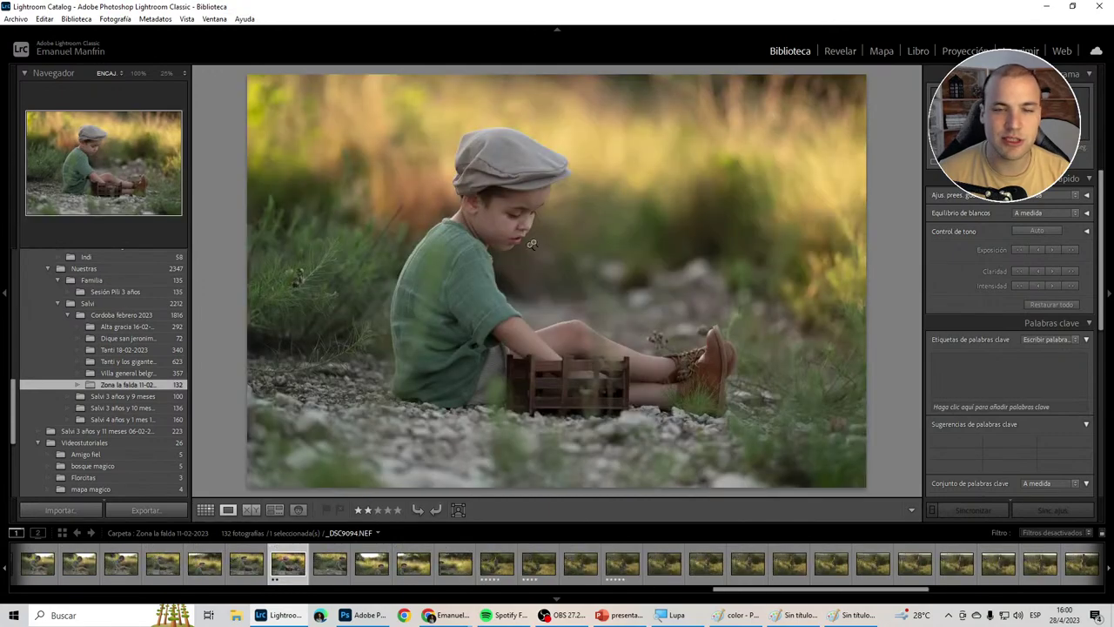
{"action": "left_click", "coordinate": [409, 259]}
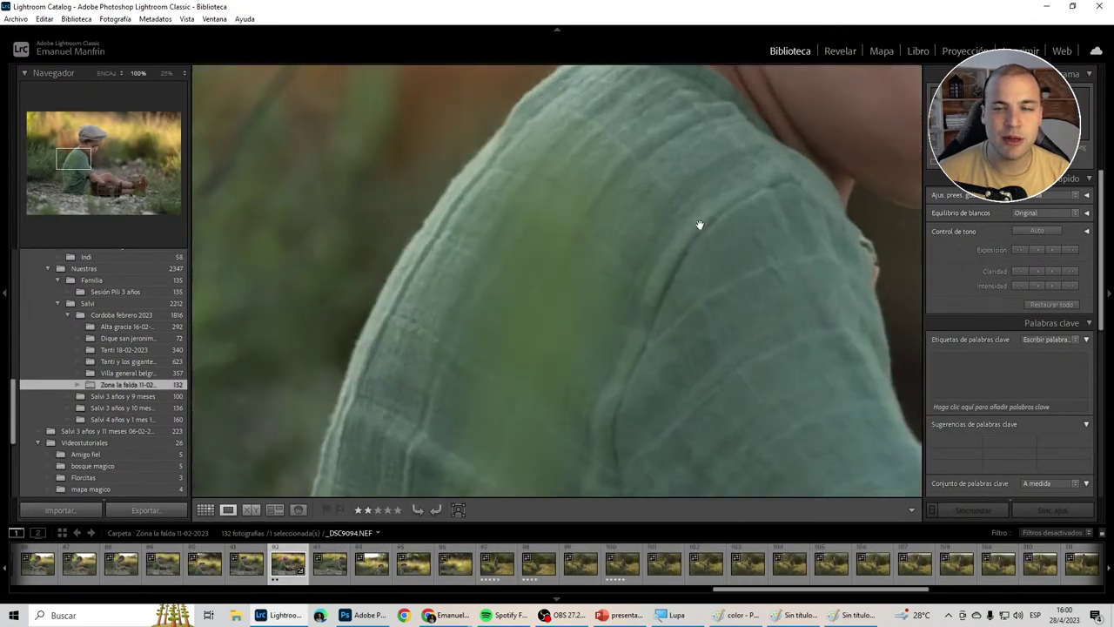
{"action": "left_click_drag", "start_coordinate": [701, 228], "coordinate": [514, 223]}
{"action": "left_click", "coordinate": [505, 239]}
{"action": "left_click", "coordinate": [428, 259]}
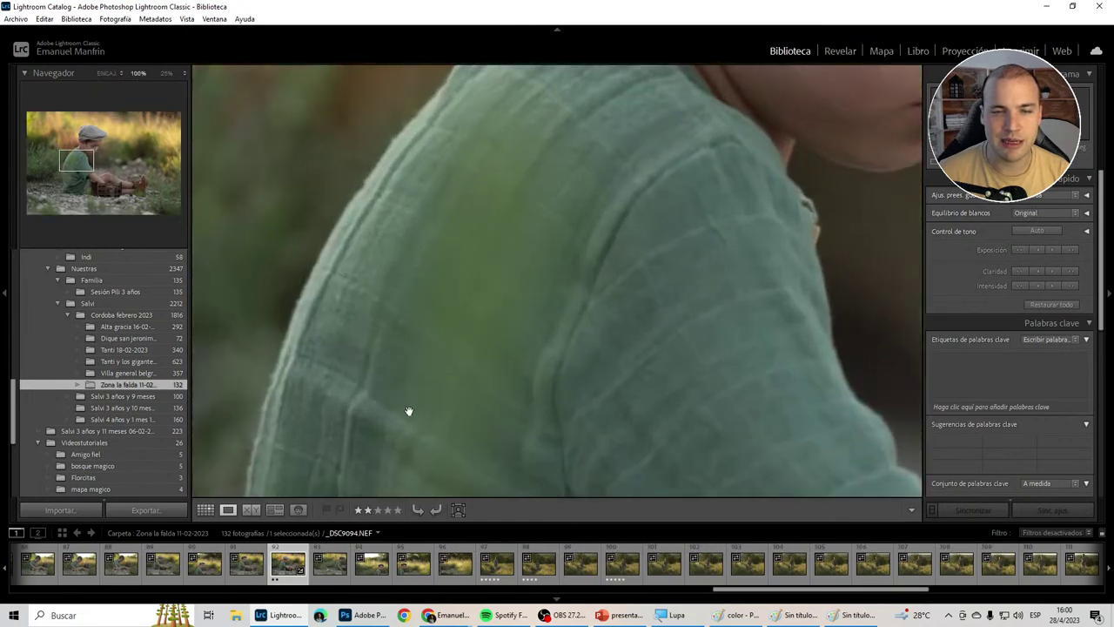
{"action": "left_click", "coordinate": [497, 124]}
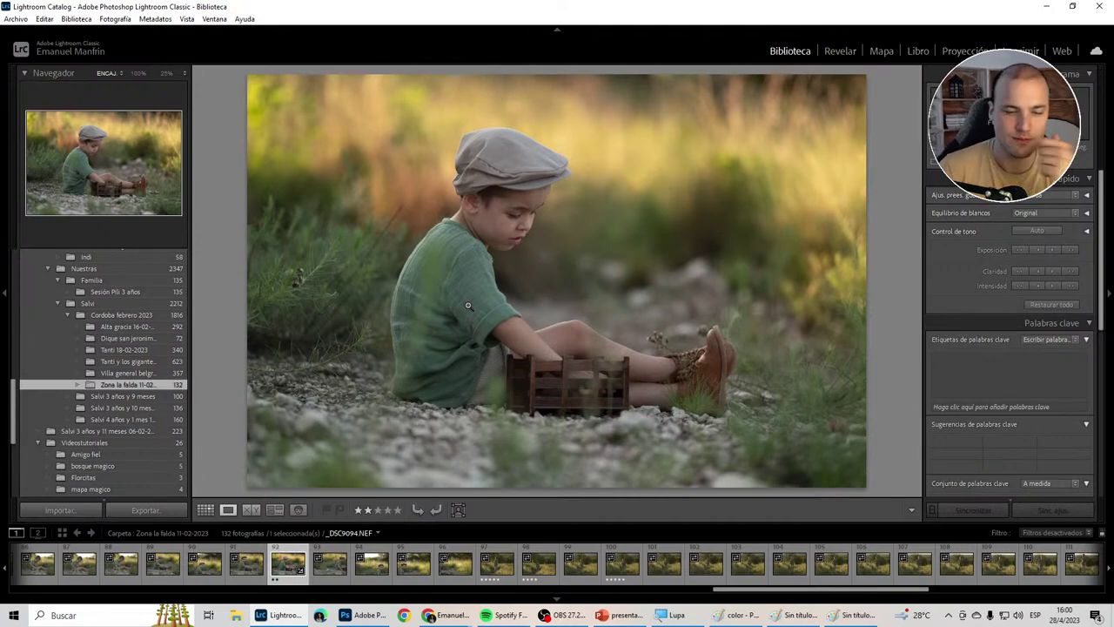
Select the standing-boy-in-grass photo _DSC9058 from the filmstrip.
{"action": "scroll", "coordinate": [405, 570], "scroll_direction": "up", "scroll_amount": 5}
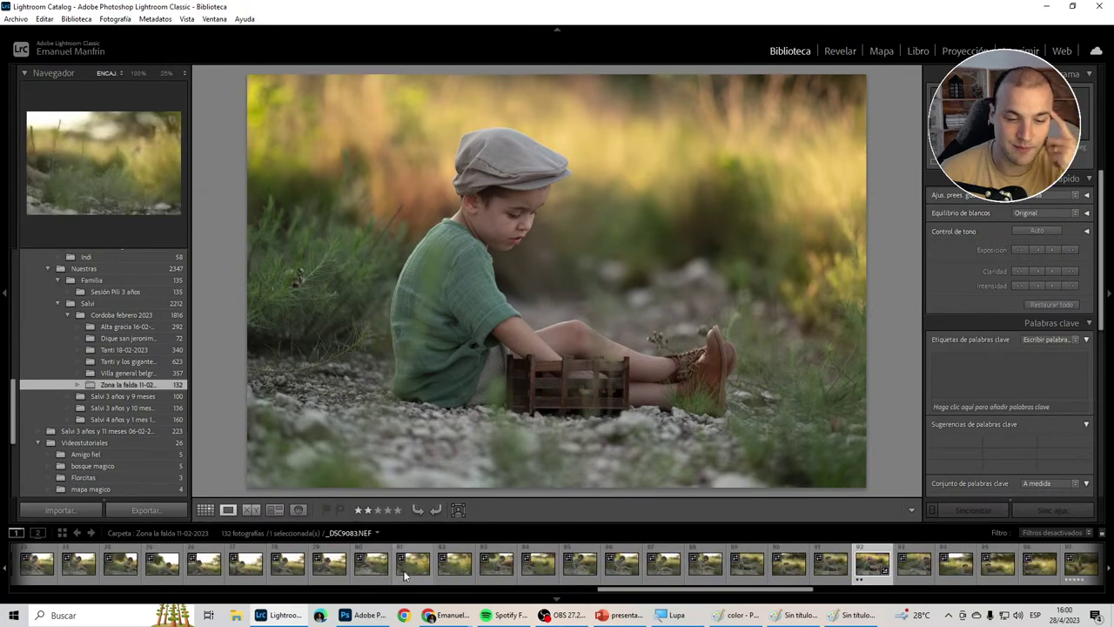
{"action": "scroll", "coordinate": [404, 570], "scroll_direction": "up", "scroll_amount": 5}
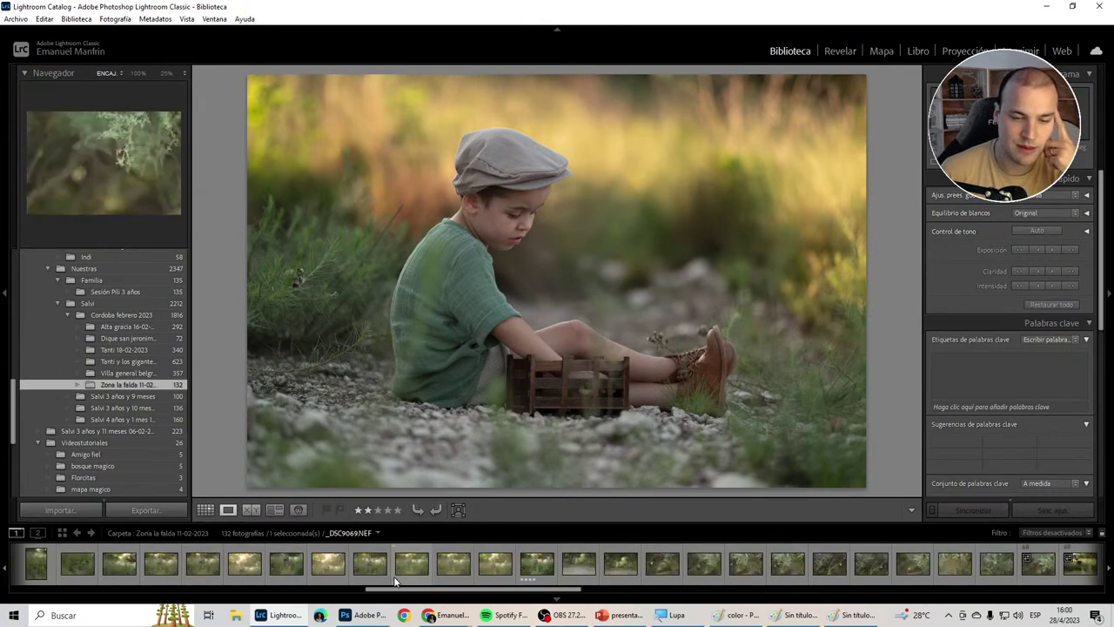
{"action": "left_click", "coordinate": [522, 576]}
{"action": "scroll", "coordinate": [518, 570], "scroll_direction": "up", "scroll_amount": 3}
{"action": "scroll", "coordinate": [514, 570], "scroll_direction": "up", "scroll_amount": 3}
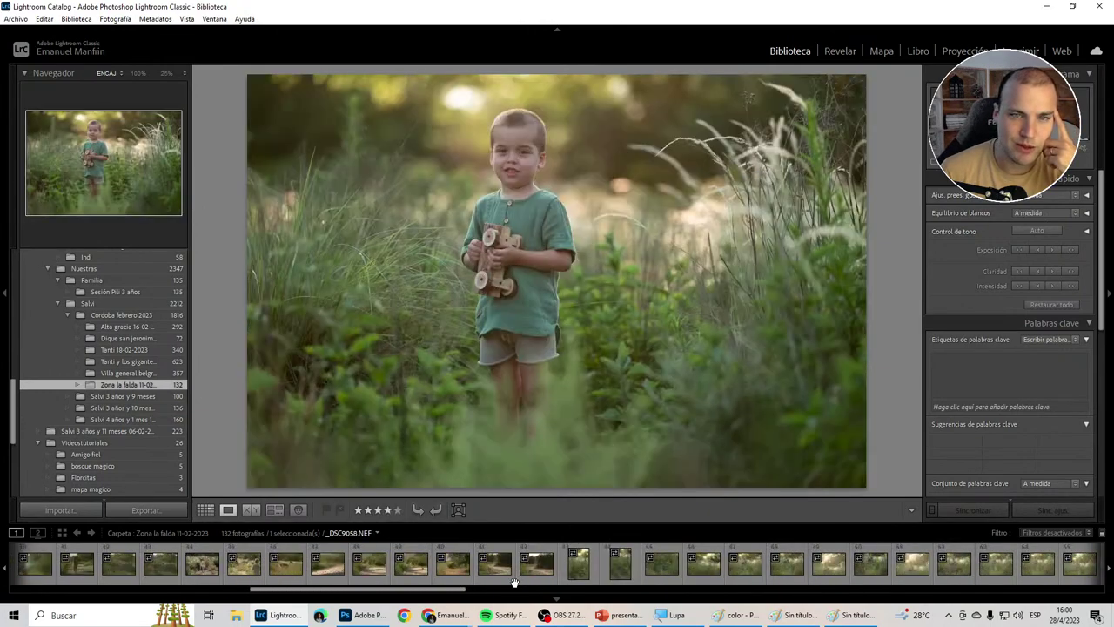
{"action": "scroll", "coordinate": [514, 575], "scroll_direction": "down", "scroll_amount": 5}
Switch to the Develop (Revelar) module for _DSC9058.NEF.
{"action": "left_click", "coordinate": [844, 50]}
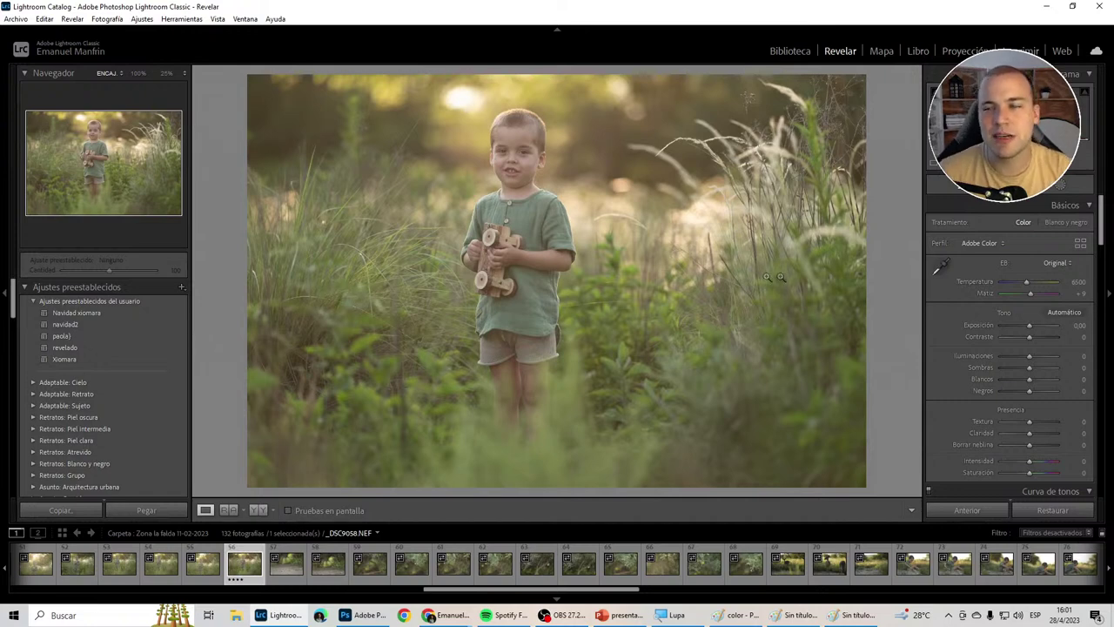
After trying and resetting blacks, set Calibration green primary to hue +41, saturation +28.
{"action": "left_click", "coordinate": [1020, 391]}
{"action": "left_click", "coordinate": [1048, 510]}
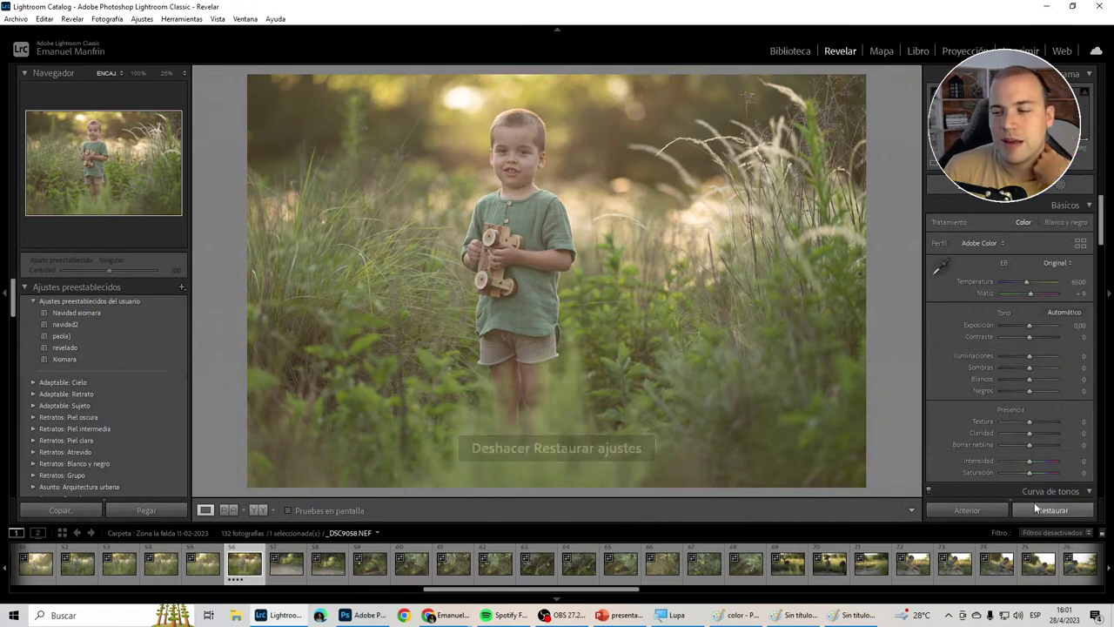
{"action": "scroll", "coordinate": [1001, 305], "scroll_direction": "down", "scroll_amount": 5}
{"action": "scroll", "coordinate": [1000, 305], "scroll_direction": "down", "scroll_amount": 5}
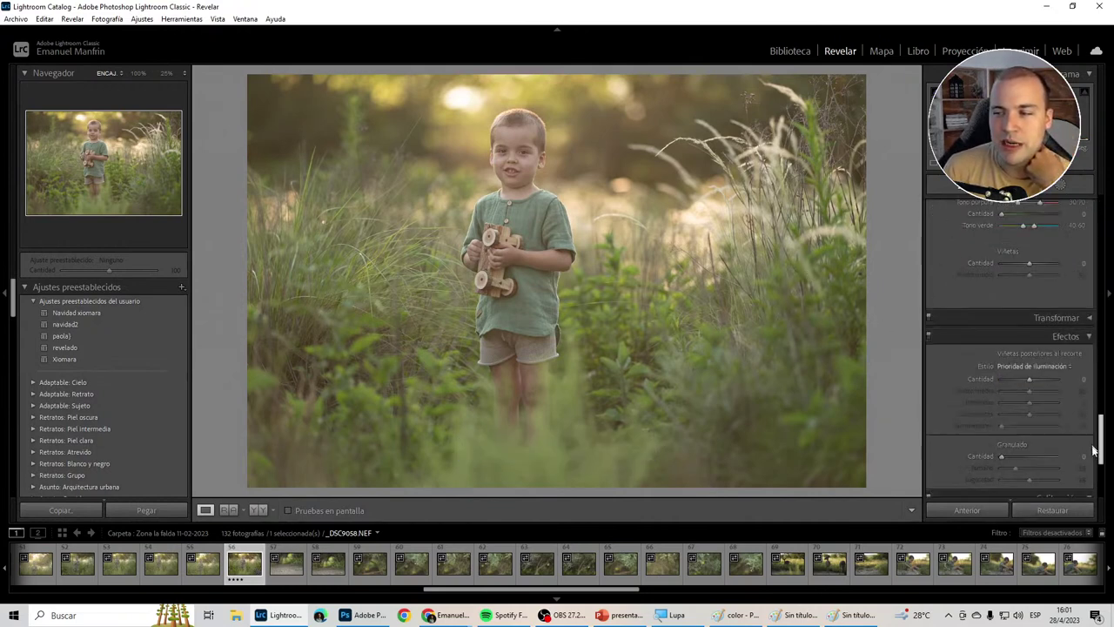
{"action": "scroll", "coordinate": [1001, 305], "scroll_direction": "down", "scroll_amount": 5}
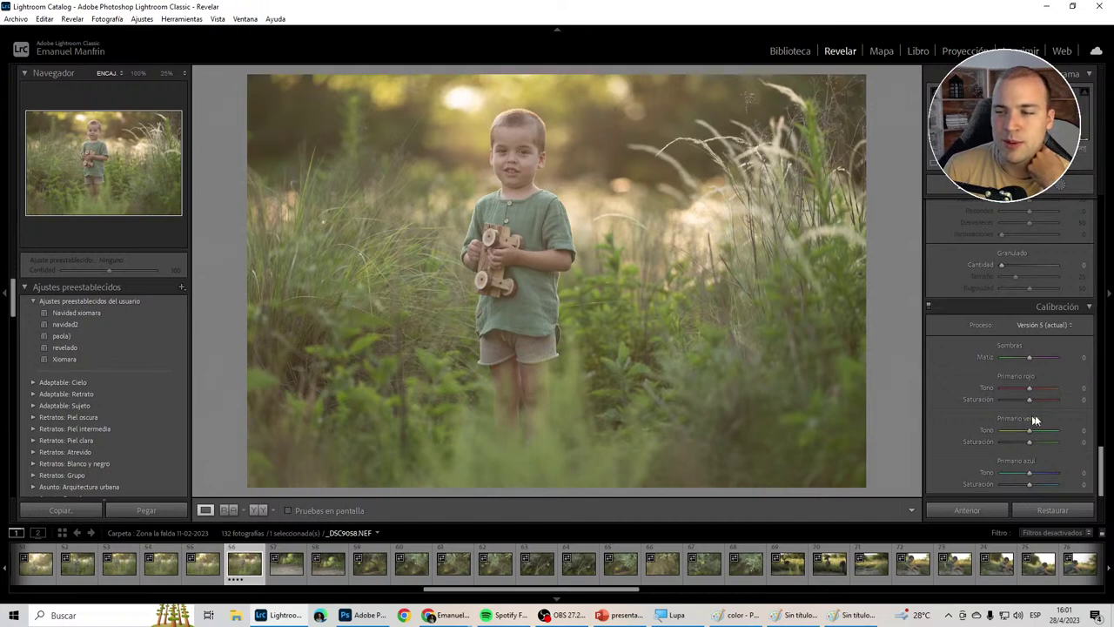
{"action": "mouse_move", "coordinate": [1047, 430]}
{"action": "left_mouse_down"}
{"action": "mouse_move", "coordinate": [1058, 431]}
{"action": "mouse_move", "coordinate": [1036, 442]}
{"action": "left_mouse_up"}
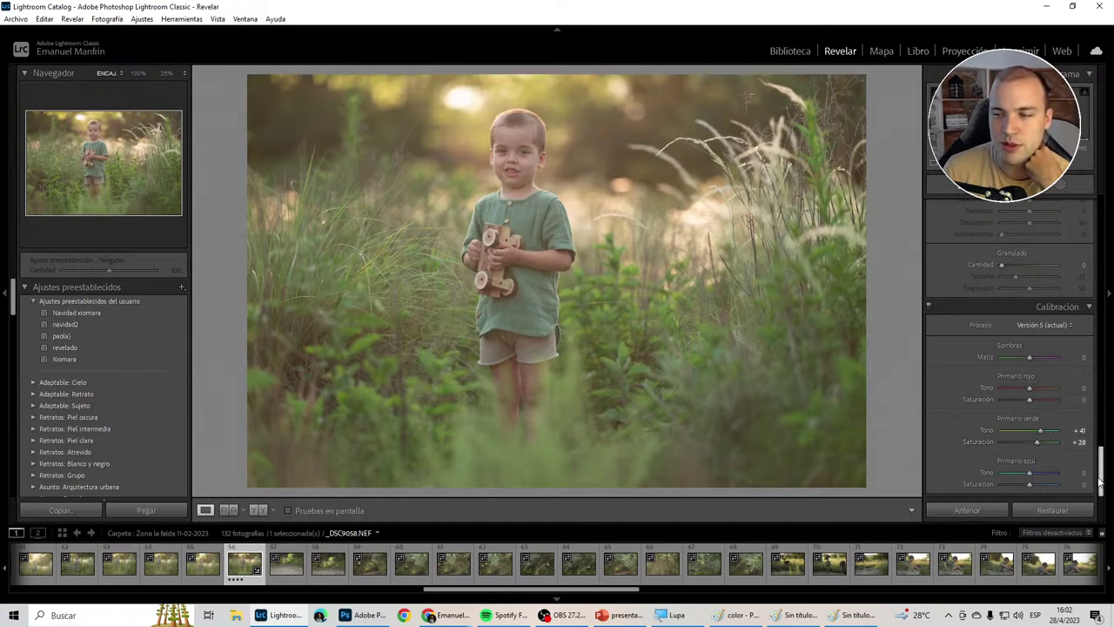
{"action": "scroll", "coordinate": [1072, 281], "scroll_direction": "up", "scroll_amount": 10}
{"action": "scroll", "coordinate": [1072, 281], "scroll_direction": "up", "scroll_amount": 5}
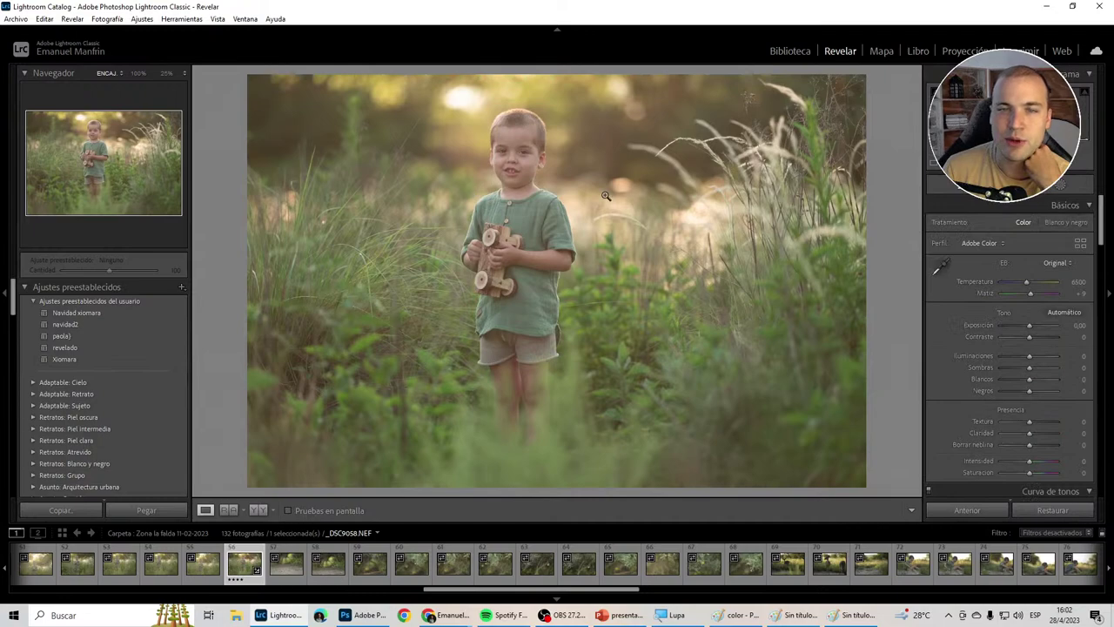
Set blacks −33, lift shadows, highlights +20 and lower the temperature slightly.
{"action": "left_click", "coordinate": [497, 141]}
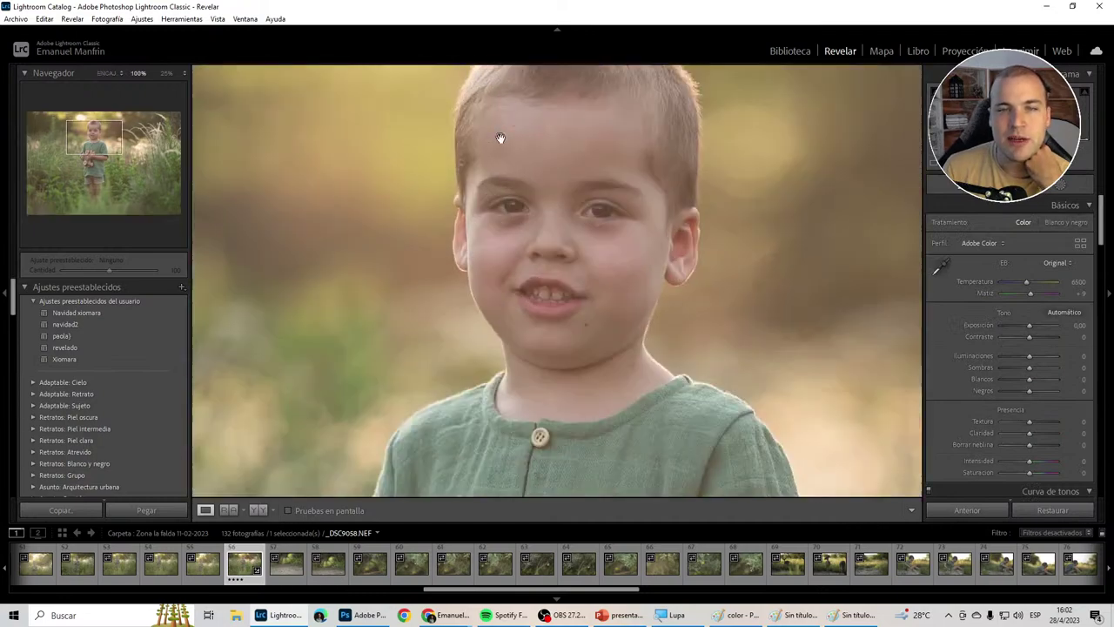
{"action": "left_click", "coordinate": [811, 266]}
{"action": "left_click_drag", "start_coordinate": [1023, 395], "coordinate": [1039, 372]}
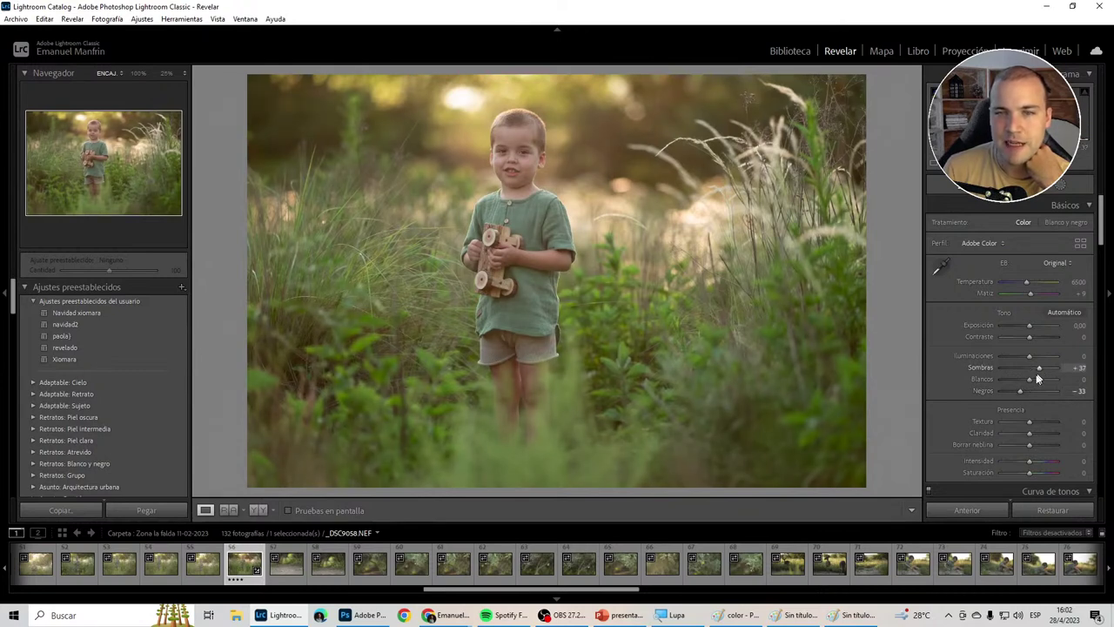
{"action": "left_click", "coordinate": [1039, 381]}
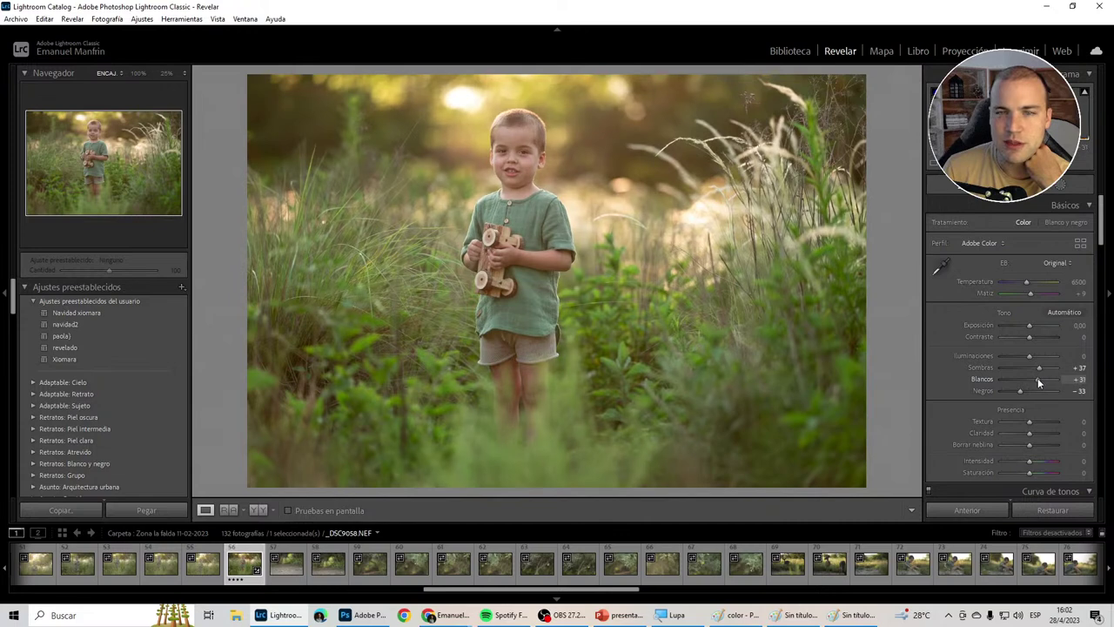
{"action": "left_click", "coordinate": [1041, 357]}
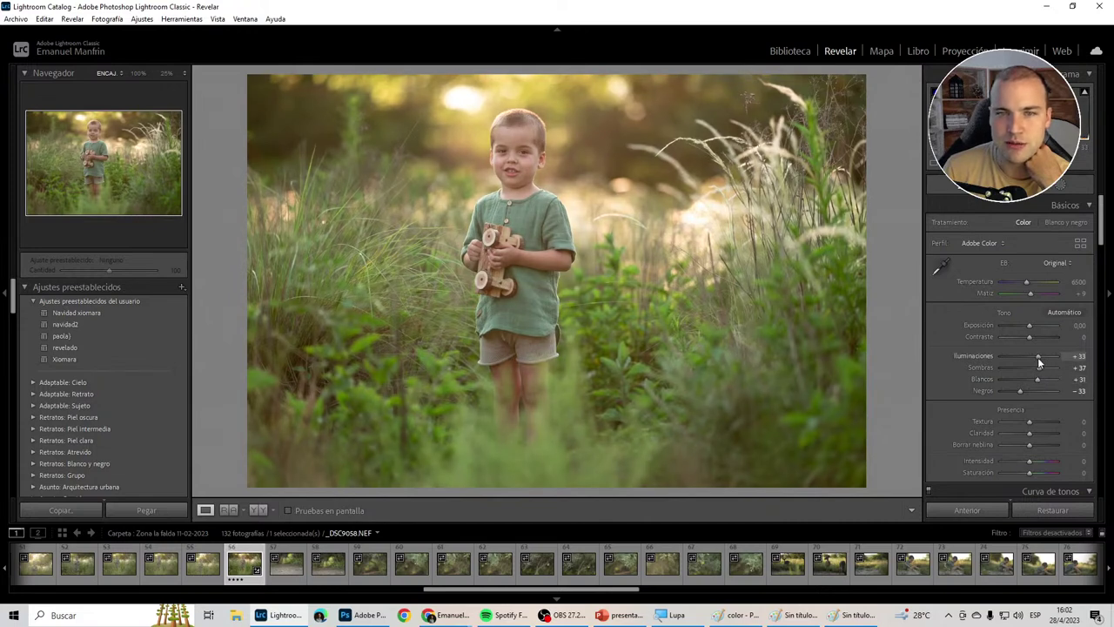
{"action": "left_click_drag", "start_coordinate": [1038, 357], "coordinate": [1034, 358]}
{"action": "left_click_drag", "start_coordinate": [1027, 282], "coordinate": [1026, 284]}
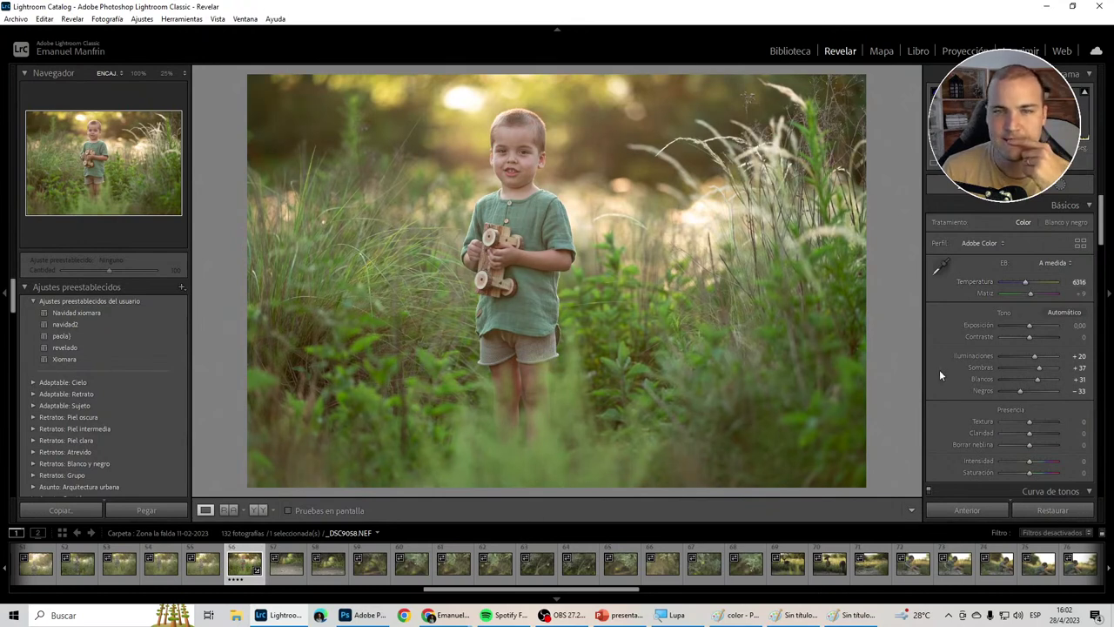
Scroll the Develop panel down to the HSL/Color hue (Tono) sliders.
{"action": "scroll", "coordinate": [1044, 331], "scroll_direction": "down", "scroll_amount": 5}
{"action": "scroll", "coordinate": [1083, 319], "scroll_direction": "down", "scroll_amount": 5}
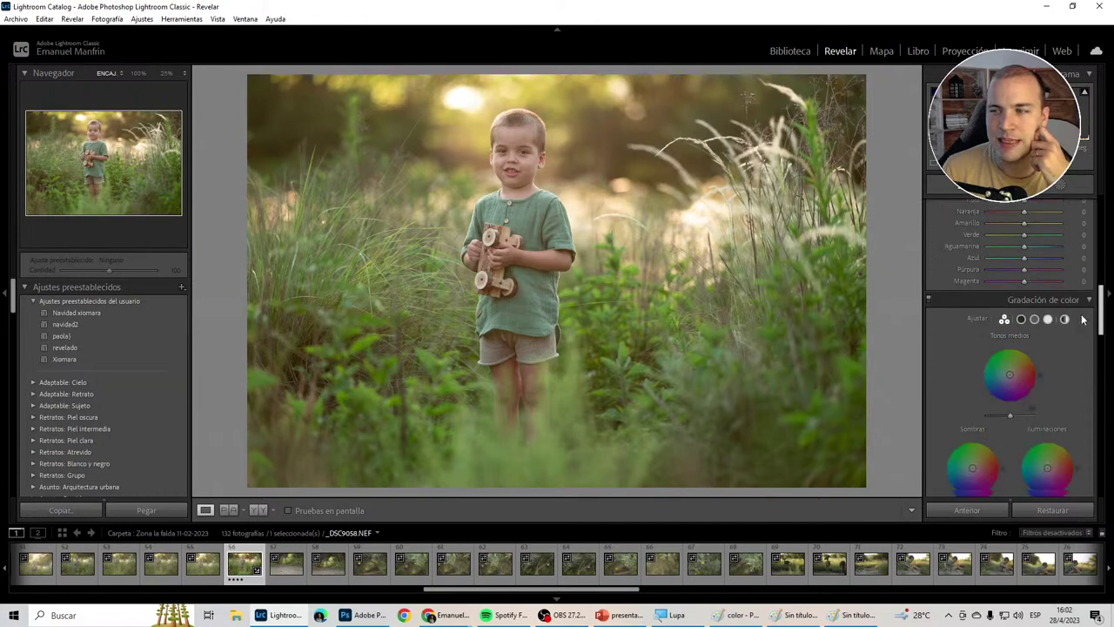
{"action": "scroll", "coordinate": [1085, 322], "scroll_direction": "down", "scroll_amount": 3}
{"action": "scroll", "coordinate": [1087, 317], "scroll_direction": "up", "scroll_amount": 1}
{"action": "scroll", "coordinate": [1083, 287], "scroll_direction": "up", "scroll_amount": 5}
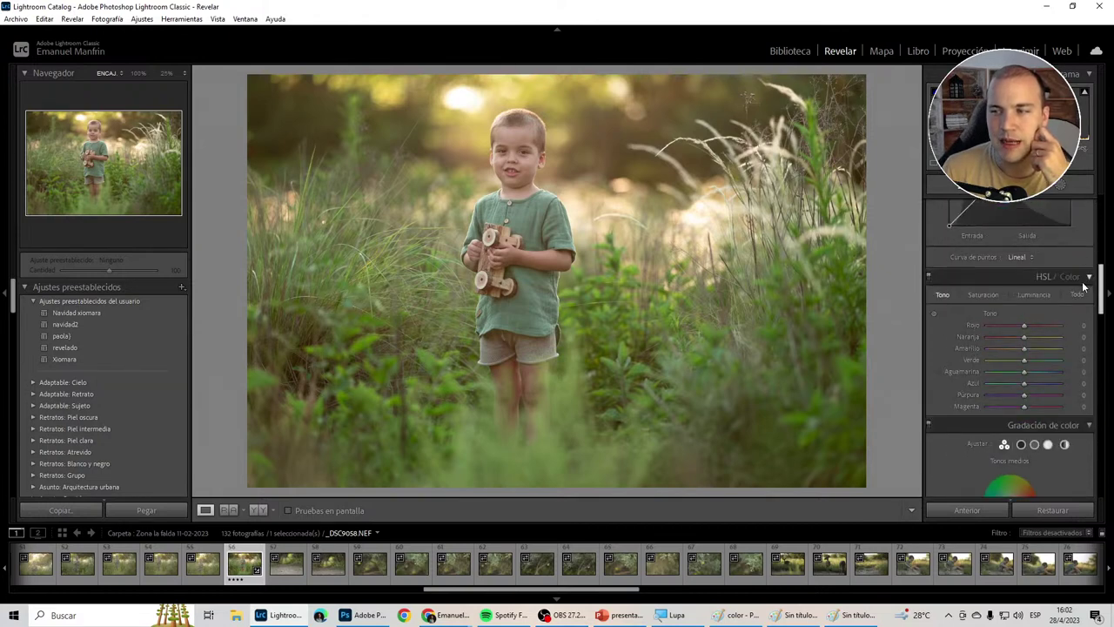
Show all HSL sliders and set yellow saturation −12 and yellow luminance −20.
{"action": "left_click", "coordinate": [1077, 295]}
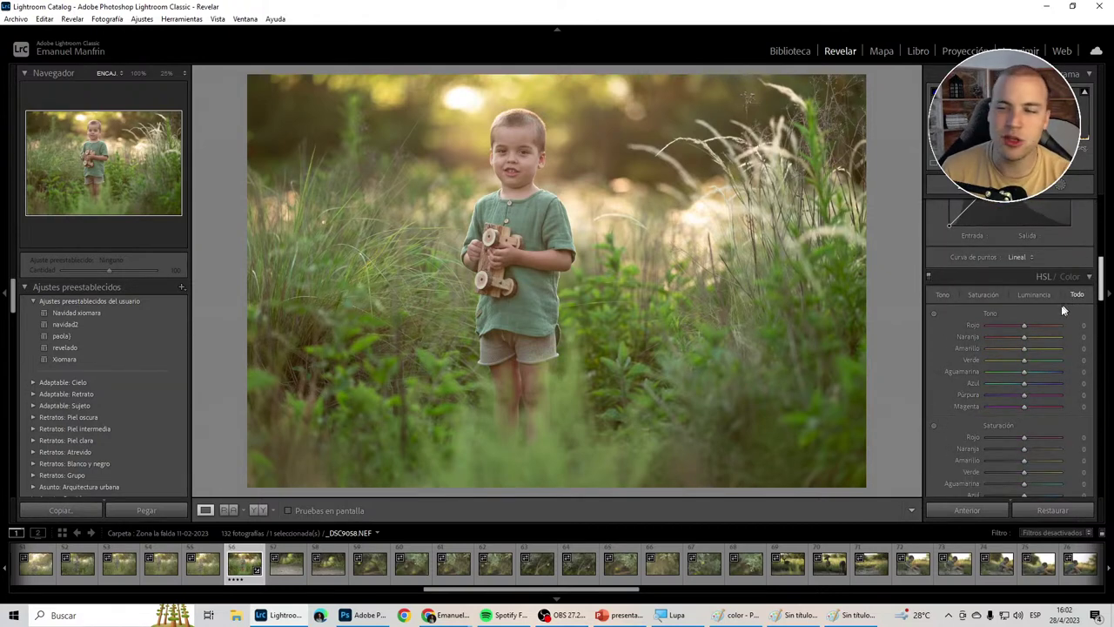
{"action": "left_click_drag", "start_coordinate": [1097, 301], "coordinate": [1096, 314]}
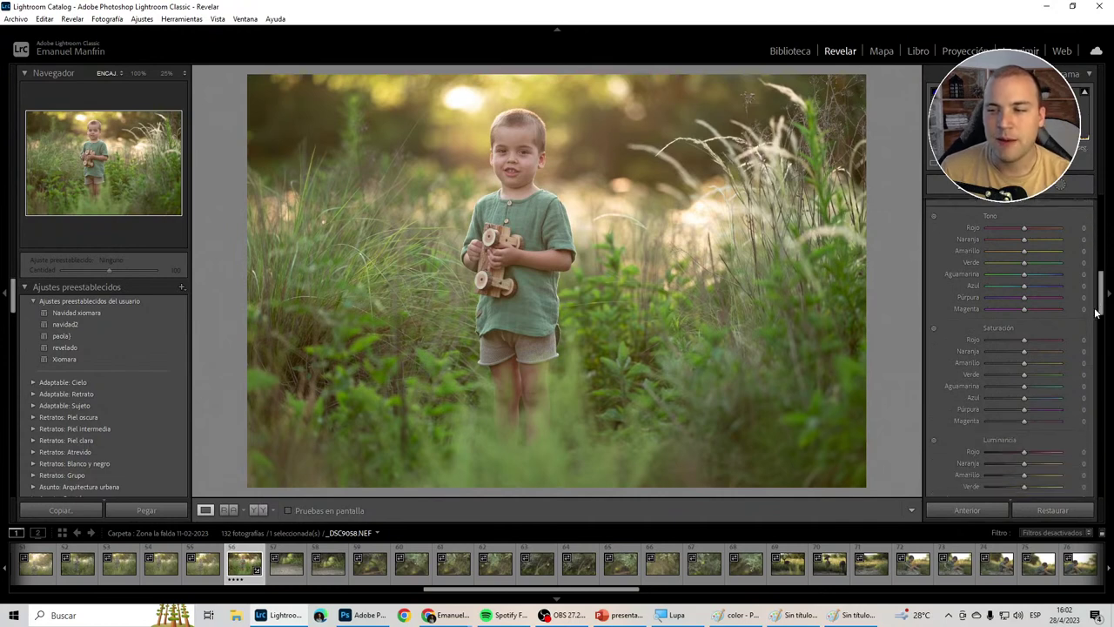
{"action": "left_click", "coordinate": [1020, 363]}
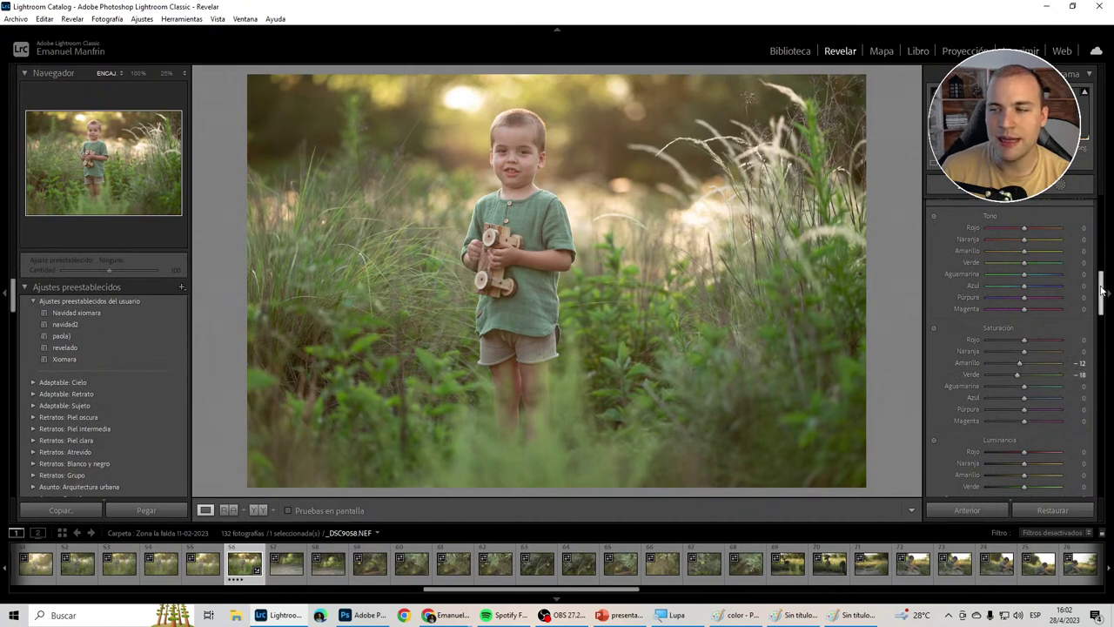
{"action": "scroll", "coordinate": [1030, 363], "scroll_direction": "down", "scroll_amount": 3}
{"action": "left_click_drag", "start_coordinate": [1023, 349], "coordinate": [1016, 348]}
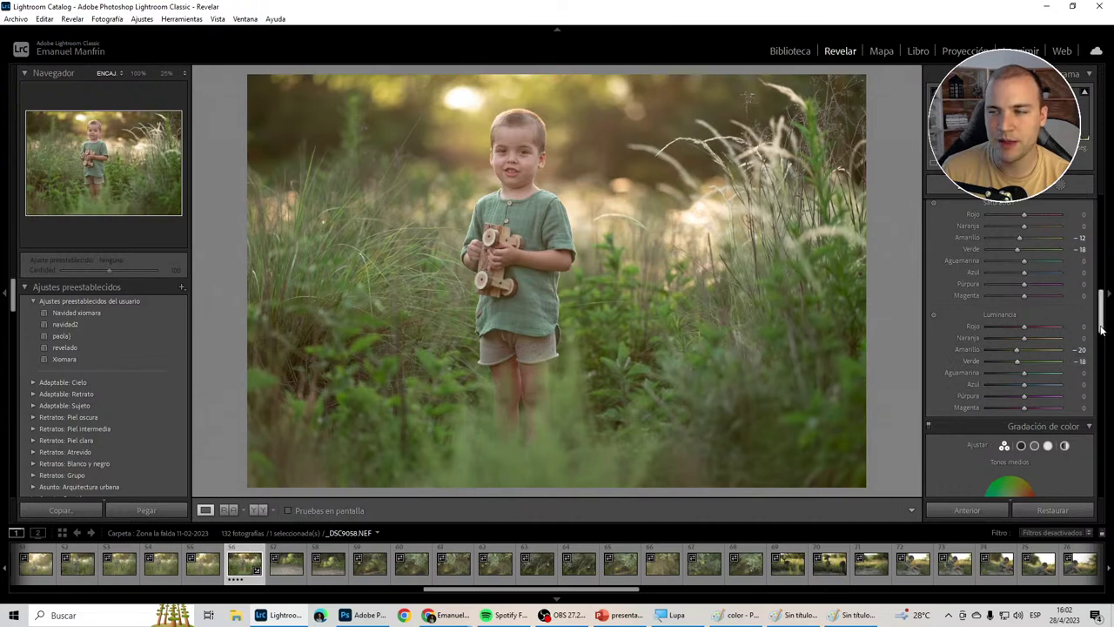
Try yellow hue shifts of +12, −12 and +10, then reset yellow hue to 0.
{"action": "left_click_drag", "start_coordinate": [1098, 329], "coordinate": [1095, 292]}
{"action": "scroll", "coordinate": [1094, 291], "scroll_direction": "down", "scroll_amount": 2}
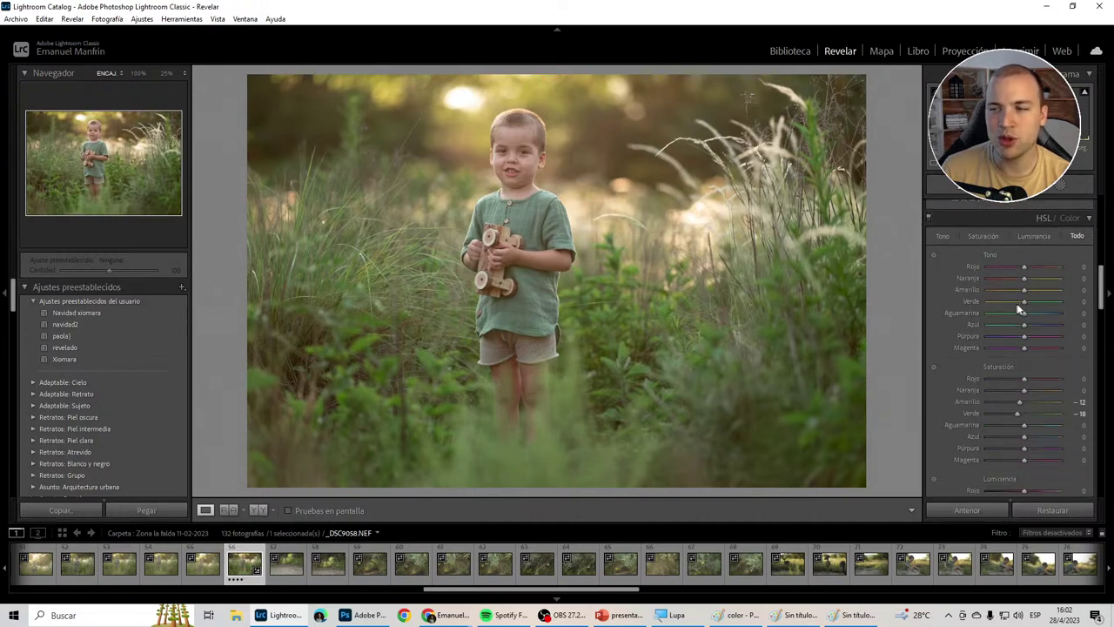
{"action": "left_click_drag", "start_coordinate": [1003, 289], "coordinate": [1025, 290]}
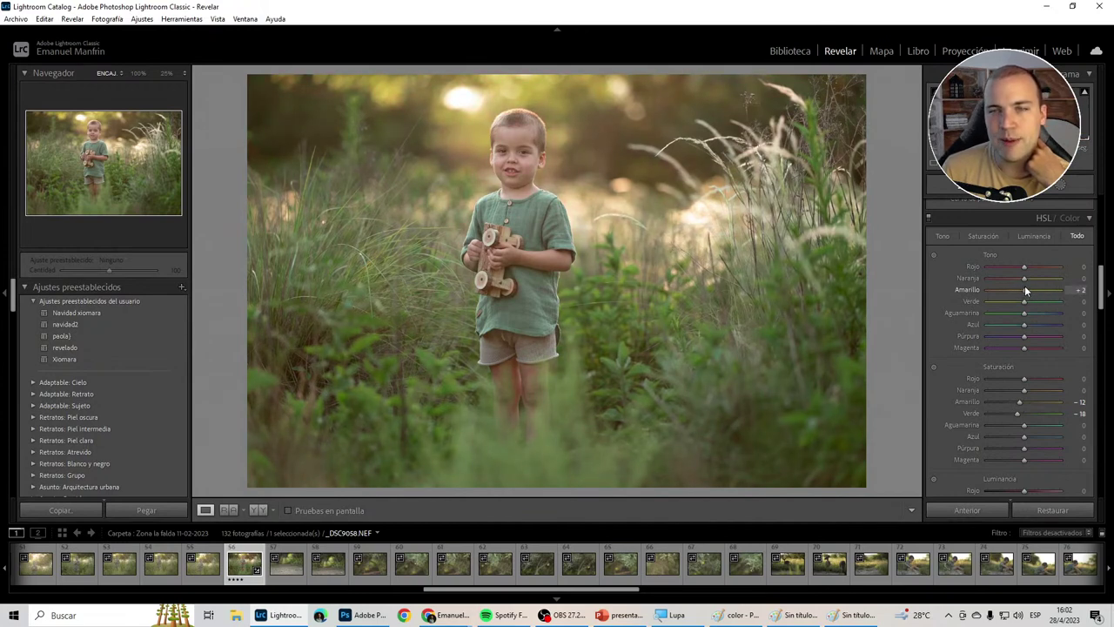
{"action": "left_click_drag", "start_coordinate": [1022, 290], "coordinate": [1019, 290]}
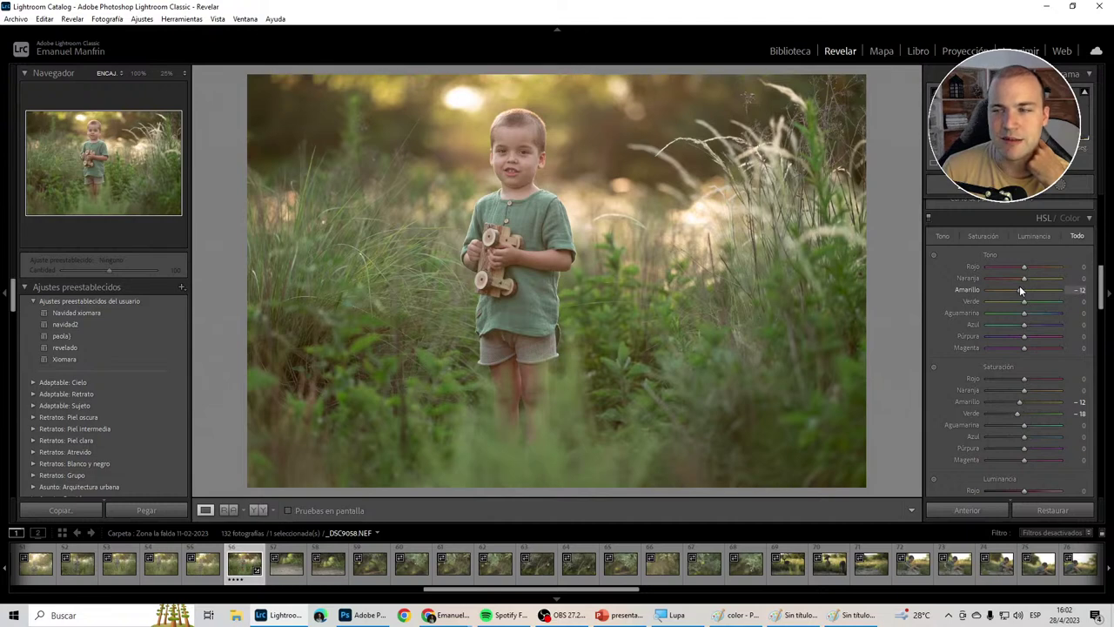
{"action": "left_click_drag", "start_coordinate": [1024, 290], "coordinate": [1022, 303]}
{"action": "double_click", "coordinate": [1023, 290]}
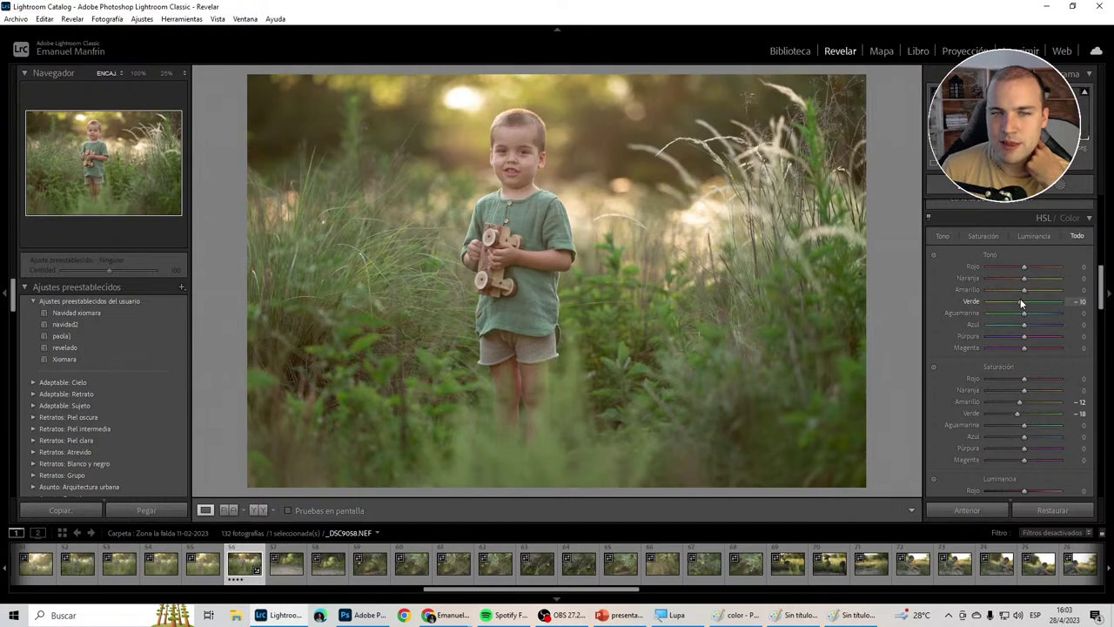
Set orange hue +22 and red hue −14 while checking the face, then reset all adjustments.
{"action": "left_click", "coordinate": [525, 153]}
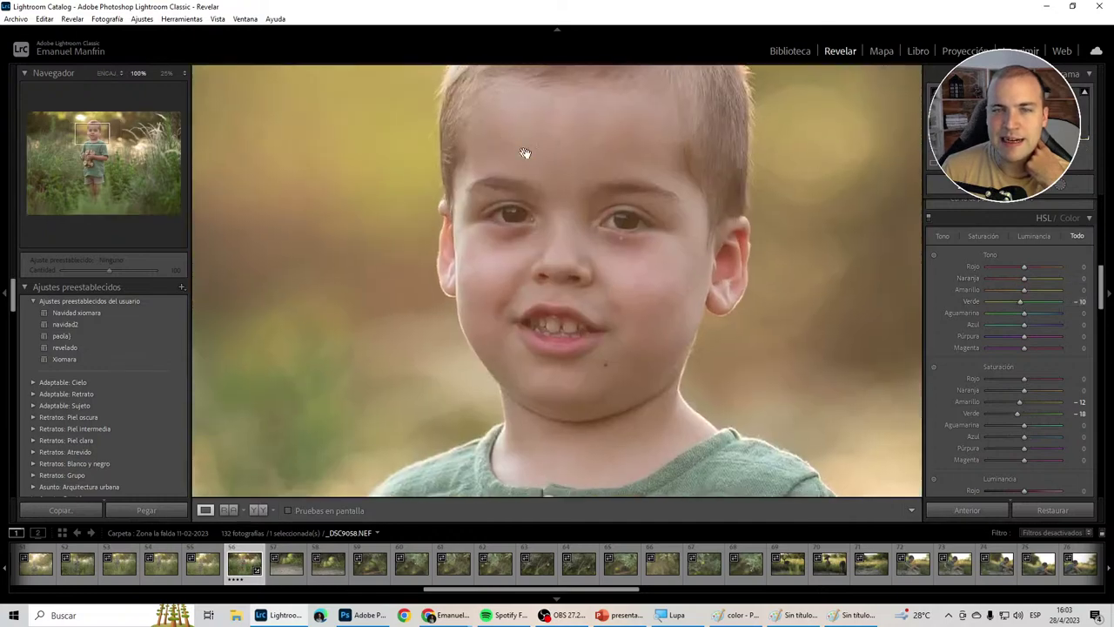
{"action": "left_click", "coordinate": [1031, 278]}
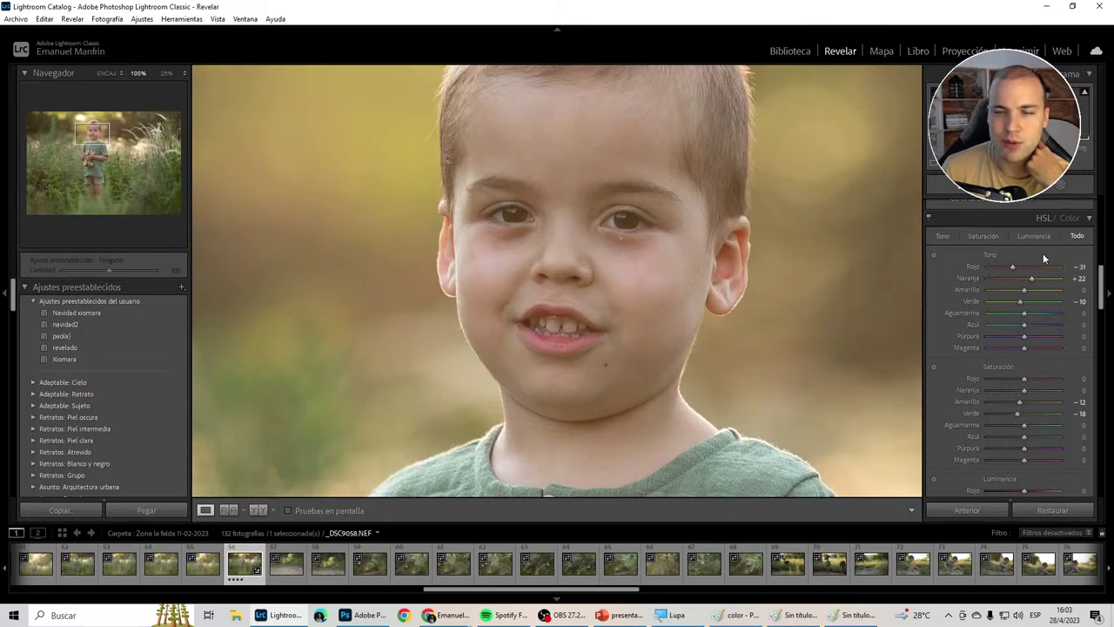
{"action": "left_click", "coordinate": [1018, 264]}
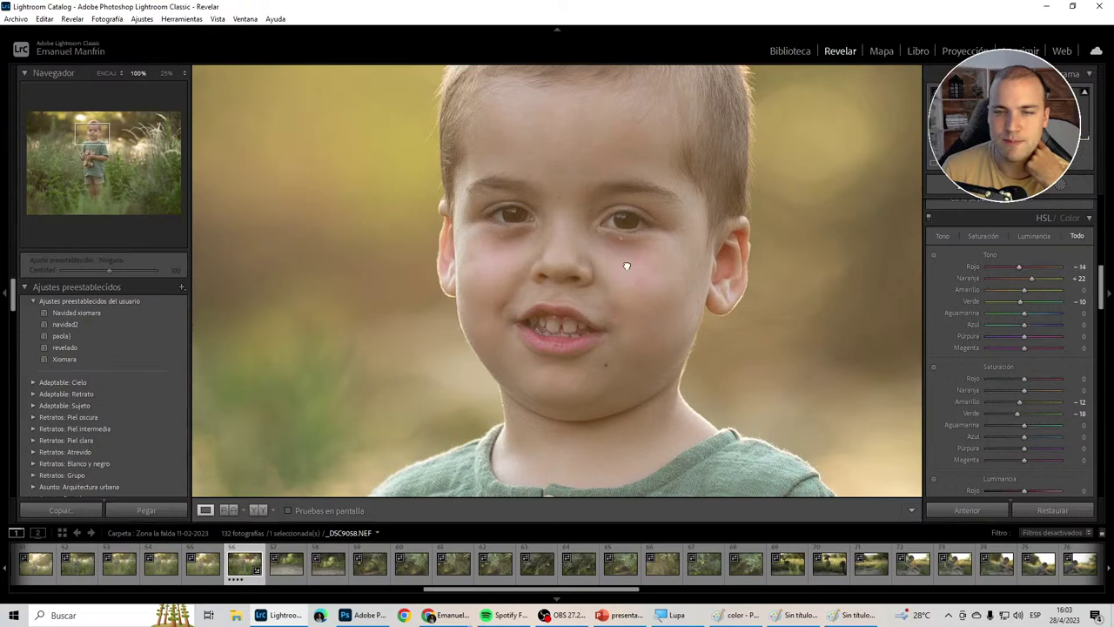
{"action": "left_click", "coordinate": [626, 264]}
{"action": "left_click", "coordinate": [1065, 508]}
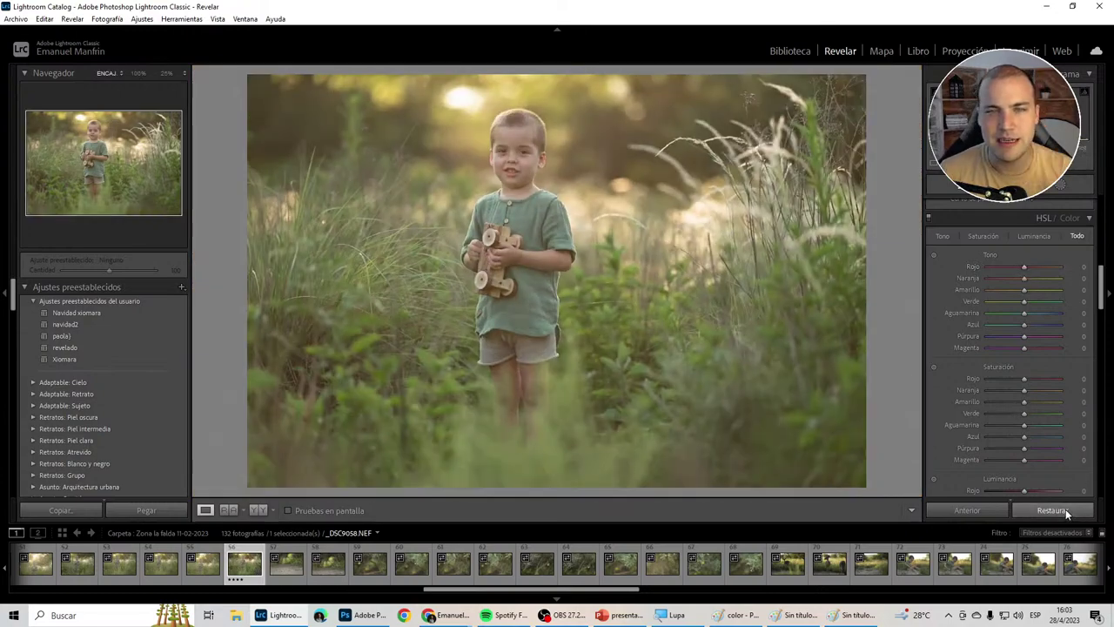
Undo the reset to bring back the red −14, orange +22 hue and yellow/green edits.
{"action": "key", "text": "ctrl+z"}
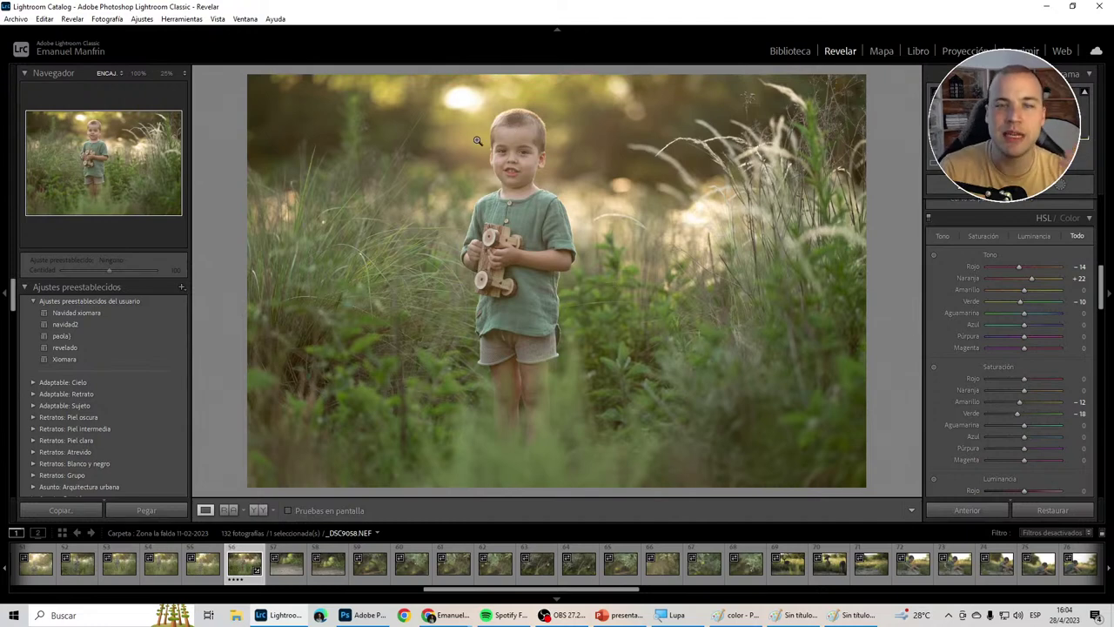
Edit _DSC9058.NEF in Adobe Photoshop, accepting the profile-mismatch warning.
{"action": "right_click", "coordinate": [564, 250]}
{"action": "mouse_move", "coordinate": [599, 354]}
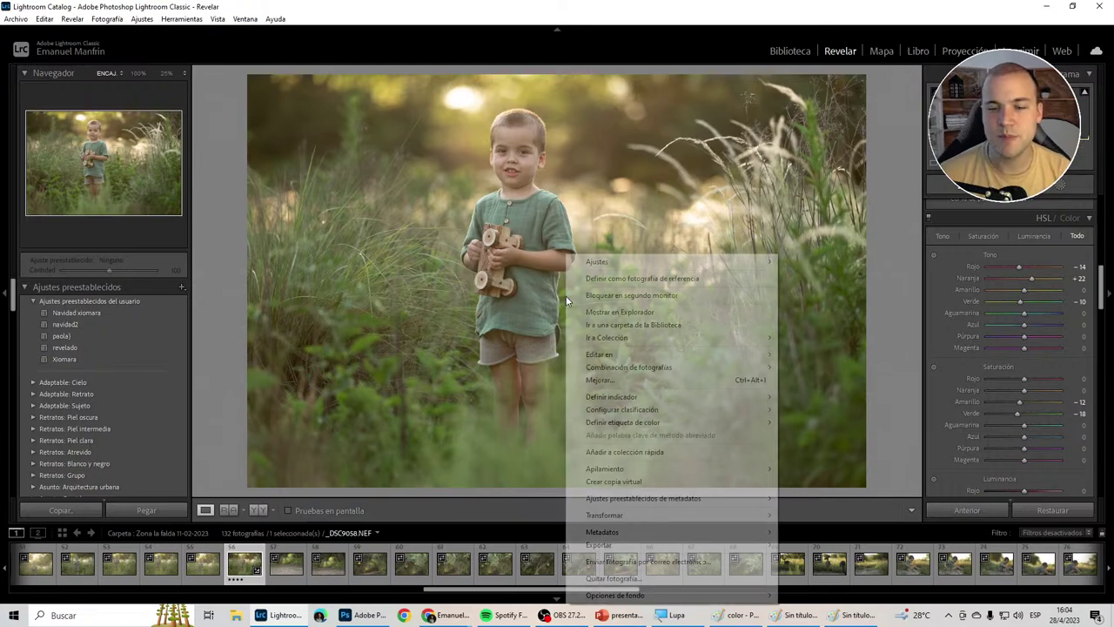
{"action": "left_click", "coordinate": [462, 231]}
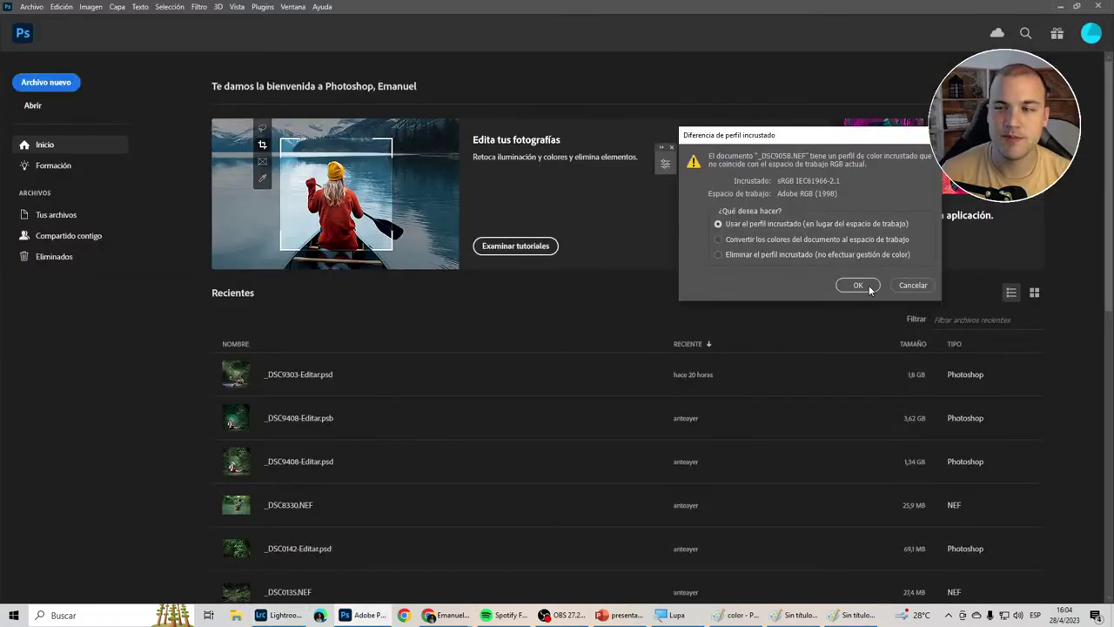
{"action": "left_click", "coordinate": [857, 286]}
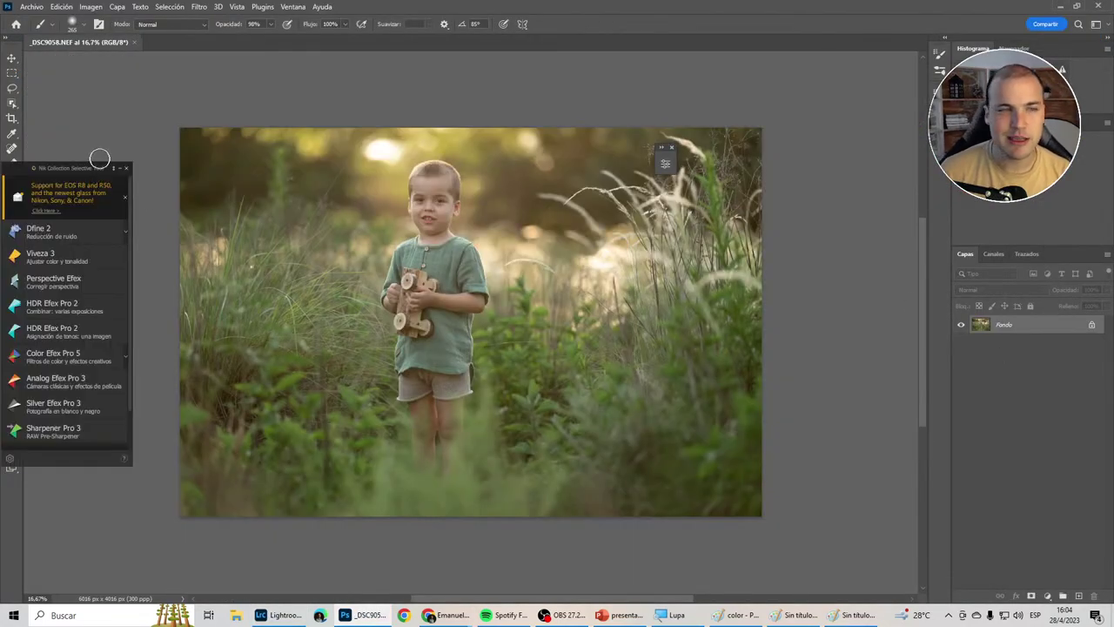
Add a Levels layer with the white input point moved left to brighten the photo.
{"action": "left_click", "coordinate": [126, 167]}
{"action": "scroll", "coordinate": [373, 228], "scroll_direction": "up", "scroll_amount": 1}
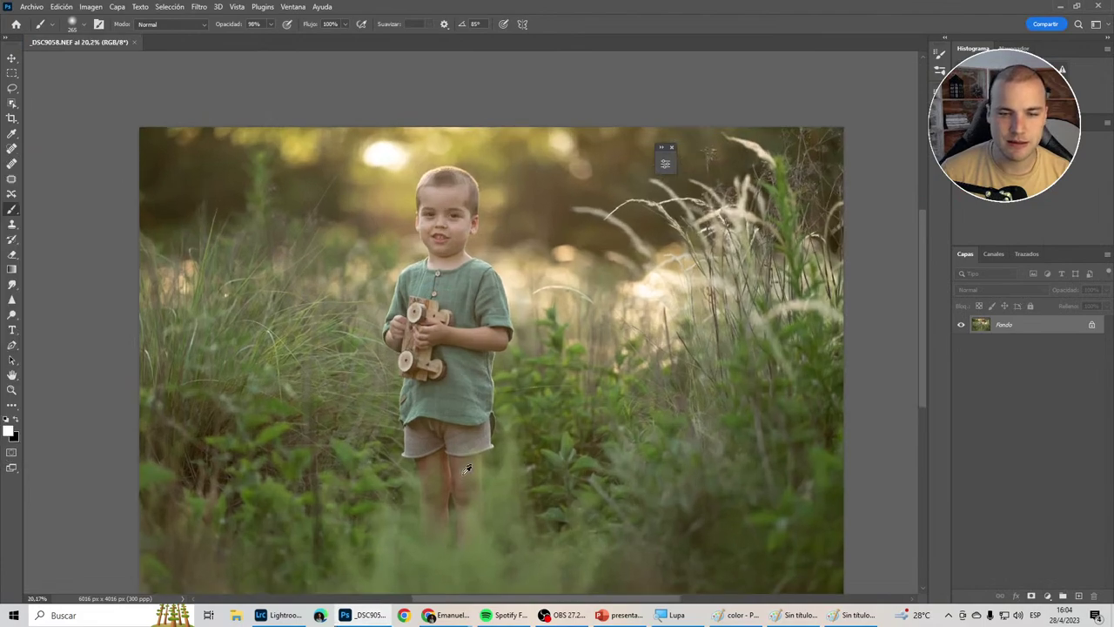
{"action": "scroll", "coordinate": [451, 396], "scroll_direction": "up", "scroll_amount": 3}
{"action": "scroll", "coordinate": [452, 396], "scroll_direction": "up", "scroll_amount": 2}
{"action": "scroll", "coordinate": [451, 396], "scroll_direction": "down", "scroll_amount": 1}
{"action": "scroll", "coordinate": [451, 396], "scroll_direction": "down", "scroll_amount": 5}
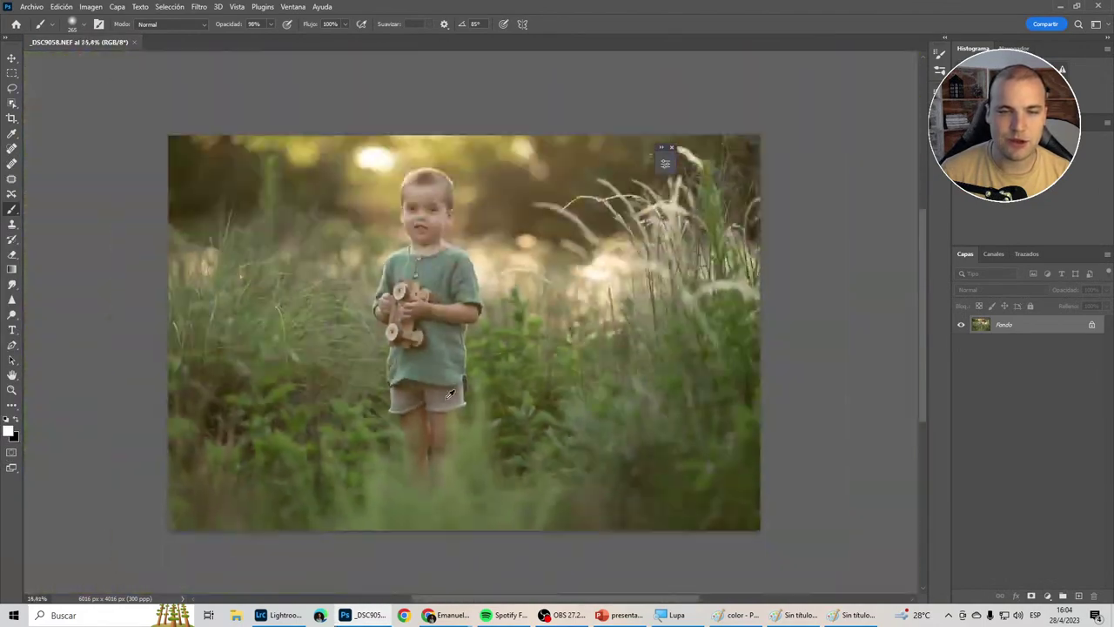
{"action": "scroll", "coordinate": [439, 370], "scroll_direction": "up", "scroll_amount": 1}
{"action": "scroll", "coordinate": [402, 323], "scroll_direction": "down", "scroll_amount": 1}
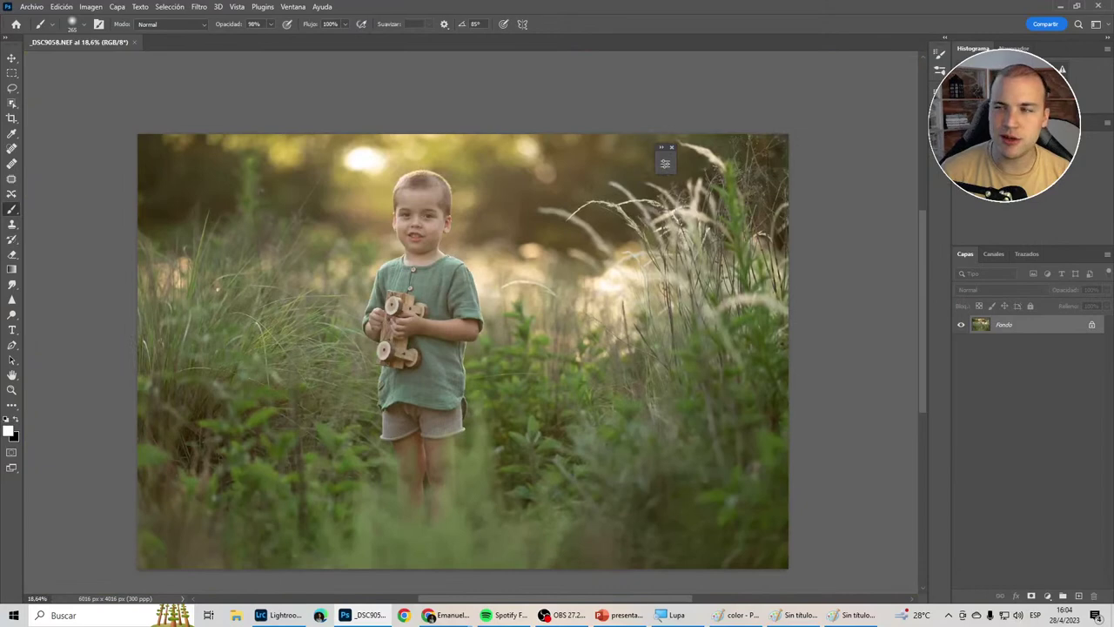
{"action": "left_click", "coordinate": [665, 163]}
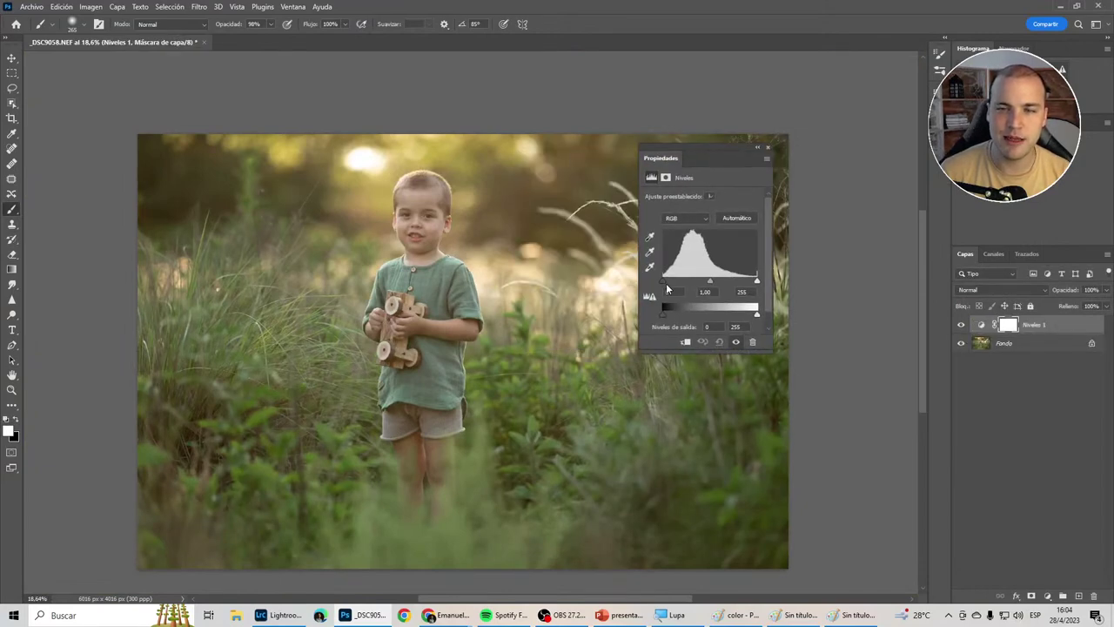
{"action": "left_click_drag", "start_coordinate": [756, 281], "coordinate": [747, 281]}
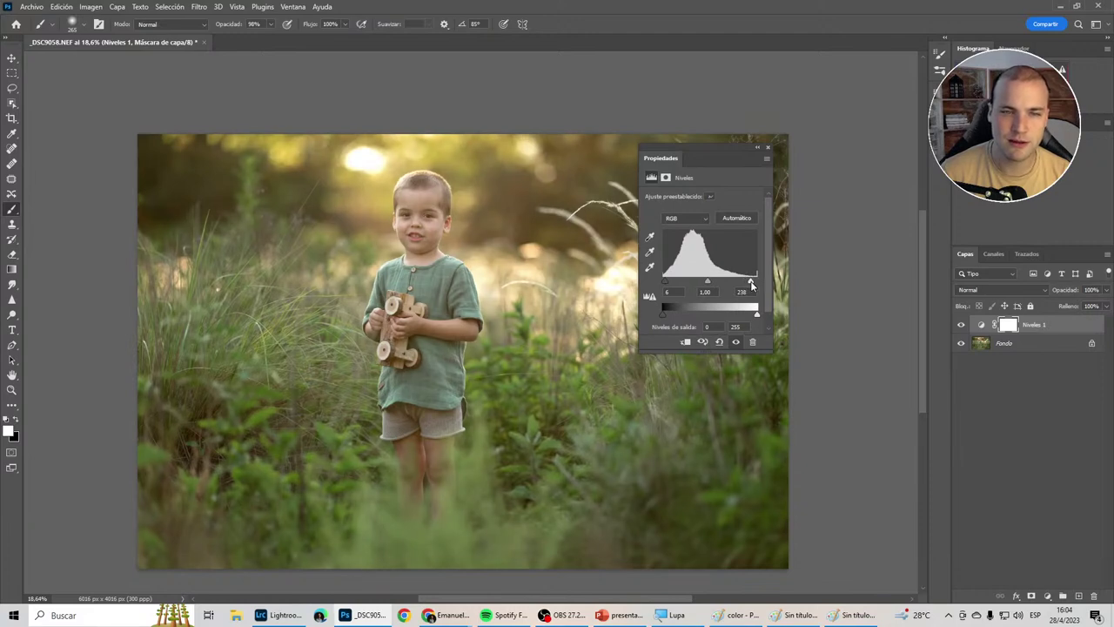
{"action": "left_click", "coordinate": [757, 148]}
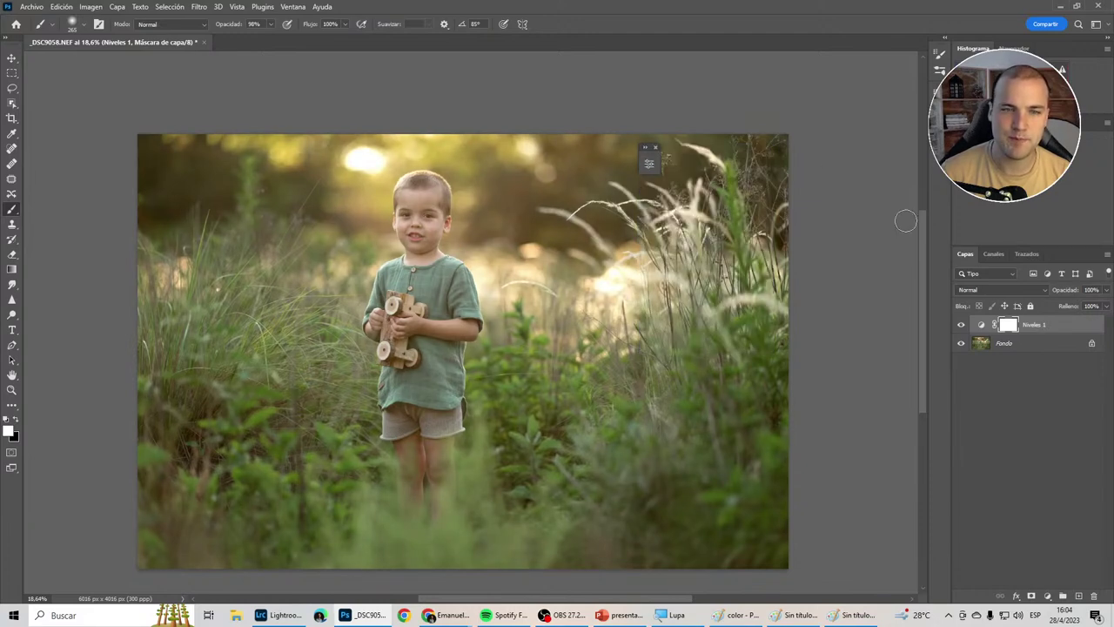
Add a Color Balance layer pushing shadows toward blue and highlights toward yellow (−10).
{"action": "key", "text": "ctrl+b"}
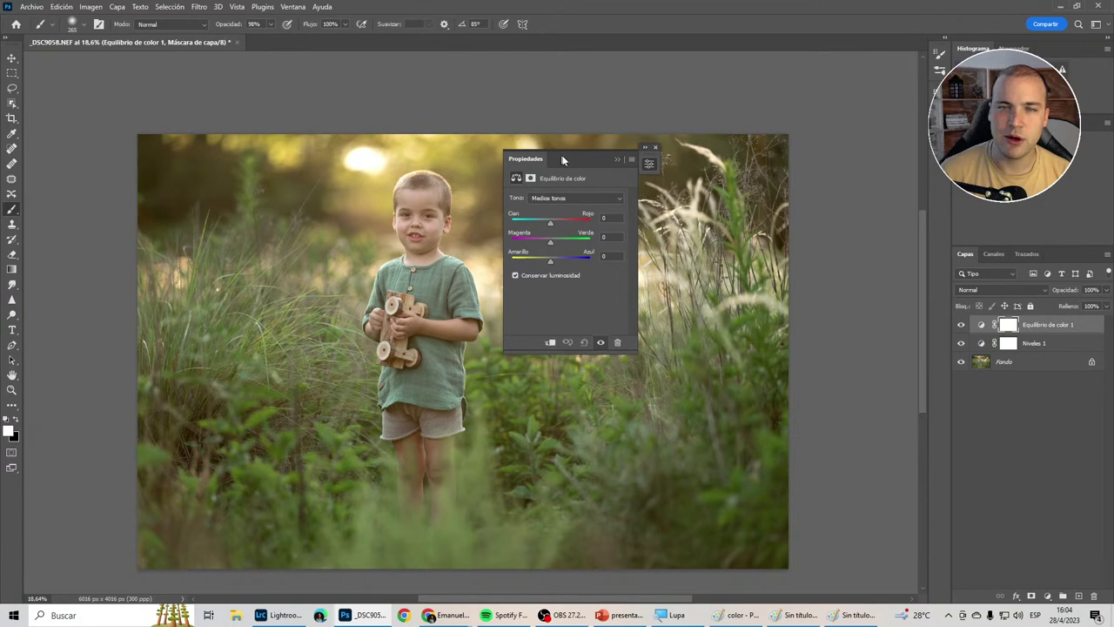
{"action": "left_click_drag", "start_coordinate": [561, 159], "coordinate": [725, 160]}
{"action": "left_click", "coordinate": [709, 200]}
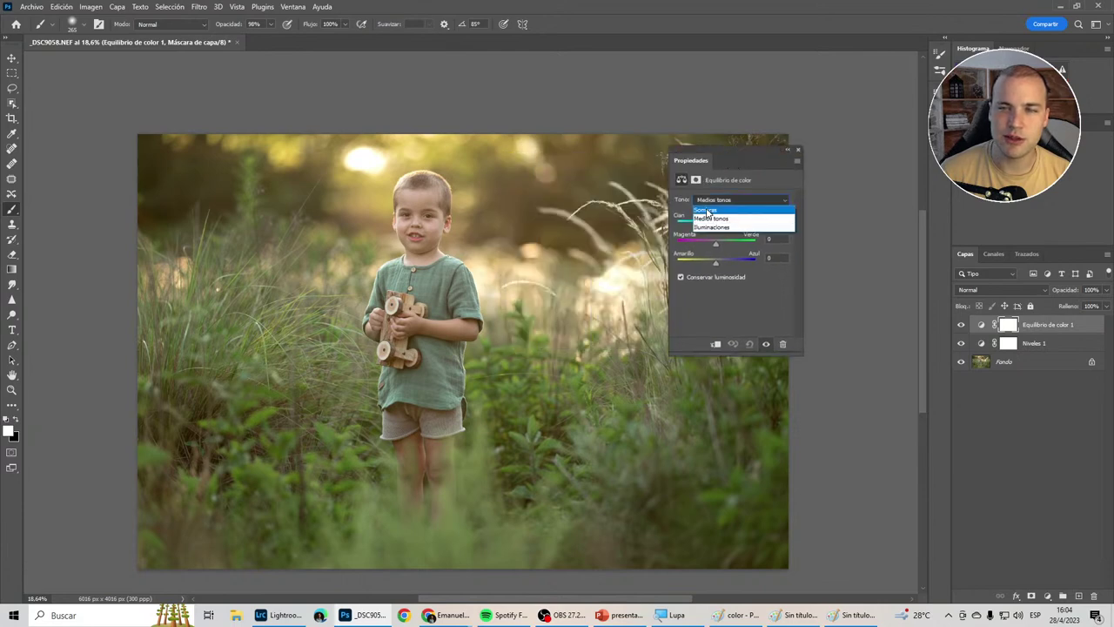
{"action": "left_click", "coordinate": [719, 263]}
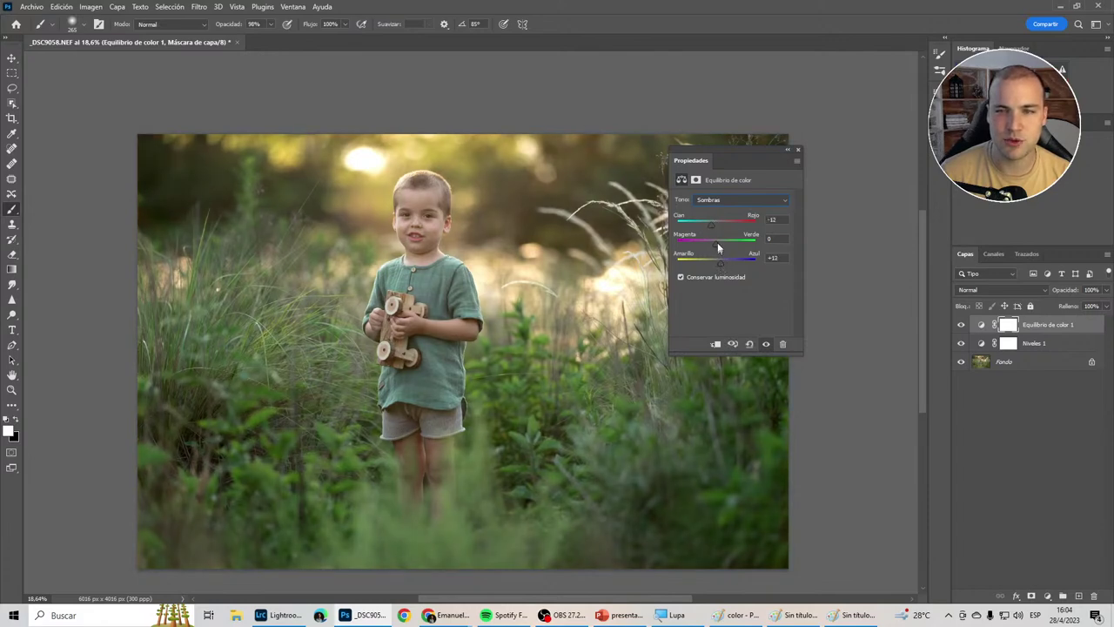
{"action": "left_click", "coordinate": [739, 200]}
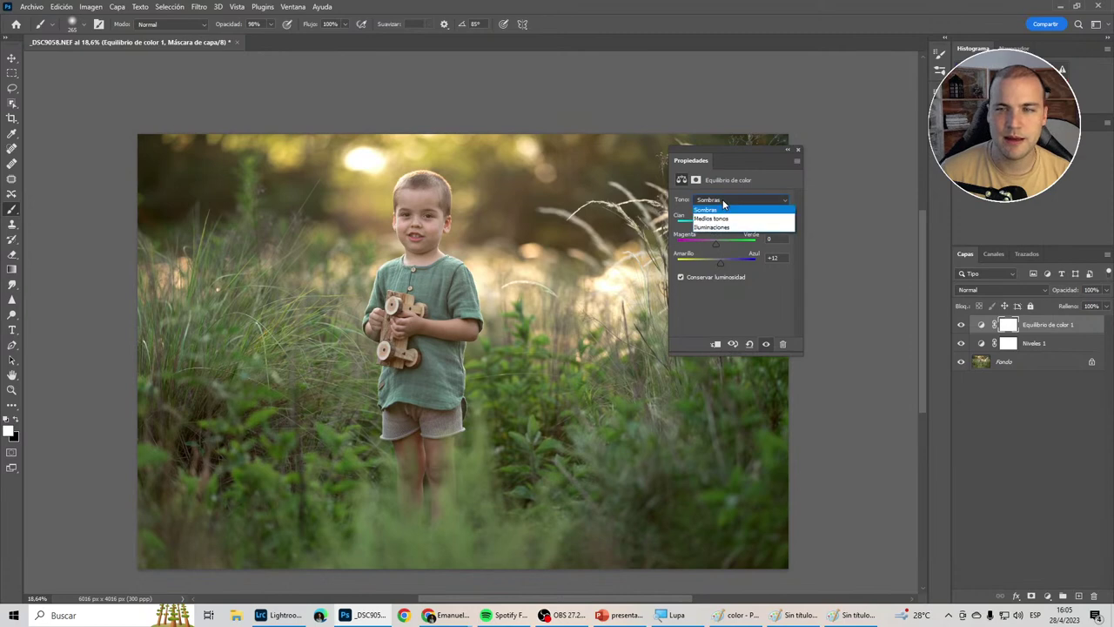
{"action": "left_click", "coordinate": [713, 222]}
{"action": "left_click_drag", "start_coordinate": [713, 264], "coordinate": [711, 264]}
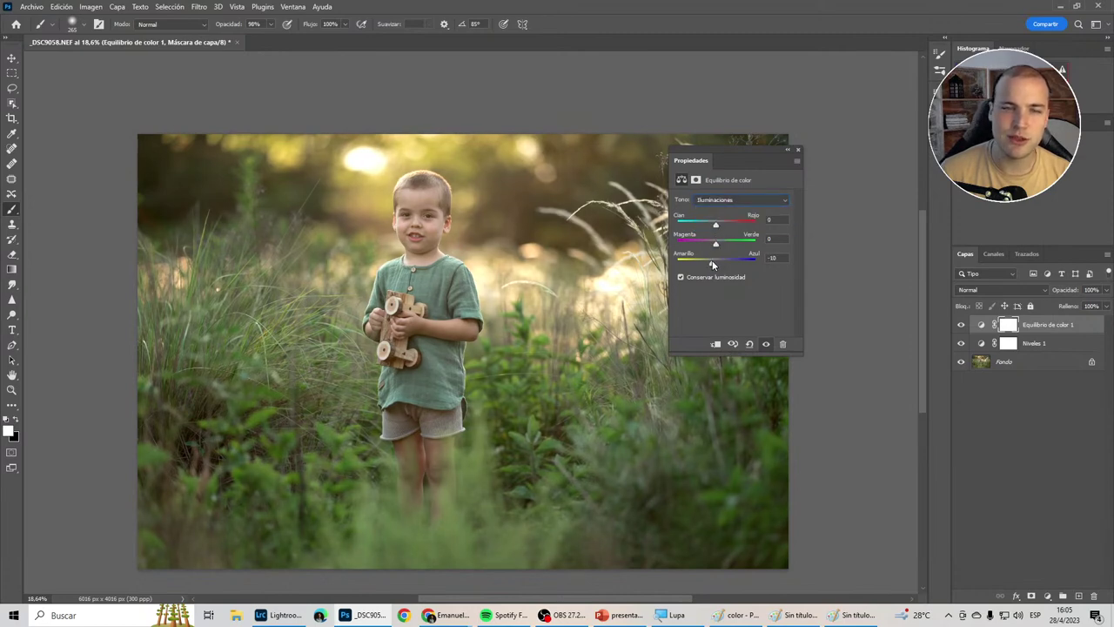
{"action": "left_click", "coordinate": [719, 202]}
{"action": "left_click", "coordinate": [718, 228]}
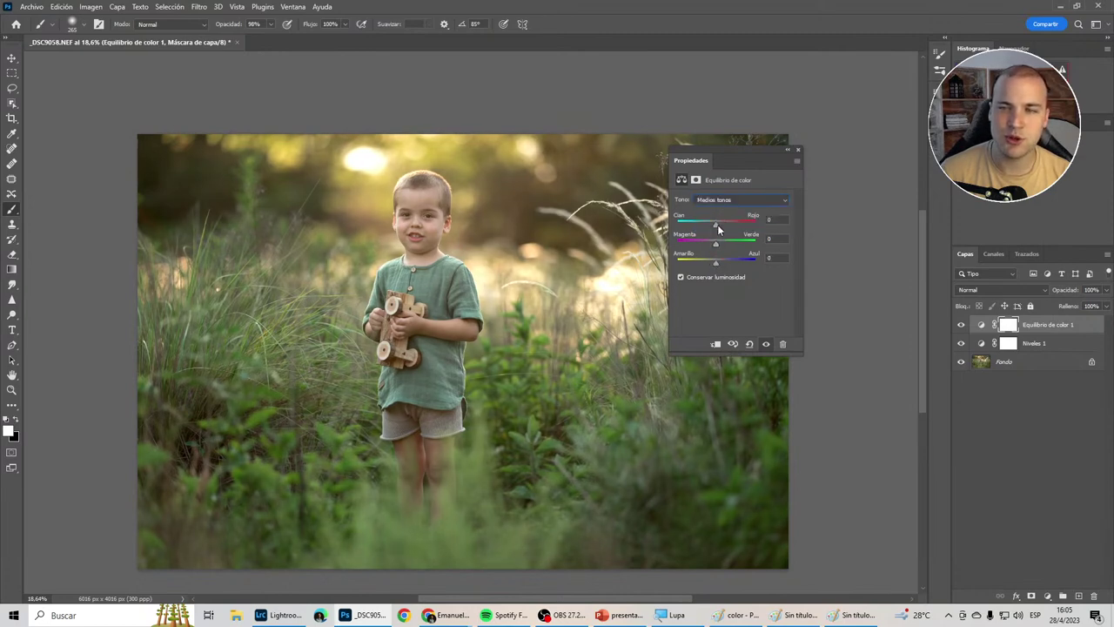
Toggle Niveles 1 and Equilibrio de color 1 visibility to compare, leaving both shown.
{"action": "left_click", "coordinate": [787, 159]}
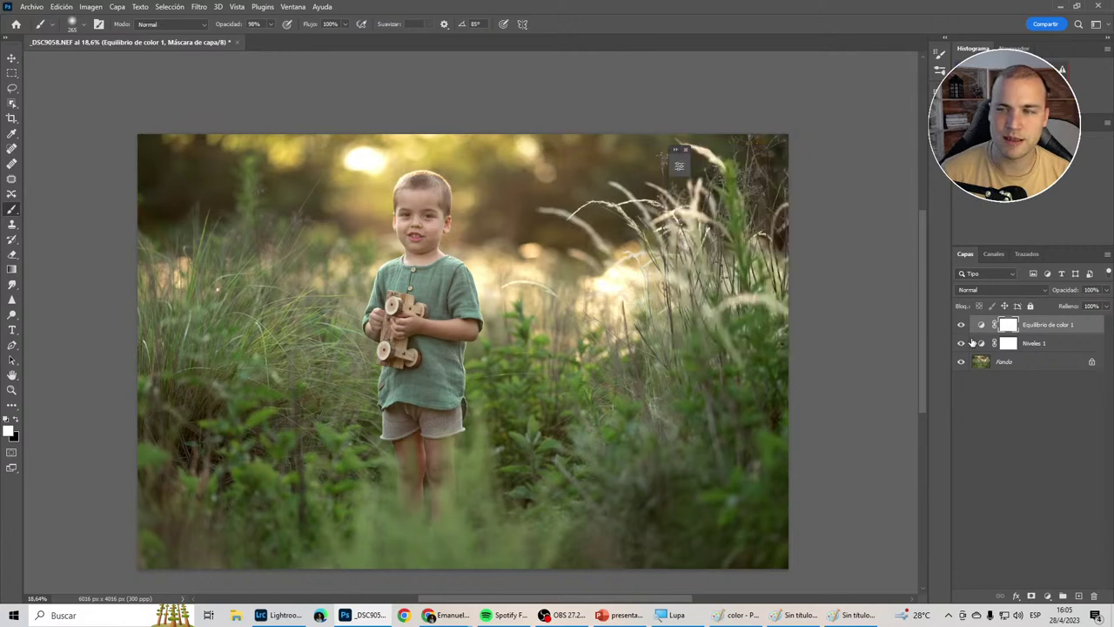
{"action": "left_click", "coordinate": [960, 342]}
{"action": "left_click", "coordinate": [960, 342]}
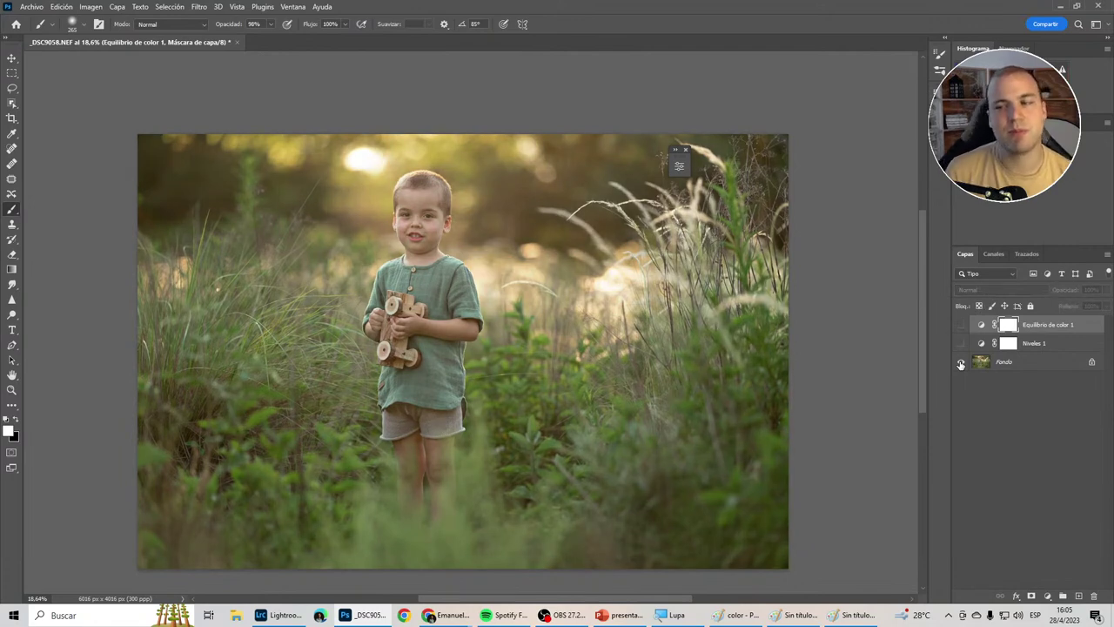
{"action": "left_click", "coordinate": [961, 364], "text": "alt"}
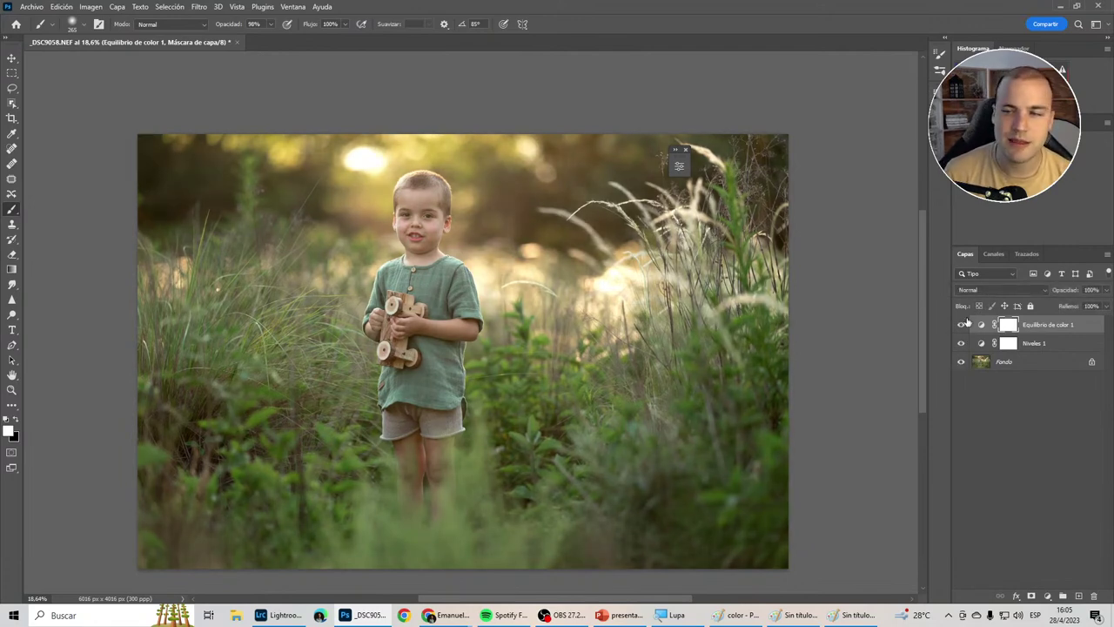
{"action": "left_click", "coordinate": [961, 323]}
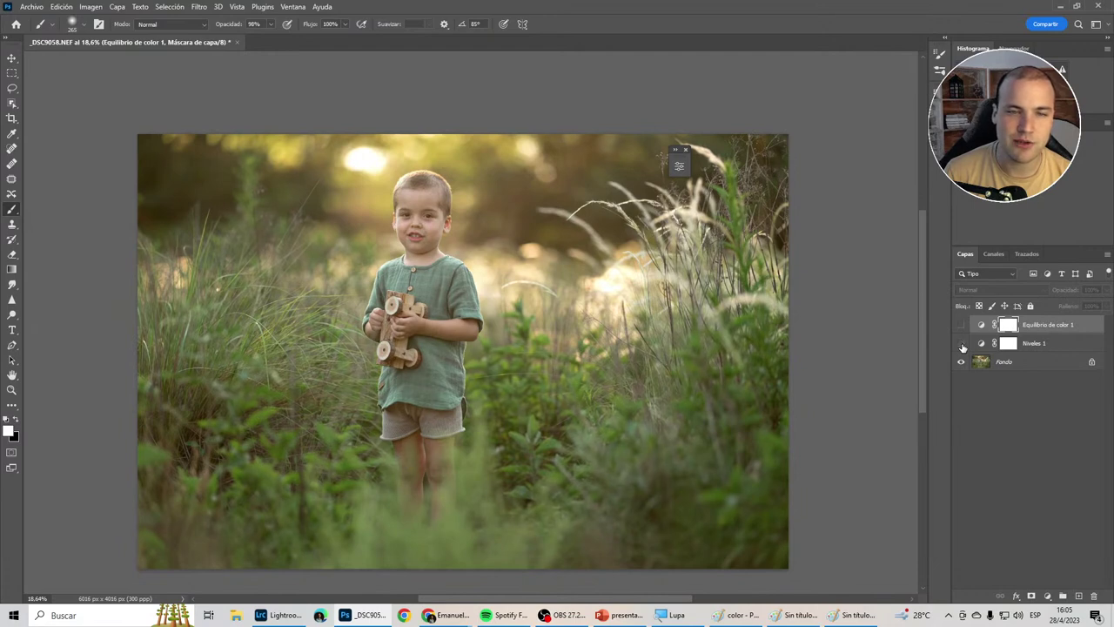
{"action": "left_click", "coordinate": [961, 325]}
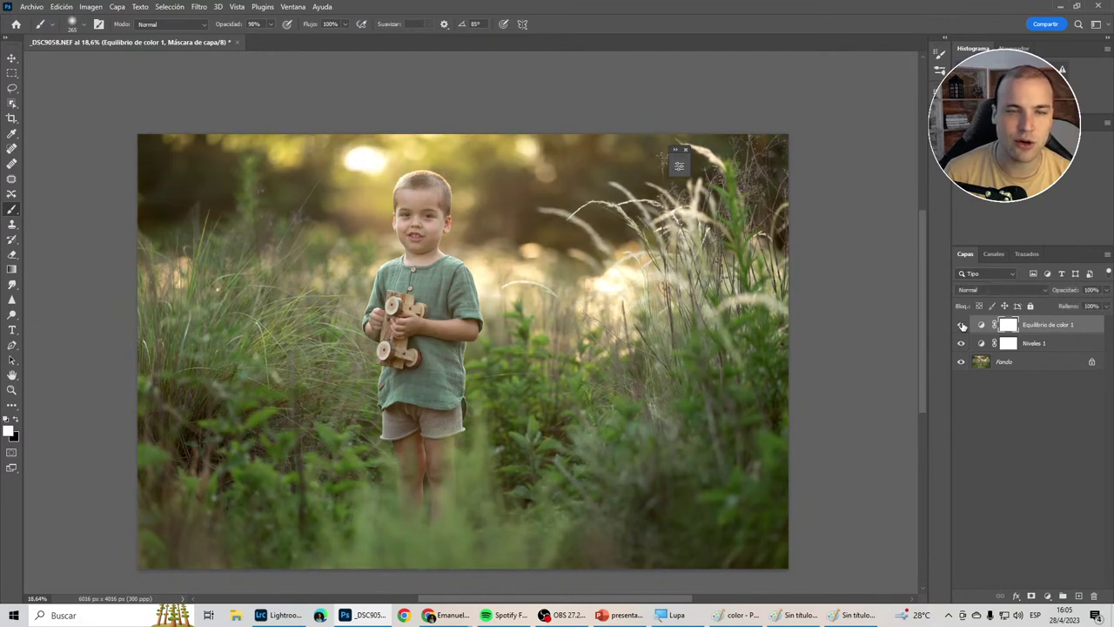
{"action": "left_click", "coordinate": [961, 325]}
{"action": "left_click", "coordinate": [962, 325]}
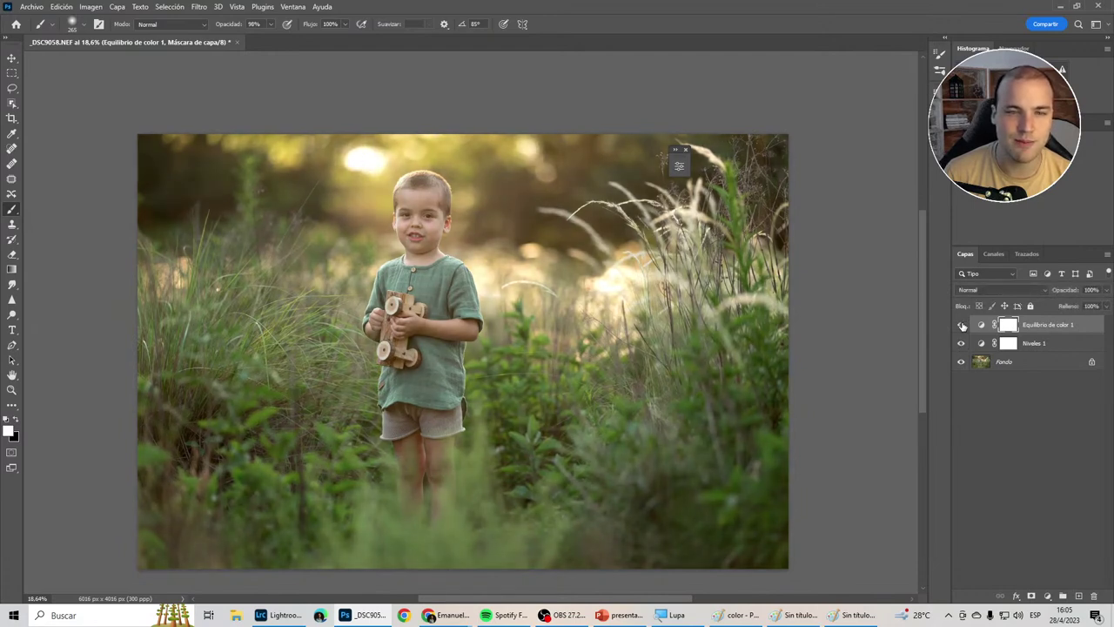
{"action": "left_click", "coordinate": [961, 324]}
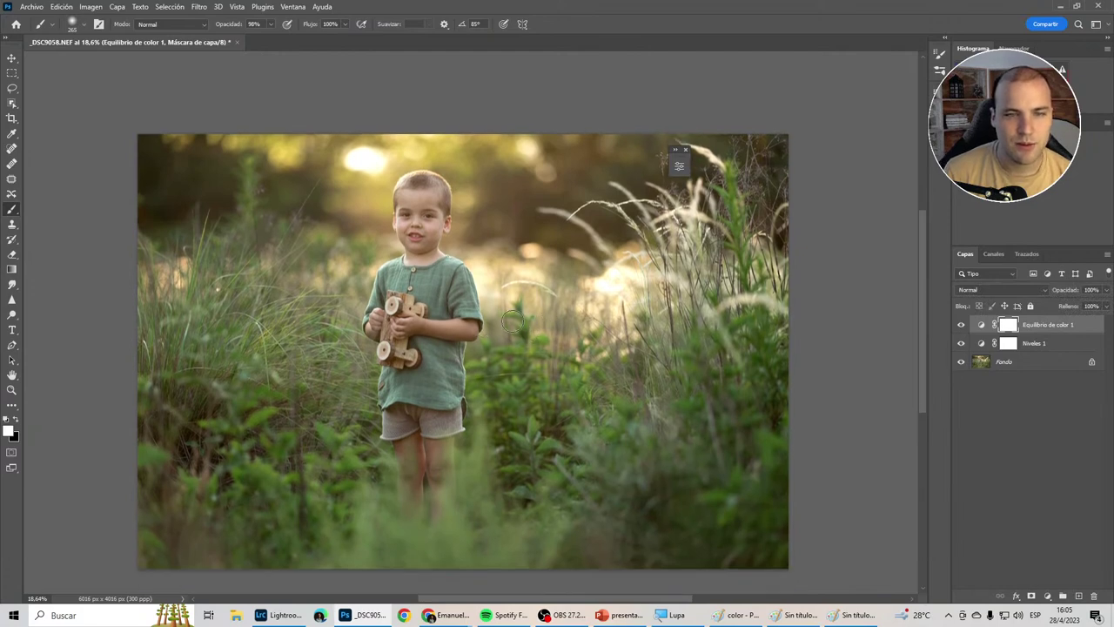
Extend the canvas upward with a free-ratio crop, adding a black strip above the photo.
{"action": "key", "text": "c"}
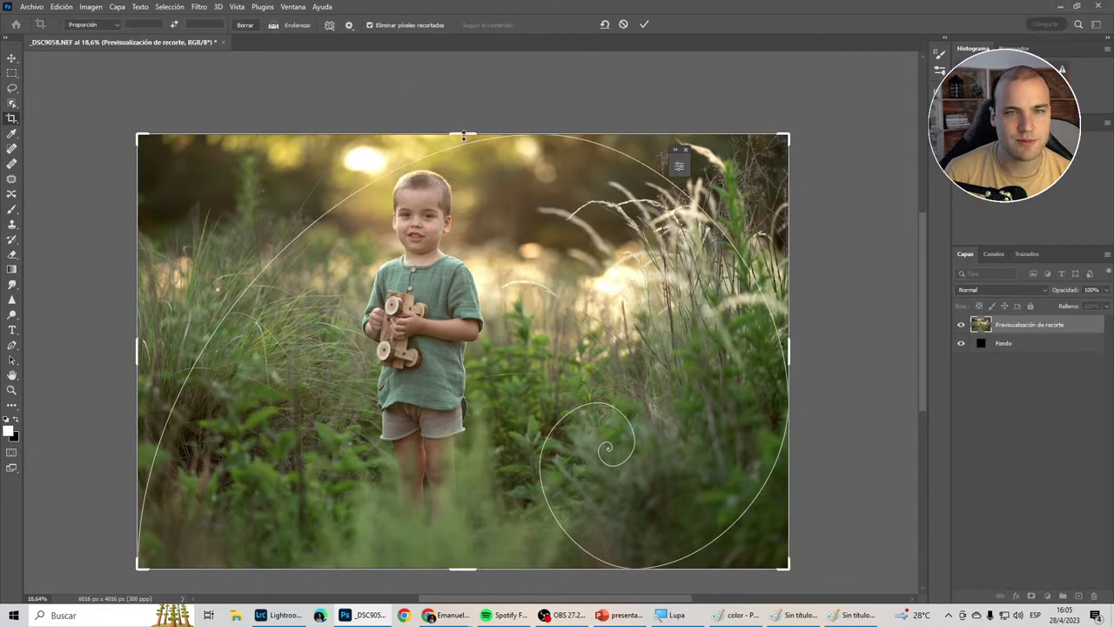
{"action": "left_click_drag", "start_coordinate": [463, 135], "coordinate": [463, 110]}
{"action": "key", "text": "Escape"}
{"action": "left_click", "coordinate": [93, 24]}
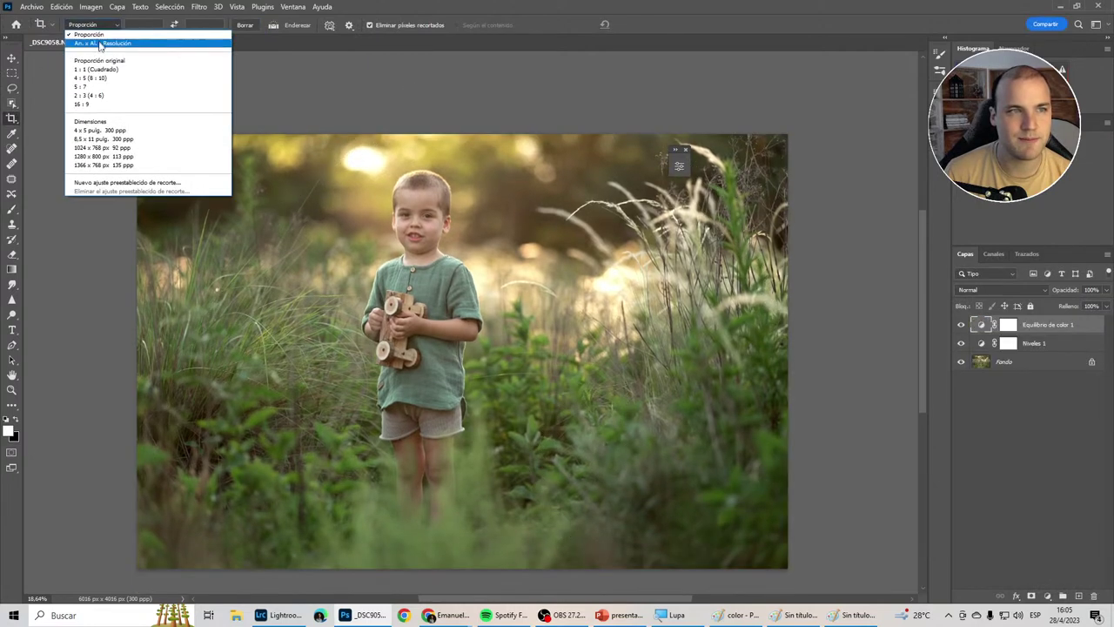
{"action": "left_click", "coordinate": [97, 60]}
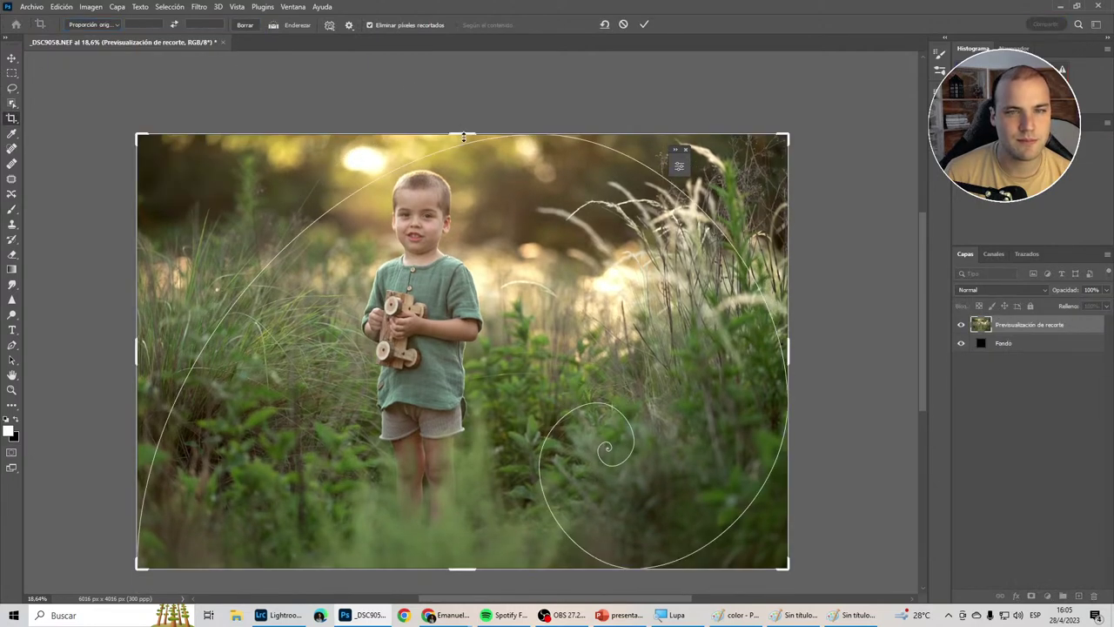
{"action": "left_click", "coordinate": [329, 24]}
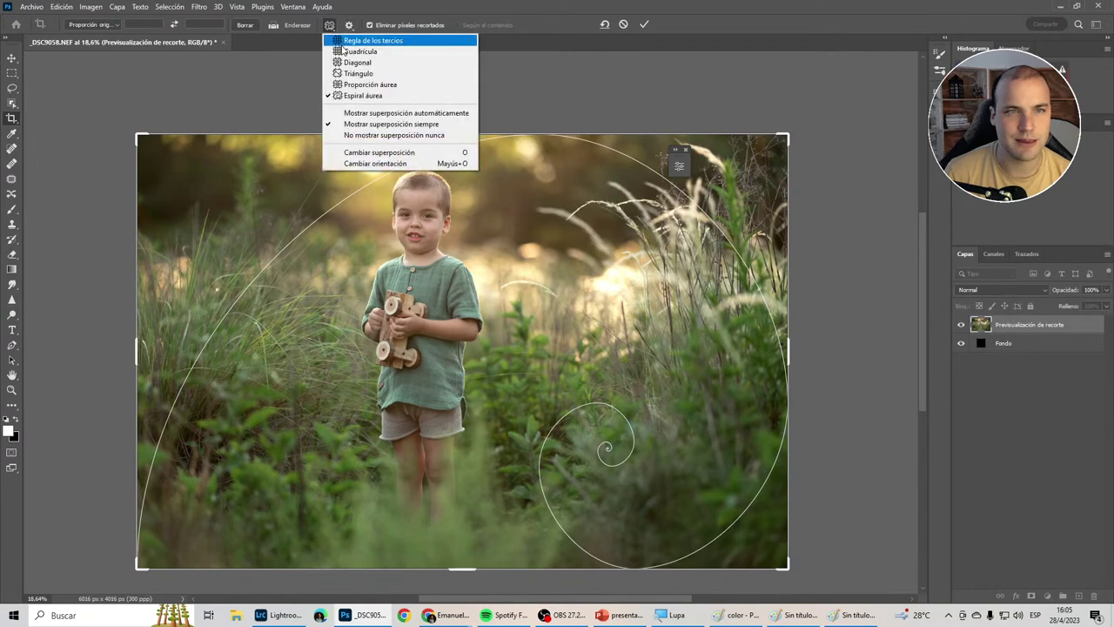
{"action": "left_click", "coordinate": [357, 39]}
{"action": "left_click_drag", "start_coordinate": [462, 135], "coordinate": [463, 107]}
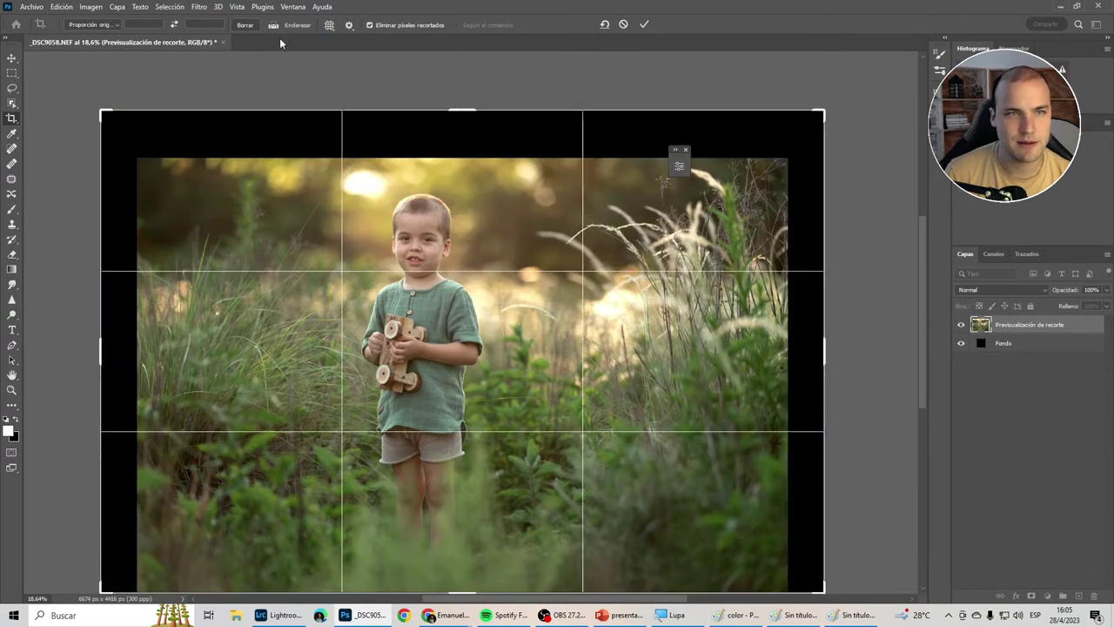
{"action": "left_click", "coordinate": [245, 25]}
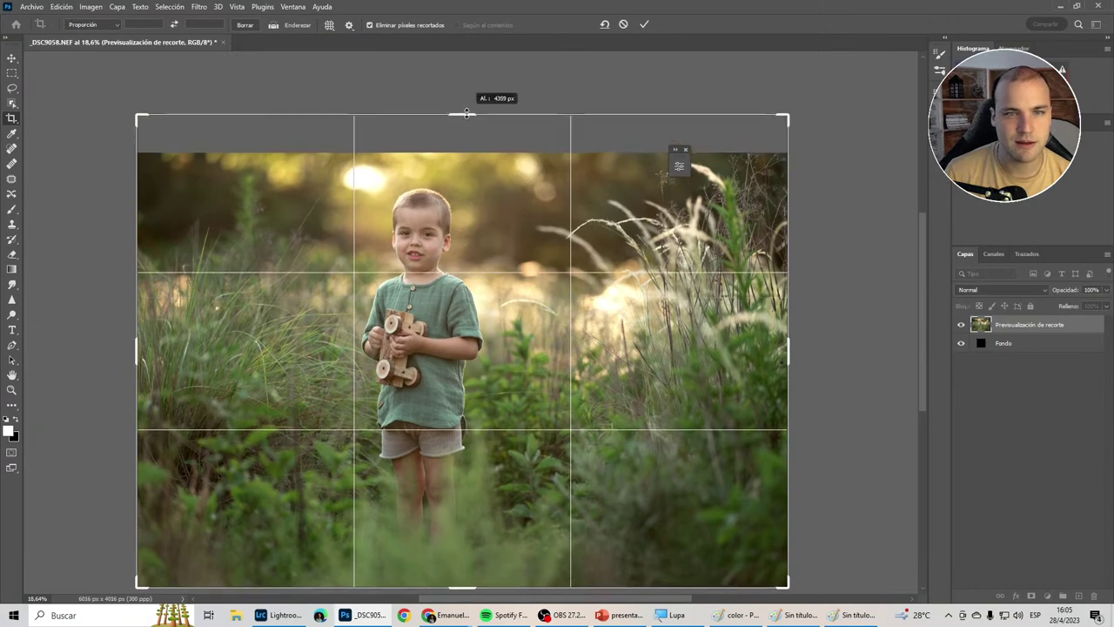
{"action": "left_click_drag", "start_coordinate": [475, 132], "coordinate": [468, 113]}
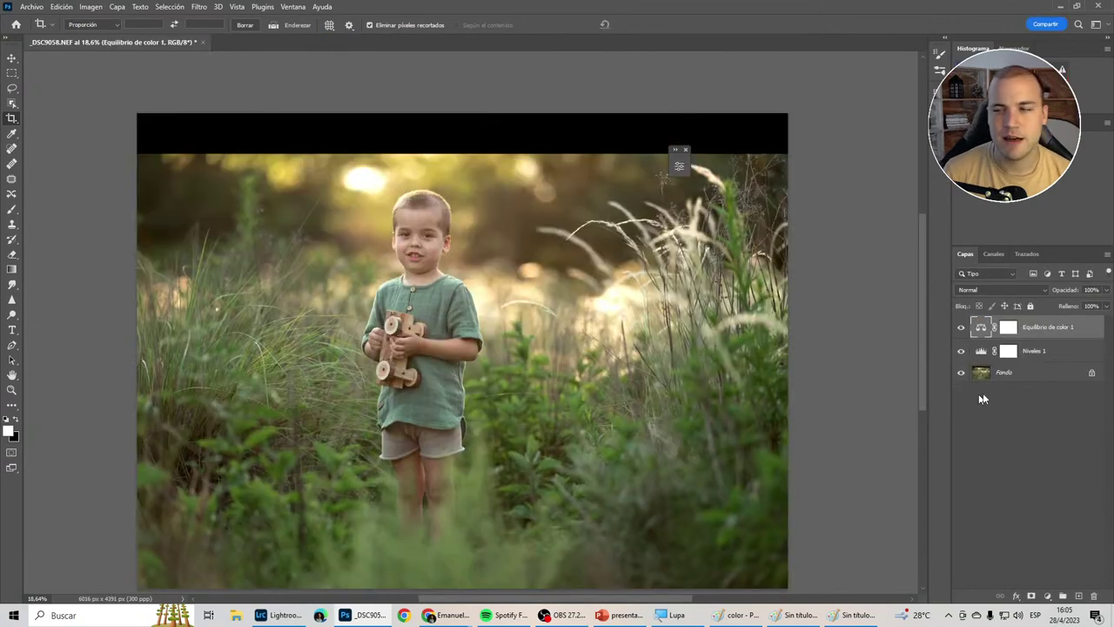
{"action": "key", "text": "Return"}
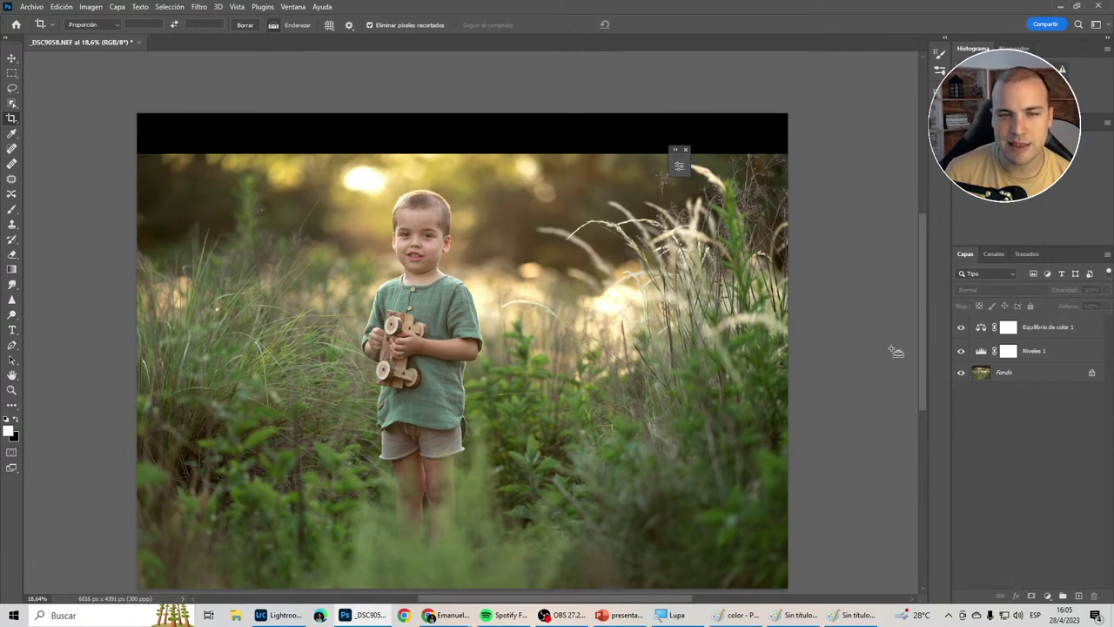
Stamp all visible layers into Capa 1 and marquee-select the black strip above the photo.
{"action": "key", "text": "ctrl+shift+alt+e"}
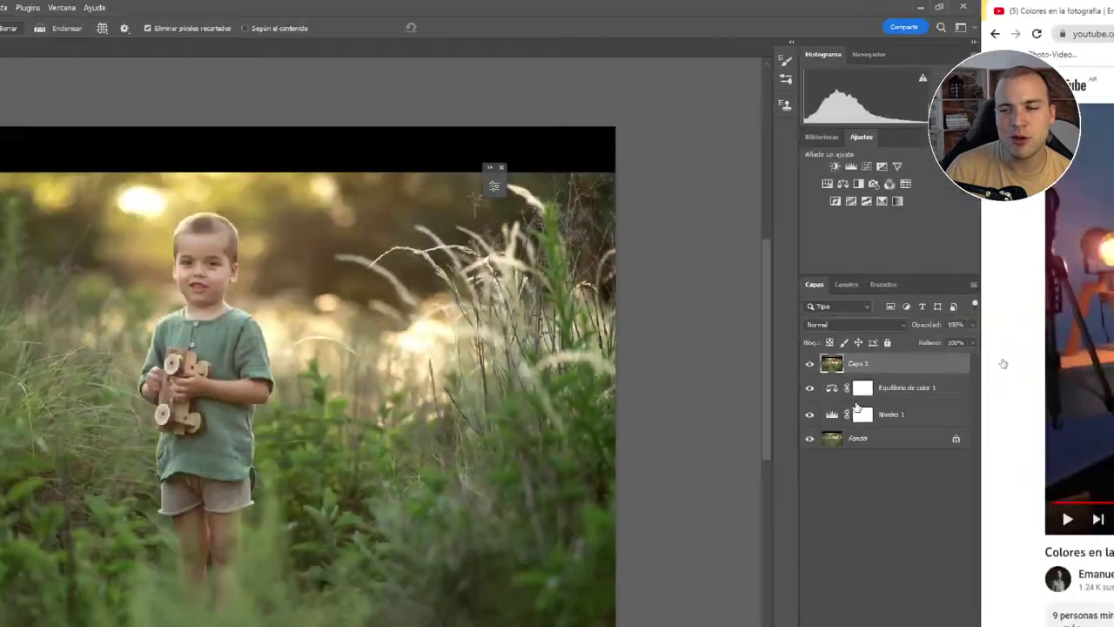
{"action": "left_click", "coordinate": [1005, 394], "text": "shift"}
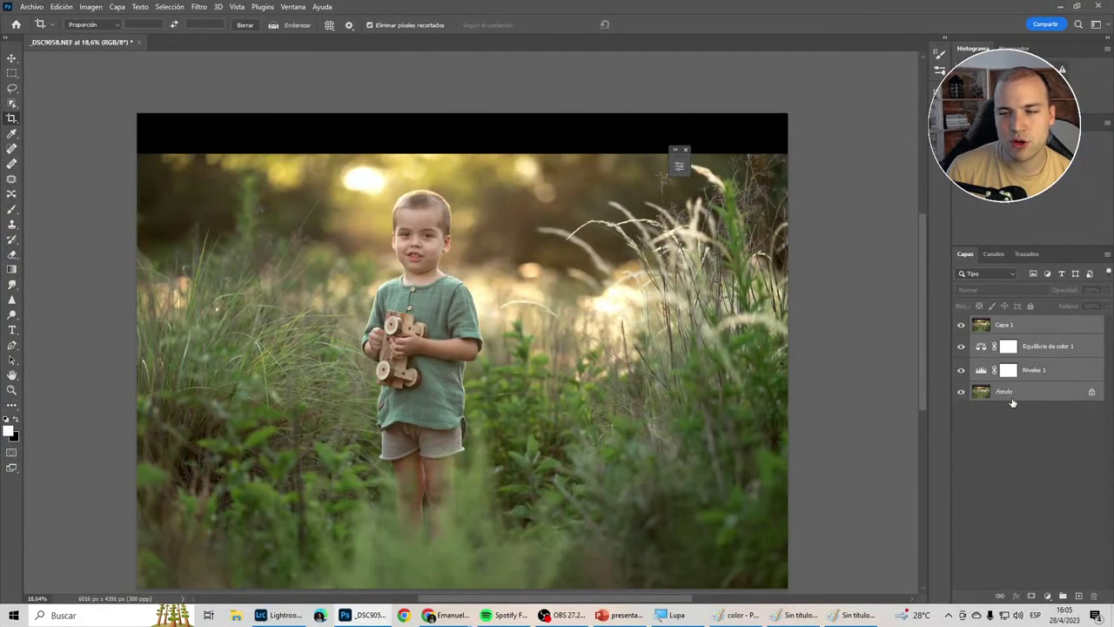
{"action": "key", "text": "ctrl+e"}
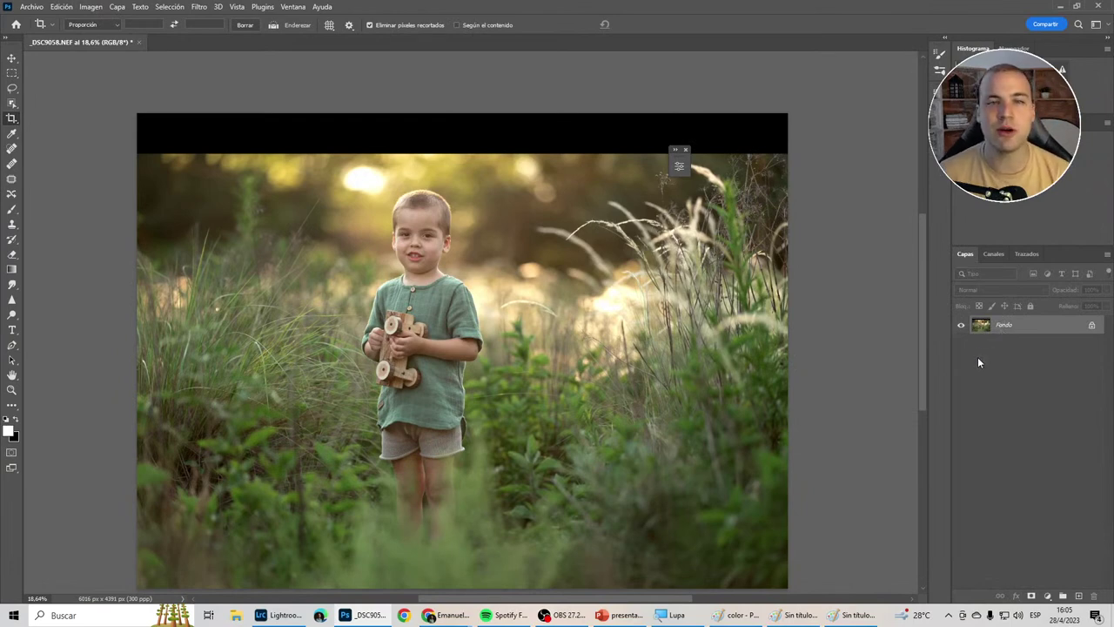
{"action": "key", "text": "ctrl+z"}
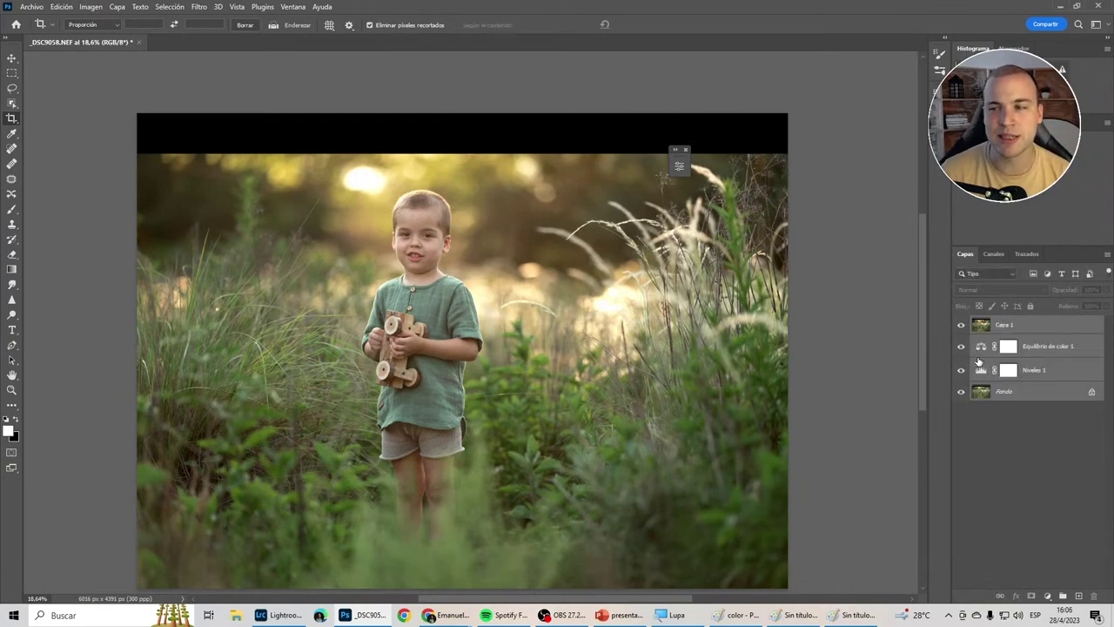
{"action": "left_click", "coordinate": [997, 457]}
{"action": "left_click", "coordinate": [995, 325]}
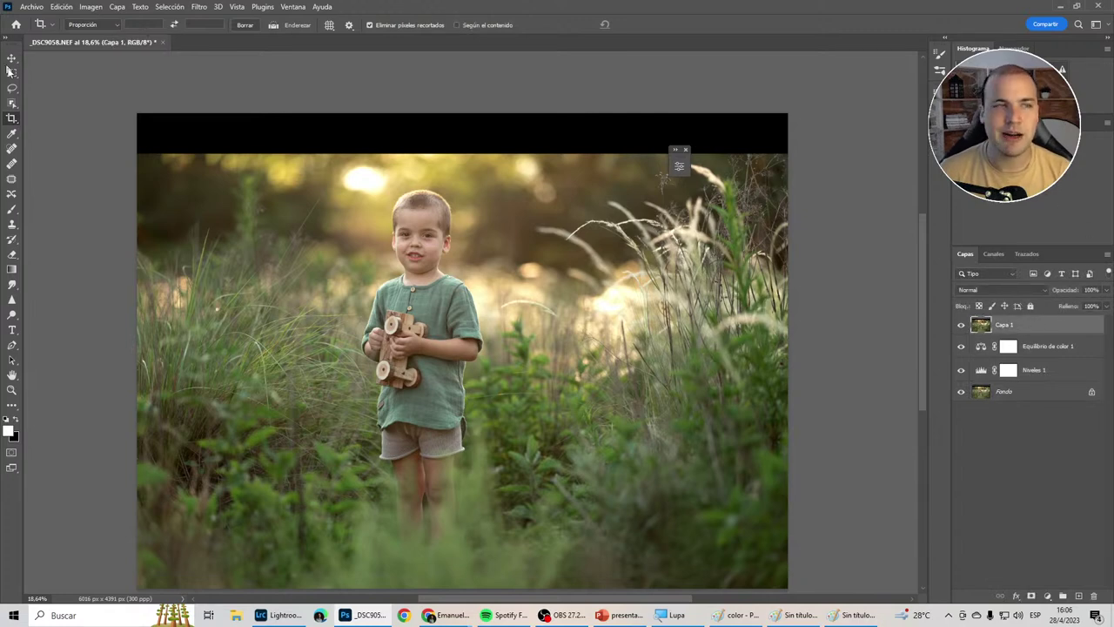
{"action": "left_click", "coordinate": [11, 73]}
{"action": "left_click_drag", "start_coordinate": [109, 84], "coordinate": [833, 154]}
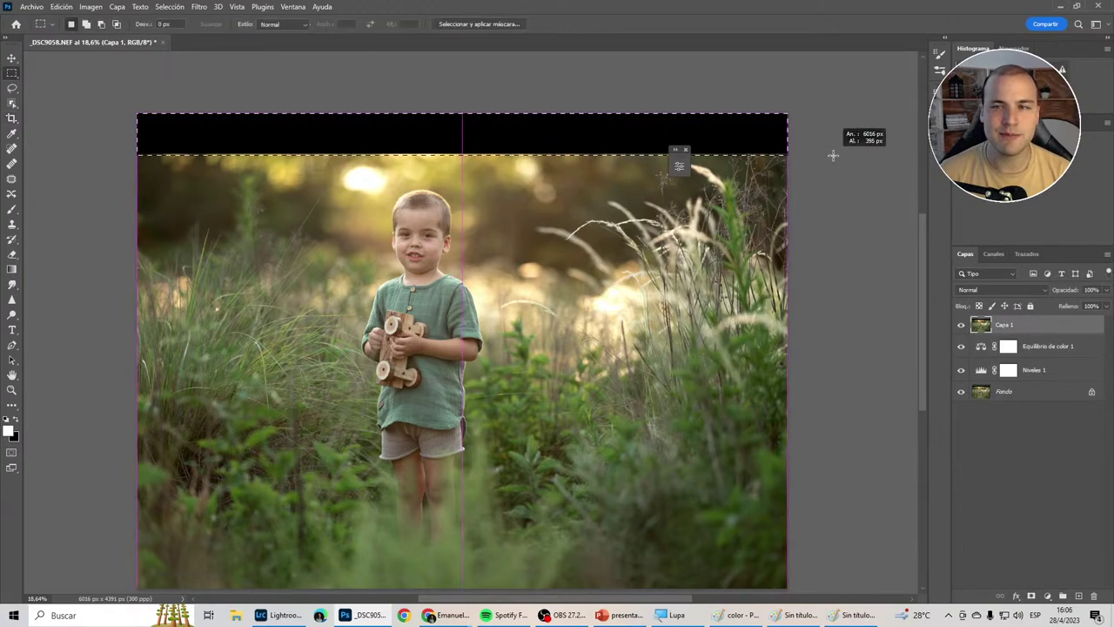
Content-aware fill the selected black strip with an adjusted sampling area, output to a new layer.
{"action": "left_click", "coordinate": [90, 7]}
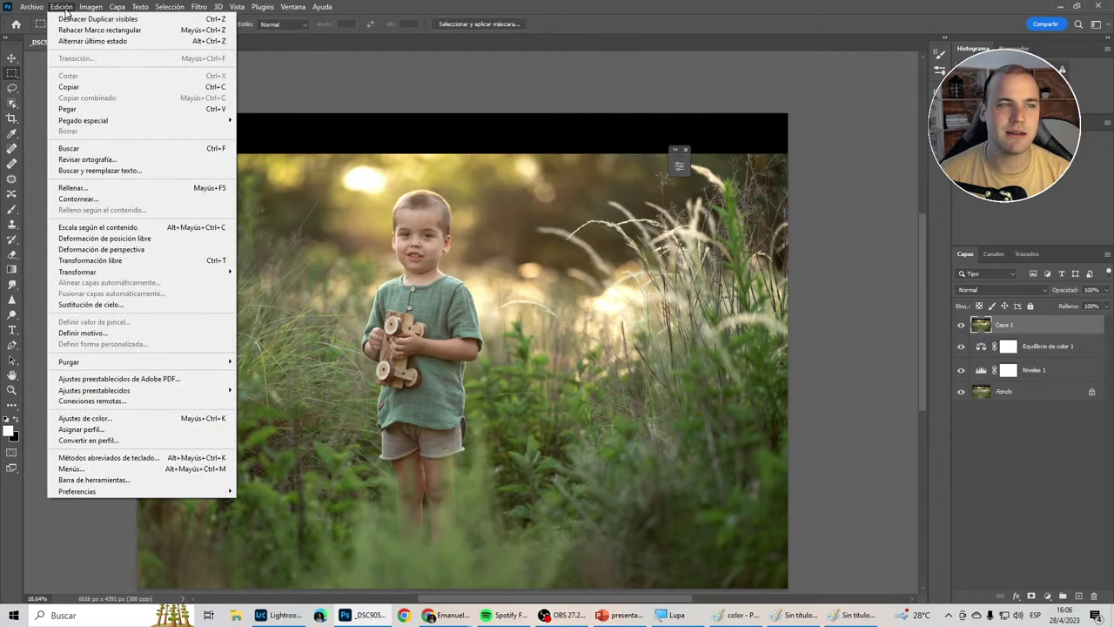
{"action": "key", "text": "Escape"}
{"action": "left_click_drag", "start_coordinate": [113, 87], "coordinate": [804, 155]}
{"action": "left_click", "coordinate": [61, 7]}
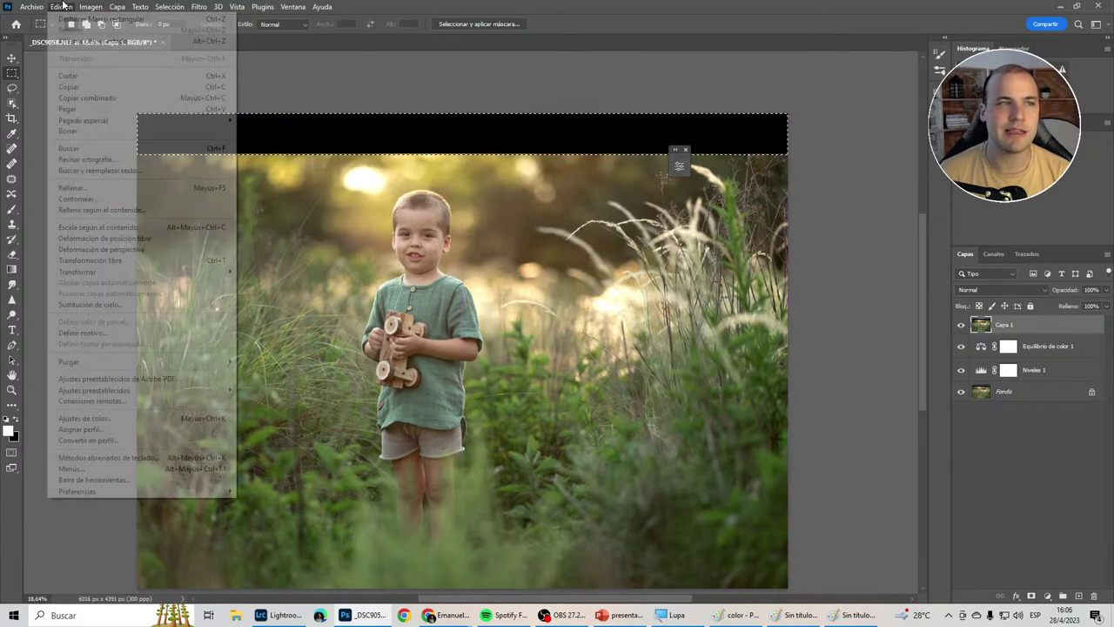
{"action": "left_click", "coordinate": [115, 212]}
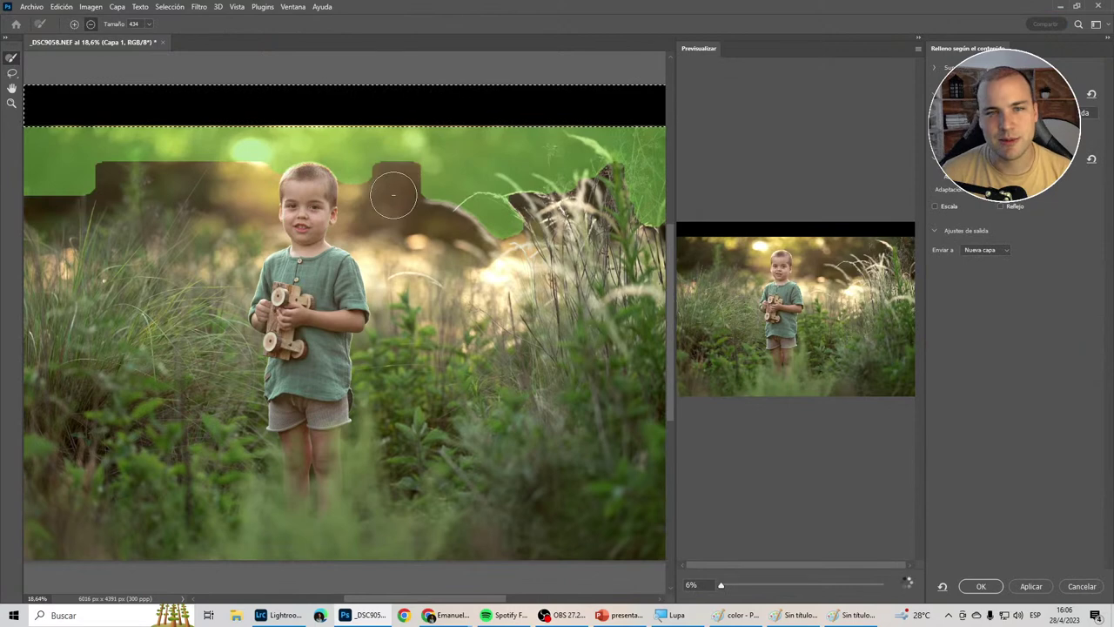
{"action": "mouse_move", "coordinate": [399, 171]}
{"action": "left_mouse_down"}
{"action": "mouse_move", "coordinate": [435, 198]}
{"action": "mouse_move", "coordinate": [116, 170]}
{"action": "mouse_move", "coordinate": [40, 213]}
{"action": "left_mouse_up"}
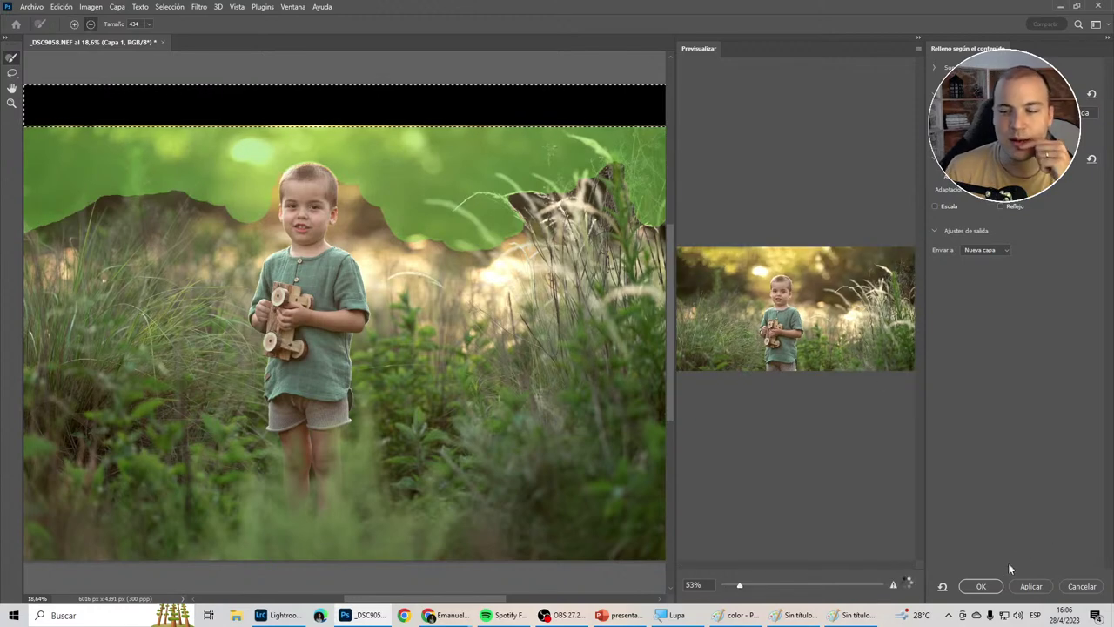
{"action": "left_click", "coordinate": [982, 586]}
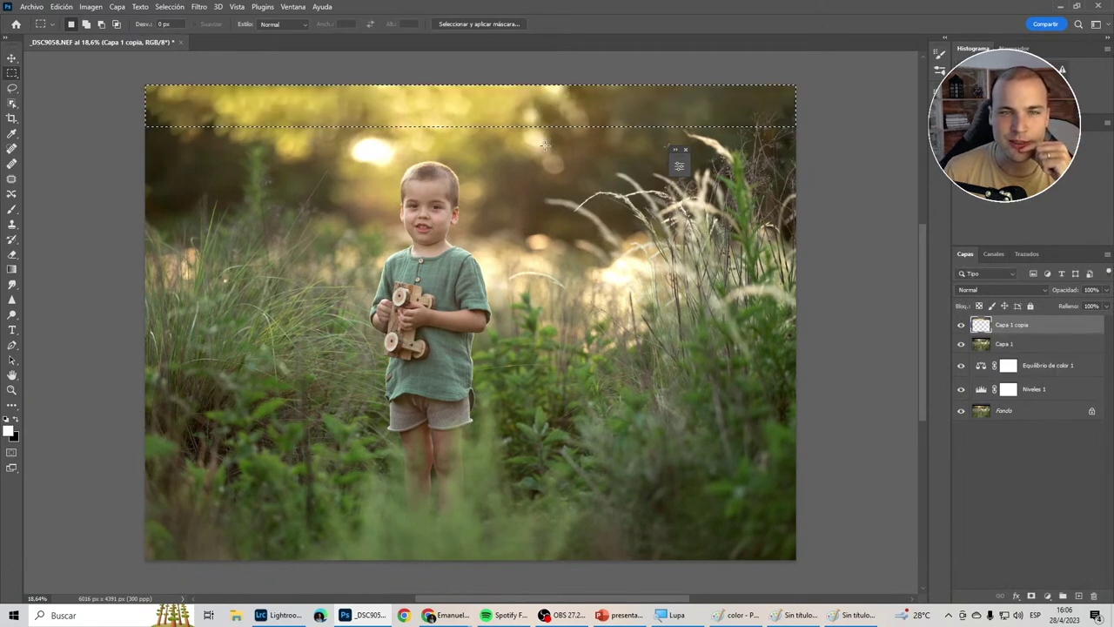
Deselect the top strip and apply a minimal 0,1 px Gaussian blur.
{"action": "key", "text": "ctrl+d"}
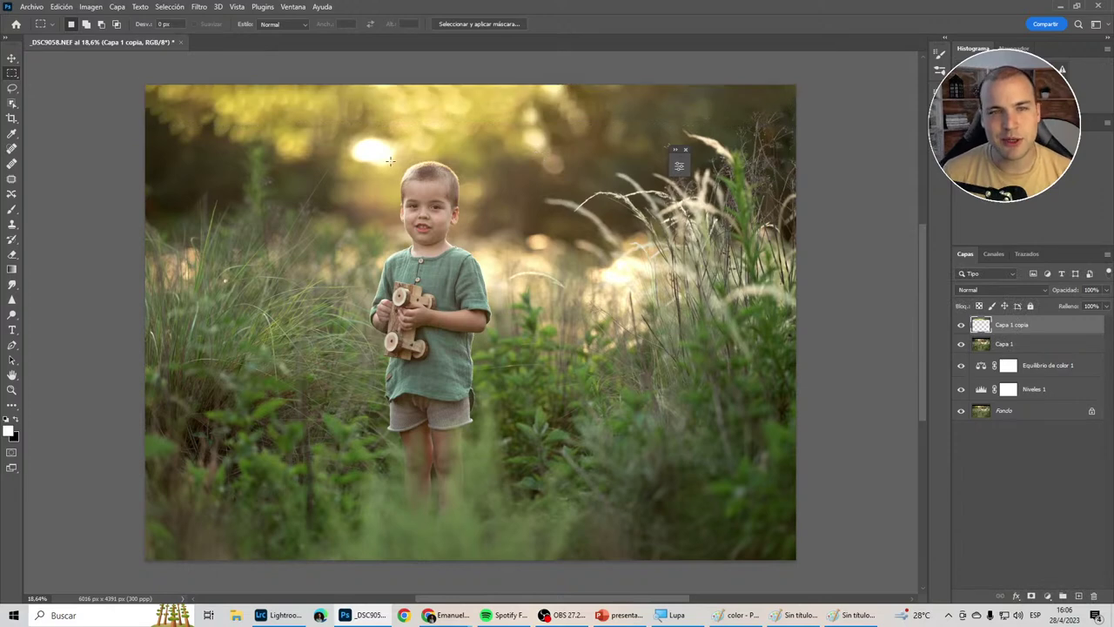
{"action": "left_click", "coordinate": [198, 7]}
{"action": "left_click", "coordinate": [228, 94]}
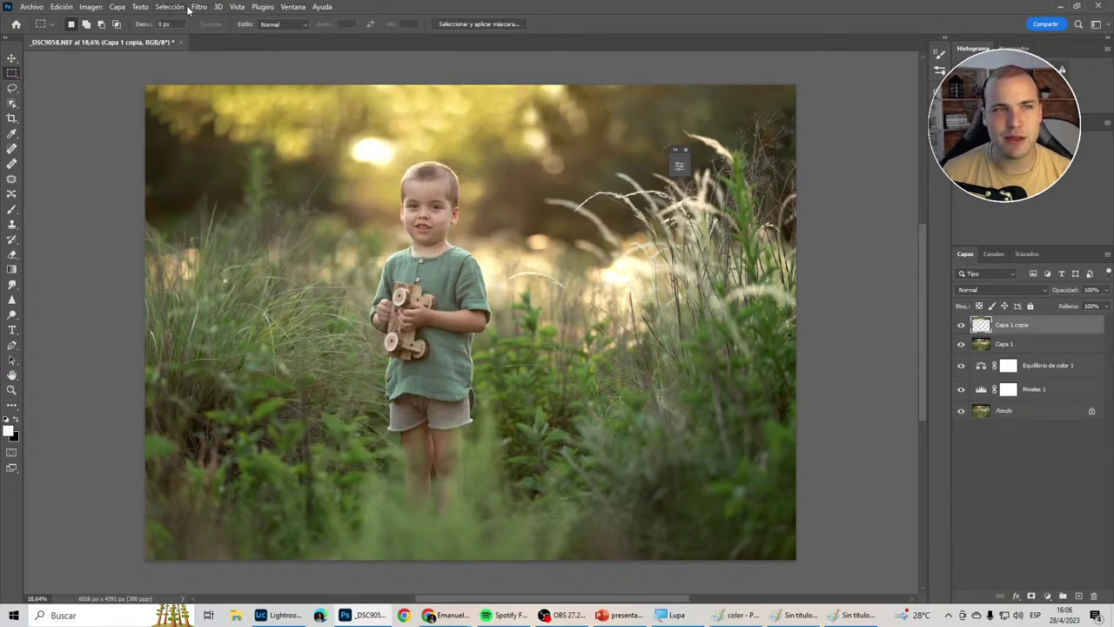
{"action": "left_click", "coordinate": [197, 7]}
{"action": "left_click", "coordinate": [421, 237]}
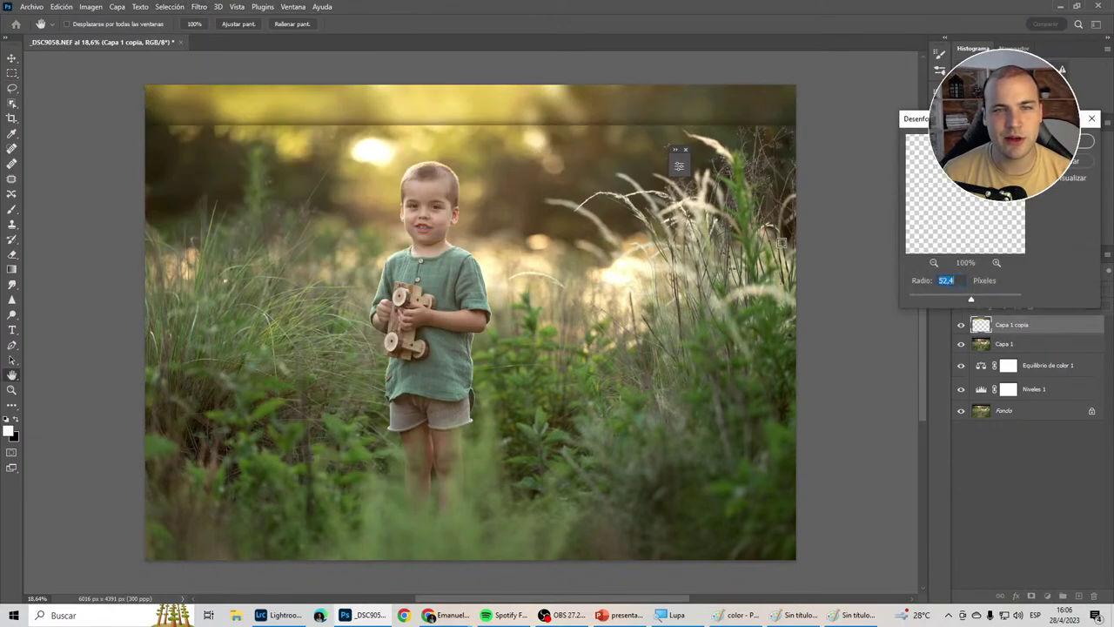
{"action": "left_click_drag", "start_coordinate": [976, 300], "coordinate": [909, 299]}
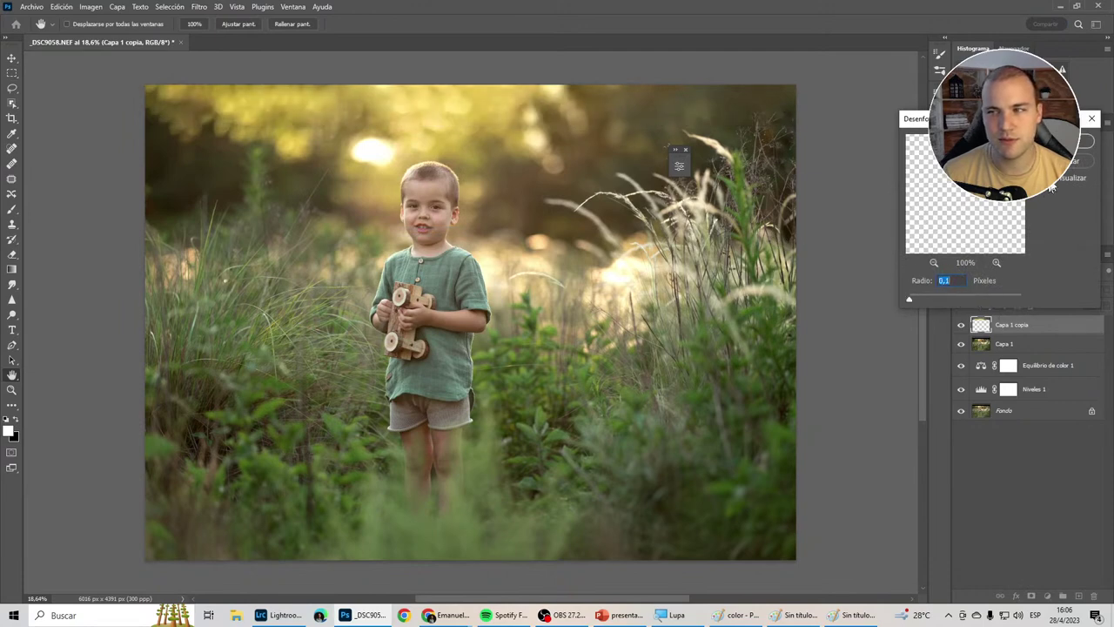
{"action": "key", "text": "Return"}
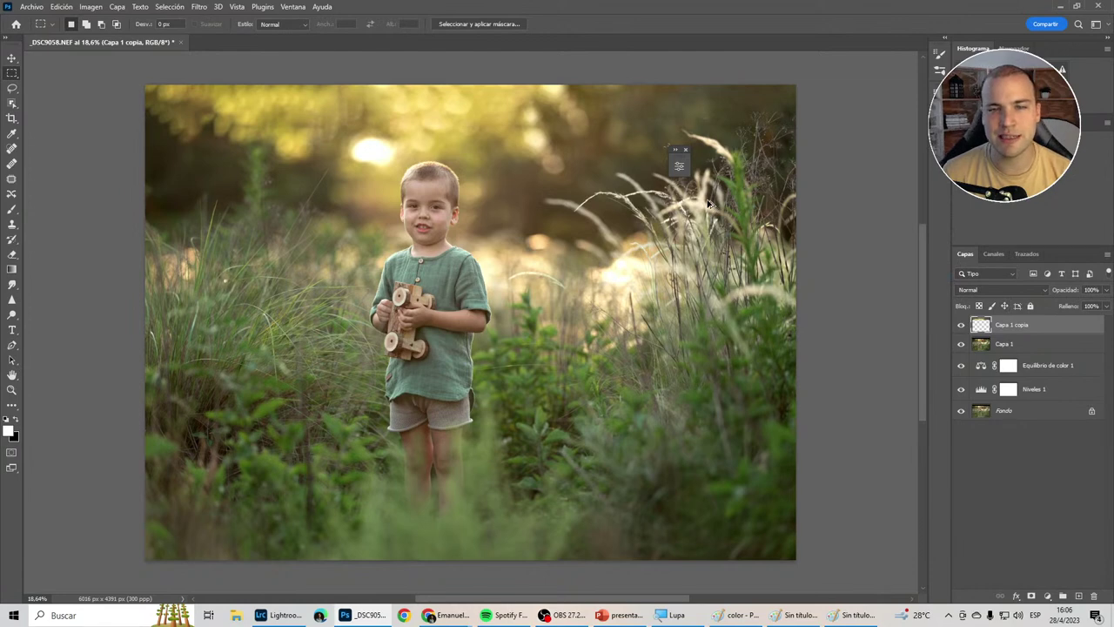
Stamp visible layers into a new Capa 2 and give it a strong Gaussian blur.
{"action": "key", "text": "ctrl+alt+shift+e"}
{"action": "left_click", "coordinate": [198, 7]}
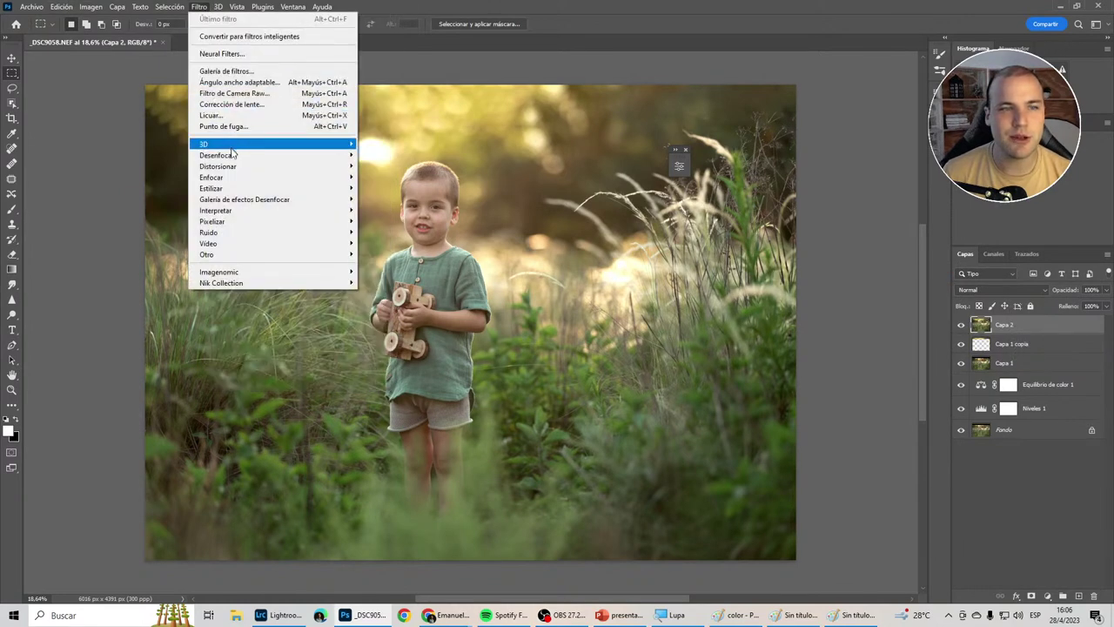
{"action": "left_click", "coordinate": [405, 215]}
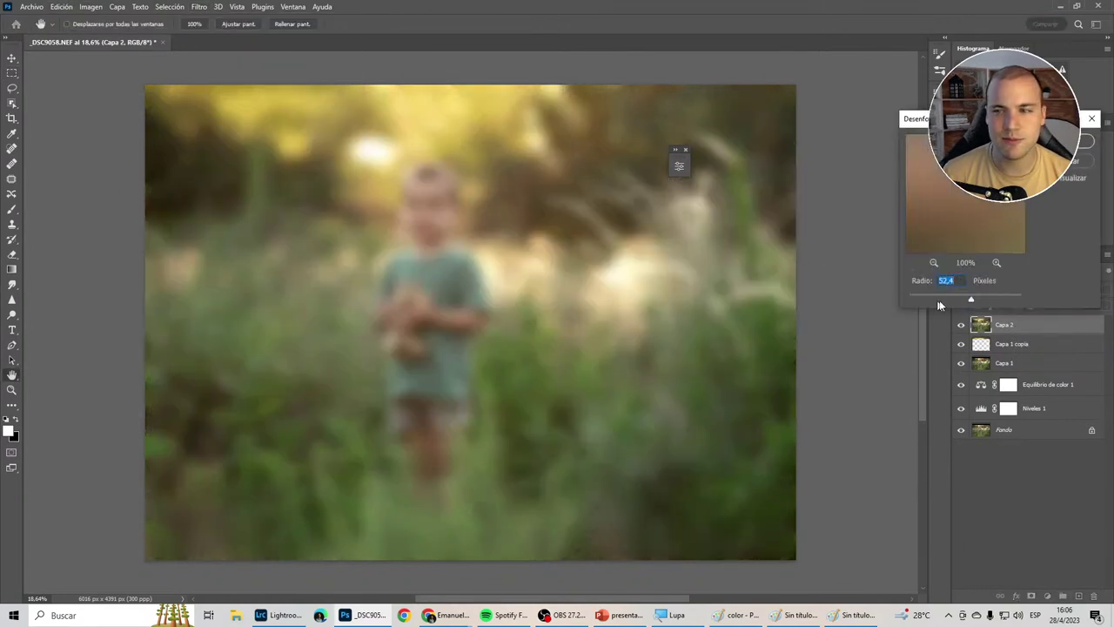
{"action": "left_click_drag", "start_coordinate": [972, 302], "coordinate": [964, 301]}
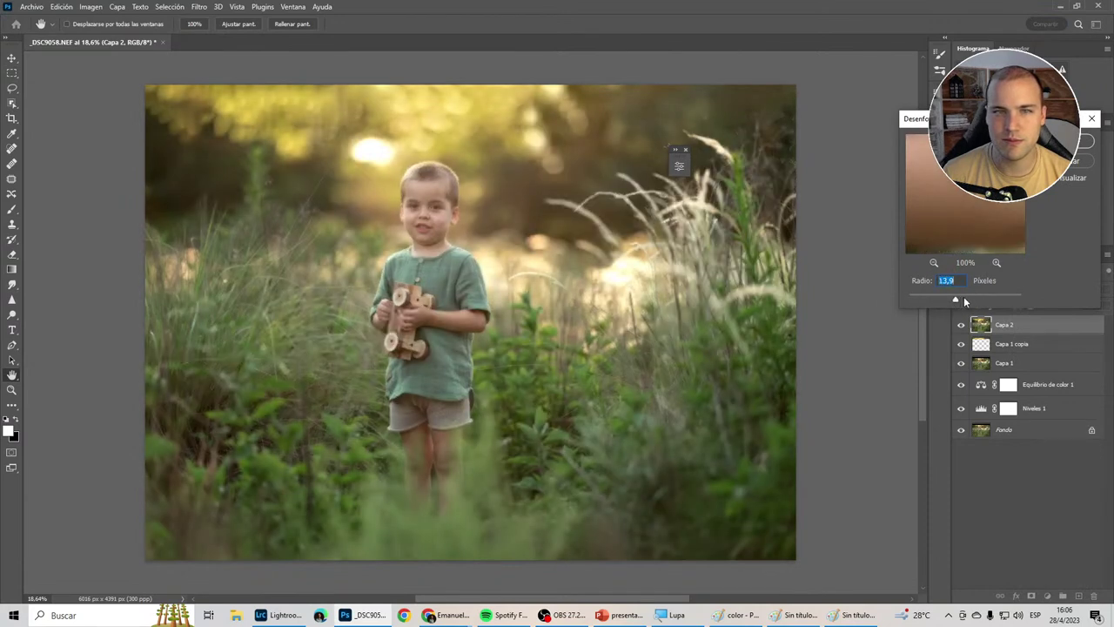
{"action": "key", "text": "Return"}
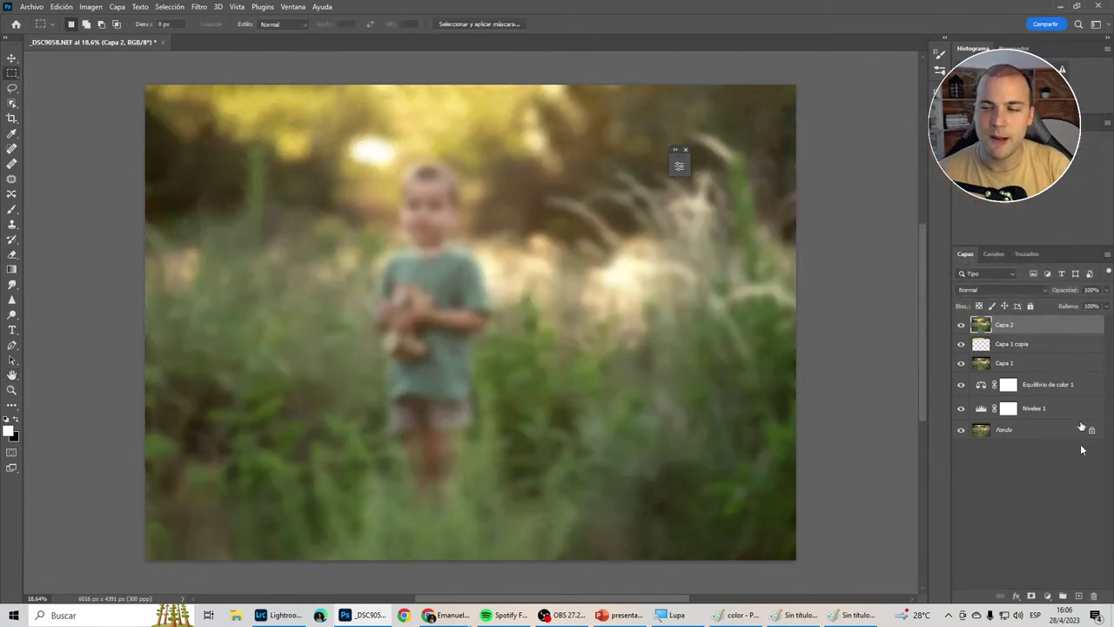
Add an inverted black layer mask to Capa 2 and size the brush for painting.
{"action": "left_click", "coordinate": [1031, 596]}
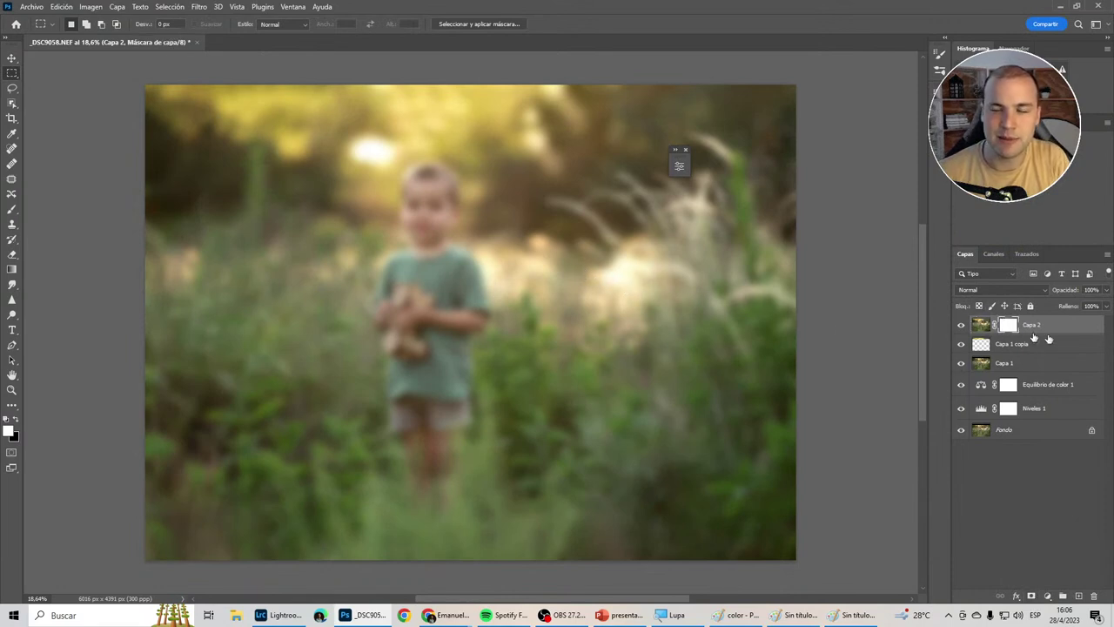
{"action": "key", "text": "ctrl+i"}
{"action": "key", "text": "b"}
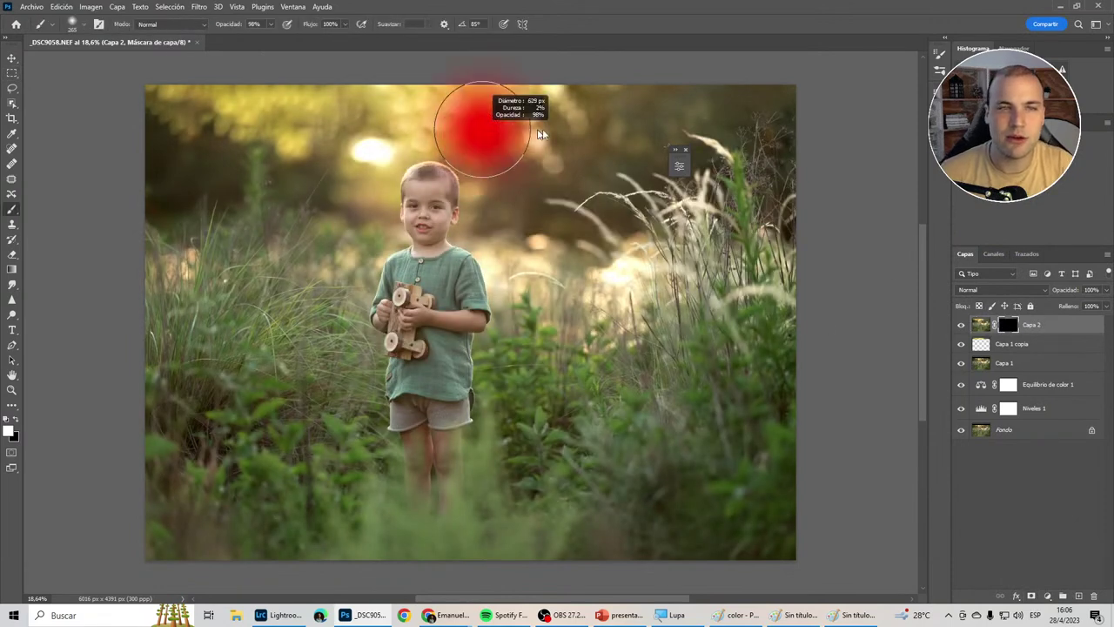
{"action": "left_click_drag", "start_coordinate": [236, 113], "coordinate": [522, 55]}
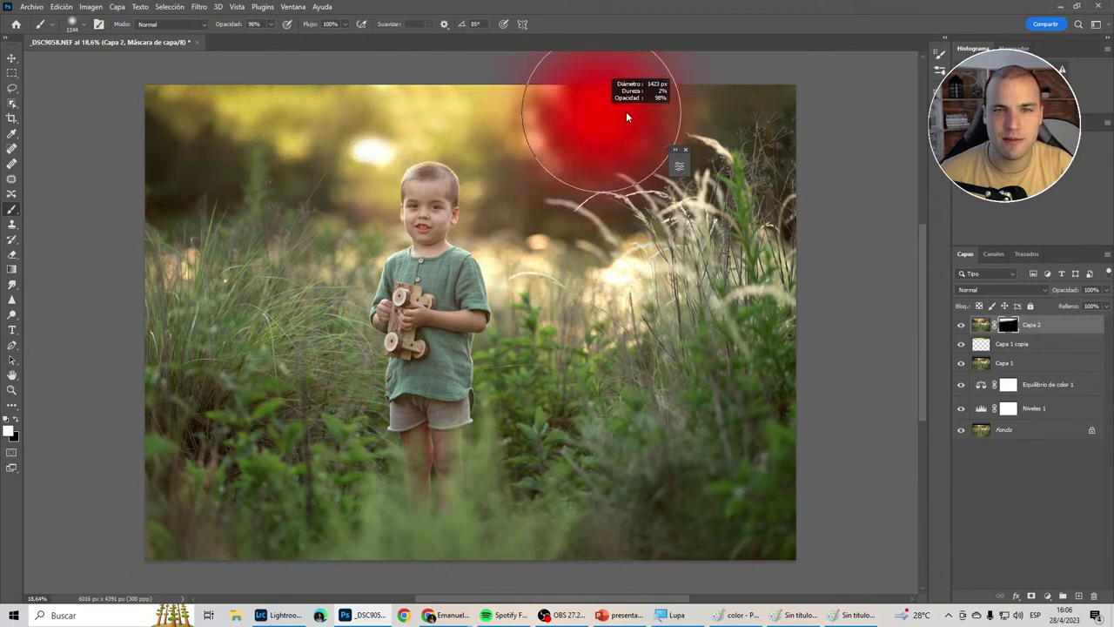
{"action": "left_click_drag", "start_coordinate": [626, 118], "coordinate": [450, 122]}
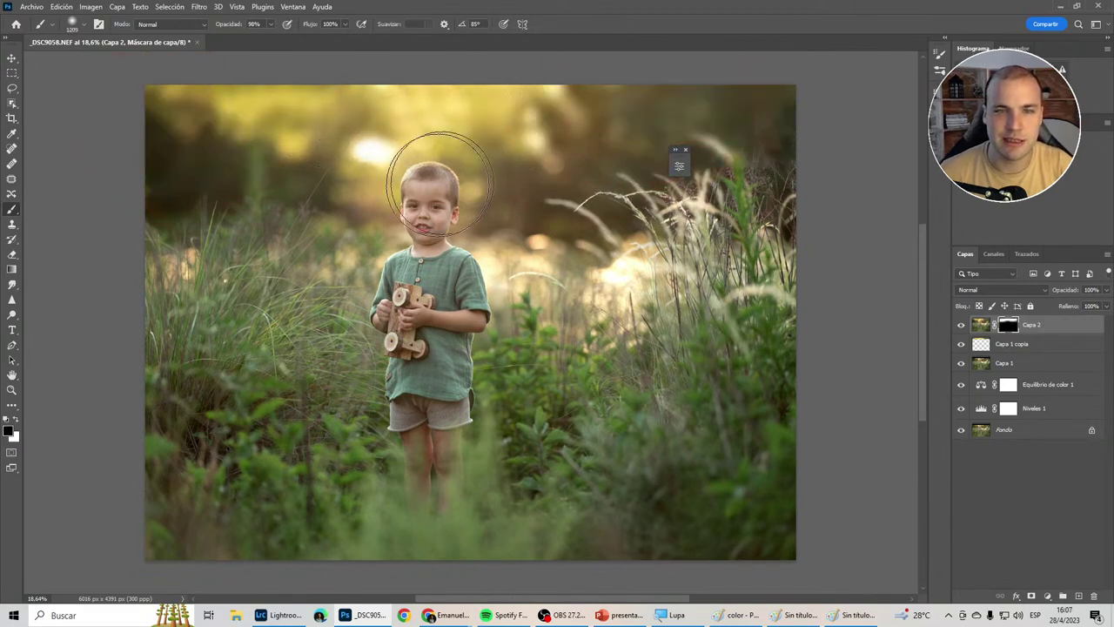
{"action": "key", "text": "bracketleft"}
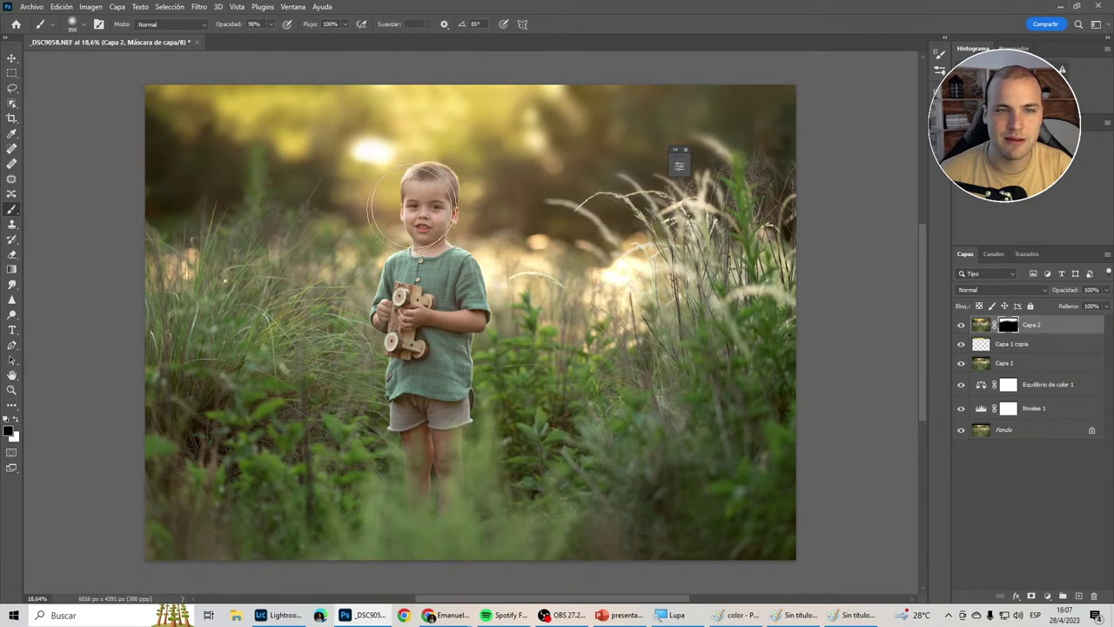
{"action": "key", "text": "bracketright"}
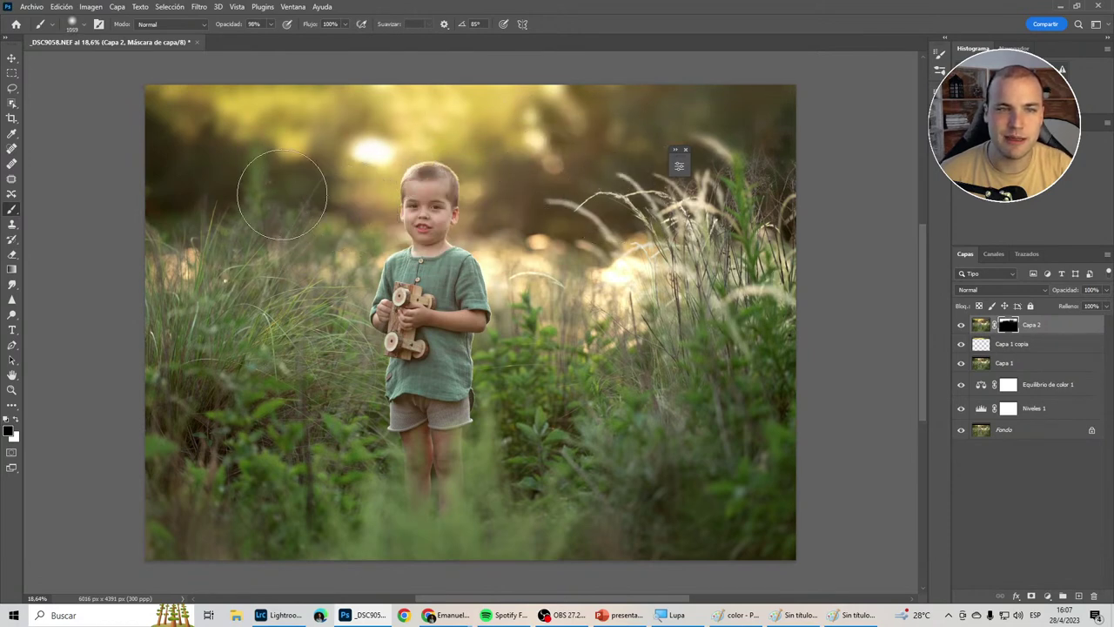
Shrink the brush for detail near the head and paint the blur back into the background.
{"action": "scroll", "coordinate": [534, 130], "scroll_direction": "up", "scroll_amount": 3}
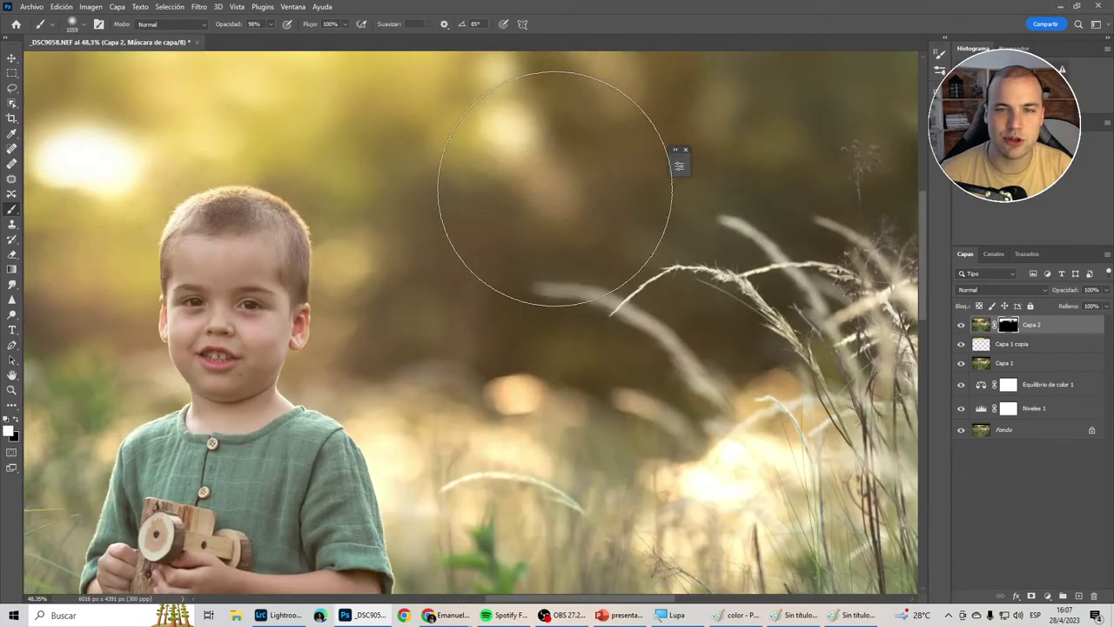
{"action": "key", "text": "bracketleft"}
{"action": "scroll", "coordinate": [452, 238], "scroll_direction": "down", "scroll_amount": 2}
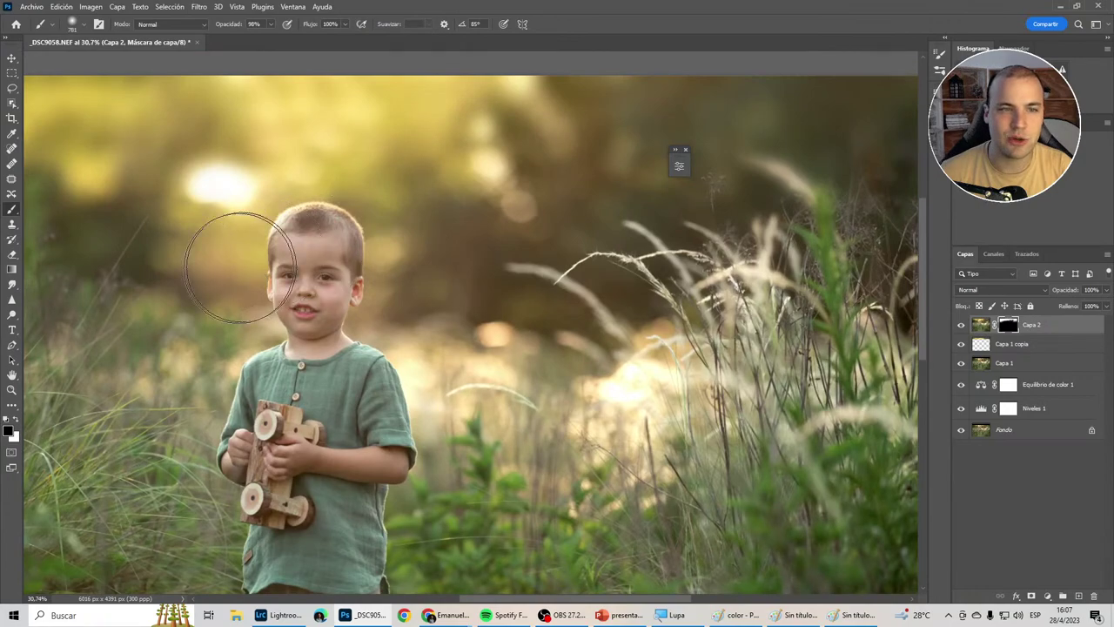
{"action": "scroll", "coordinate": [218, 266], "scroll_direction": "down", "scroll_amount": 2}
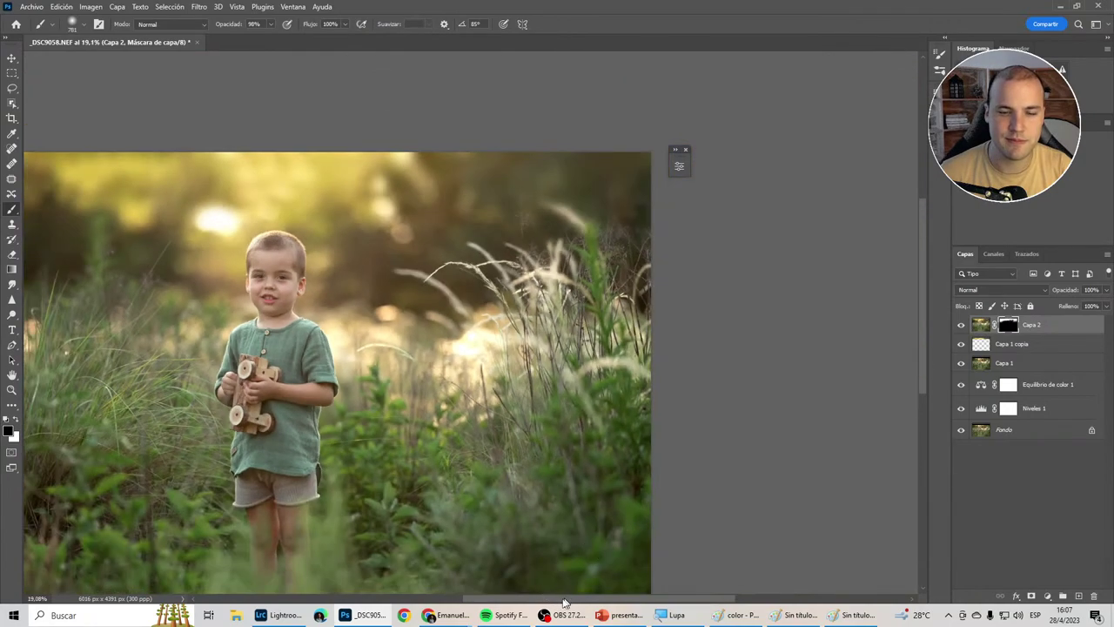
{"action": "scroll", "coordinate": [522, 557], "scroll_direction": "left", "scroll_amount": 3}
{"action": "scroll", "coordinate": [497, 534], "scroll_direction": "down", "scroll_amount": 1}
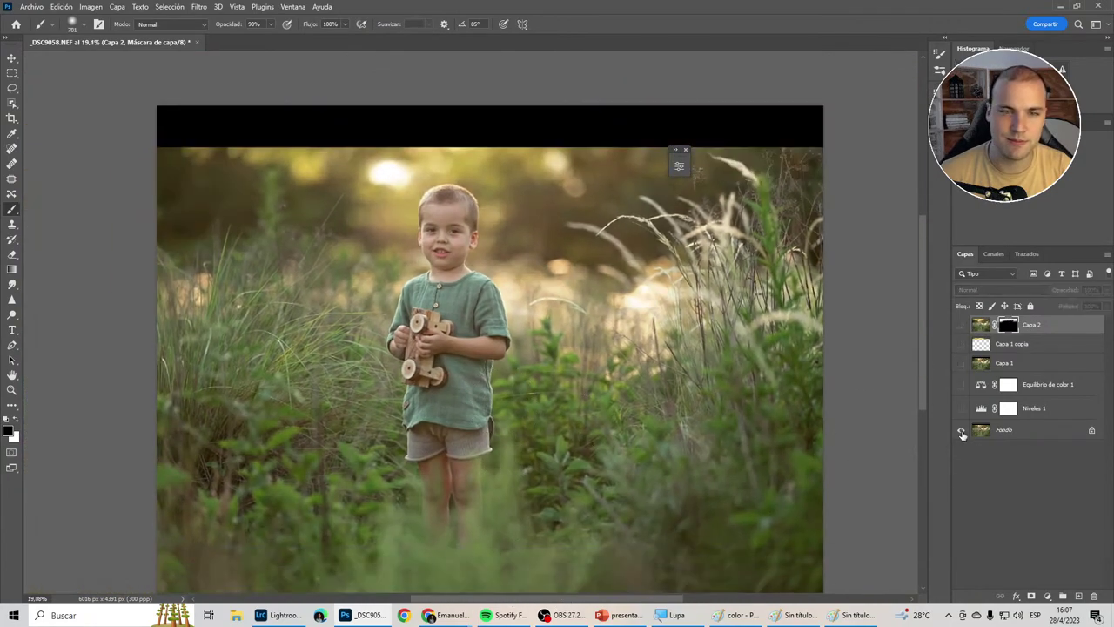
Compare against Fondo alone, close the floating panel, and zoom to about 200% on the shorts.
{"action": "left_click", "coordinate": [966, 461]}
{"action": "scroll", "coordinate": [680, 261], "scroll_direction": "down", "scroll_amount": 1}
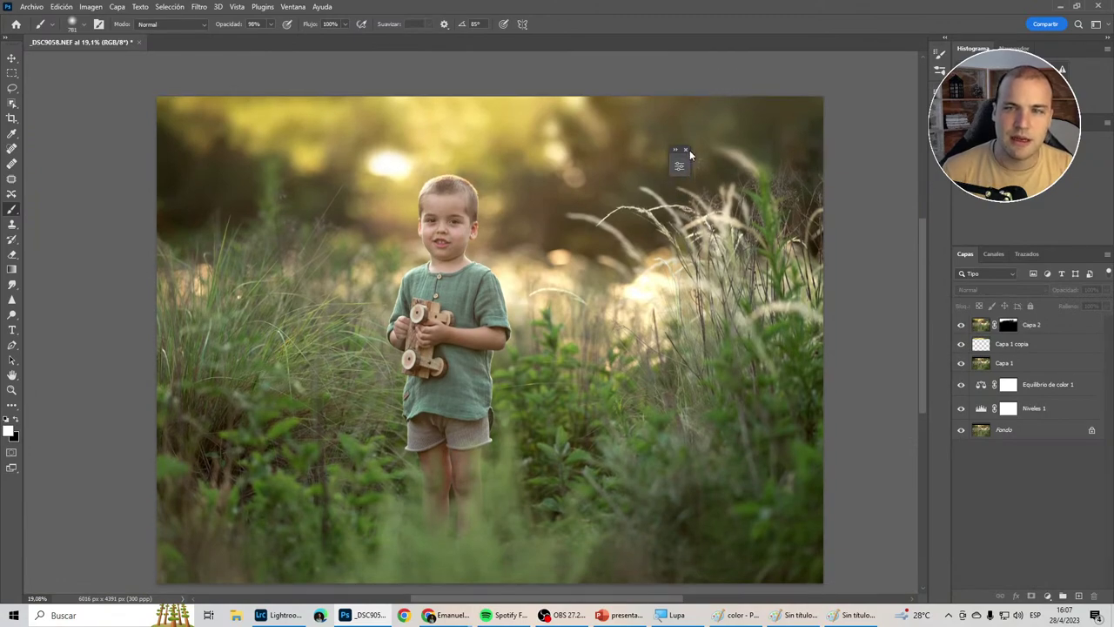
{"action": "left_click", "coordinate": [686, 151]}
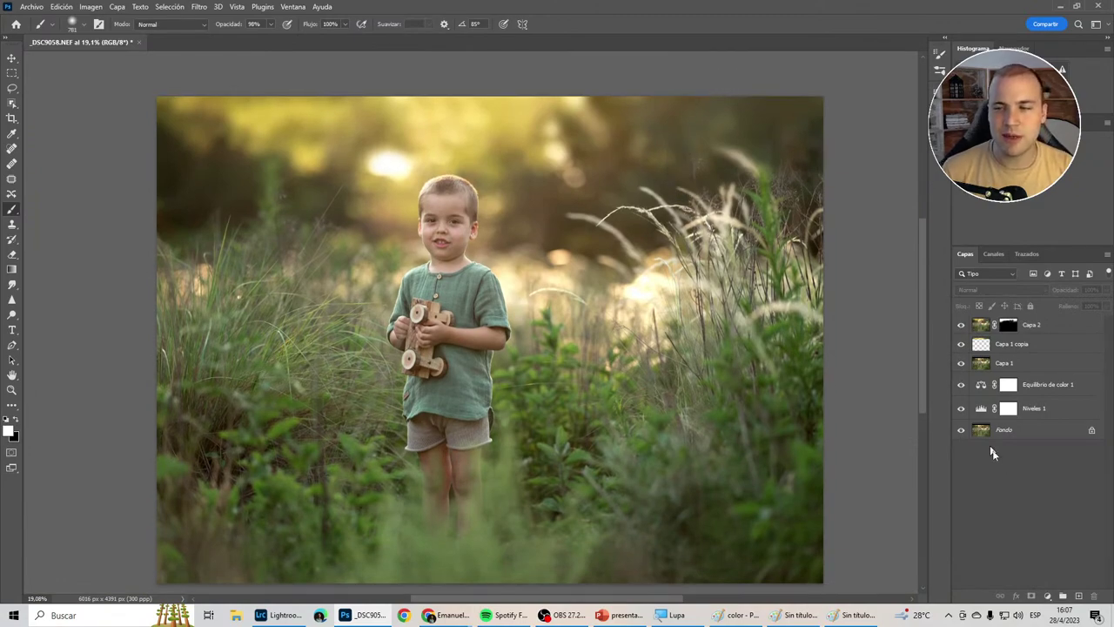
{"action": "scroll", "coordinate": [505, 453], "scroll_direction": "up", "scroll_amount": 3}
{"action": "scroll", "coordinate": [539, 409], "scroll_direction": "up", "scroll_amount": 3}
{"action": "scroll", "coordinate": [570, 374], "scroll_direction": "up", "scroll_amount": 3}
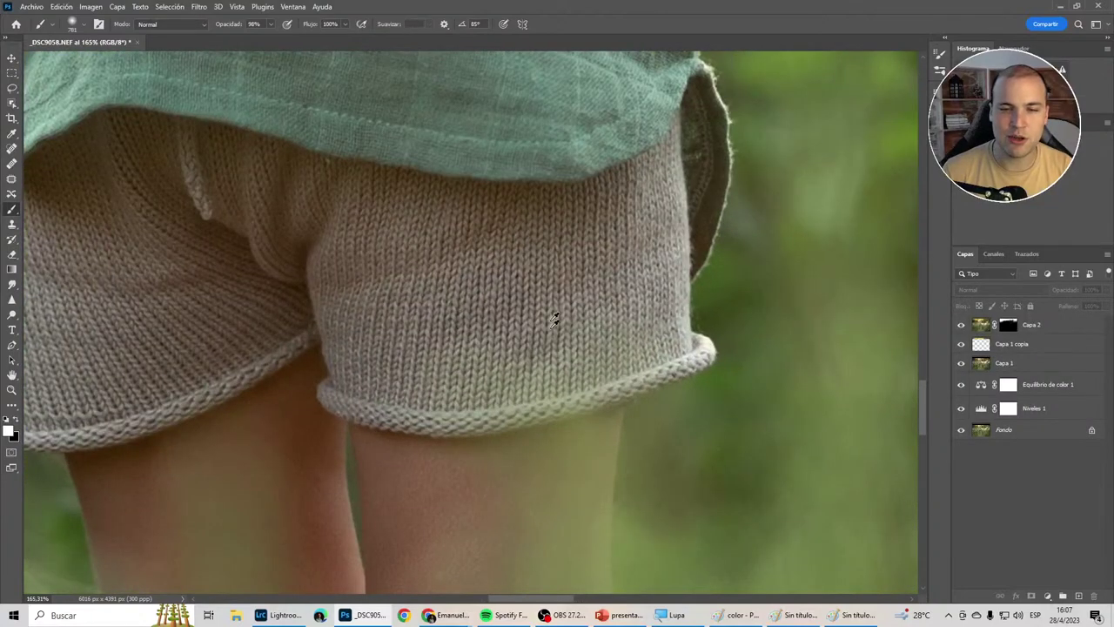
{"action": "left_click_drag", "start_coordinate": [552, 599], "coordinate": [525, 599]}
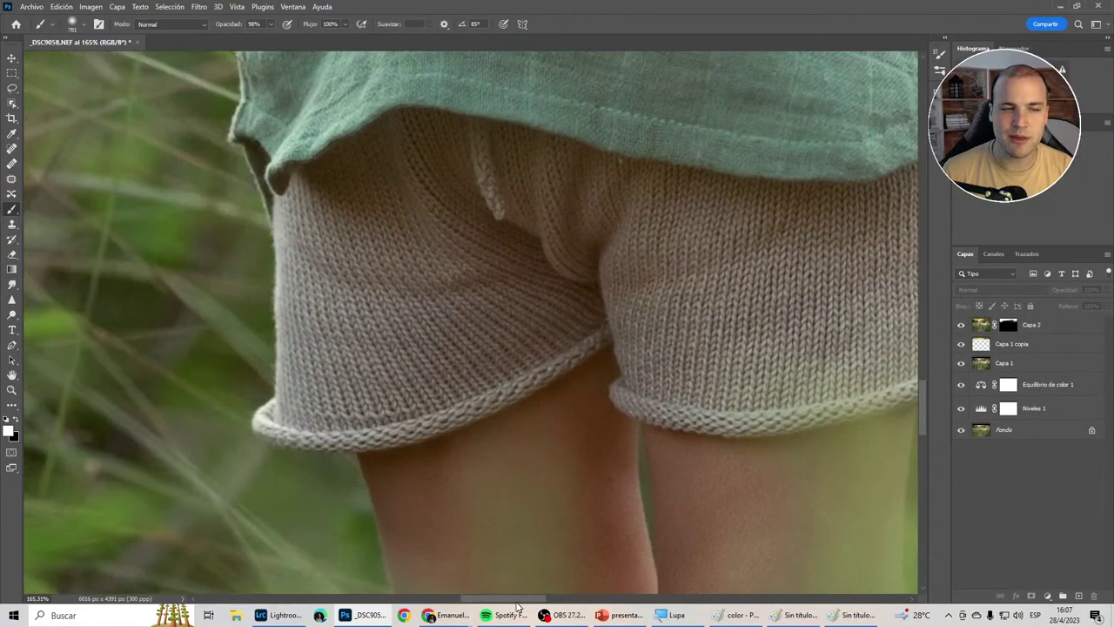
{"action": "left_click_drag", "start_coordinate": [578, 439], "coordinate": [579, 474]}
{"action": "left_click_drag", "start_coordinate": [493, 601], "coordinate": [557, 600]}
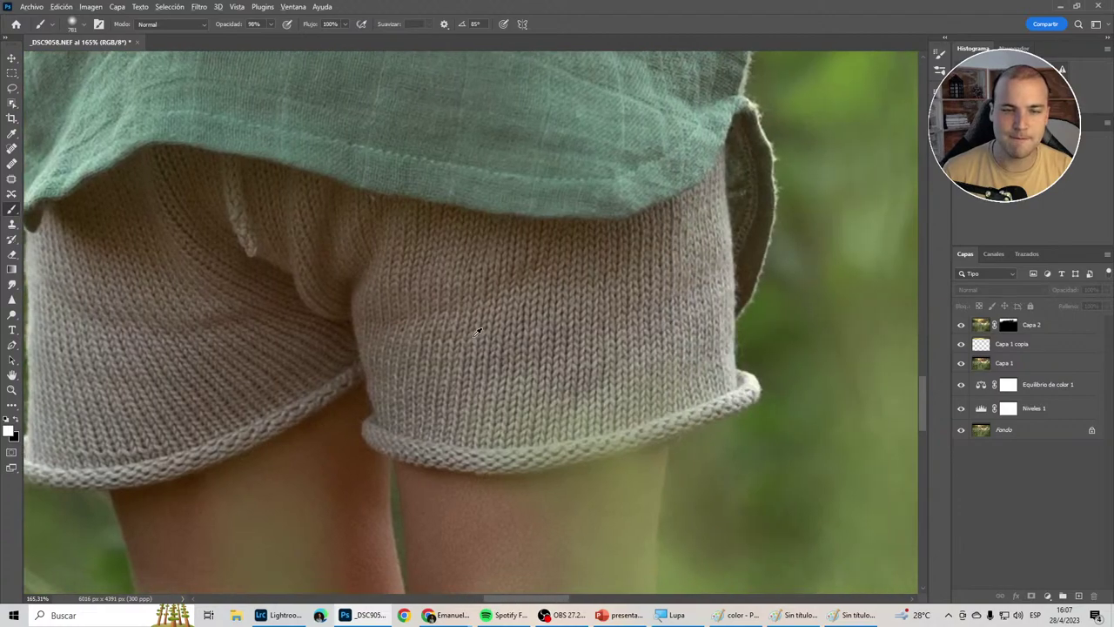
{"action": "scroll", "coordinate": [435, 327], "scroll_direction": "up", "scroll_amount": 2}
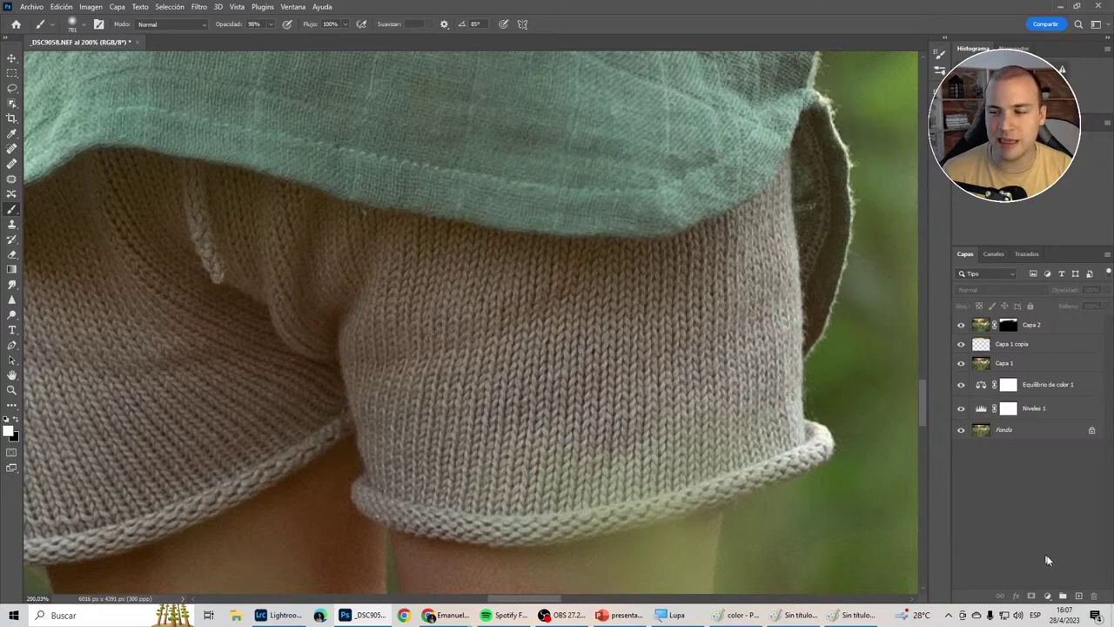
Add empty layer Capa 3 and sample the shorts' greyish beige as the foreground colour.
{"action": "left_click", "coordinate": [1079, 597]}
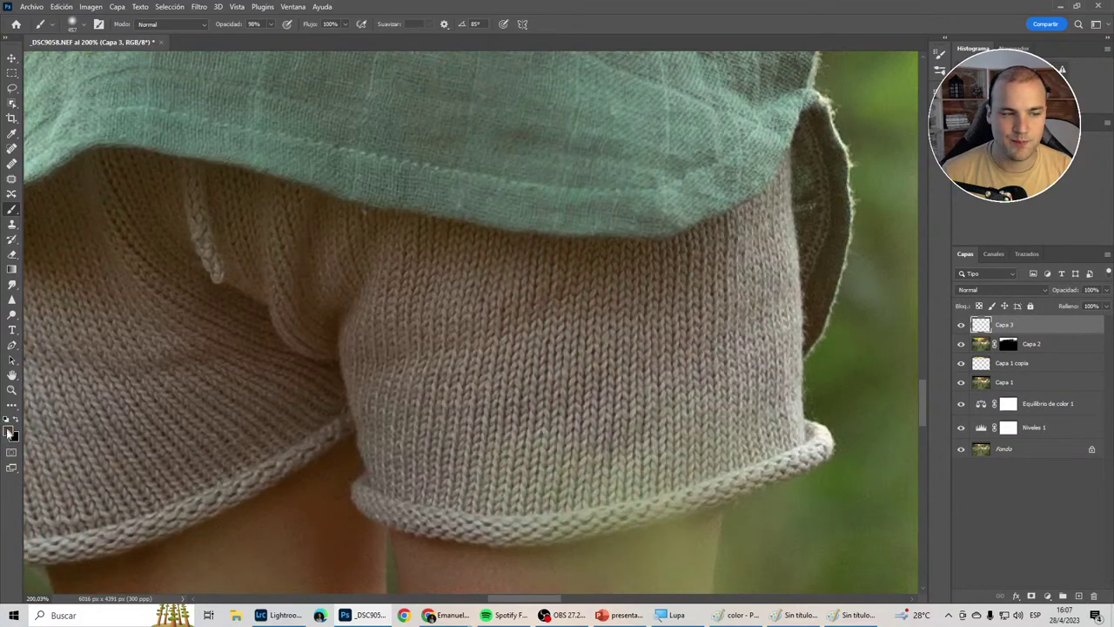
{"action": "left_click", "coordinate": [10, 433]}
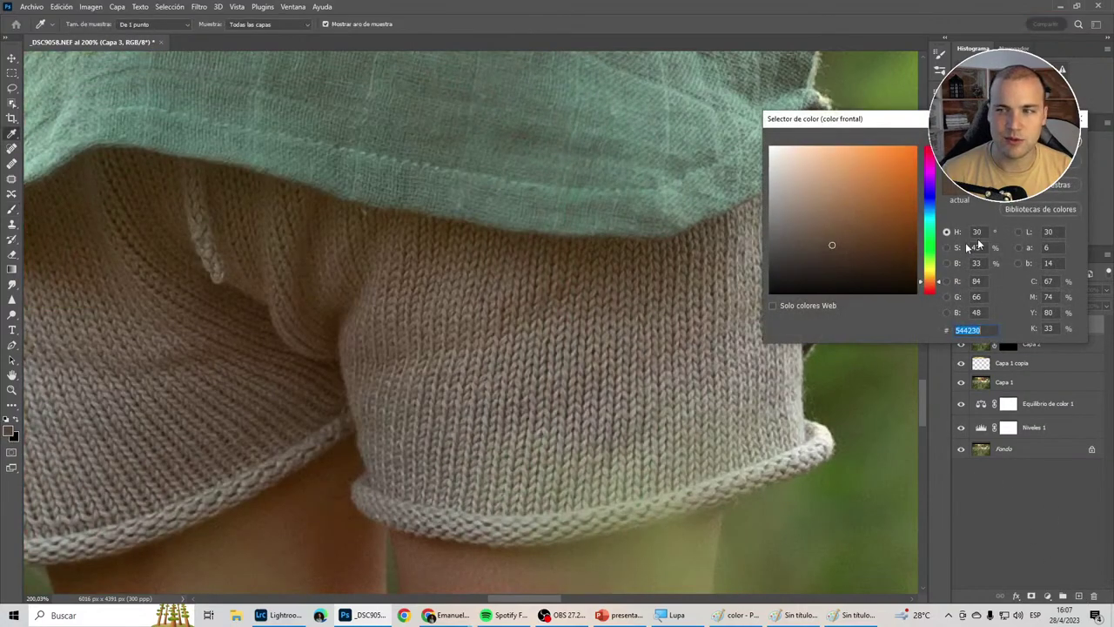
{"action": "mouse_move", "coordinate": [521, 314]}
{"action": "left_mouse_down"}
{"action": "mouse_move", "coordinate": [632, 442]}
{"action": "mouse_move", "coordinate": [691, 355]}
{"action": "left_mouse_up"}
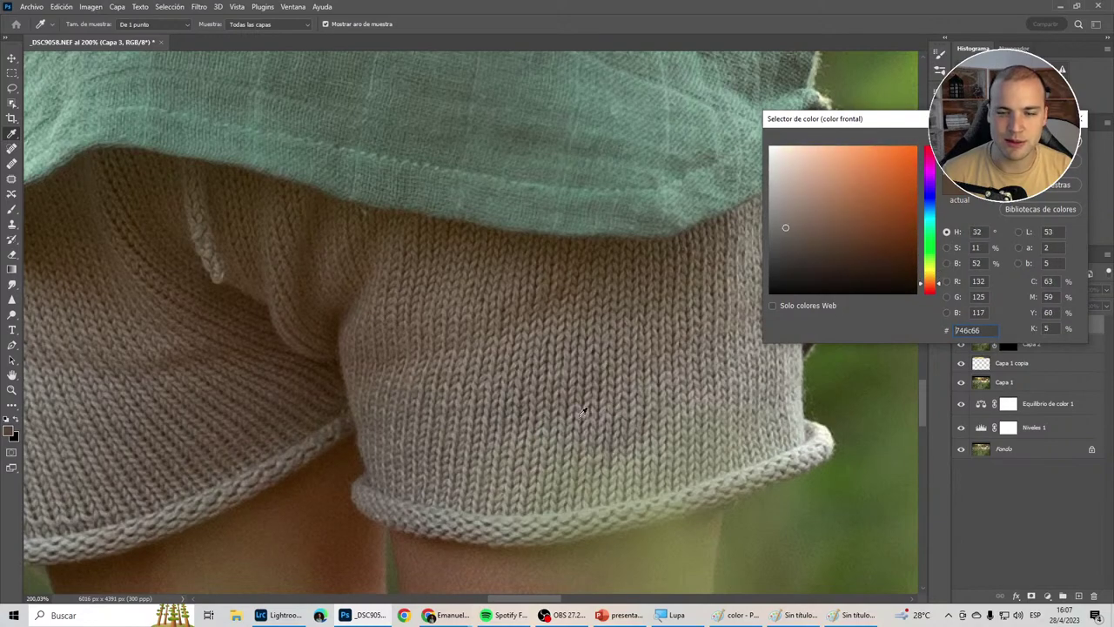
{"action": "key", "text": "Return"}
{"action": "scroll", "coordinate": [459, 281], "scroll_direction": "down", "scroll_amount": 3}
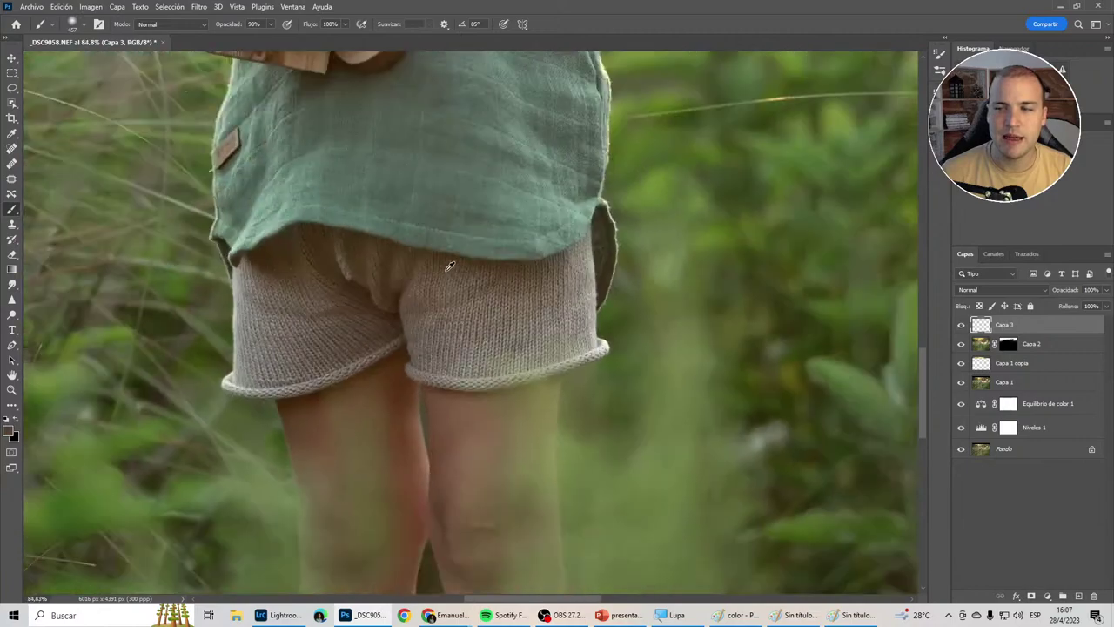
{"action": "scroll", "coordinate": [442, 256], "scroll_direction": "down", "scroll_amount": 2}
{"action": "scroll", "coordinate": [439, 241], "scroll_direction": "down", "scroll_amount": 2}
{"action": "scroll", "coordinate": [439, 241], "scroll_direction": "up", "scroll_amount": 2}
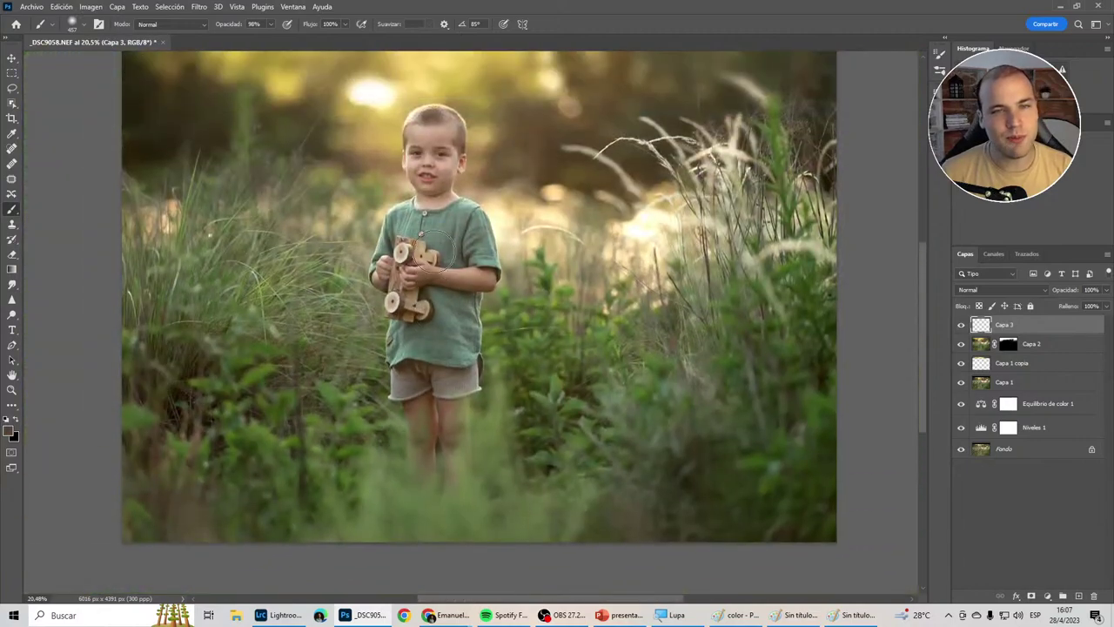
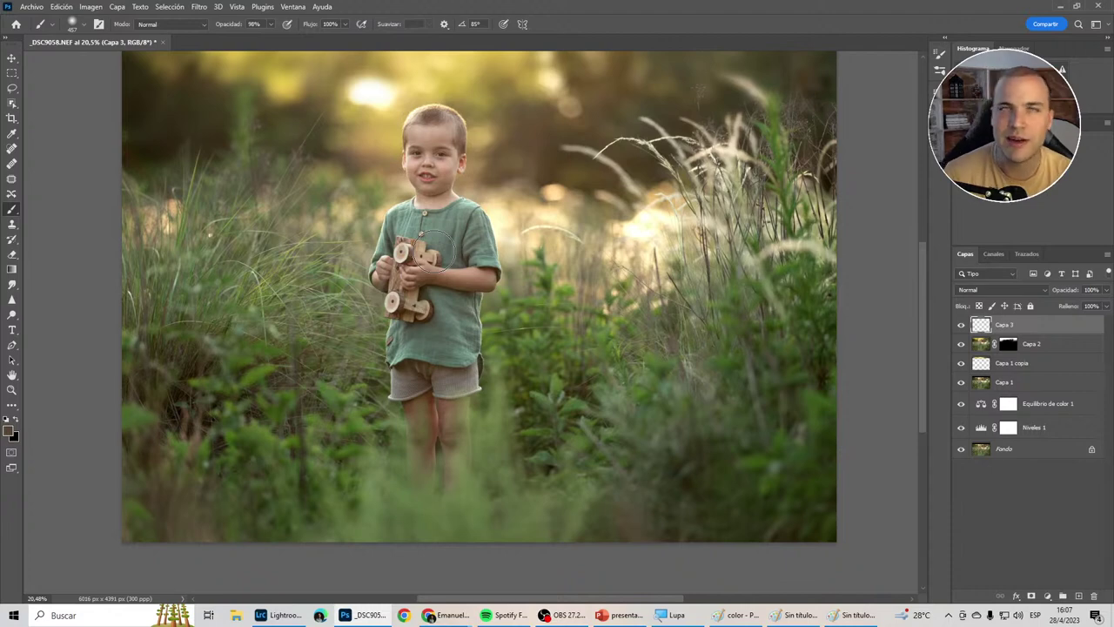
Sample the shorts' beige, background yellow and shirt grey-green in the foreground colour picker.
{"action": "scroll", "coordinate": [456, 224], "scroll_direction": "up", "scroll_amount": 2}
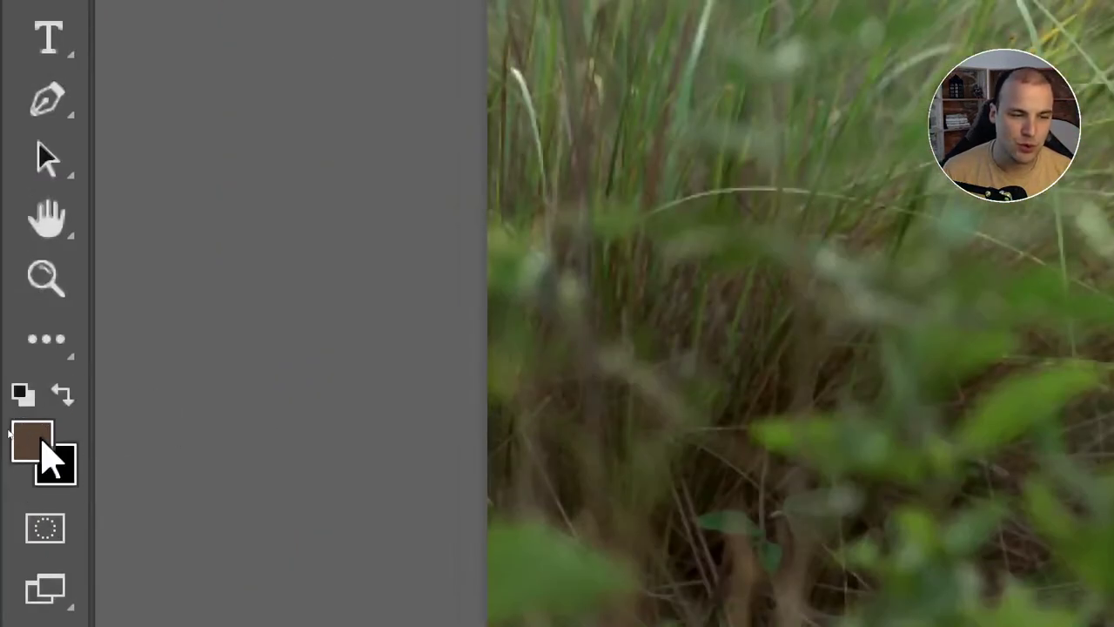
{"action": "left_click", "coordinate": [41, 442]}
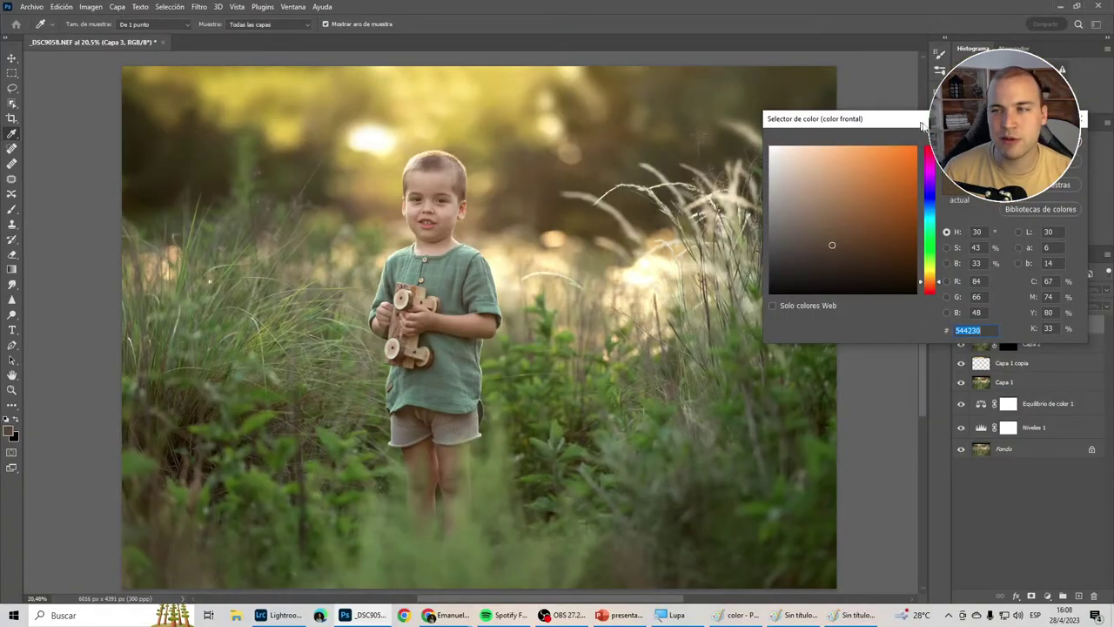
{"action": "mouse_move", "coordinate": [920, 122]}
{"action": "left_mouse_down"}
{"action": "mouse_move", "coordinate": [927, 419]}
{"action": "mouse_move", "coordinate": [820, 139]}
{"action": "left_mouse_up"}
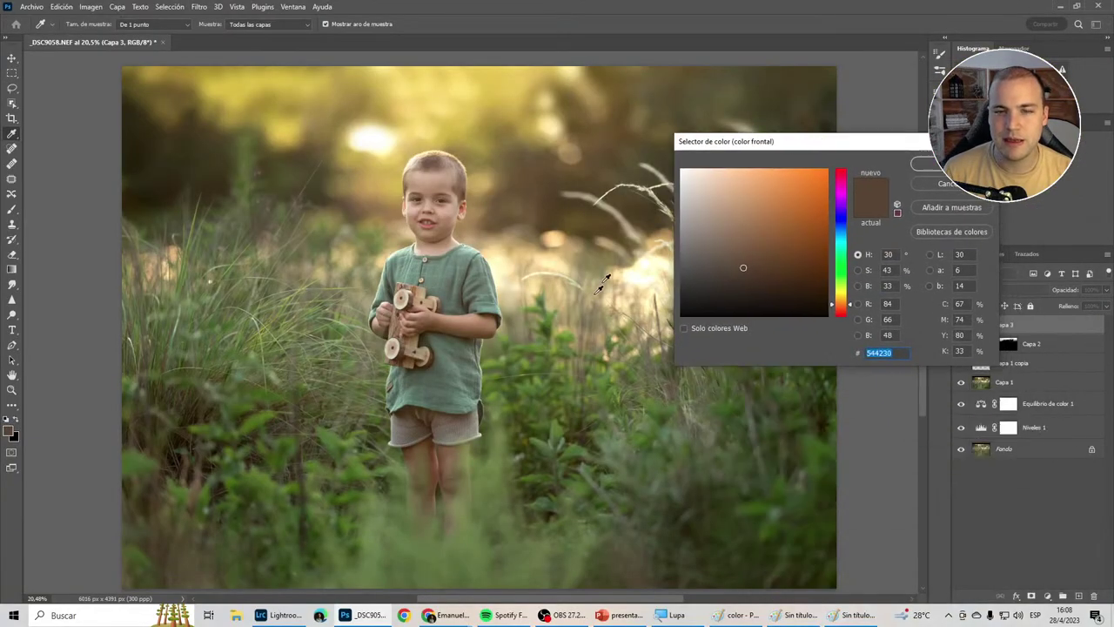
{"action": "left_click", "coordinate": [461, 426]}
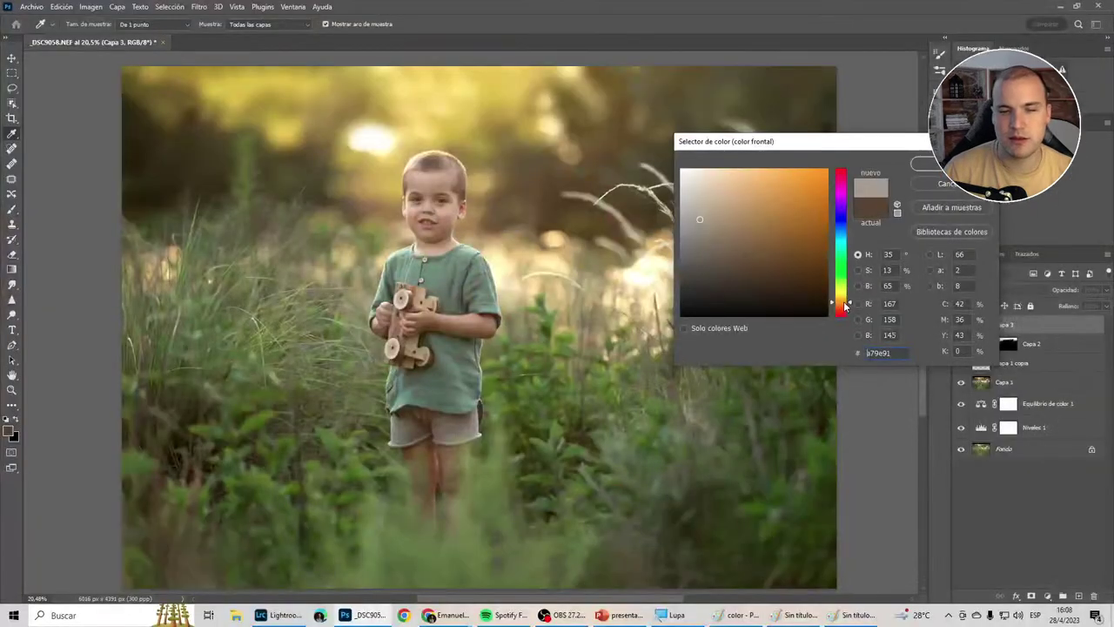
{"action": "left_click", "coordinate": [510, 263]}
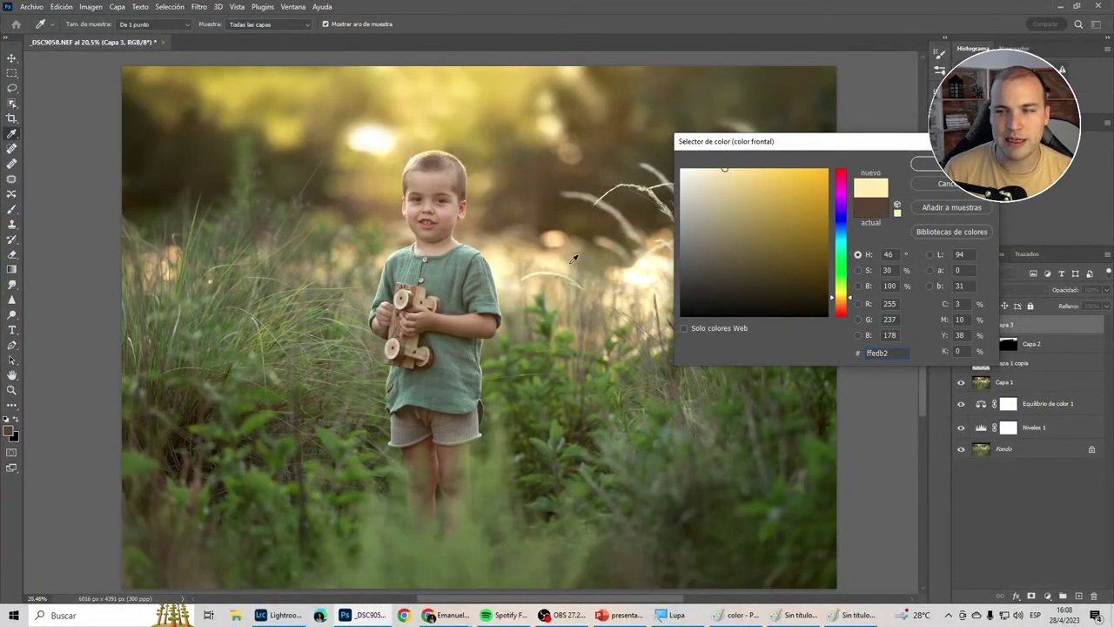
{"action": "mouse_move", "coordinate": [574, 259]}
{"action": "left_mouse_down"}
{"action": "mouse_move", "coordinate": [591, 279]}
{"action": "mouse_move", "coordinate": [597, 256]}
{"action": "mouse_move", "coordinate": [635, 272]}
{"action": "left_mouse_up"}
{"action": "left_click", "coordinate": [449, 280]}
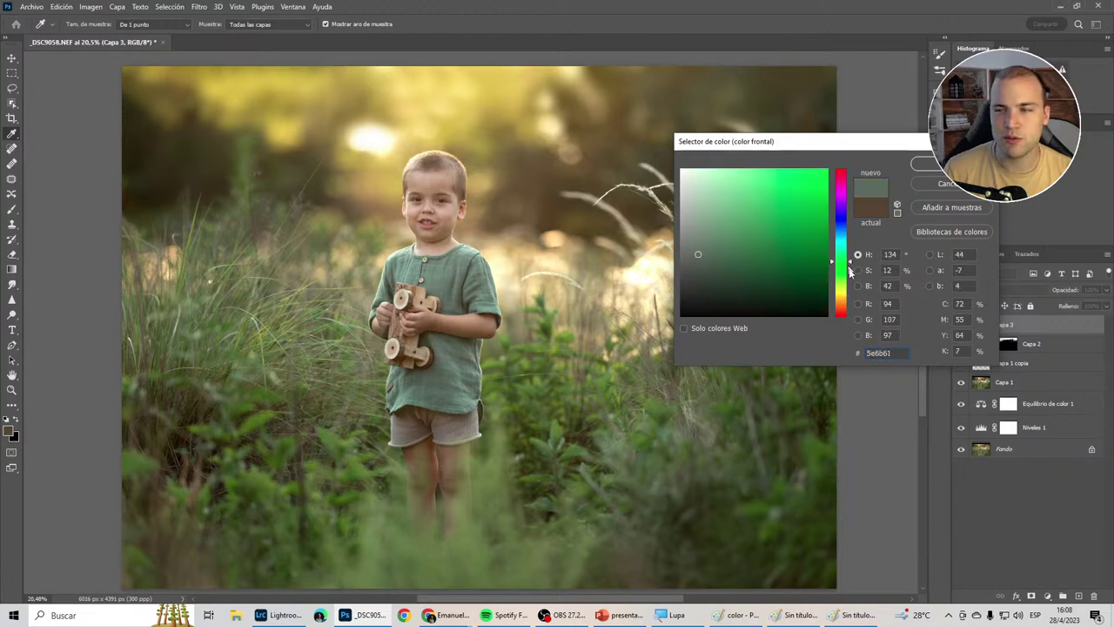
{"action": "mouse_move", "coordinate": [605, 257]}
{"action": "left_mouse_down"}
{"action": "mouse_move", "coordinate": [597, 278]}
{"action": "mouse_move", "coordinate": [577, 255]}
{"action": "mouse_move", "coordinate": [503, 266]}
{"action": "left_mouse_up"}
{"action": "mouse_move", "coordinate": [369, 241]}
{"action": "left_mouse_down"}
{"action": "mouse_move", "coordinate": [530, 359]}
{"action": "mouse_move", "coordinate": [547, 350]}
{"action": "left_mouse_up"}
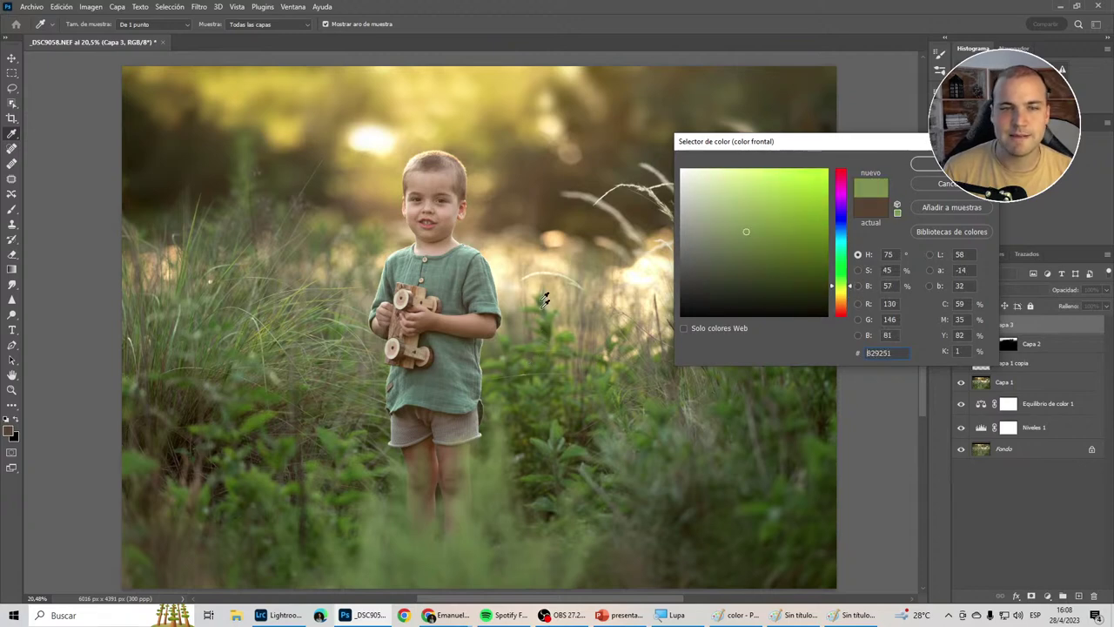
Try several grass greens and the shirt's grey-green, then confirm the foreground colour.
{"action": "left_click_drag", "start_coordinate": [816, 221], "coordinate": [769, 235]}
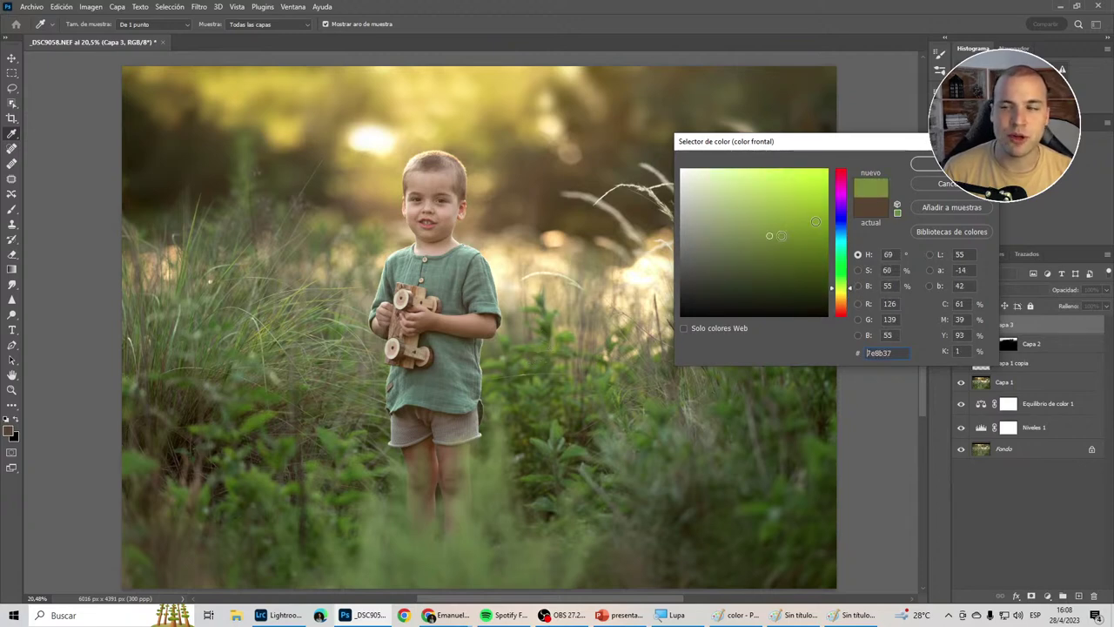
{"action": "left_click_drag", "start_coordinate": [523, 348], "coordinate": [497, 360]}
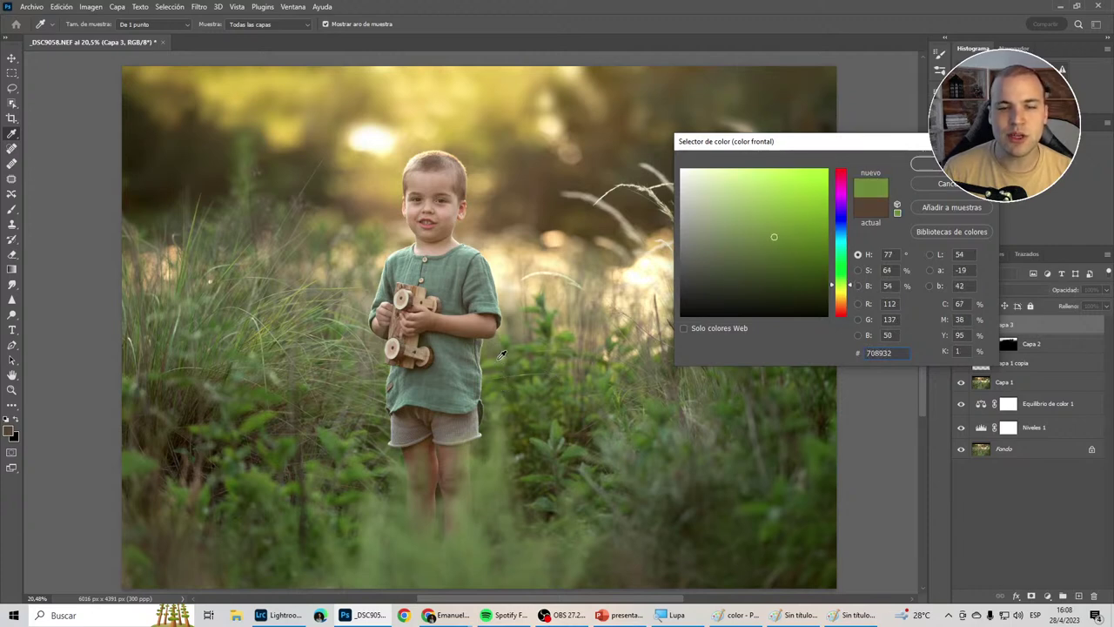
{"action": "left_click_drag", "start_coordinate": [501, 354], "coordinate": [502, 358]}
{"action": "left_click_drag", "start_coordinate": [468, 287], "coordinate": [452, 278]}
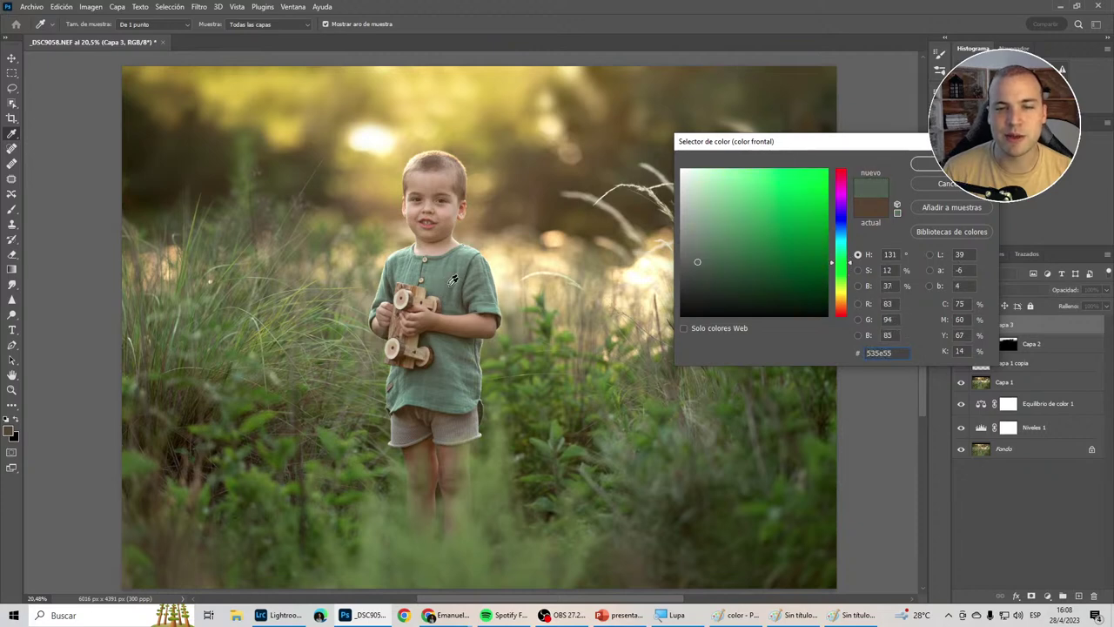
{"action": "left_click", "coordinate": [525, 344]}
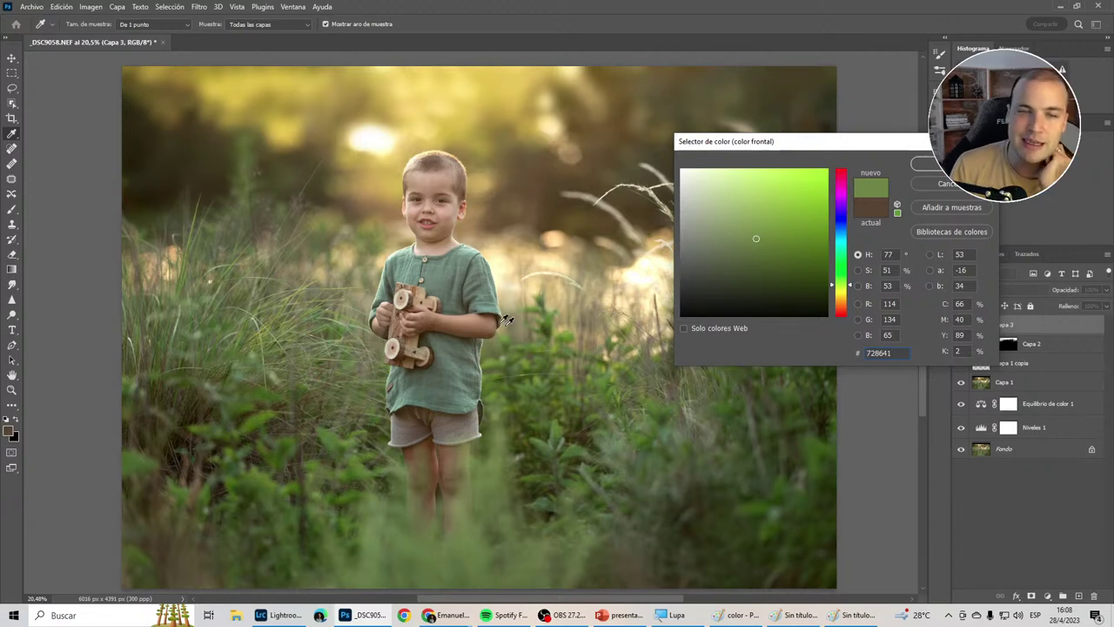
{"action": "left_click", "coordinate": [536, 344]}
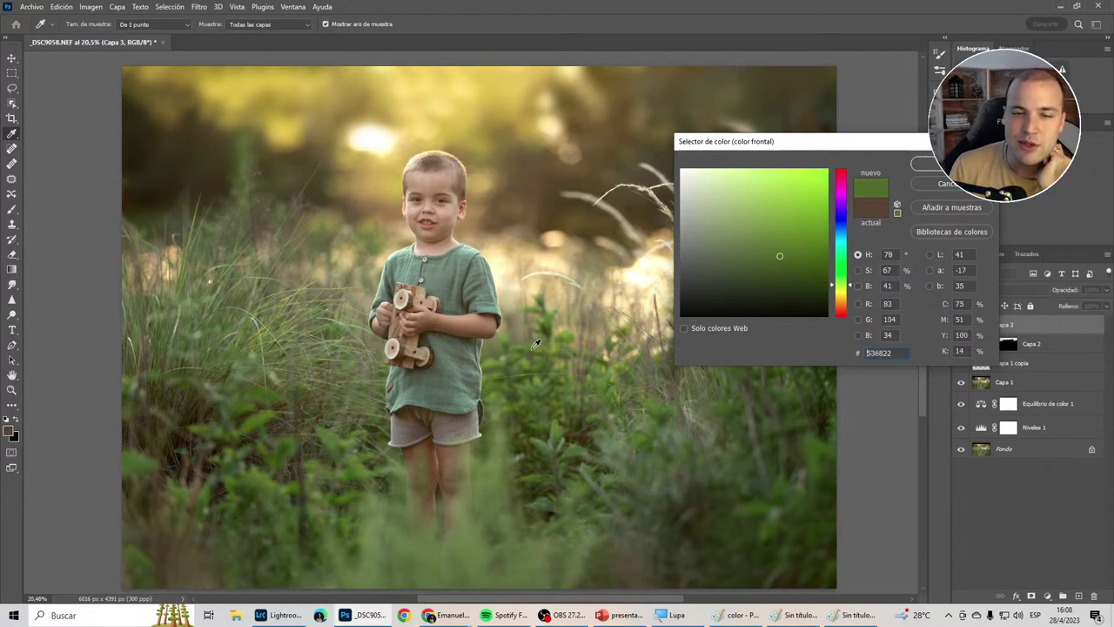
{"action": "left_click", "coordinate": [452, 274]}
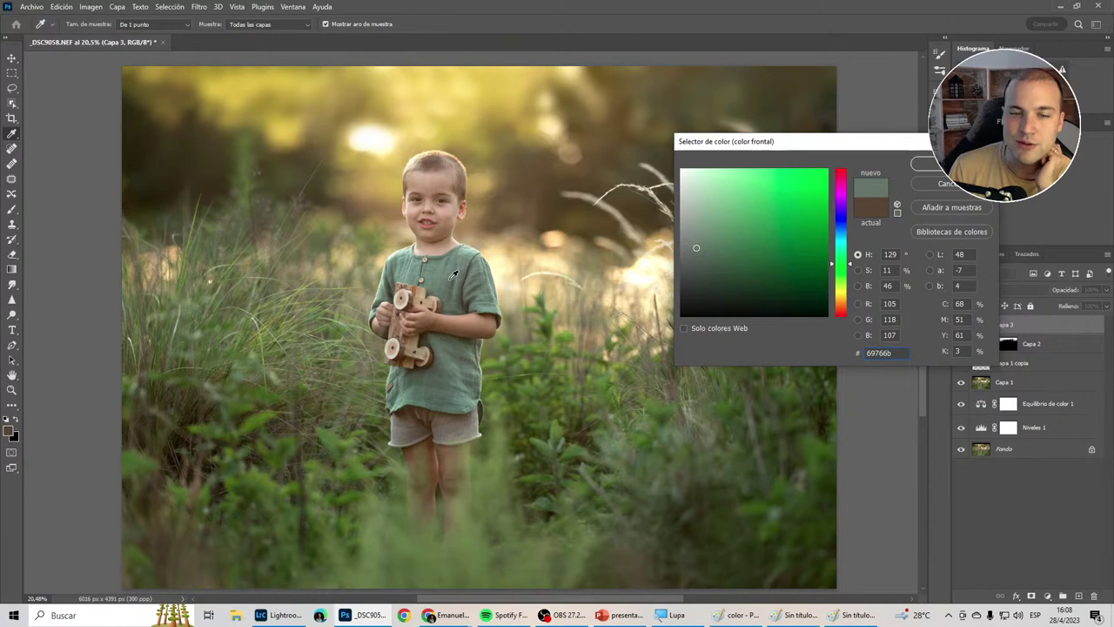
{"action": "key", "text": "Return"}
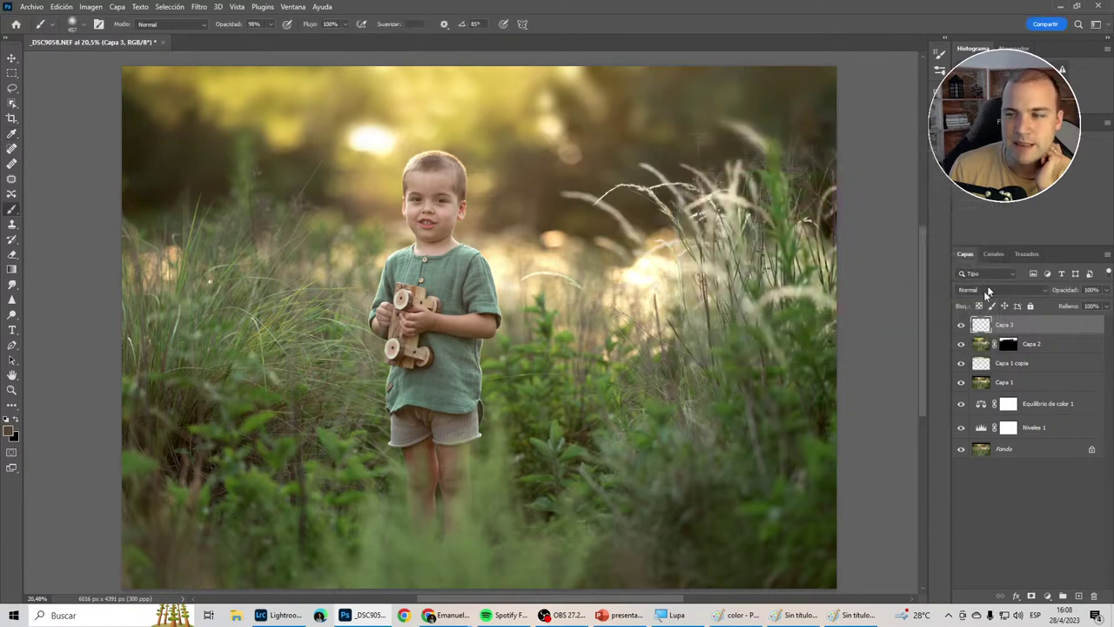
Paint a stroke onto Capa 3, compare it, and set its blend mode to Color.
{"action": "scroll", "coordinate": [667, 302], "scroll_direction": "up", "scroll_amount": 2}
{"action": "left_click", "coordinate": [668, 302]}
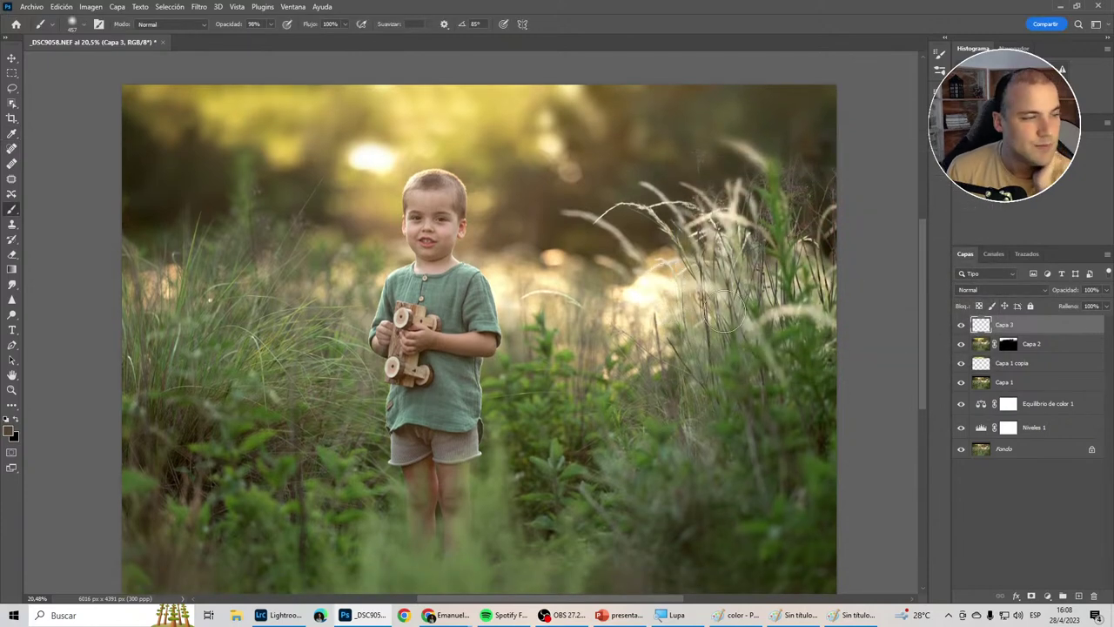
{"action": "left_click", "coordinate": [960, 325]}
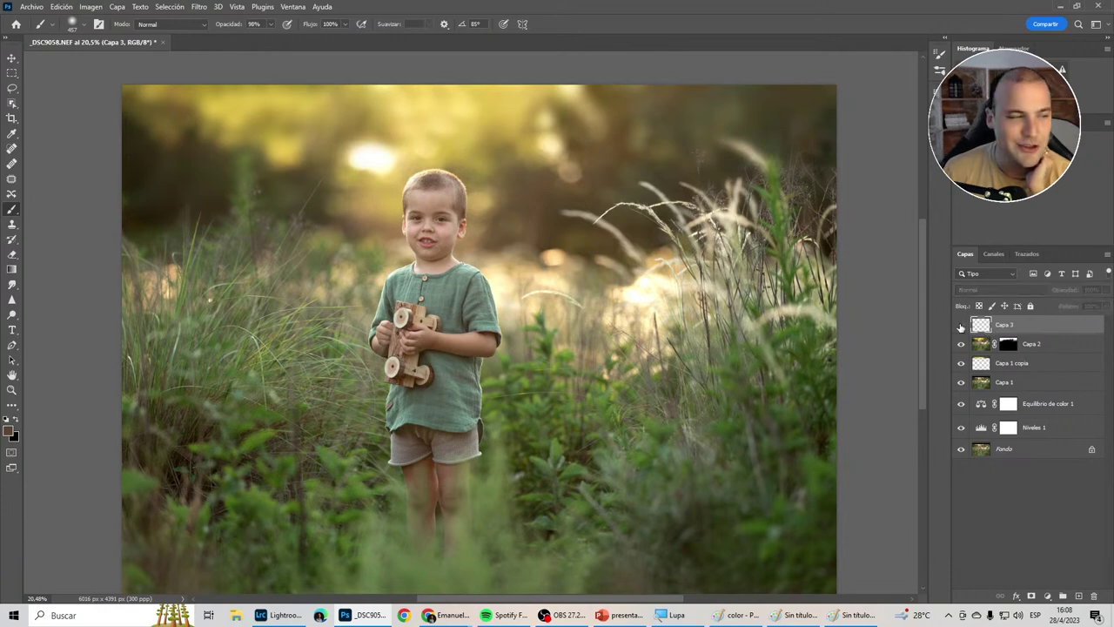
{"action": "left_click", "coordinate": [960, 325]}
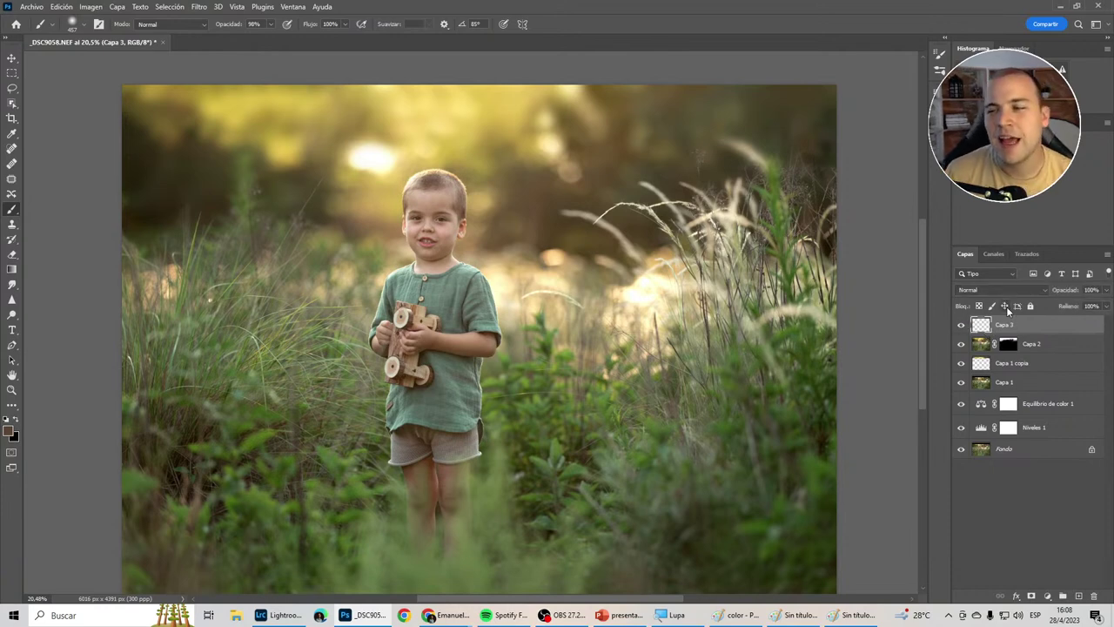
{"action": "mouse_move", "coordinate": [1070, 324]}
{"action": "left_mouse_down"}
{"action": "mouse_move", "coordinate": [1081, 543]}
{"action": "mouse_move", "coordinate": [1022, 321]}
{"action": "left_mouse_up"}
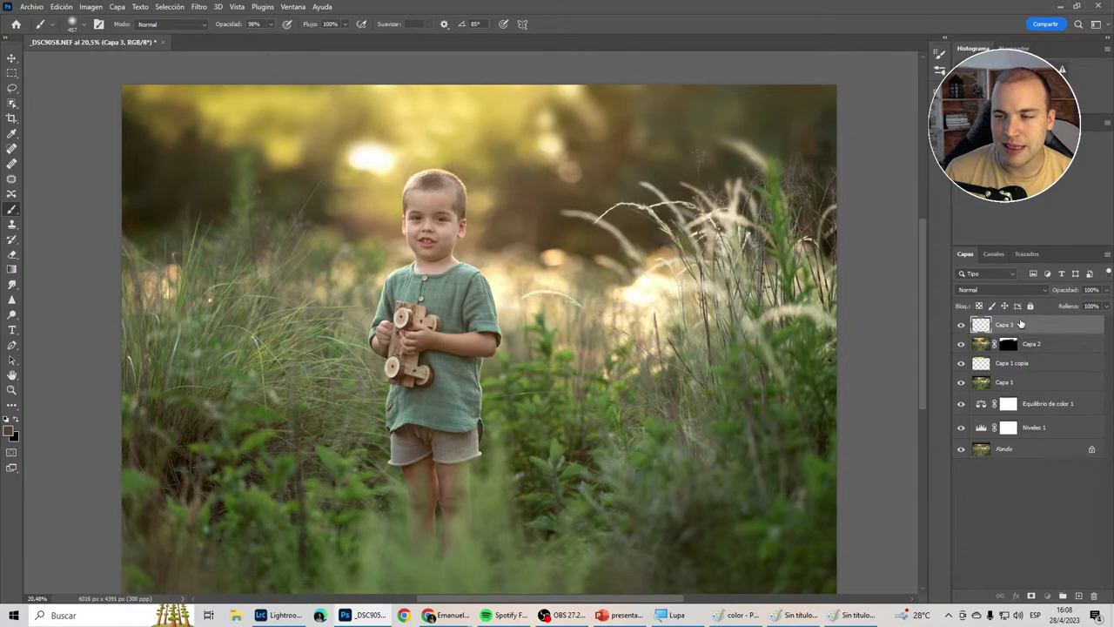
{"action": "scroll", "coordinate": [443, 443], "scroll_direction": "up", "scroll_amount": 5}
{"action": "scroll", "coordinate": [443, 443], "scroll_direction": "up", "scroll_amount": 3}
{"action": "scroll", "coordinate": [442, 443], "scroll_direction": "up", "scroll_amount": 2}
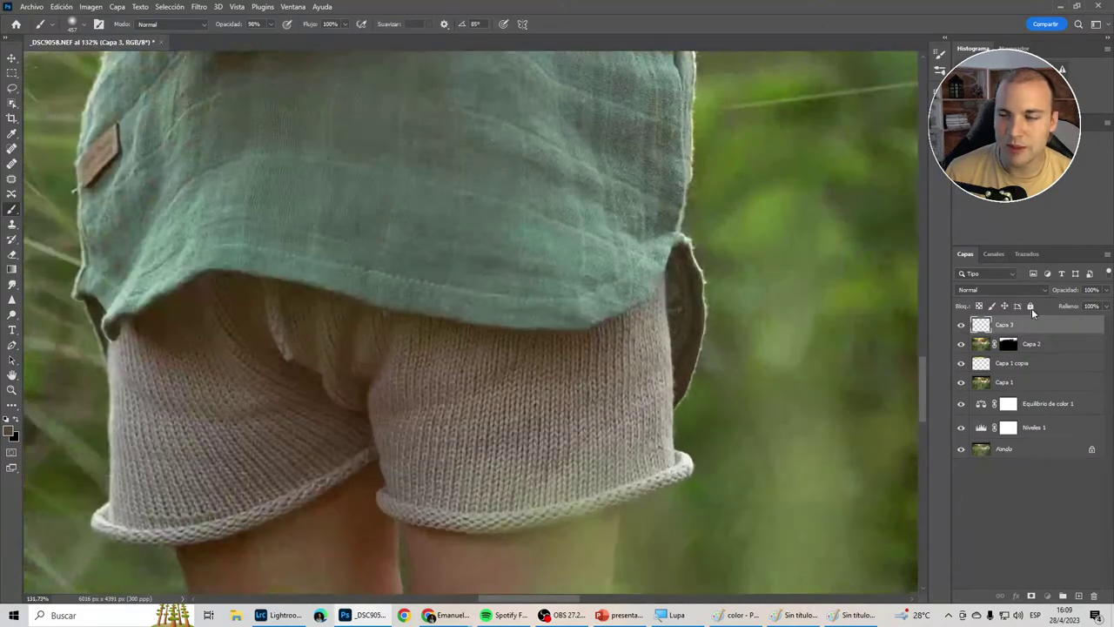
{"action": "left_click", "coordinate": [1012, 292]}
{"action": "left_click", "coordinate": [974, 570]}
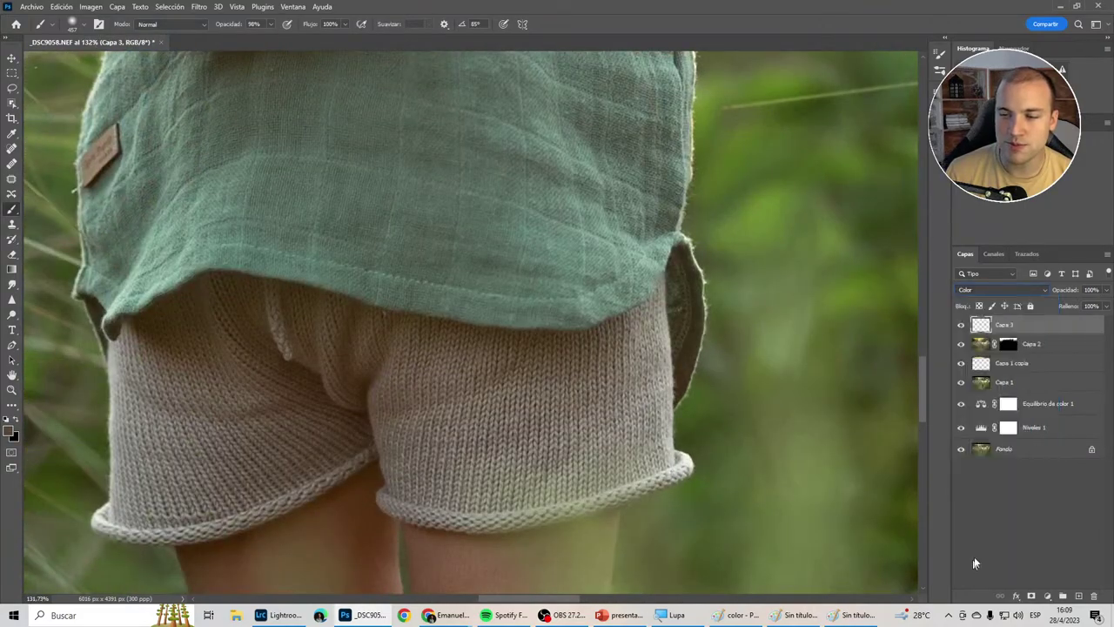
Resize the brush to about 135 and sample beige shorts colours as paint colour.
{"action": "left_click_drag", "start_coordinate": [560, 410], "coordinate": [490, 397]}
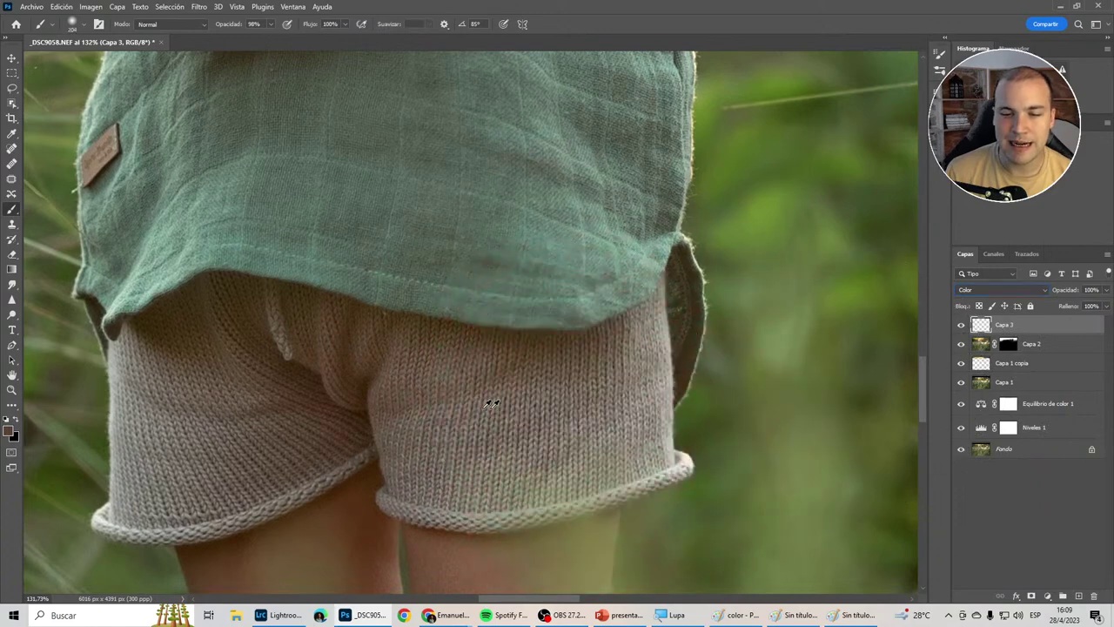
{"action": "left_click", "coordinate": [512, 397], "text": "alt"}
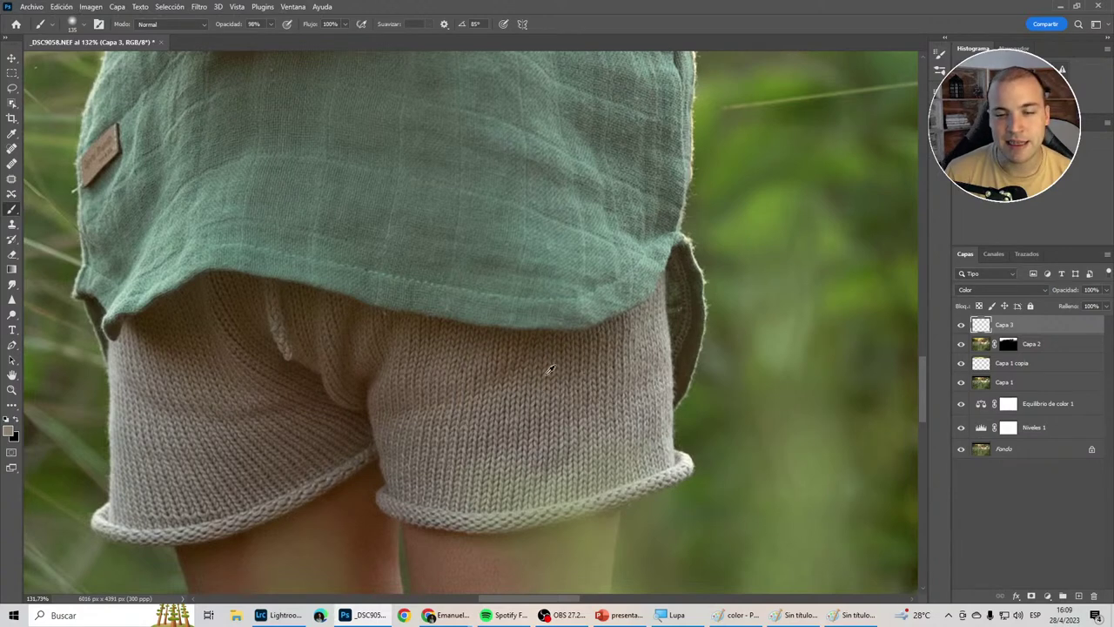
{"action": "left_click", "coordinate": [556, 372], "text": "alt"}
{"action": "right_click", "coordinate": [609, 393], "text": "alt"}
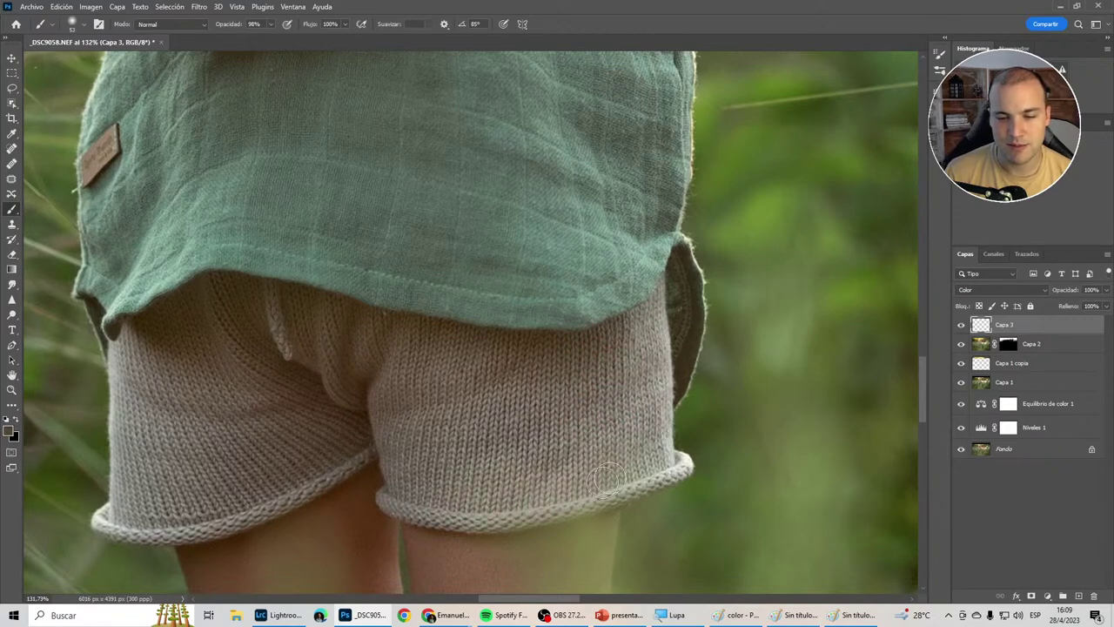
{"action": "right_click", "coordinate": [640, 459], "text": "alt"}
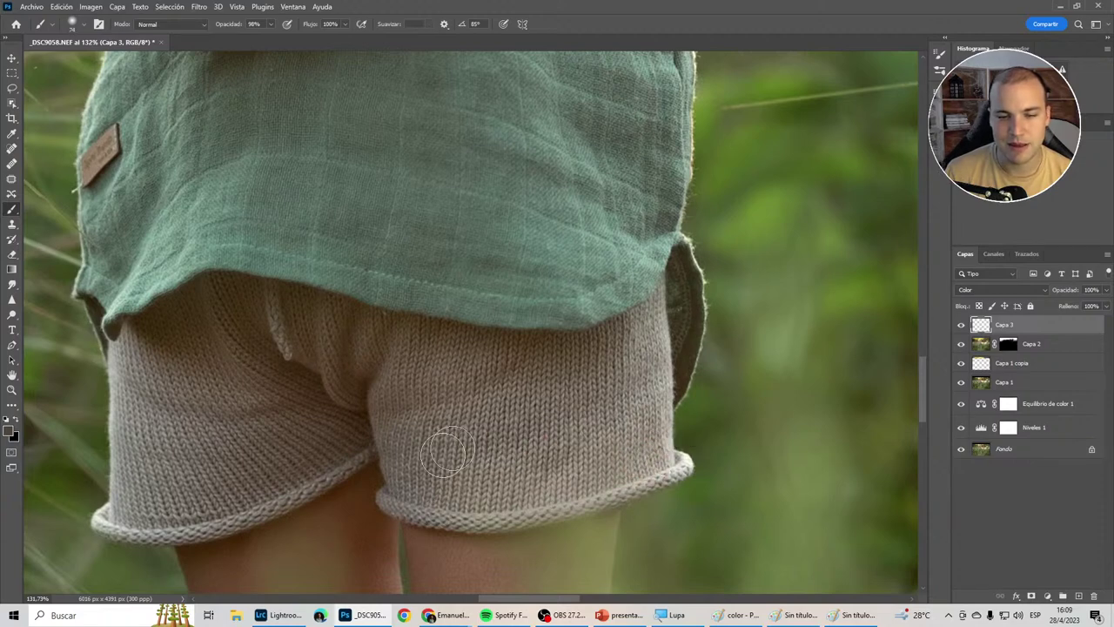
{"action": "left_click", "coordinate": [430, 385], "text": "alt"}
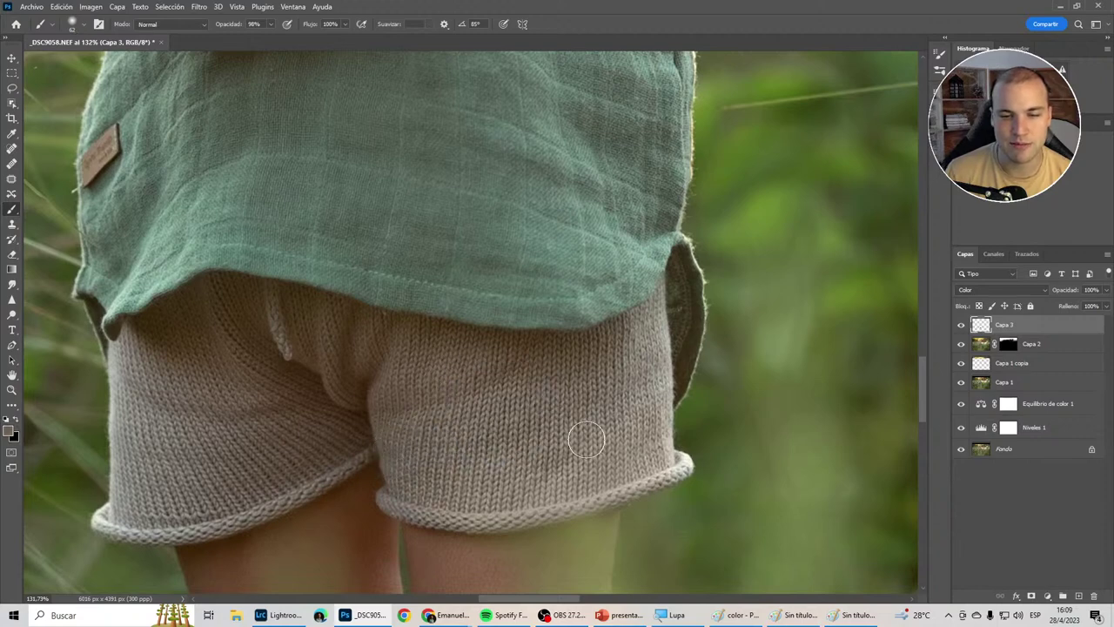
{"action": "right_click", "coordinate": [651, 415], "text": "alt"}
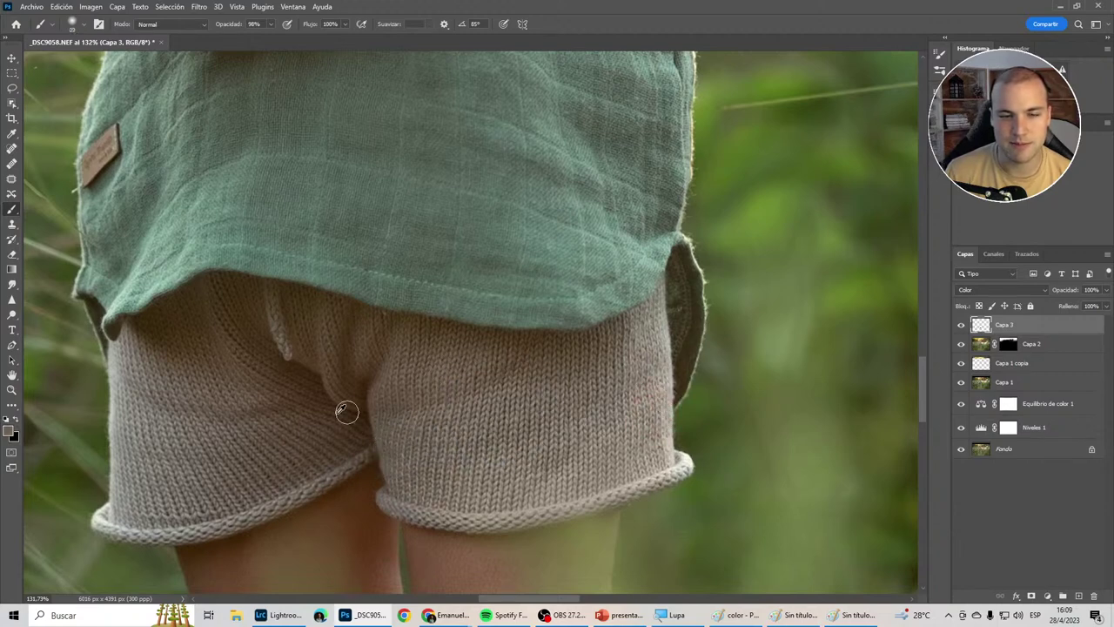
{"action": "left_click_drag", "start_coordinate": [557, 601], "coordinate": [529, 600]}
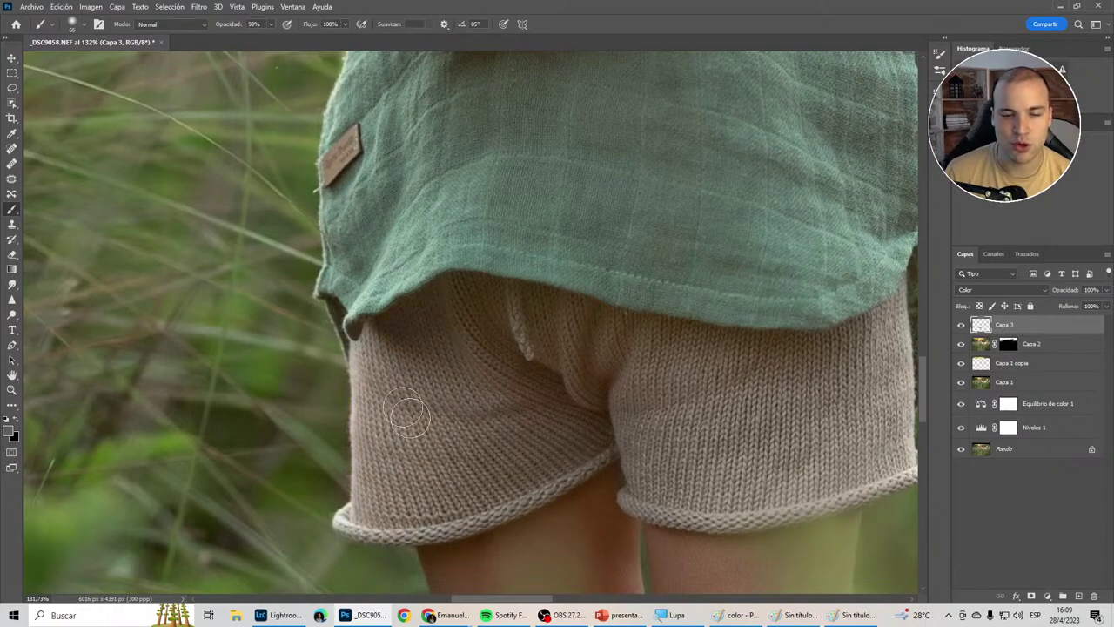
Toggle Capa 3's visibility repeatedly to compare before and after.
{"action": "scroll", "coordinate": [496, 435], "scroll_direction": "down", "scroll_amount": 3}
{"action": "left_click", "coordinate": [961, 323]}
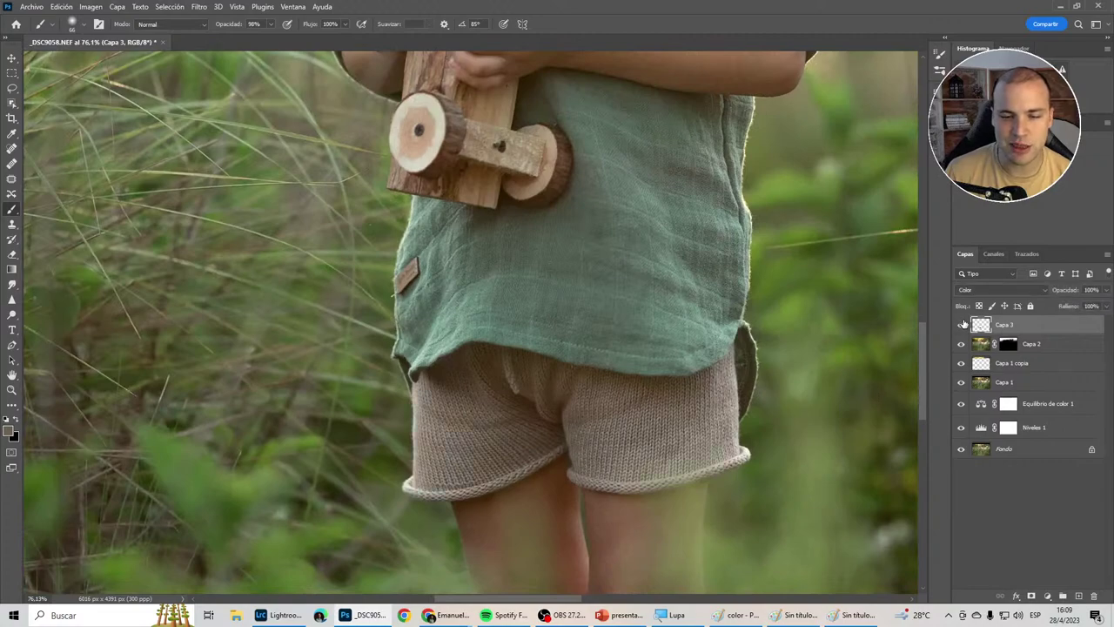
{"action": "left_click", "coordinate": [962, 324]}
{"action": "left_click", "coordinate": [962, 323]}
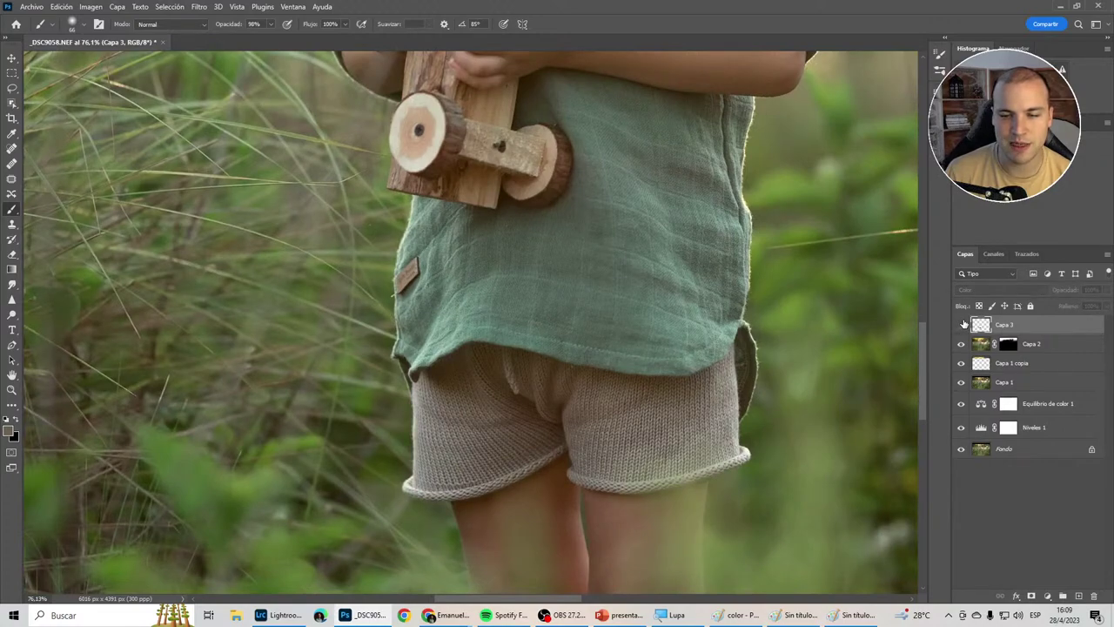
{"action": "left_click", "coordinate": [961, 324]}
{"action": "scroll", "coordinate": [677, 522], "scroll_direction": "up", "scroll_amount": 3}
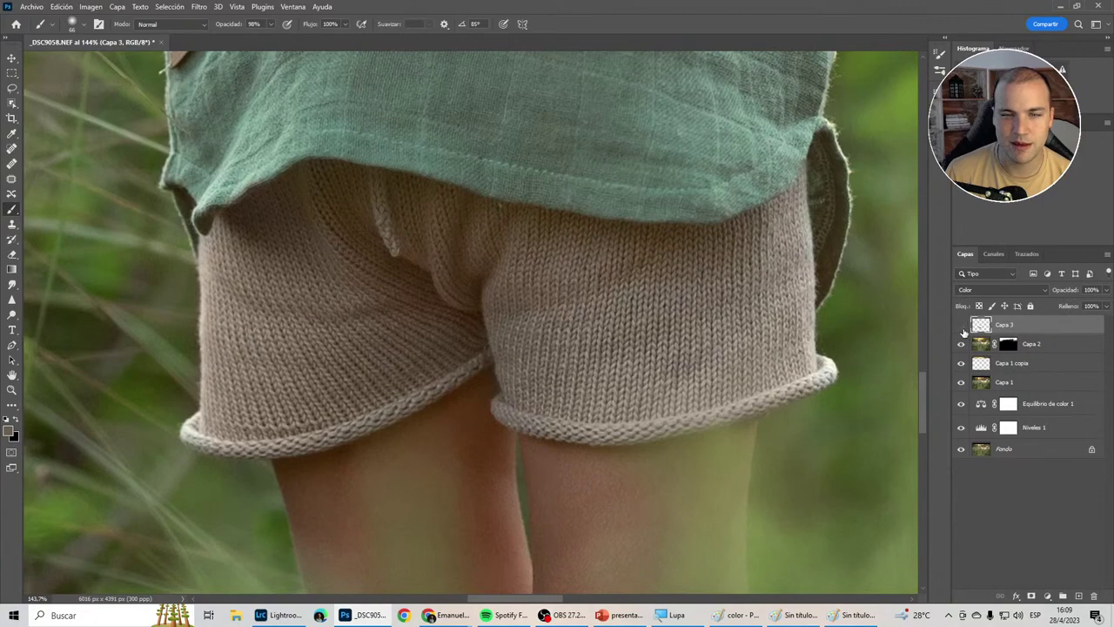
{"action": "left_click", "coordinate": [961, 323]}
{"action": "scroll", "coordinate": [438, 394], "scroll_direction": "down", "scroll_amount": 3}
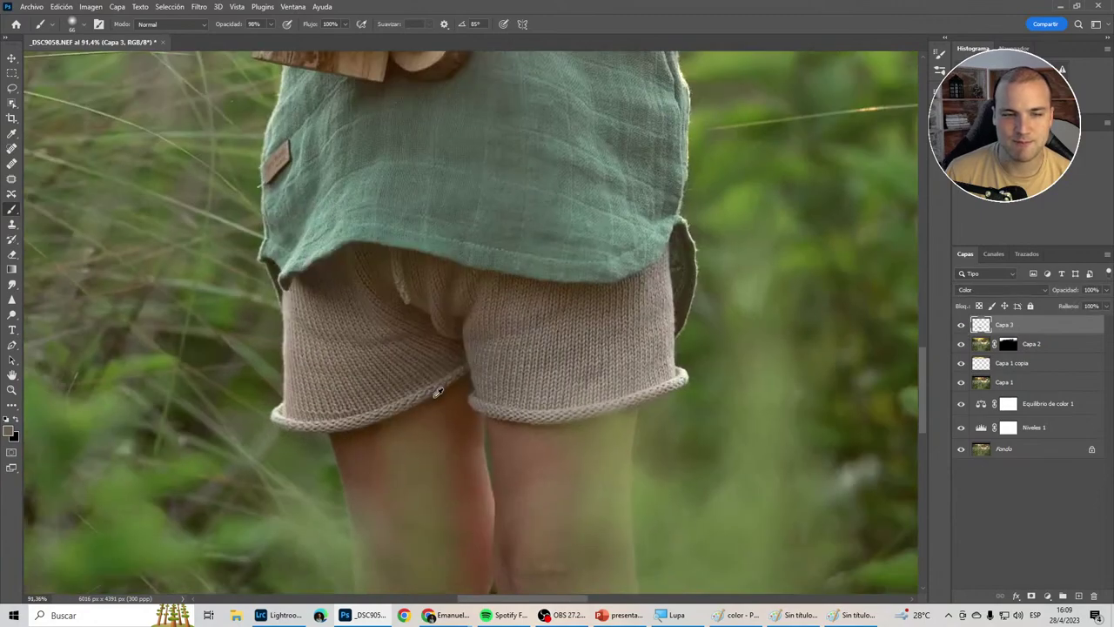
{"action": "scroll", "coordinate": [438, 394], "scroll_direction": "down", "scroll_amount": 3}
{"action": "scroll", "coordinate": [435, 391], "scroll_direction": "down", "scroll_amount": 1}
{"action": "scroll", "coordinate": [416, 385], "scroll_direction": "up", "scroll_amount": 2}
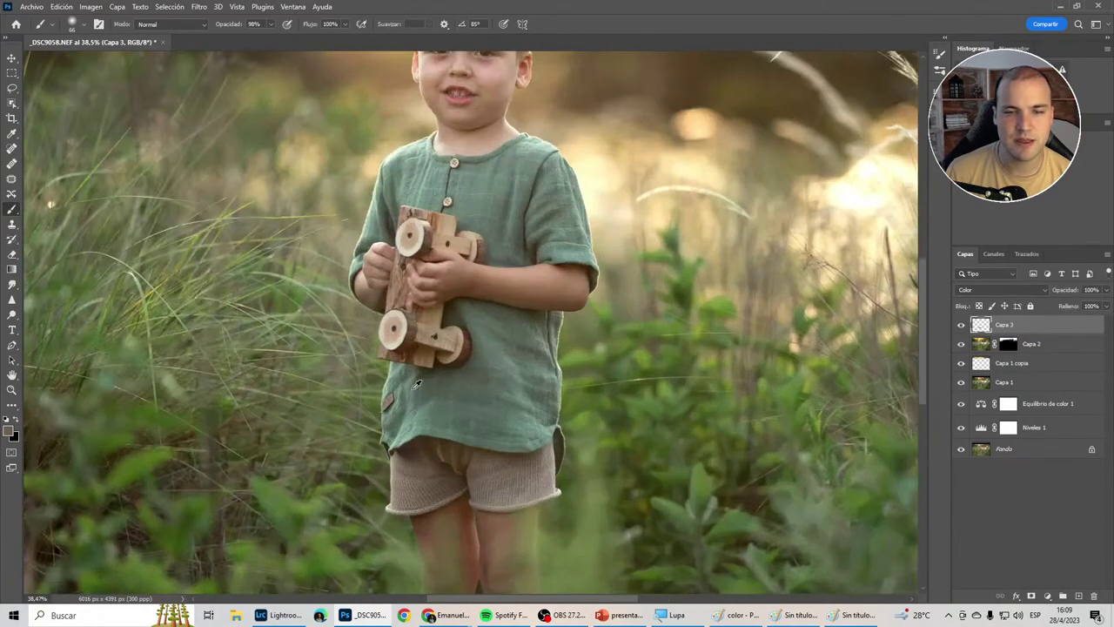
{"action": "scroll", "coordinate": [435, 383], "scroll_direction": "up", "scroll_amount": 1}
{"action": "scroll", "coordinate": [413, 347], "scroll_direction": "down", "scroll_amount": 1}
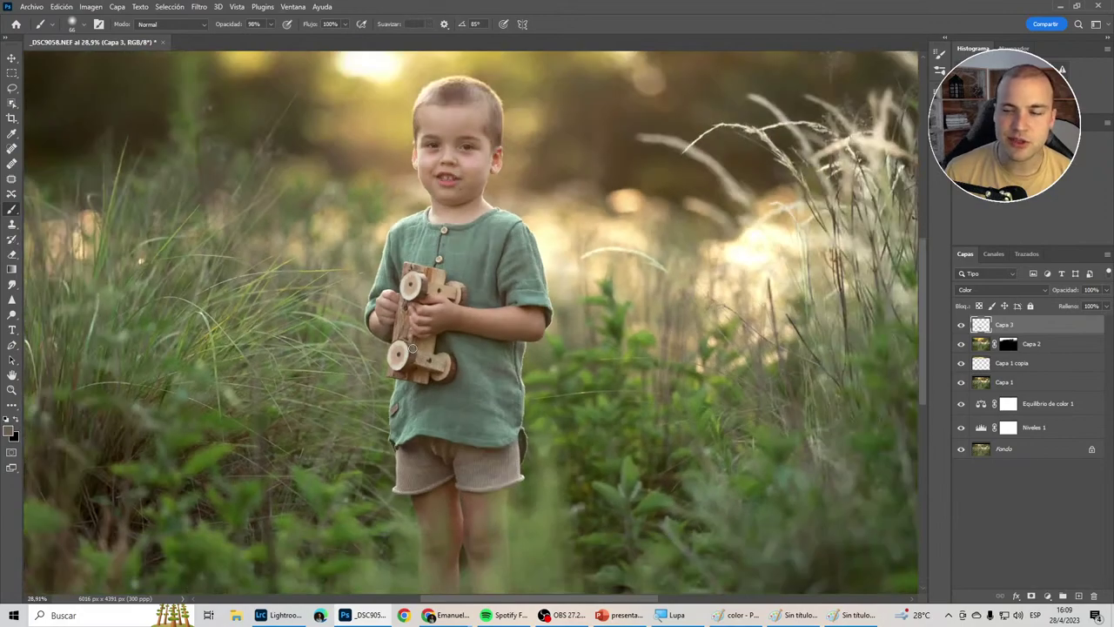
{"action": "scroll", "coordinate": [398, 321], "scroll_direction": "down", "scroll_amount": 1}
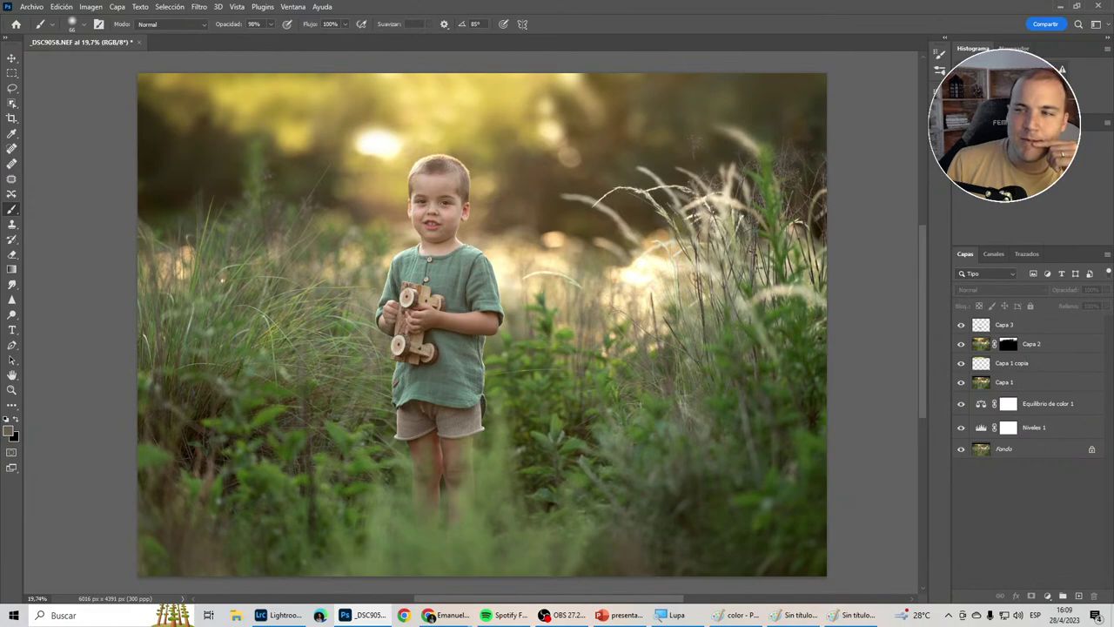
Add a Colorize Hue/Saturation adjustment (Ctrl+U) with saturation 100 for strong orange.
{"action": "key", "text": "ctrl+u"}
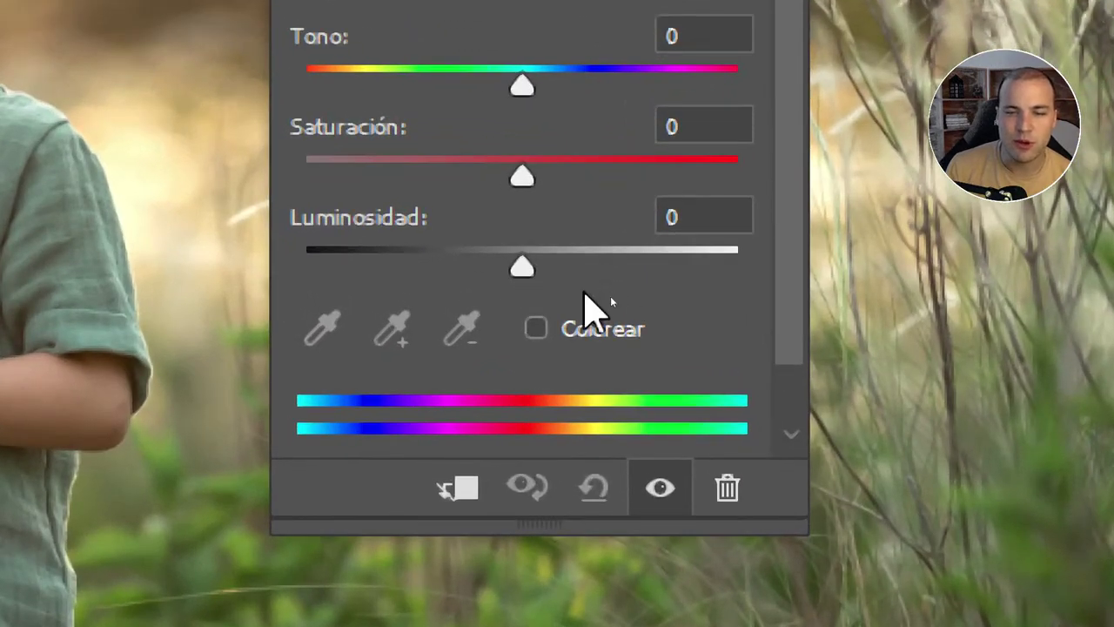
{"action": "left_click", "coordinate": [557, 332]}
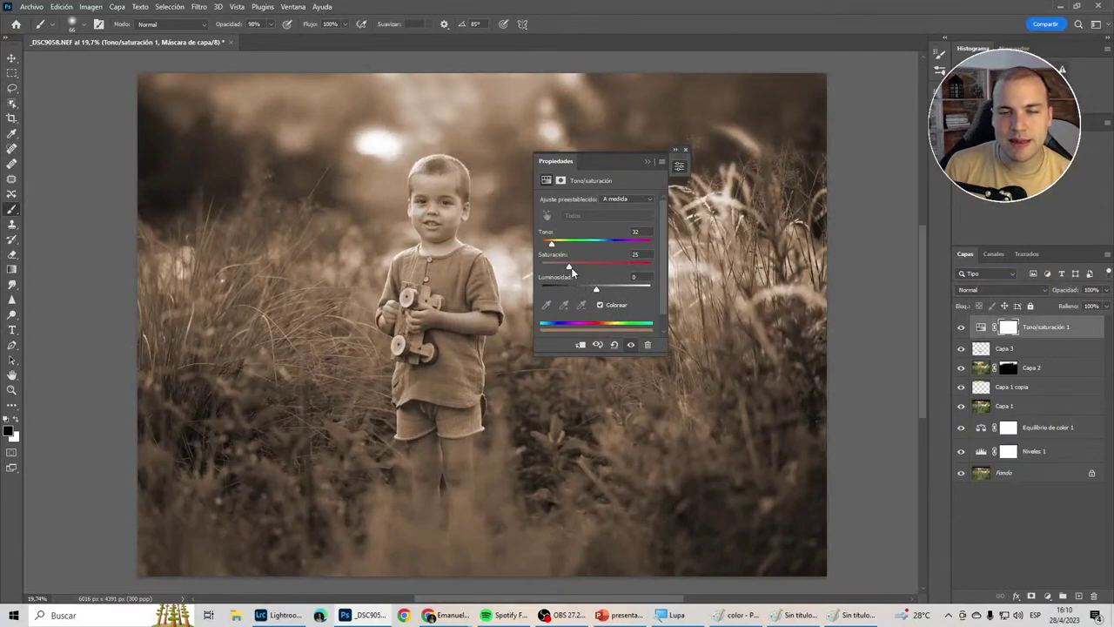
{"action": "left_click_drag", "start_coordinate": [603, 267], "coordinate": [775, 265]}
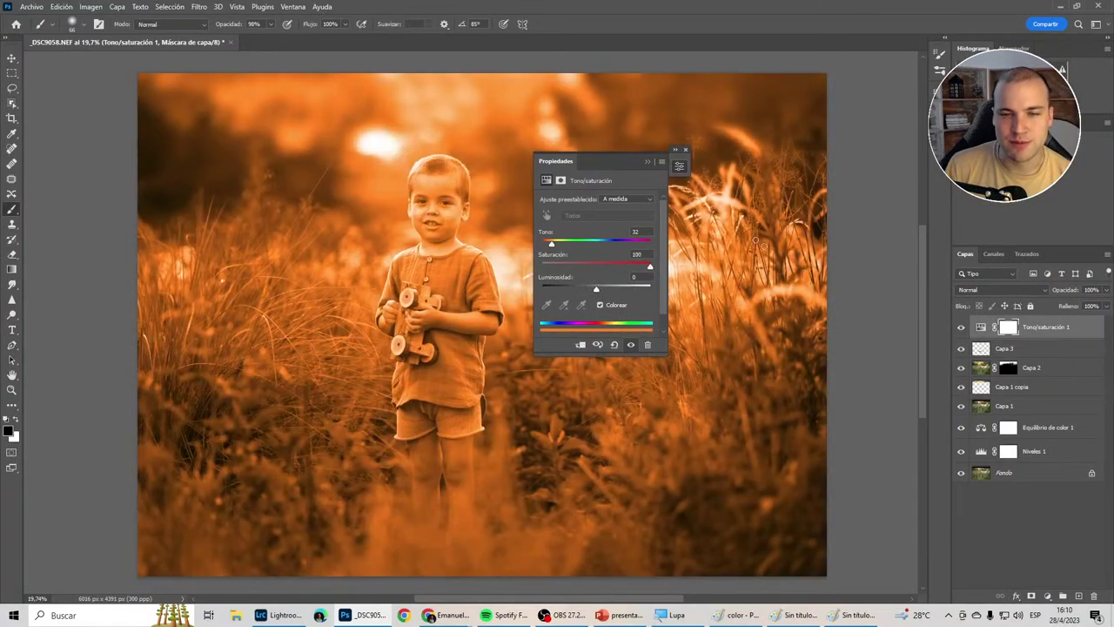
{"action": "left_click", "coordinate": [649, 161]}
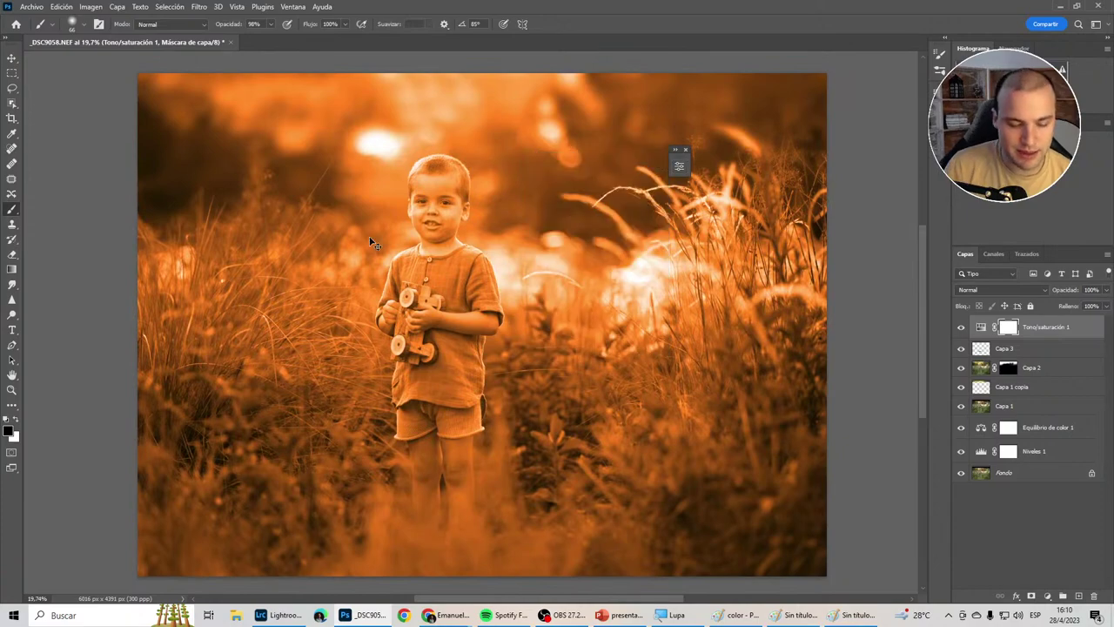
Invert the adjustment mask and paint white to reveal orange on the shirt's shoulder.
{"action": "key", "text": "ctrl+i"}
{"action": "scroll", "coordinate": [487, 274], "scroll_direction": "up", "scroll_amount": 2}
{"action": "scroll", "coordinate": [488, 274], "scroll_direction": "up", "scroll_amount": 2}
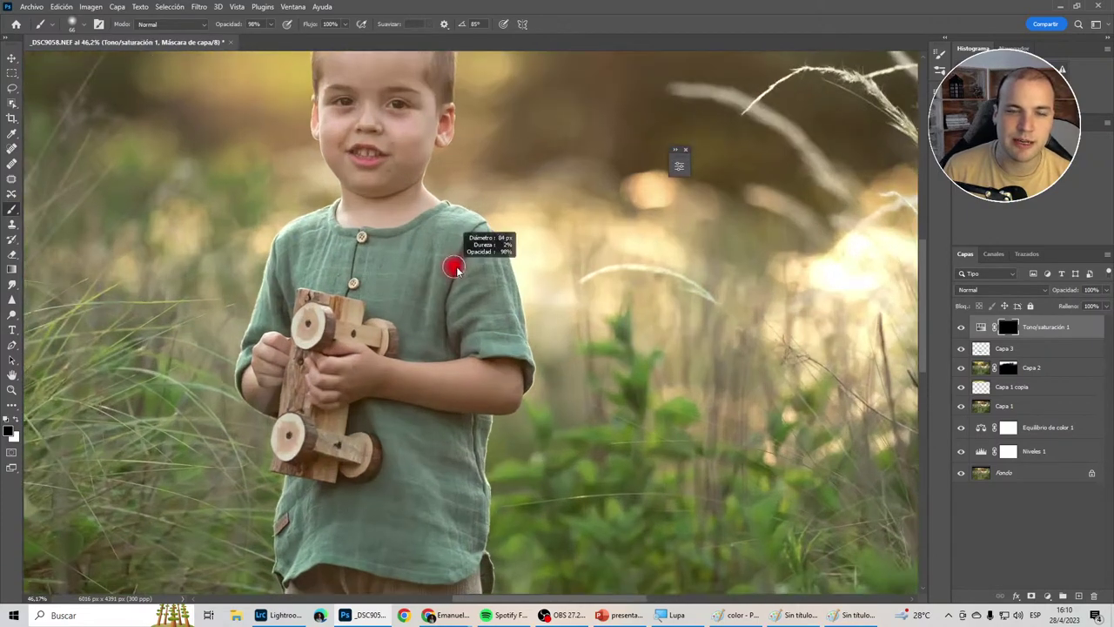
{"action": "key", "text": "x"}
{"action": "mouse_move", "coordinate": [455, 246]}
{"action": "left_mouse_down"}
{"action": "mouse_move", "coordinate": [442, 311]}
{"action": "mouse_move", "coordinate": [479, 254]}
{"action": "mouse_move", "coordinate": [501, 315]}
{"action": "mouse_move", "coordinate": [439, 323]}
{"action": "mouse_move", "coordinate": [427, 344]}
{"action": "mouse_move", "coordinate": [414, 313]}
{"action": "mouse_move", "coordinate": [422, 287]}
{"action": "left_mouse_up"}
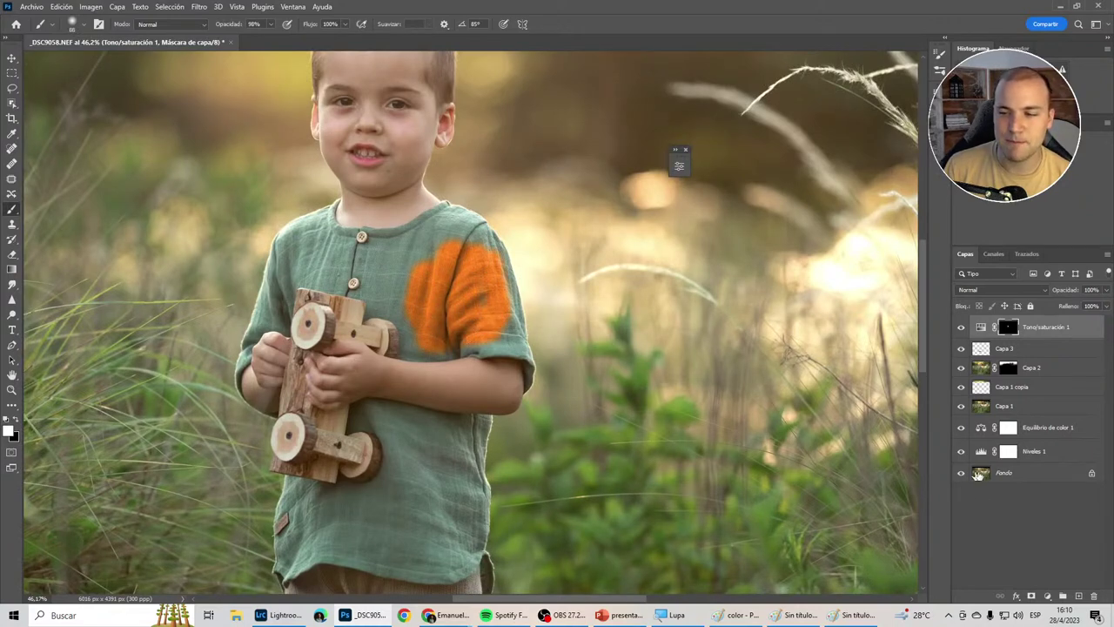
{"action": "left_click", "coordinate": [978, 475]}
{"action": "left_click", "coordinate": [16, 105]}
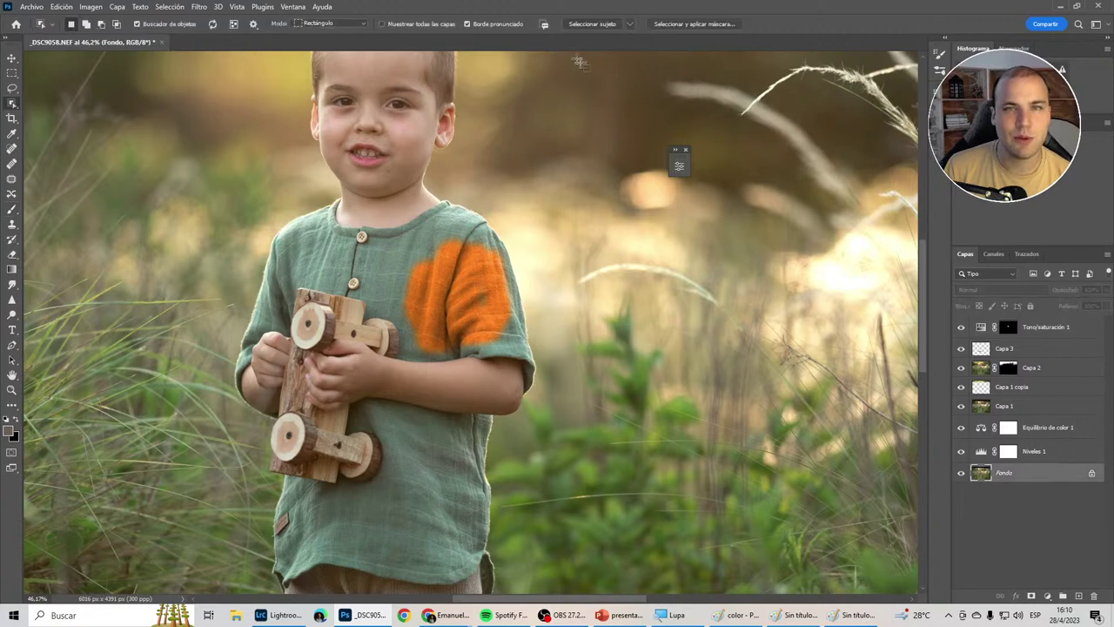
Select Subject around the boy and toy, check it in Quick Mask, then target Tono/saturación 1.
{"action": "left_click", "coordinate": [589, 25]}
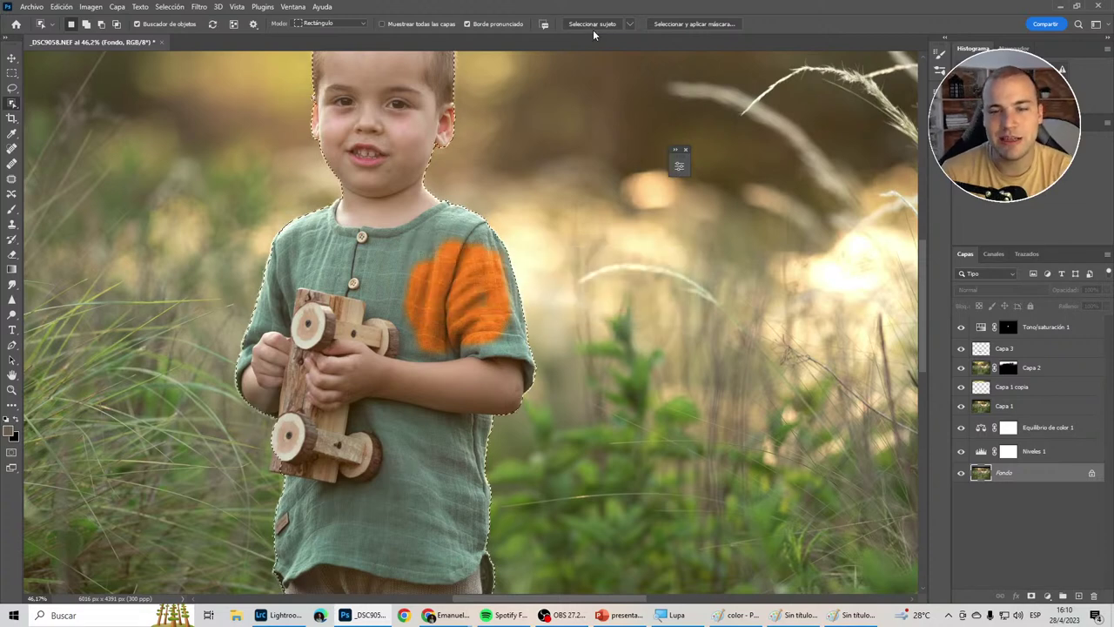
{"action": "key", "text": "q"}
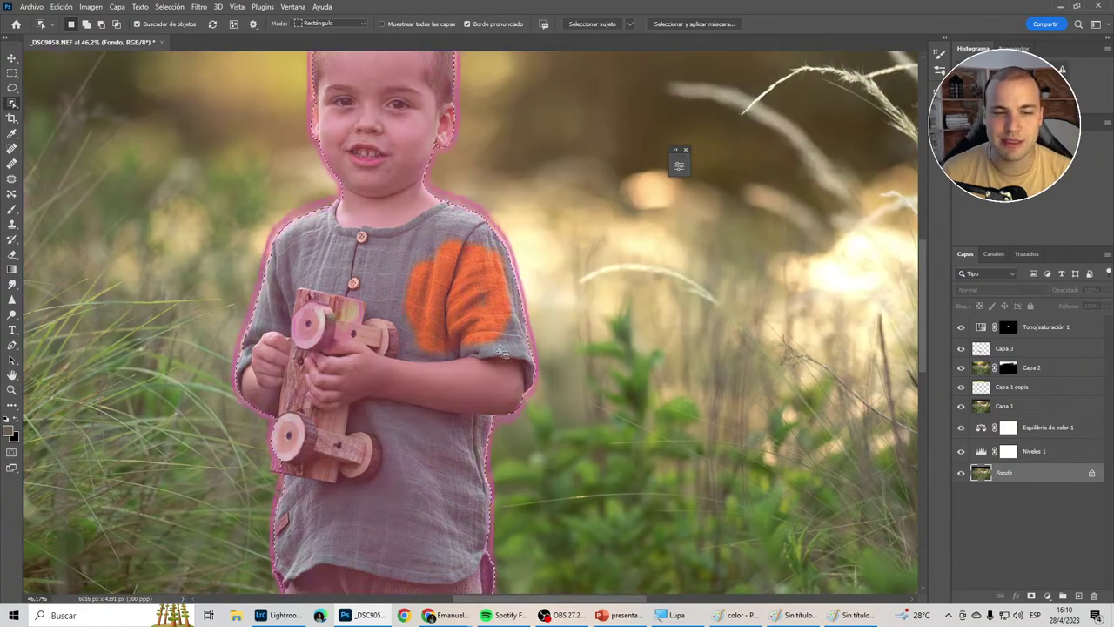
{"action": "scroll", "coordinate": [495, 340], "scroll_direction": "up", "scroll_amount": 5}
{"action": "key", "text": "q"}
{"action": "left_click", "coordinate": [1044, 327]}
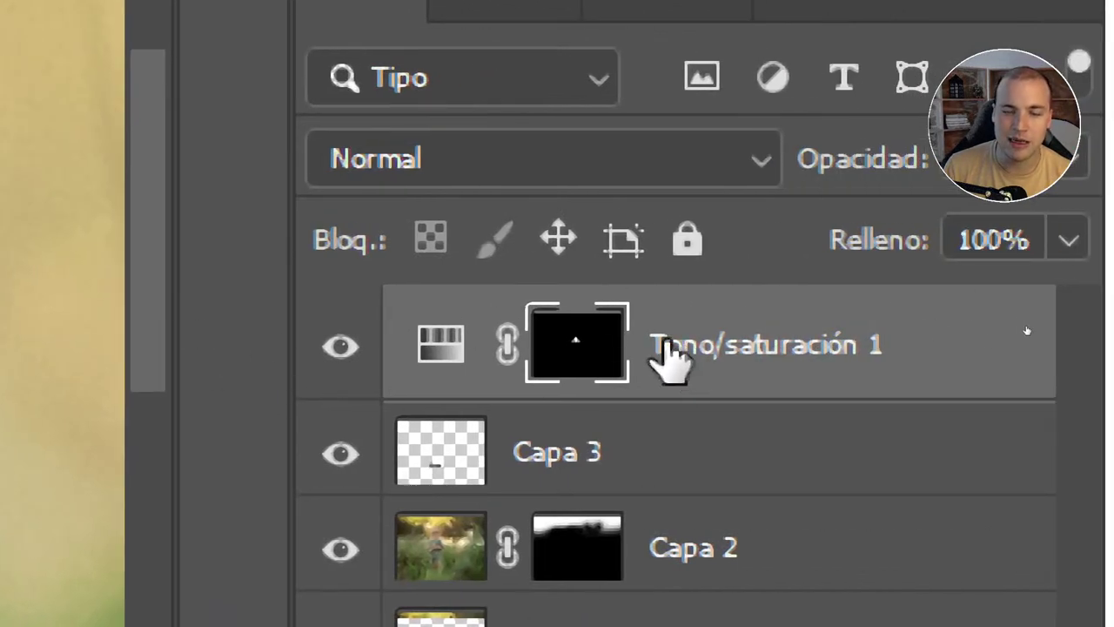
Group Tono/saturación 1 into Grupo 1 with an inverted mask built from the boy selection.
{"action": "key", "text": "ctrl+g"}
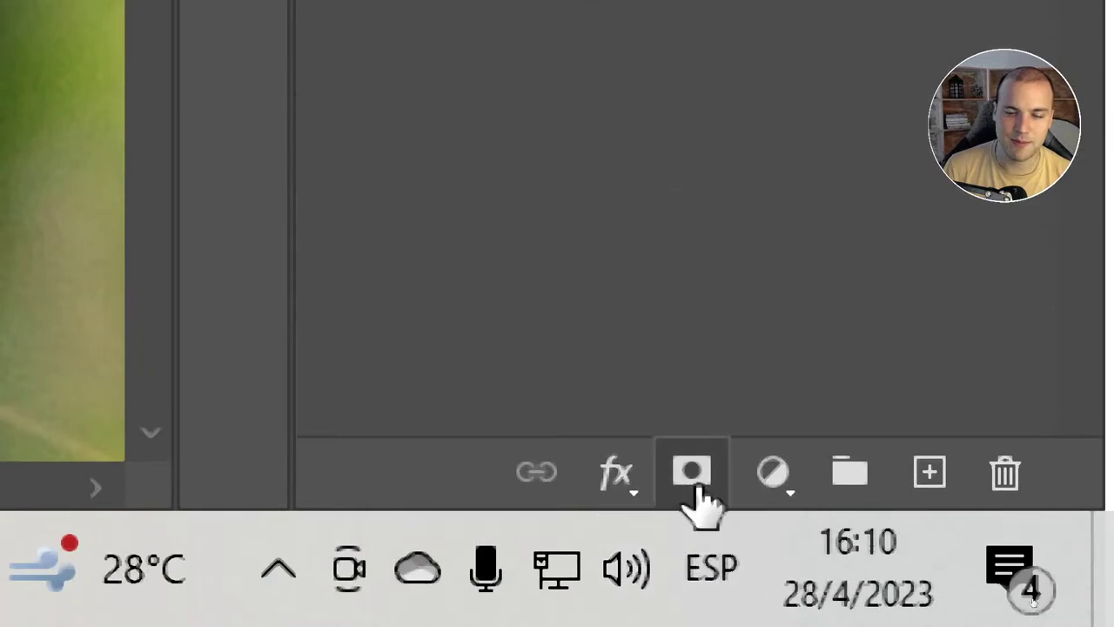
{"action": "left_click", "coordinate": [696, 473]}
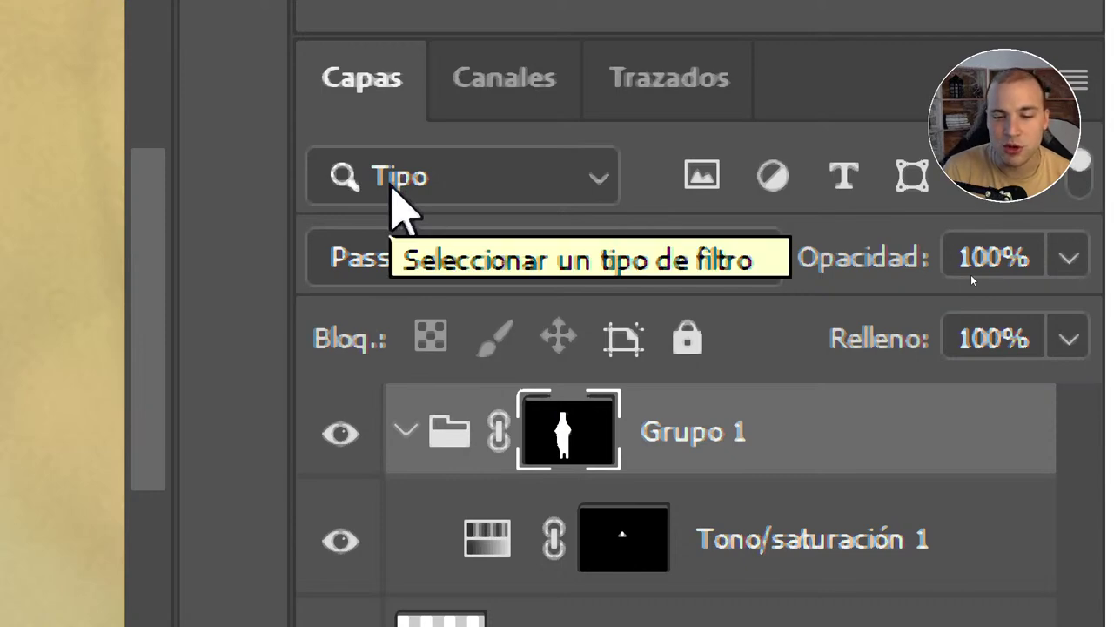
{"action": "key", "text": "ctrl+i"}
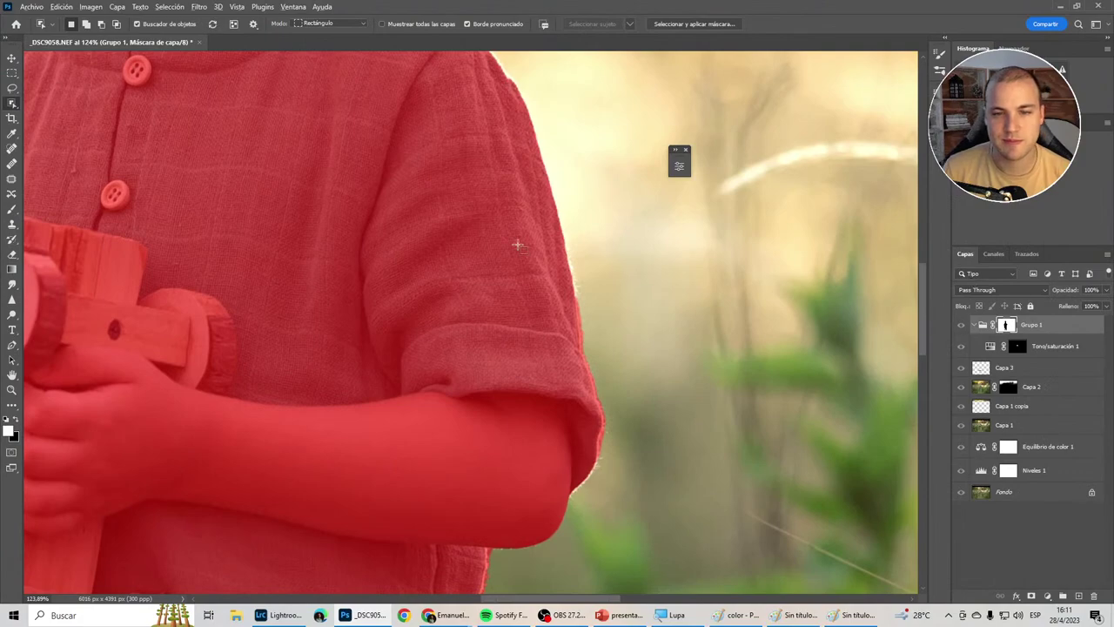
Switch to the Brush and toggle Grupo 1's red mask overlay on the boy.
{"action": "scroll", "coordinate": [517, 245], "scroll_direction": "down", "scroll_amount": 3}
{"action": "scroll", "coordinate": [522, 398], "scroll_direction": "up", "scroll_amount": 2}
{"action": "scroll", "coordinate": [522, 374], "scroll_direction": "up", "scroll_amount": 1}
{"action": "key", "text": "b"}
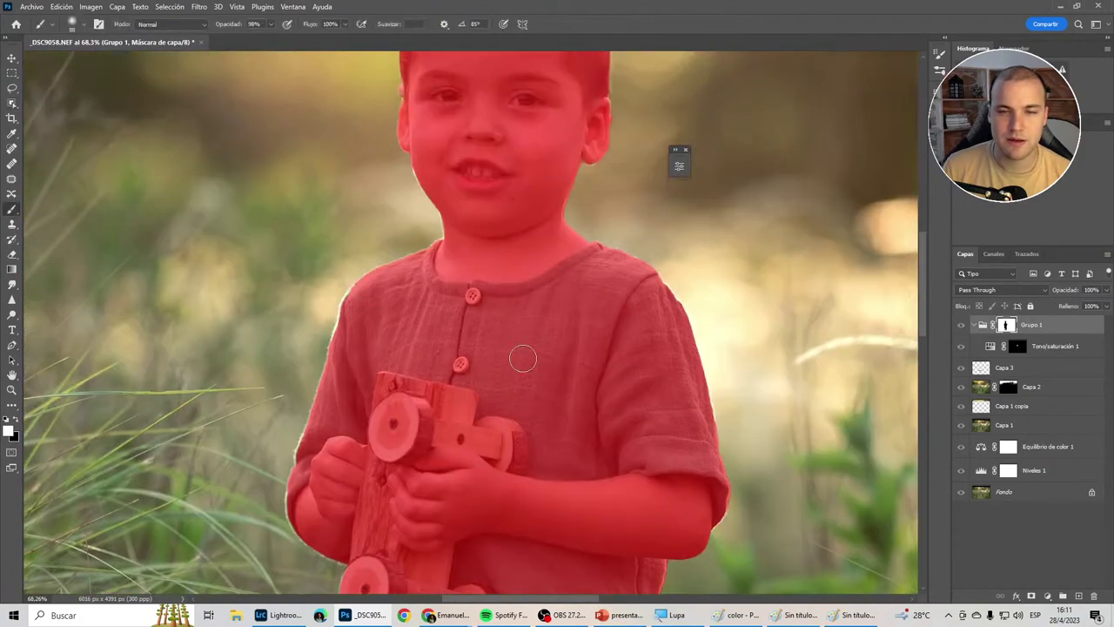
{"action": "scroll", "coordinate": [529, 304], "scroll_direction": "up", "scroll_amount": 2}
{"action": "scroll", "coordinate": [529, 340], "scroll_direction": "up", "scroll_amount": 1}
{"action": "scroll", "coordinate": [460, 233], "scroll_direction": "up", "scroll_amount": 2}
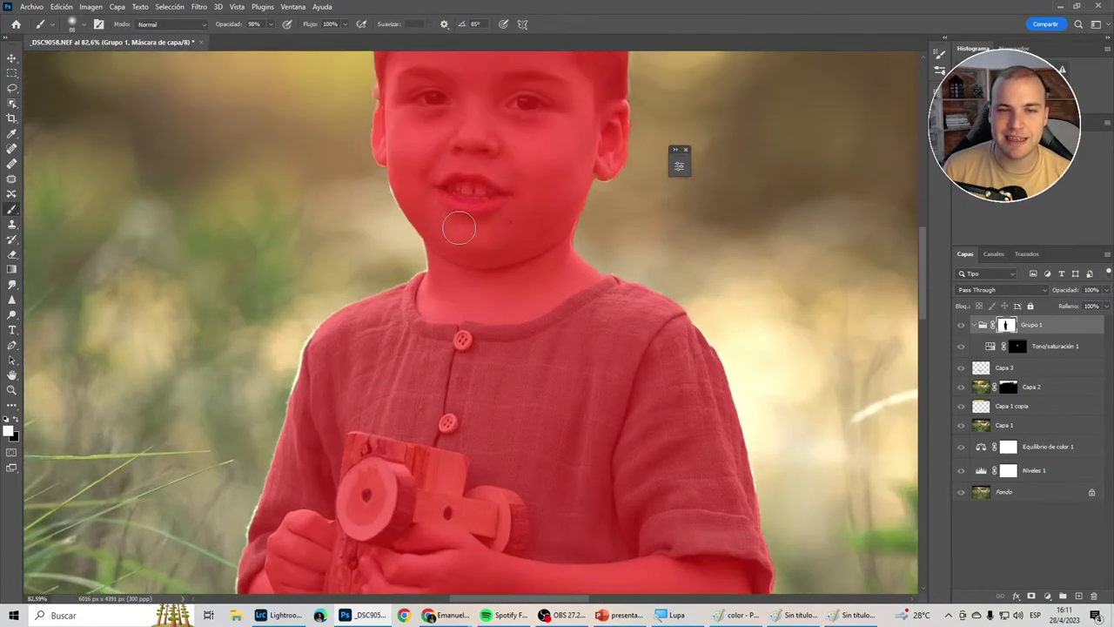
{"action": "scroll", "coordinate": [467, 215], "scroll_direction": "down", "scroll_amount": 2}
{"action": "scroll", "coordinate": [481, 225], "scroll_direction": "down", "scroll_amount": 2}
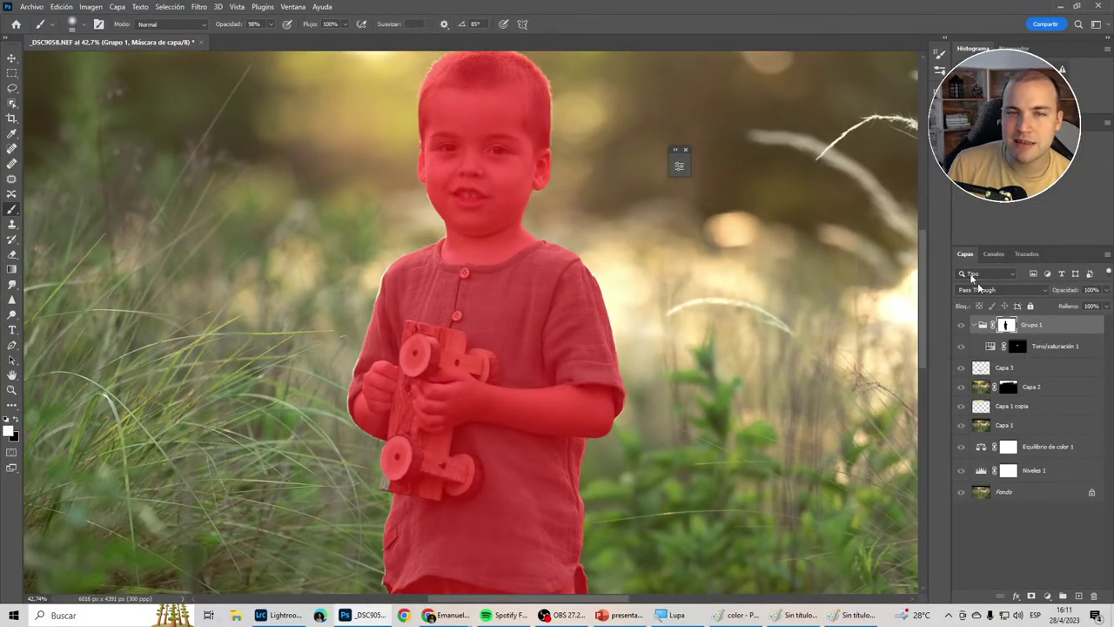
{"action": "left_click", "coordinate": [1008, 327], "text": "alt+shift"}
{"action": "left_click", "coordinate": [1008, 326], "text": "alt+shift"}
{"action": "left_click", "coordinate": [1008, 326], "text": "alt+shift"}
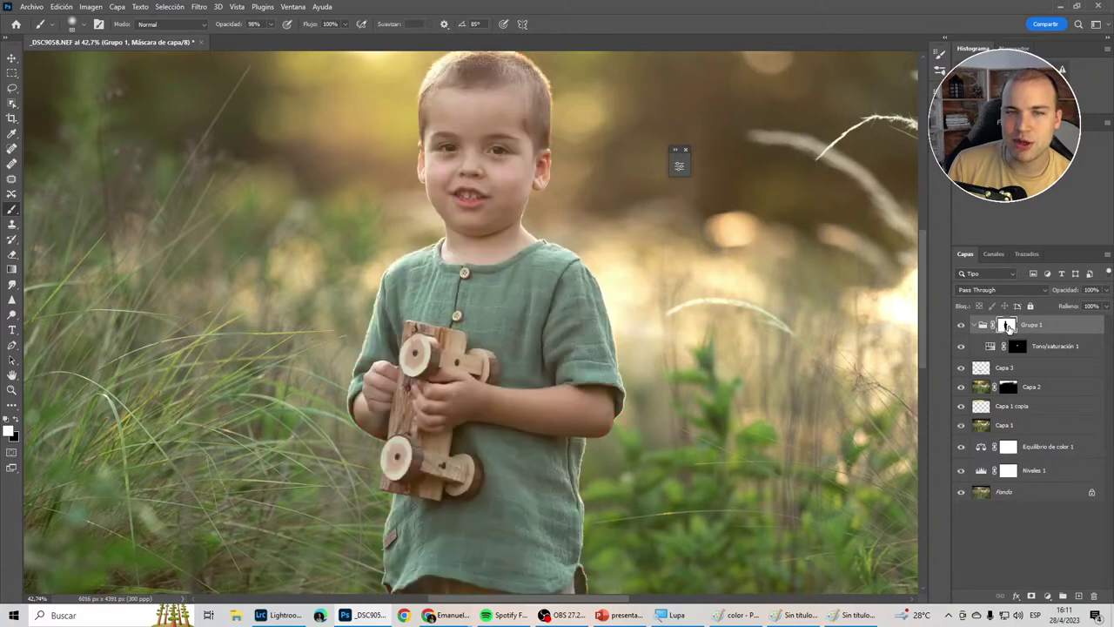
{"action": "left_click", "coordinate": [1008, 327], "text": "alt+shift"}
{"action": "left_click", "coordinate": [1007, 327], "text": "alt+shift"}
{"action": "left_click", "coordinate": [1008, 326], "text": "alt+shift"}
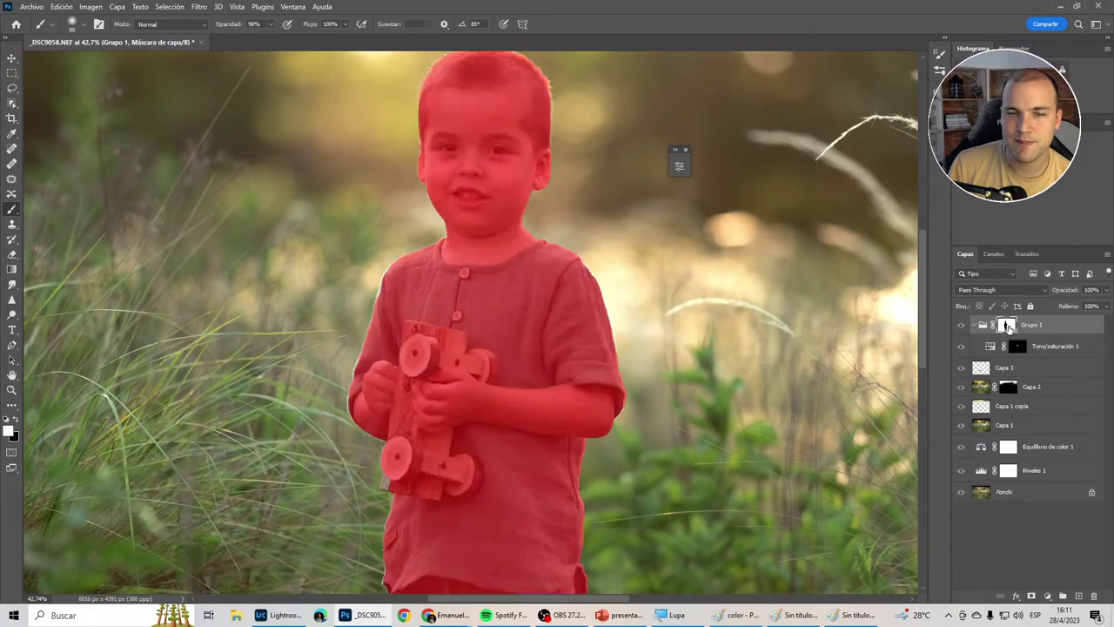
Paint the Tono/saturación 1 mask white along the sleeve hem and across the chest.
{"action": "left_click", "coordinate": [1015, 346]}
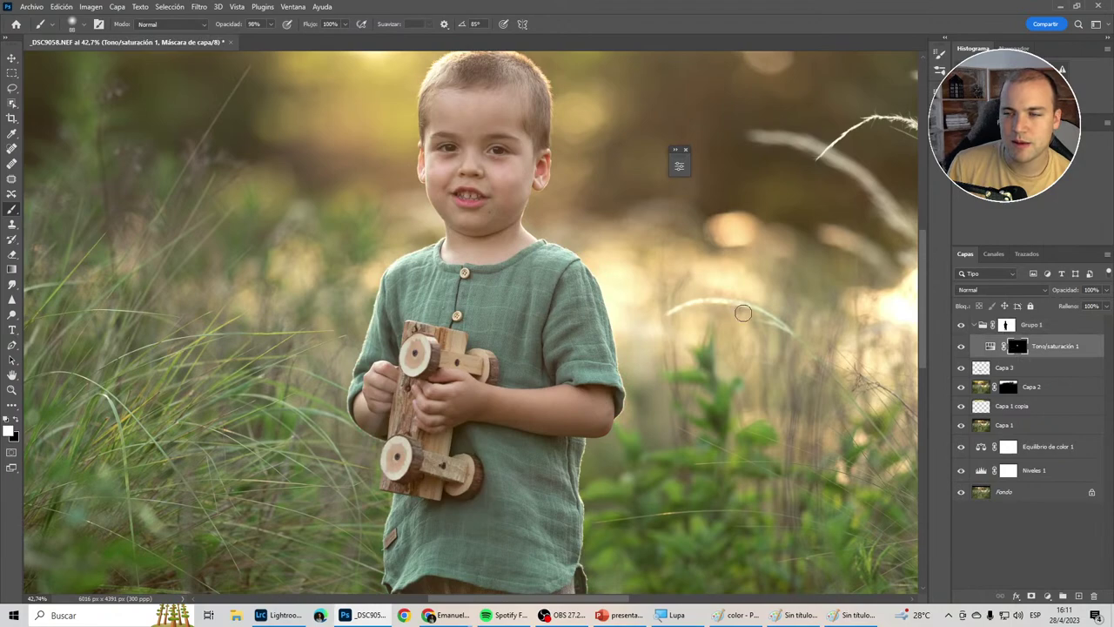
{"action": "scroll", "coordinate": [532, 283], "scroll_direction": "up", "scroll_amount": 3}
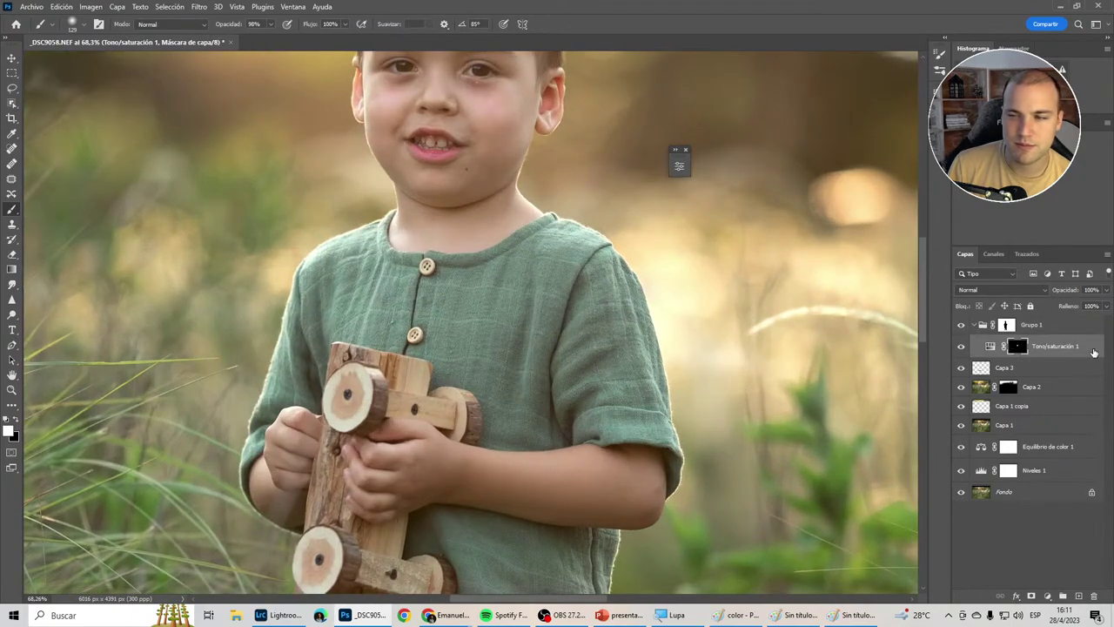
{"action": "left_click", "coordinate": [1008, 326]}
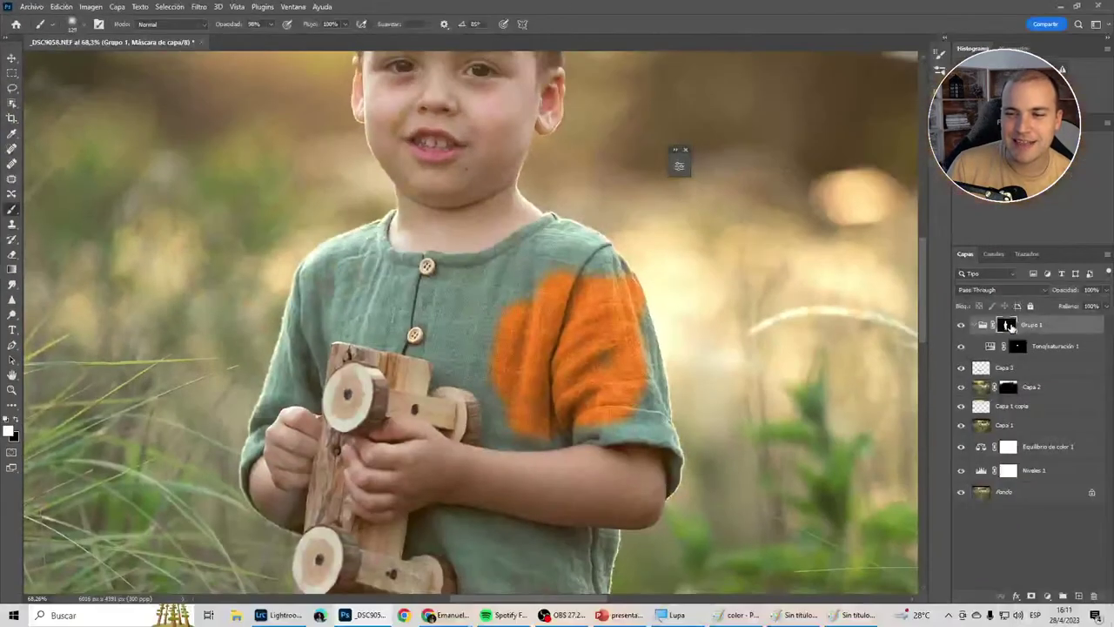
{"action": "left_click", "coordinate": [1017, 347]}
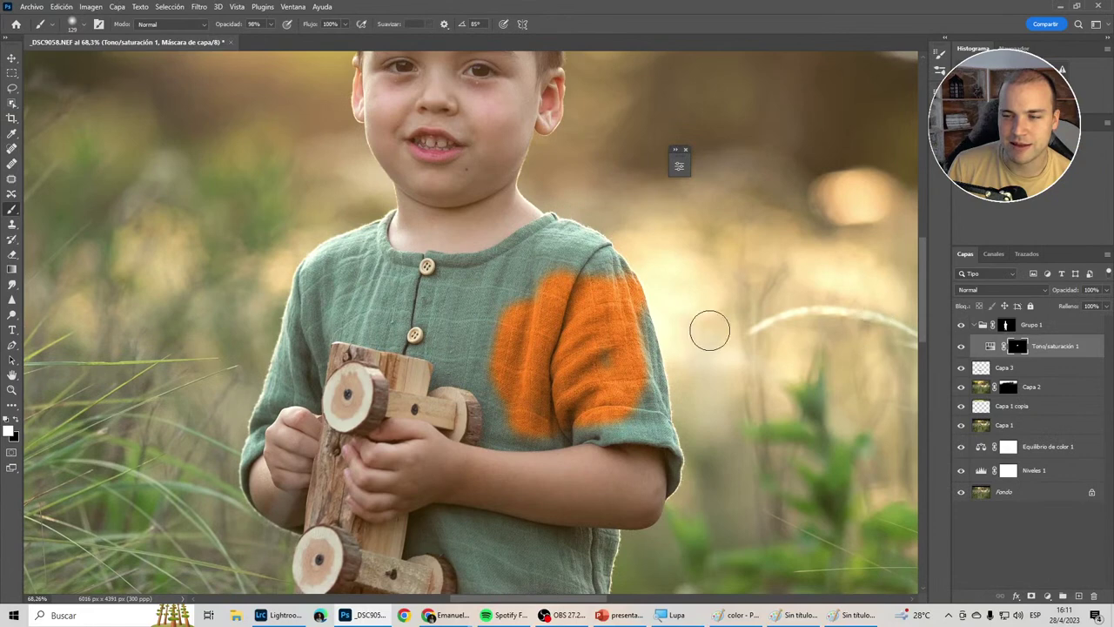
{"action": "key", "text": "bracketleft"}
{"action": "key", "text": "bracketleft"}
{"action": "key", "text": "bracketleft"}
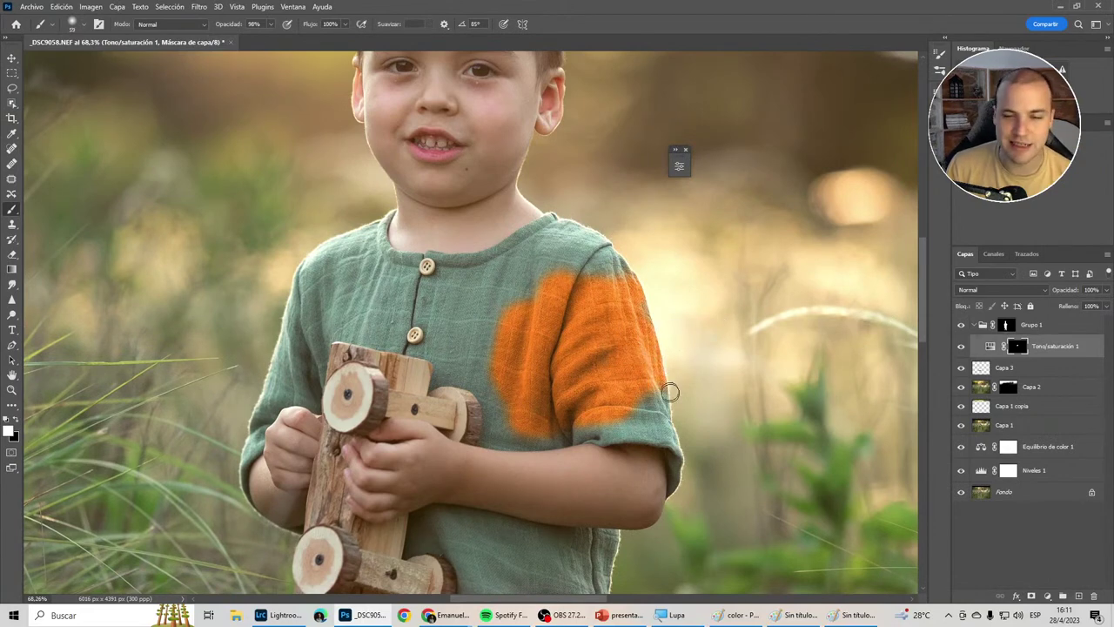
{"action": "left_click_drag", "start_coordinate": [670, 391], "coordinate": [603, 425]}
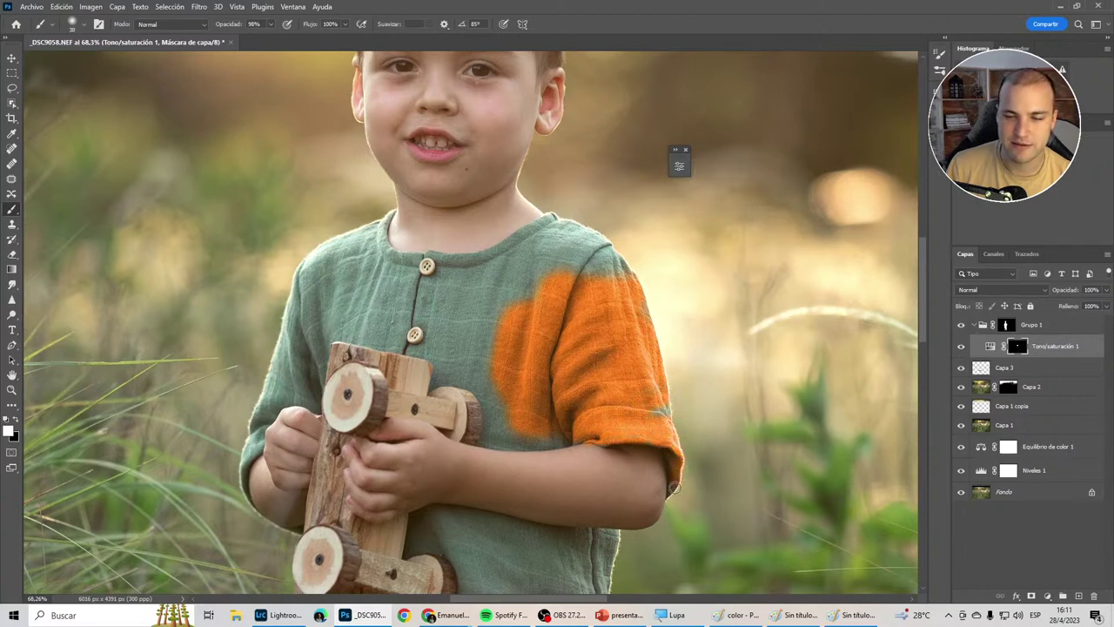
{"action": "mouse_move", "coordinate": [600, 222]}
{"action": "left_mouse_down"}
{"action": "mouse_move", "coordinate": [540, 280]}
{"action": "mouse_move", "coordinate": [302, 357]}
{"action": "mouse_move", "coordinate": [403, 268]}
{"action": "left_mouse_up"}
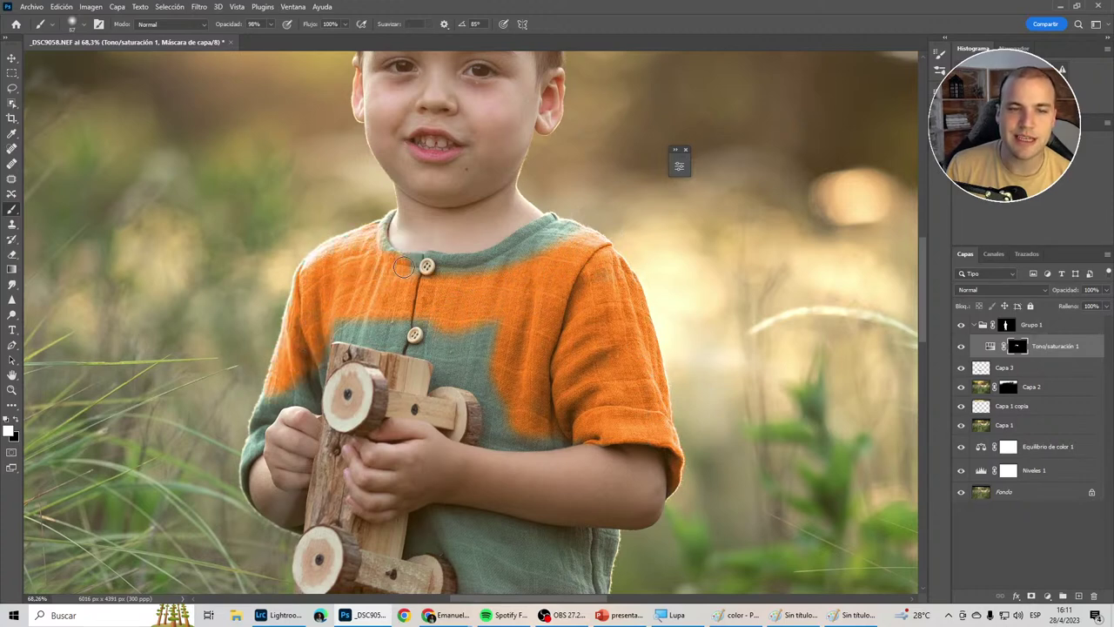
Paint orange over the collar with a smaller brush and extend across more shirt.
{"action": "key", "text": "x"}
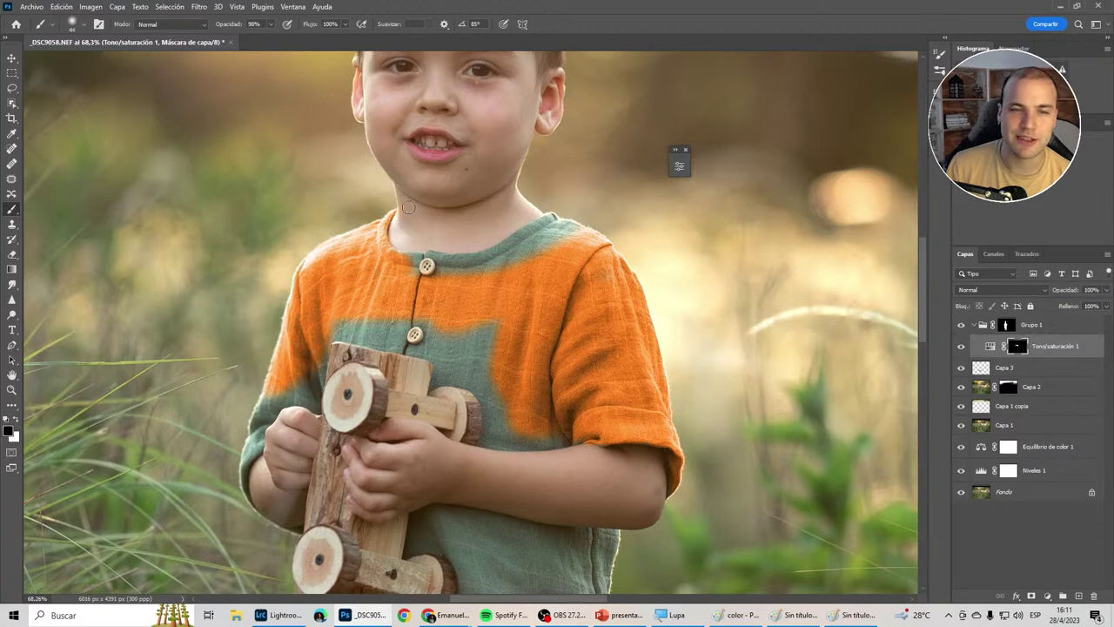
{"action": "key", "text": "x"}
{"action": "mouse_move", "coordinate": [504, 257]}
{"action": "left_mouse_down"}
{"action": "mouse_move", "coordinate": [555, 223]}
{"action": "mouse_move", "coordinate": [449, 254]}
{"action": "left_mouse_up"}
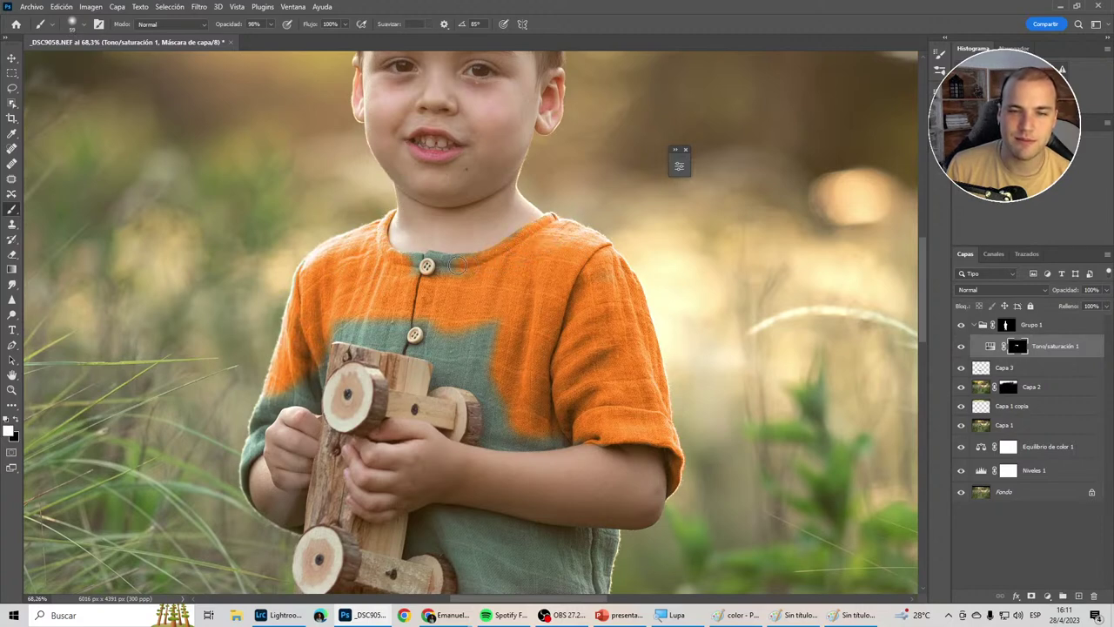
{"action": "key", "text": "bracketleft"}
{"action": "key", "text": "bracketleft"}
{"action": "key", "text": "bracketleft"}
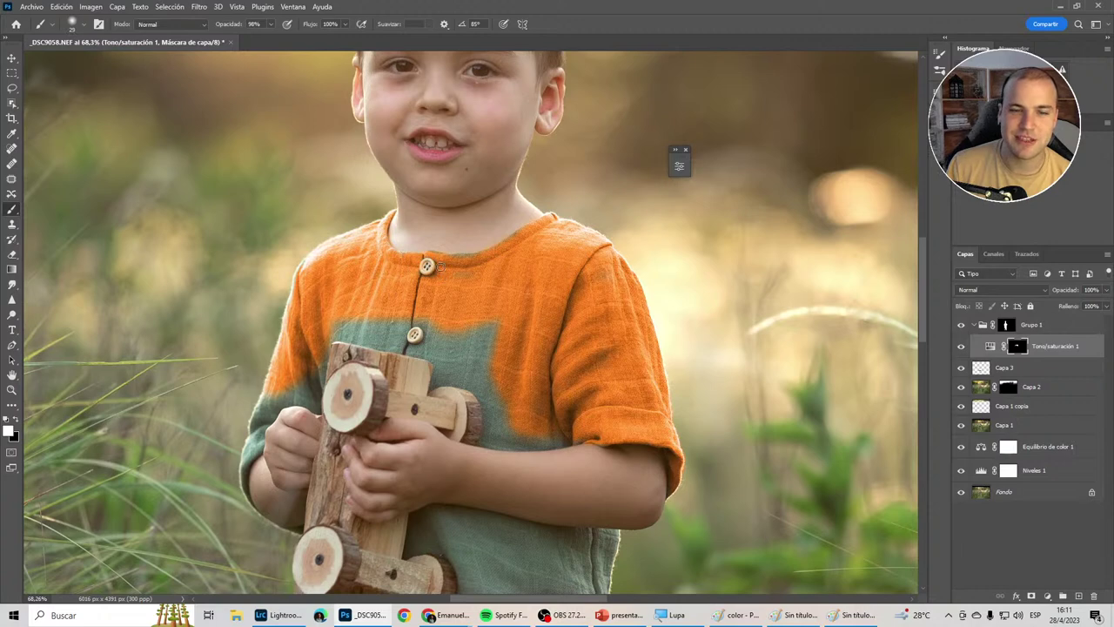
{"action": "key", "text": "x"}
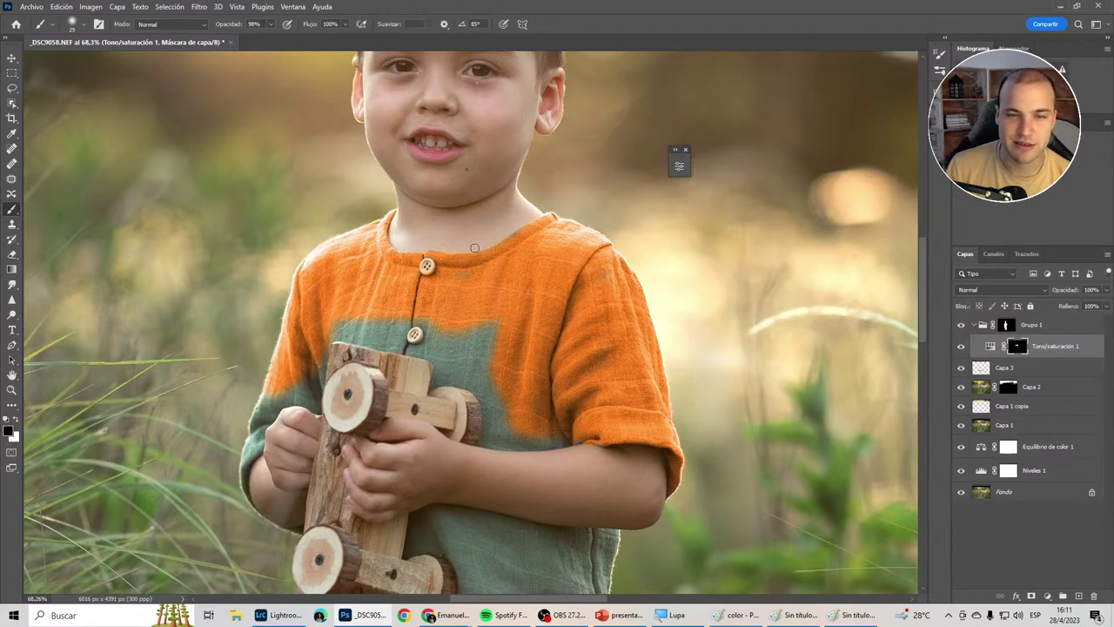
{"action": "mouse_move", "coordinate": [491, 318]}
{"action": "left_mouse_down"}
{"action": "mouse_move", "coordinate": [461, 339]}
{"action": "mouse_move", "coordinate": [483, 357]}
{"action": "mouse_move", "coordinate": [504, 410]}
{"action": "mouse_move", "coordinate": [436, 335]}
{"action": "mouse_move", "coordinate": [444, 350]}
{"action": "mouse_move", "coordinate": [348, 338]}
{"action": "mouse_move", "coordinate": [398, 322]}
{"action": "left_mouse_up"}
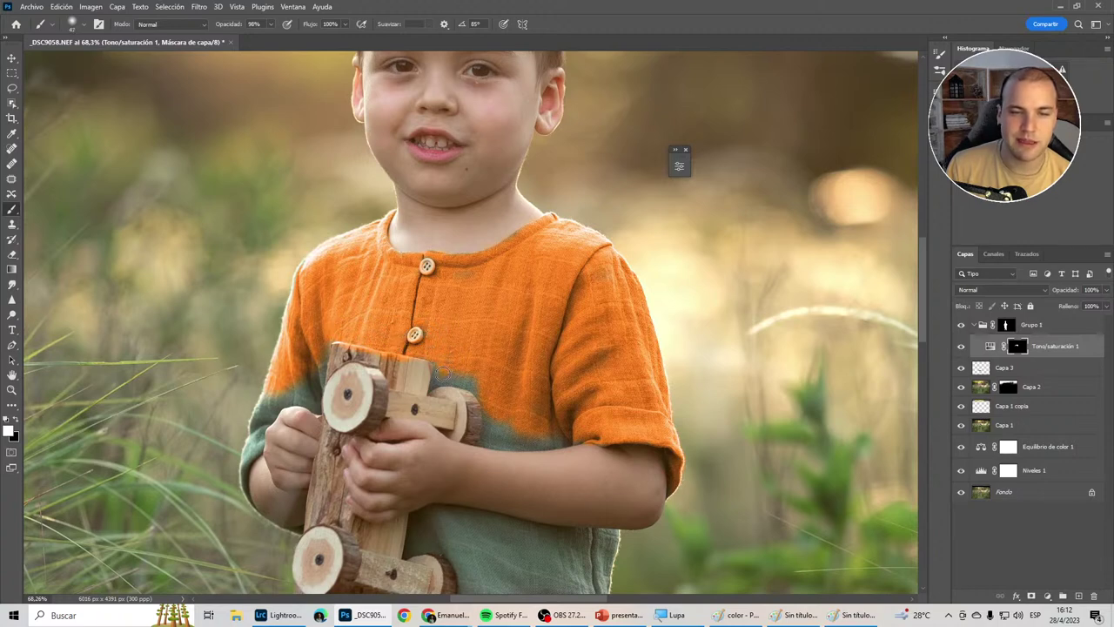
Shrink the brush and paint orange back along the shirt's bottom edge.
{"action": "mouse_move", "coordinate": [439, 365]}
{"action": "left_mouse_down"}
{"action": "mouse_move", "coordinate": [433, 387]}
{"action": "mouse_move", "coordinate": [454, 372]}
{"action": "left_mouse_up"}
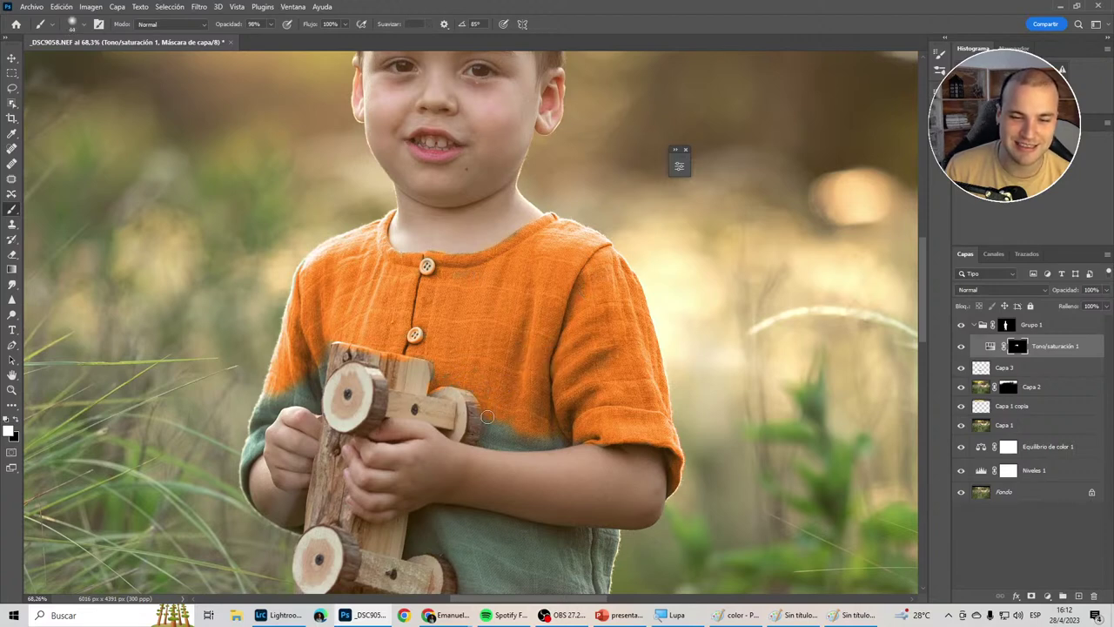
{"action": "left_click_drag", "start_coordinate": [485, 436], "coordinate": [481, 441]}
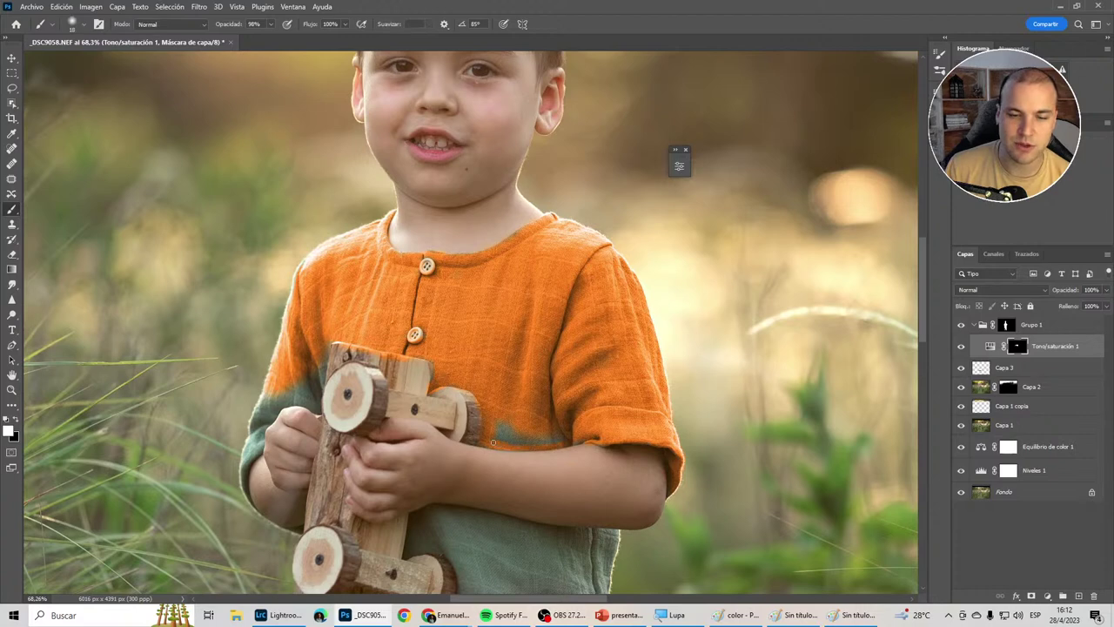
{"action": "left_click_drag", "start_coordinate": [509, 437], "coordinate": [559, 440]}
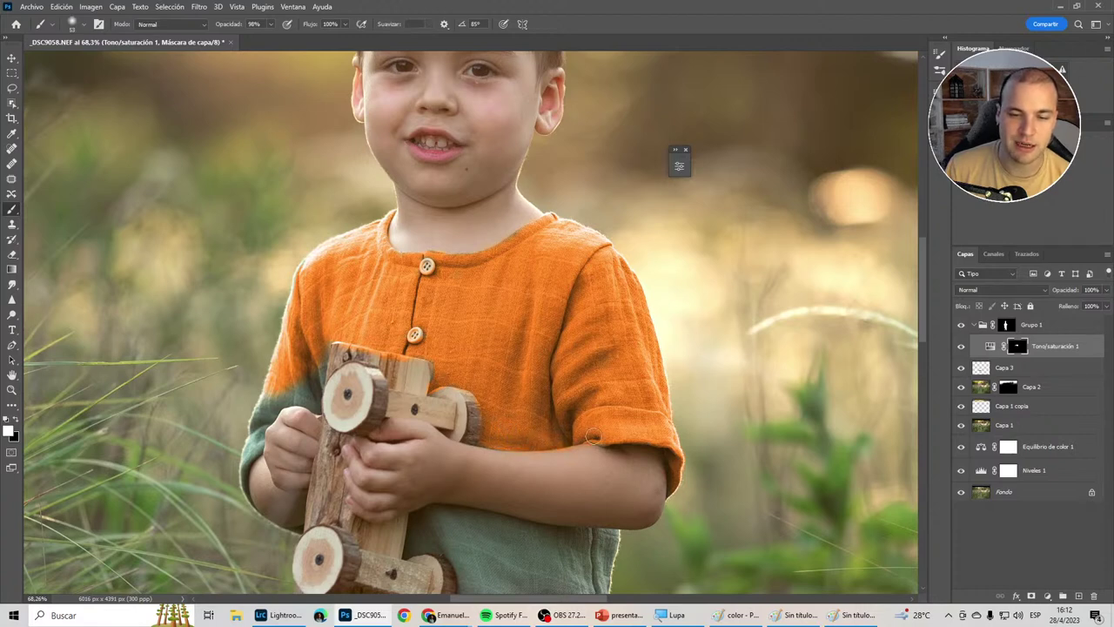
{"action": "key", "text": "x"}
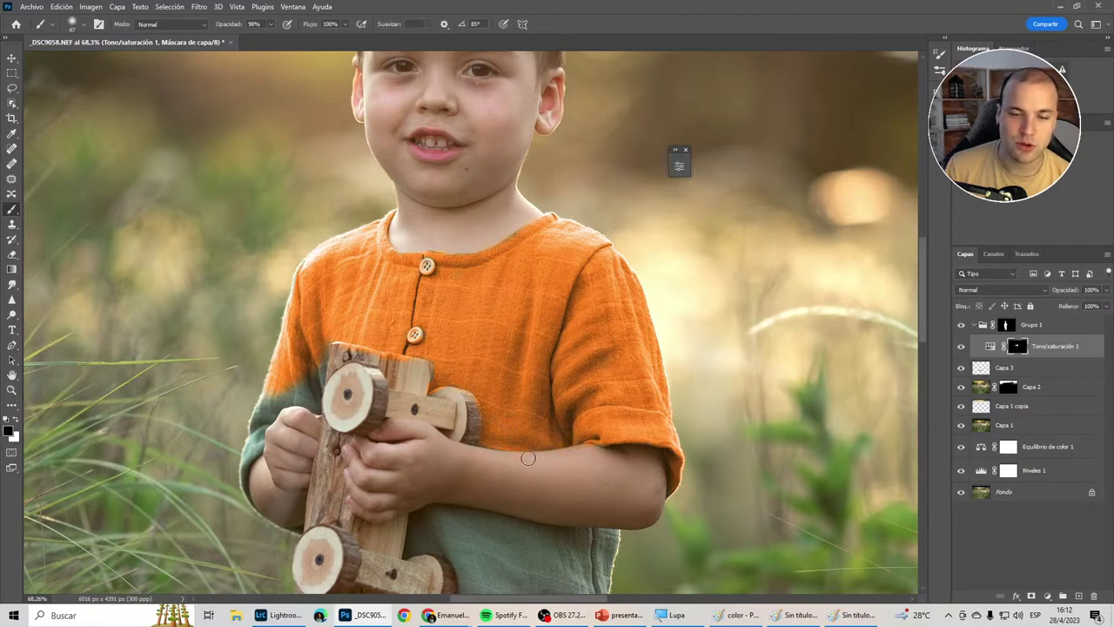
{"action": "key", "text": "x"}
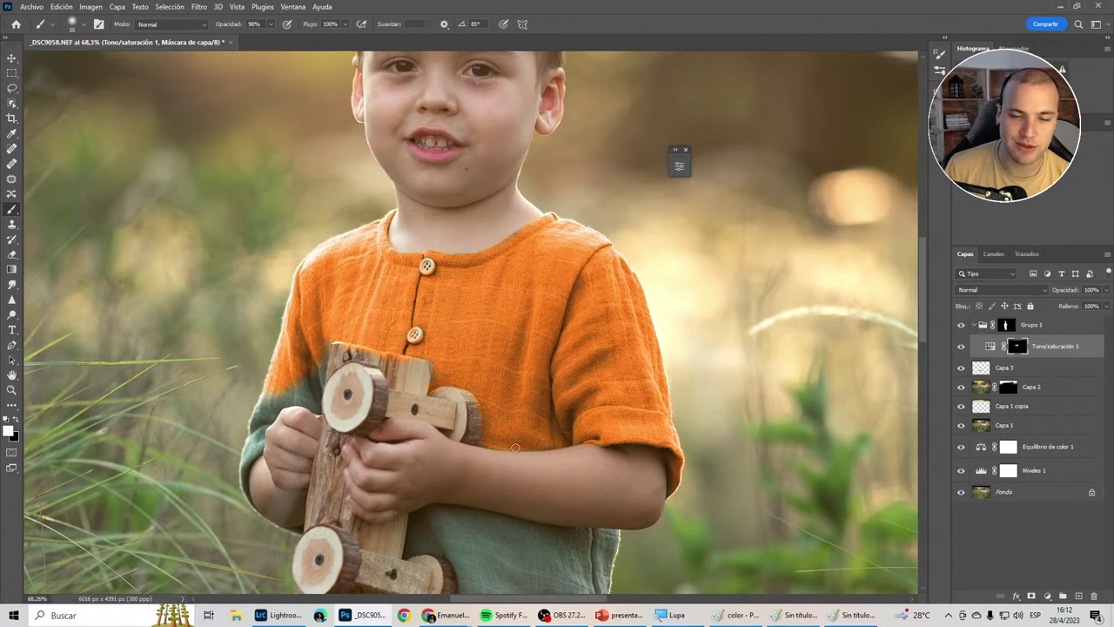
{"action": "key", "text": "x"}
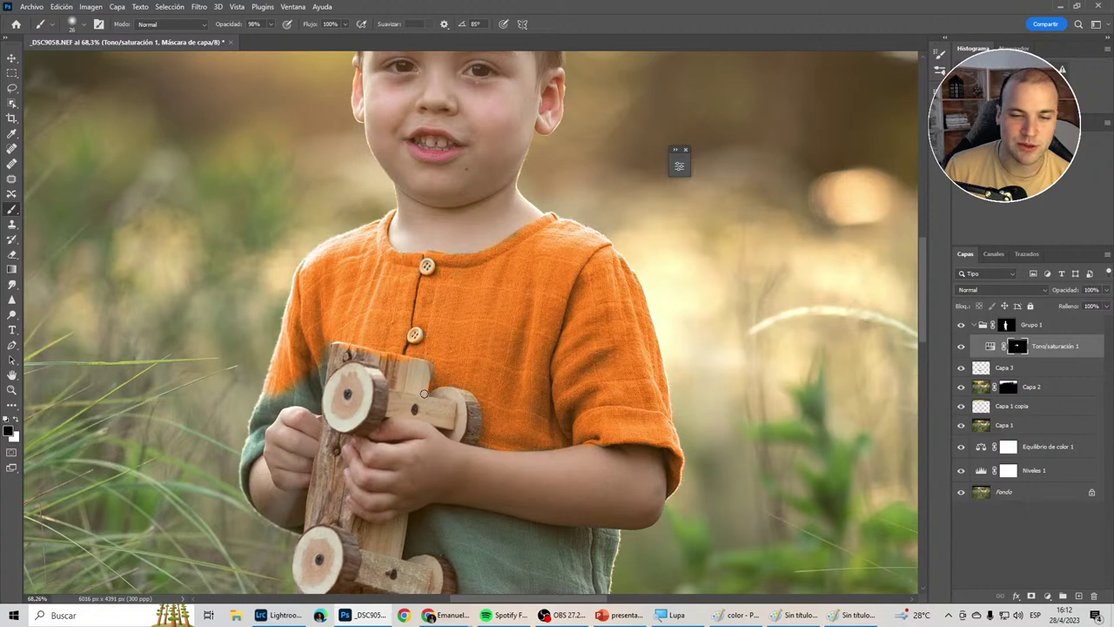
{"action": "key", "text": "x"}
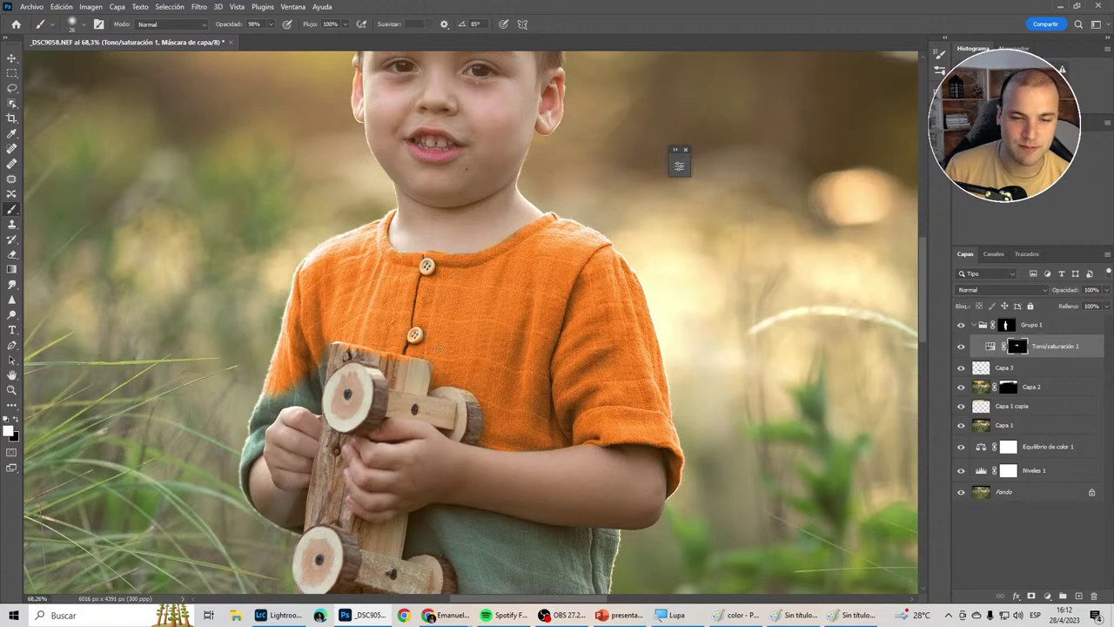
{"action": "key", "text": "x"}
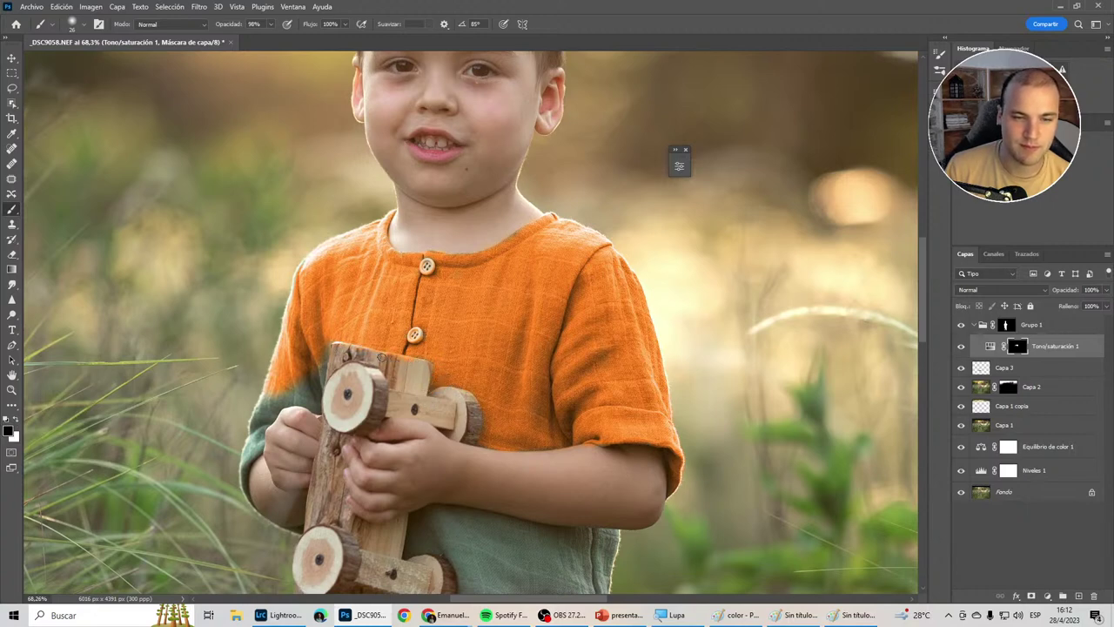
{"action": "key", "text": "x"}
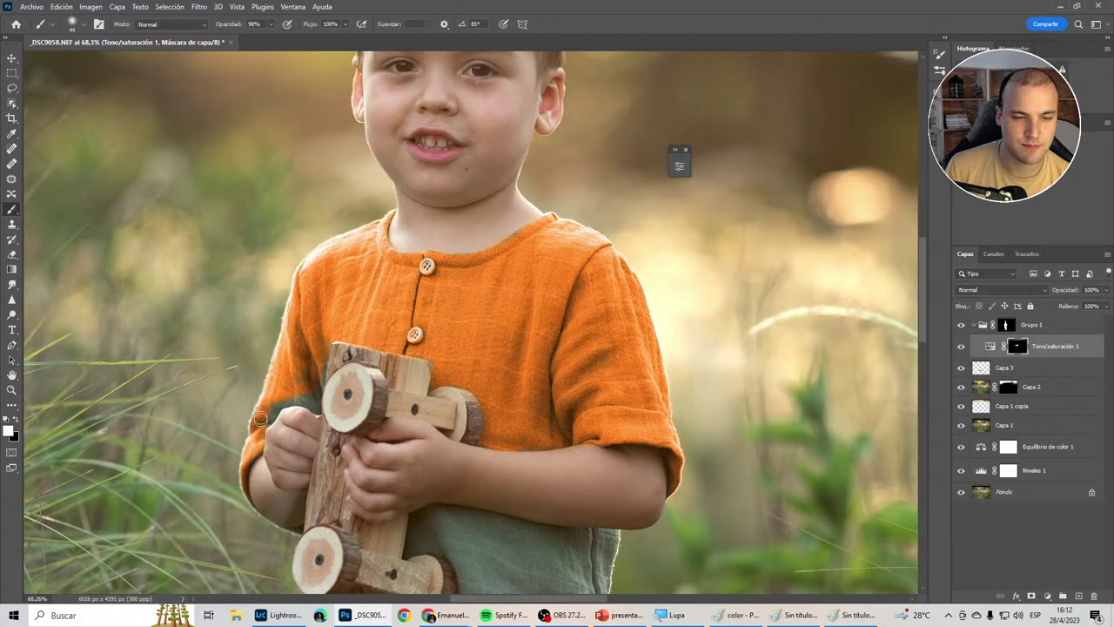
Turn the green shadow between the sleeve and the toy orange, swapping black and white.
{"action": "left_click_drag", "start_coordinate": [272, 409], "coordinate": [307, 397]}
{"action": "key", "text": "x"}
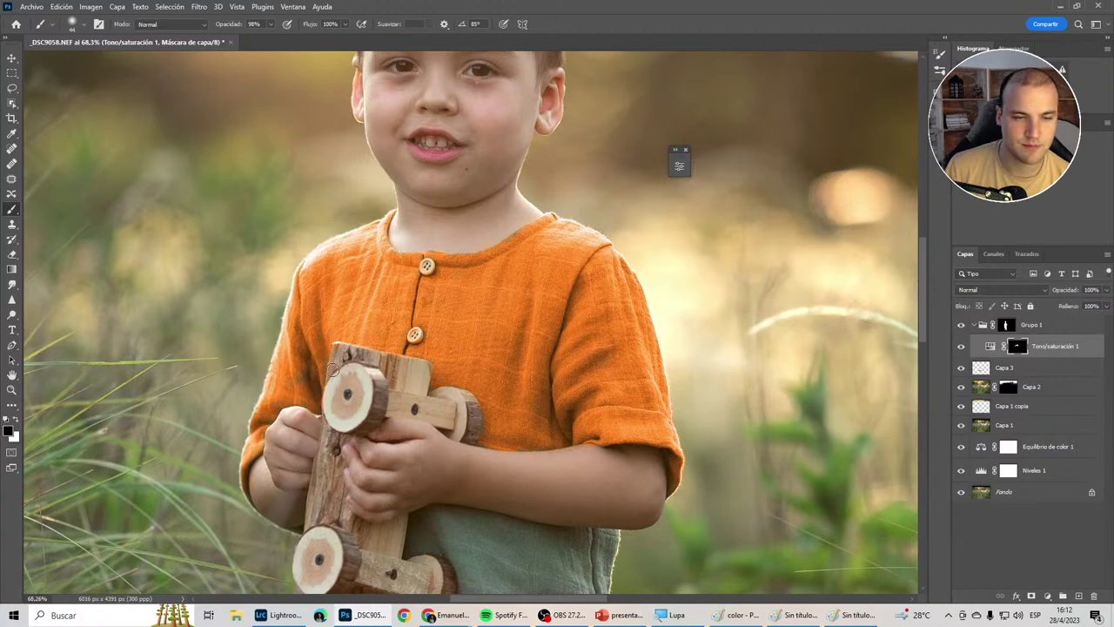
{"action": "scroll", "coordinate": [333, 369], "scroll_direction": "down", "scroll_amount": 1}
{"action": "scroll", "coordinate": [332, 369], "scroll_direction": "down", "scroll_amount": 2}
{"action": "scroll", "coordinate": [418, 400], "scroll_direction": "down", "scroll_amount": 4}
{"action": "scroll", "coordinate": [506, 432], "scroll_direction": "down", "scroll_amount": 6}
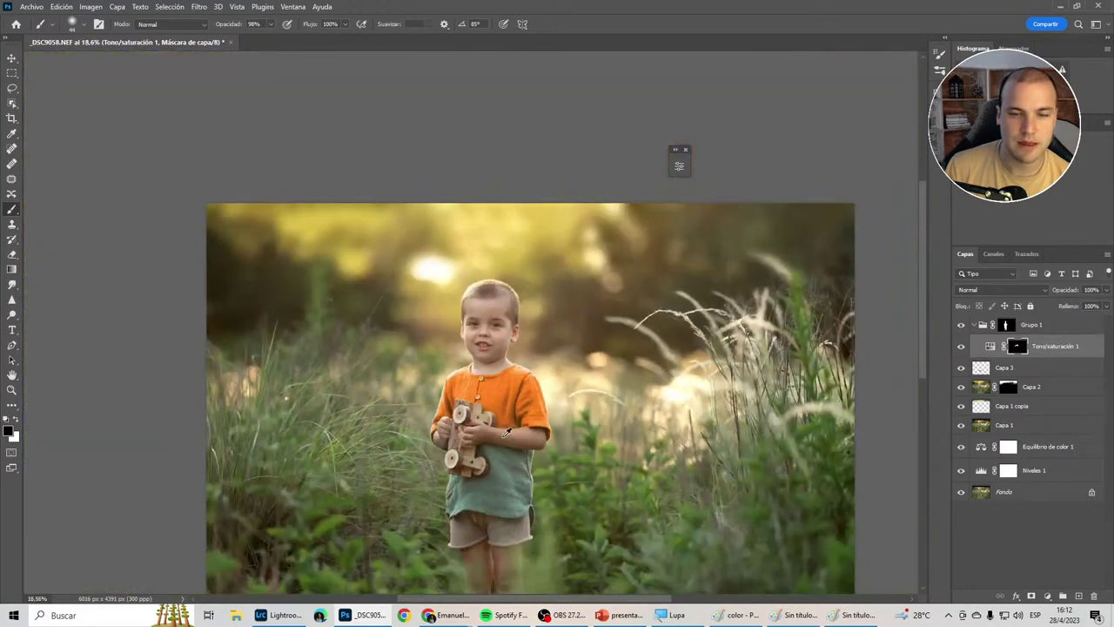
{"action": "scroll", "coordinate": [506, 431], "scroll_direction": "up", "scroll_amount": 4}
{"action": "scroll", "coordinate": [500, 417], "scroll_direction": "up", "scroll_amount": 5}
{"action": "scroll", "coordinate": [488, 409], "scroll_direction": "up", "scroll_amount": 4}
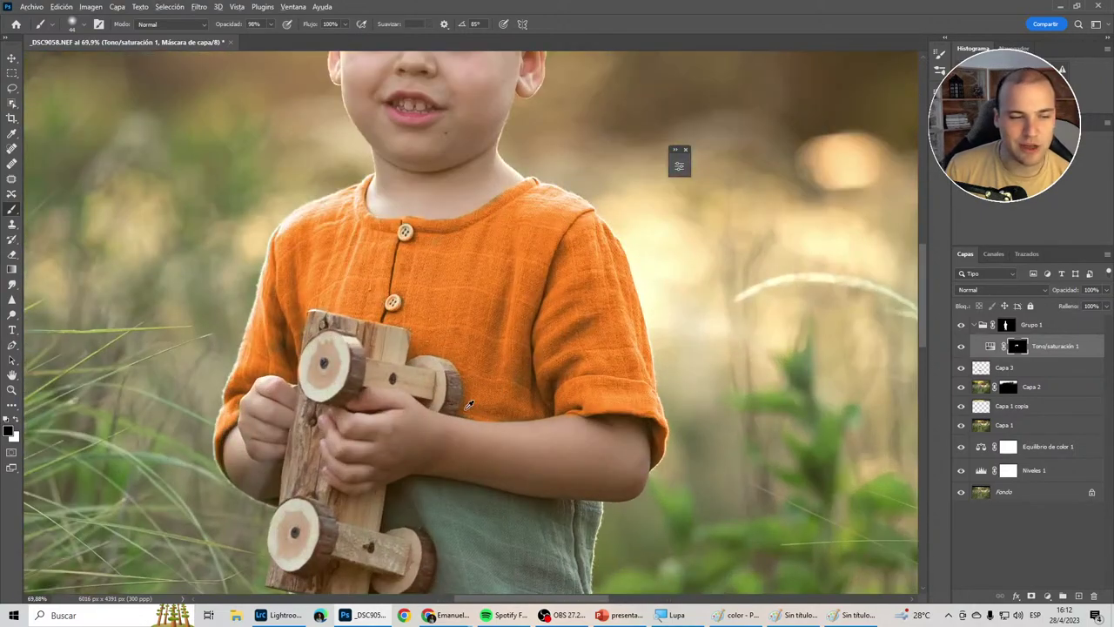
{"action": "key", "text": "x"}
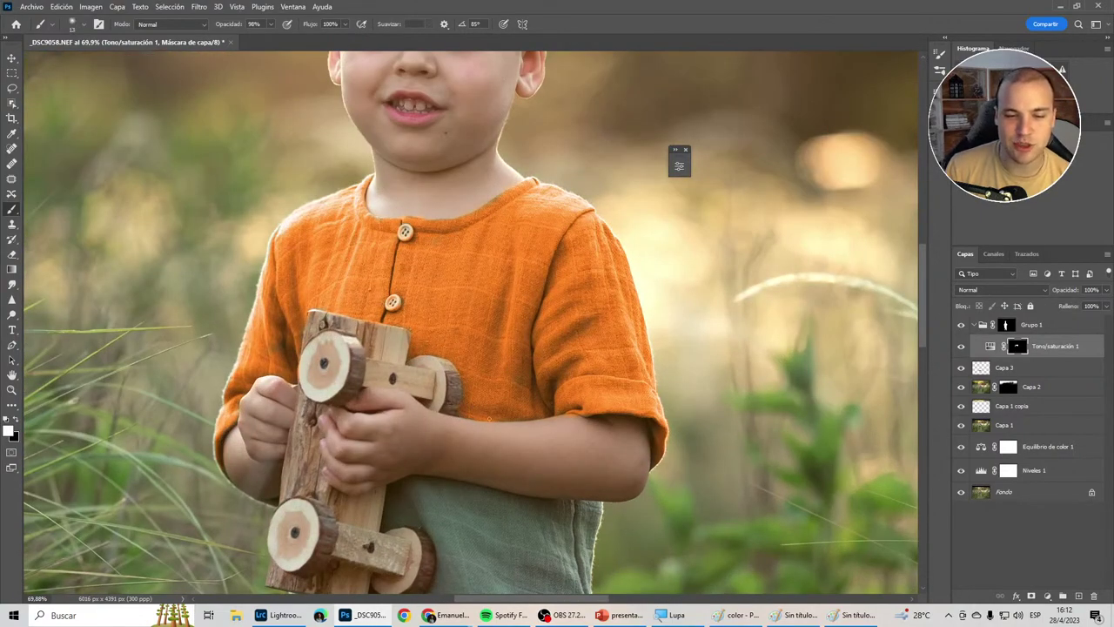
{"action": "key", "text": "x"}
{"action": "key", "text": "x"}
{"action": "scroll", "coordinate": [520, 402], "scroll_direction": "down", "scroll_amount": 1}
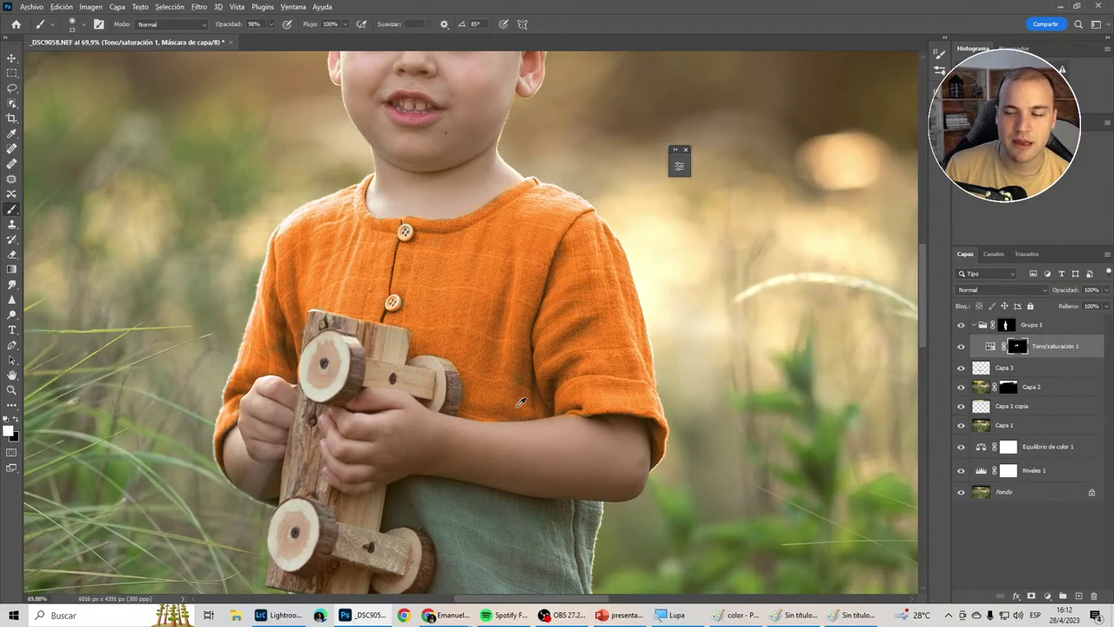
{"action": "scroll", "coordinate": [521, 402], "scroll_direction": "down", "scroll_amount": 4}
{"action": "scroll", "coordinate": [519, 359], "scroll_direction": "up", "scroll_amount": 3}
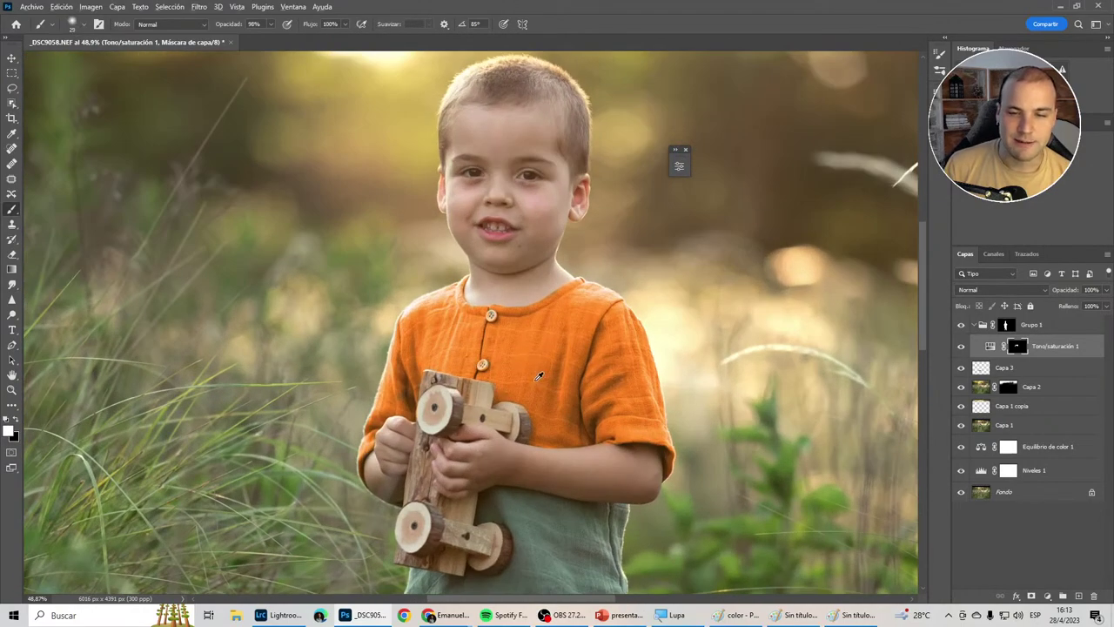
{"action": "scroll", "coordinate": [519, 389], "scroll_direction": "up", "scroll_amount": 2}
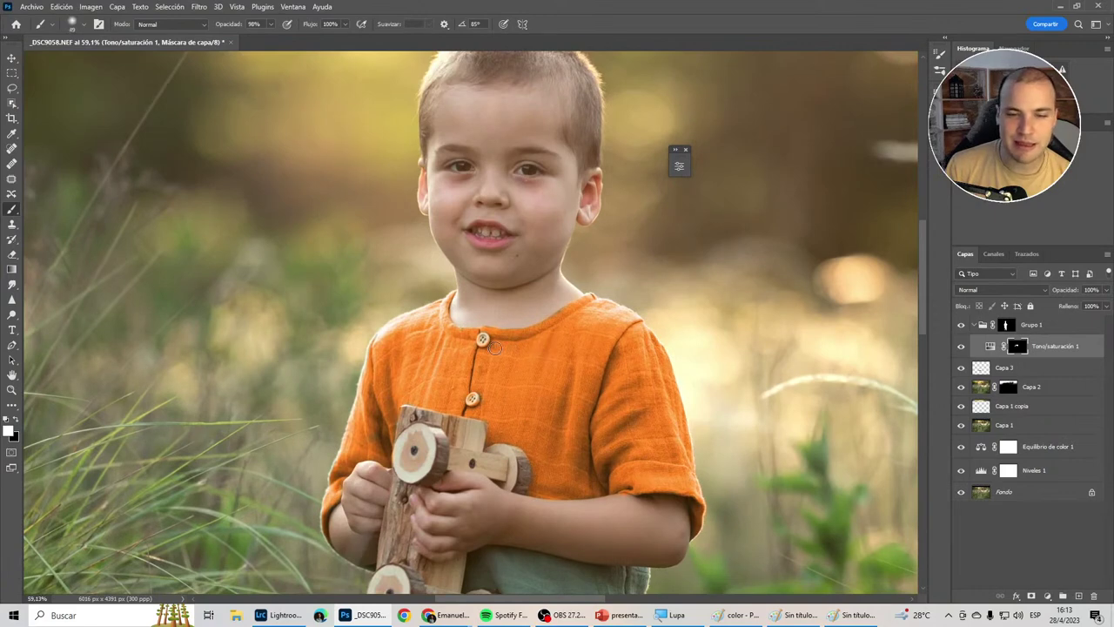
Retune the colorize adjustment to hue 31, saturation 55, lightness -5 for a rust orange.
{"action": "double_click", "coordinate": [991, 348]}
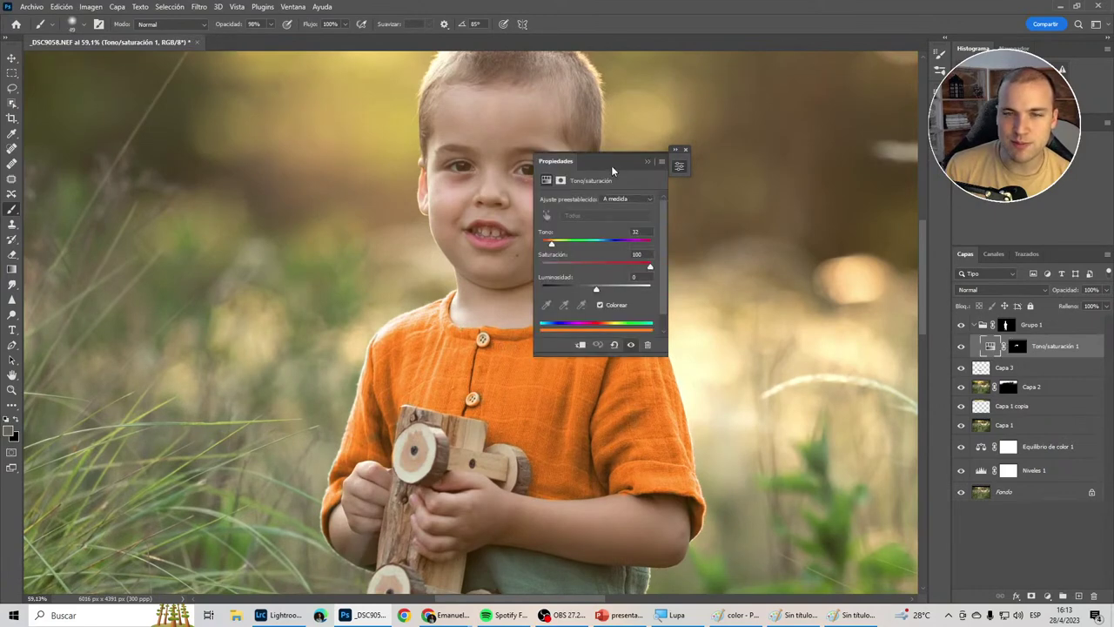
{"action": "left_click_drag", "start_coordinate": [612, 169], "coordinate": [721, 169]}
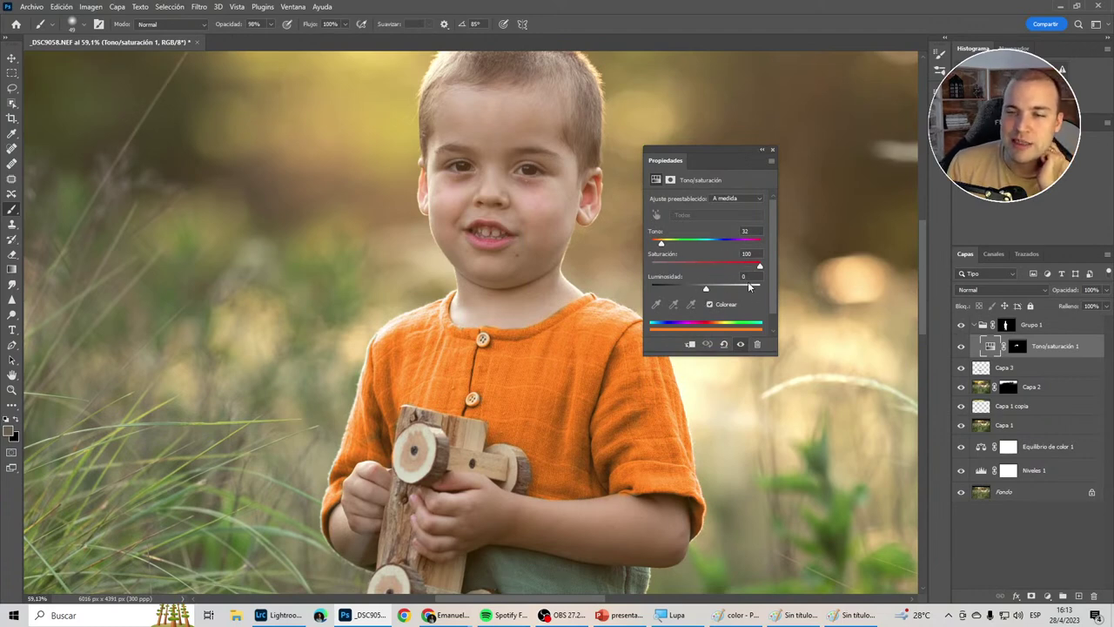
{"action": "left_click", "coordinate": [708, 266]}
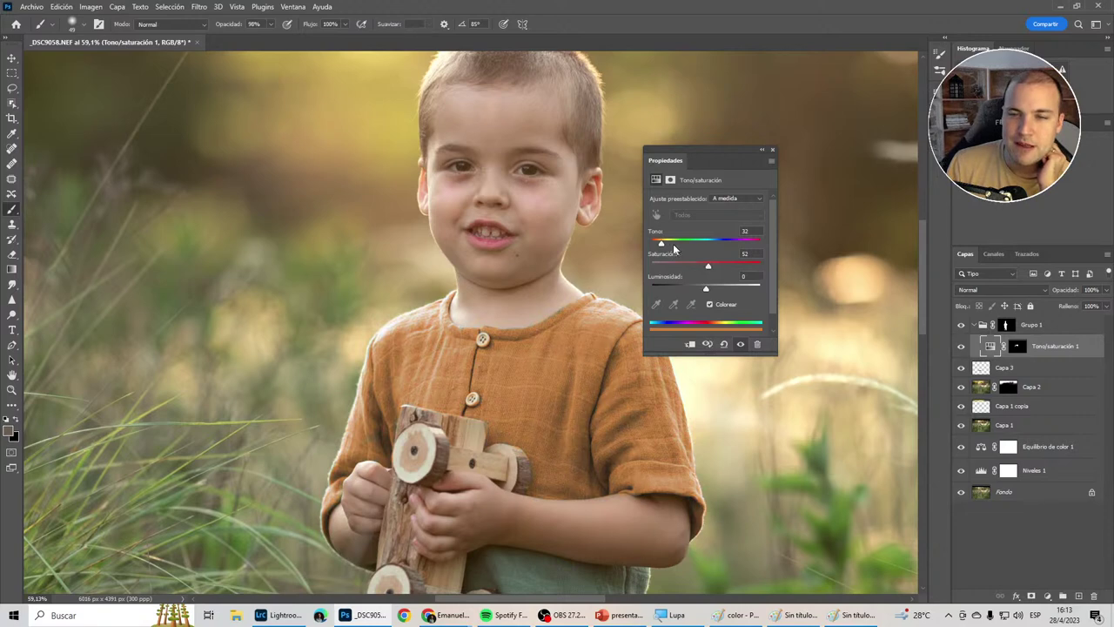
{"action": "mouse_move", "coordinate": [660, 243]}
{"action": "left_mouse_down"}
{"action": "mouse_move", "coordinate": [722, 247]}
{"action": "mouse_move", "coordinate": [661, 249]}
{"action": "left_mouse_up"}
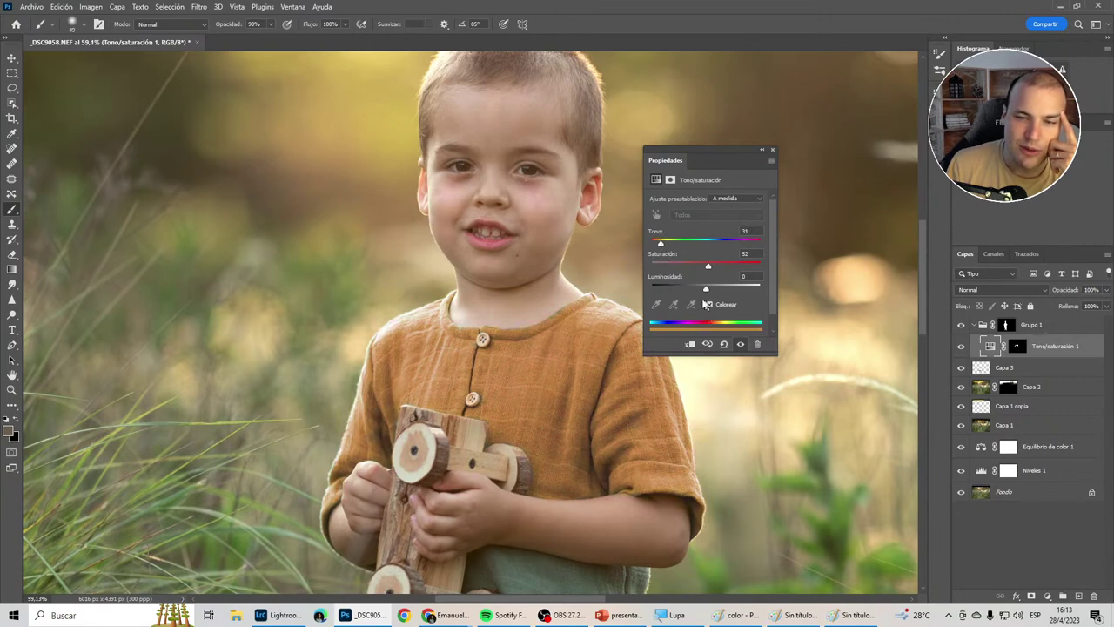
{"action": "mouse_move", "coordinate": [705, 289]}
{"action": "left_mouse_down"}
{"action": "mouse_move", "coordinate": [694, 291]}
{"action": "mouse_move", "coordinate": [705, 297]}
{"action": "left_mouse_up"}
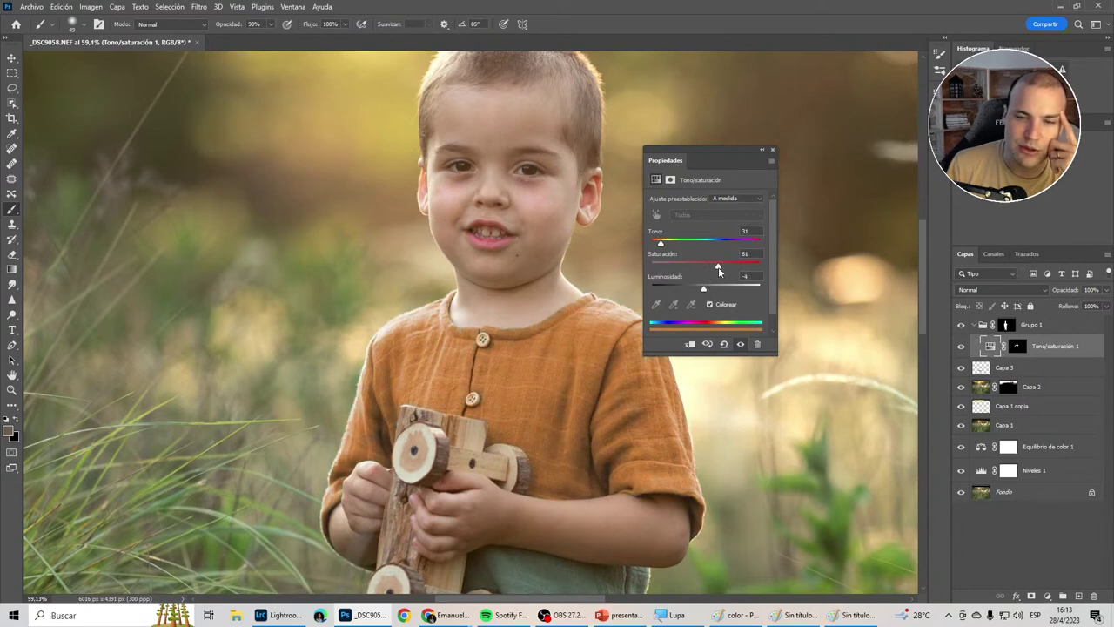
{"action": "left_click", "coordinate": [761, 149]}
{"action": "key", "text": "alt+space"}
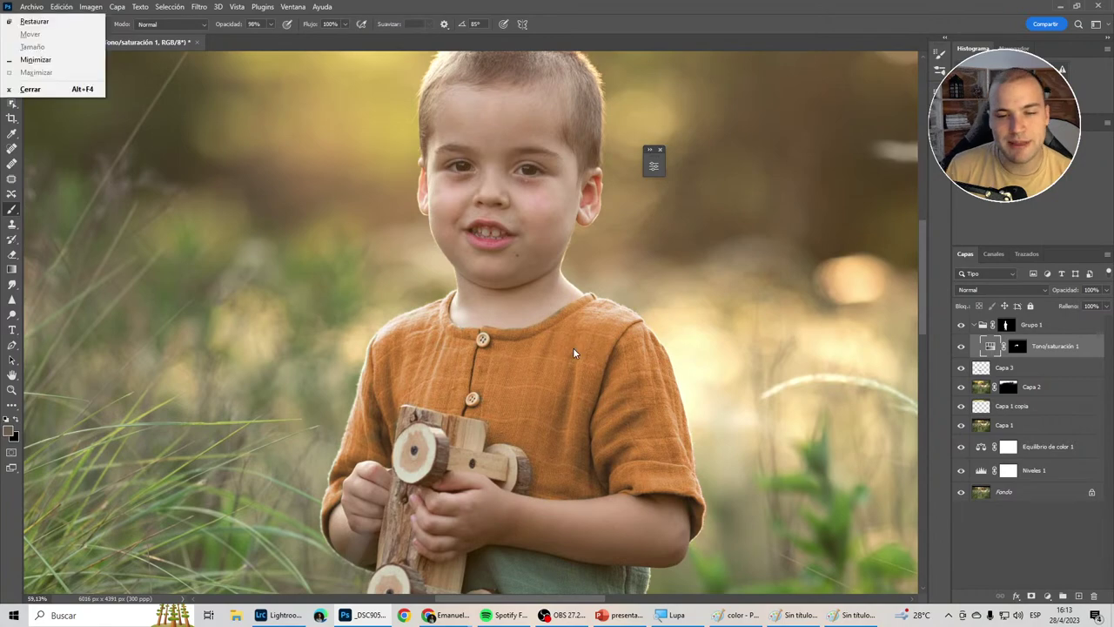
{"action": "key", "text": "Escape"}
{"action": "scroll", "coordinate": [572, 411], "scroll_direction": "down", "scroll_amount": 5}
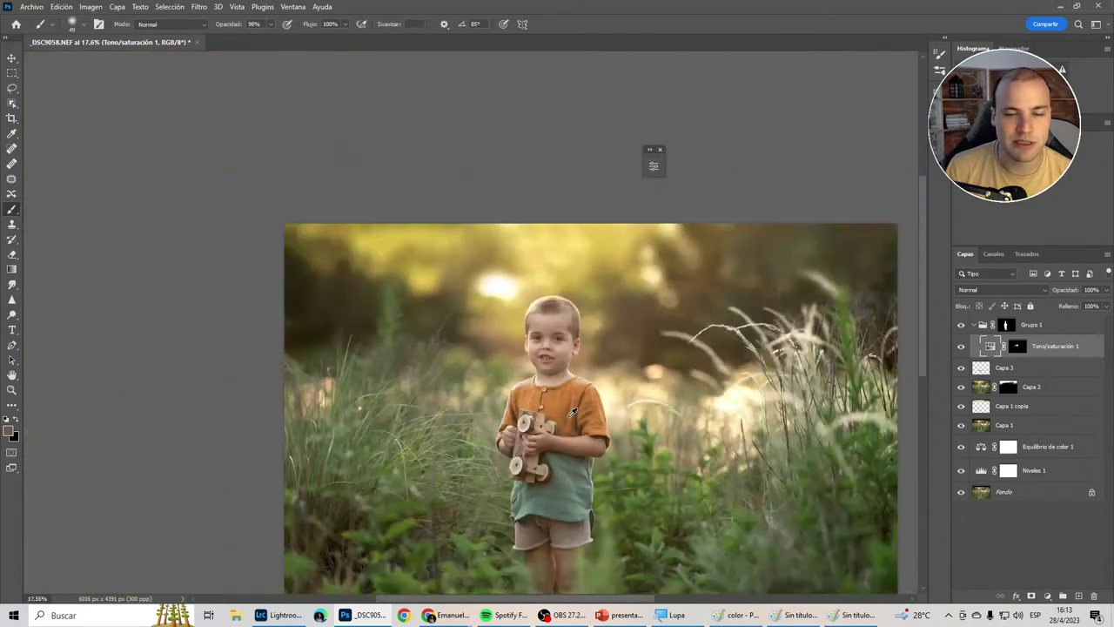
{"action": "scroll", "coordinate": [572, 411], "scroll_direction": "down", "scroll_amount": 2}
{"action": "scroll", "coordinate": [574, 409], "scroll_direction": "up", "scroll_amount": 2}
{"action": "scroll", "coordinate": [687, 376], "scroll_direction": "up", "scroll_amount": 3}
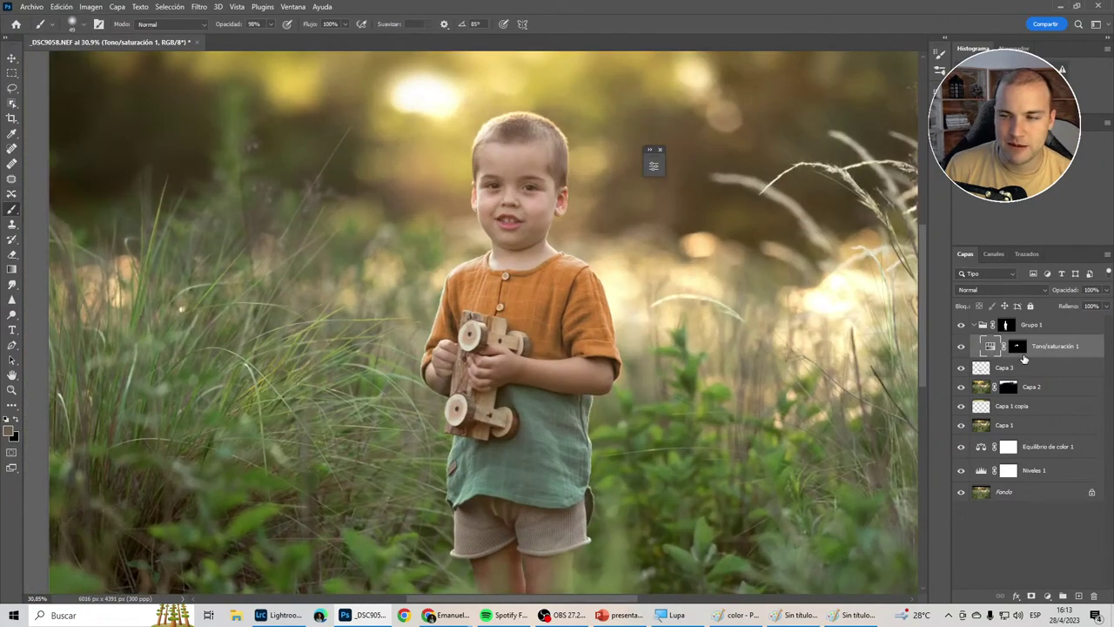
Paint the Hue/Saturation mask over the green lower front of the shirt so it turns orange.
{"action": "double_click", "coordinate": [1020, 352]}
{"action": "left_click", "coordinate": [636, 166]}
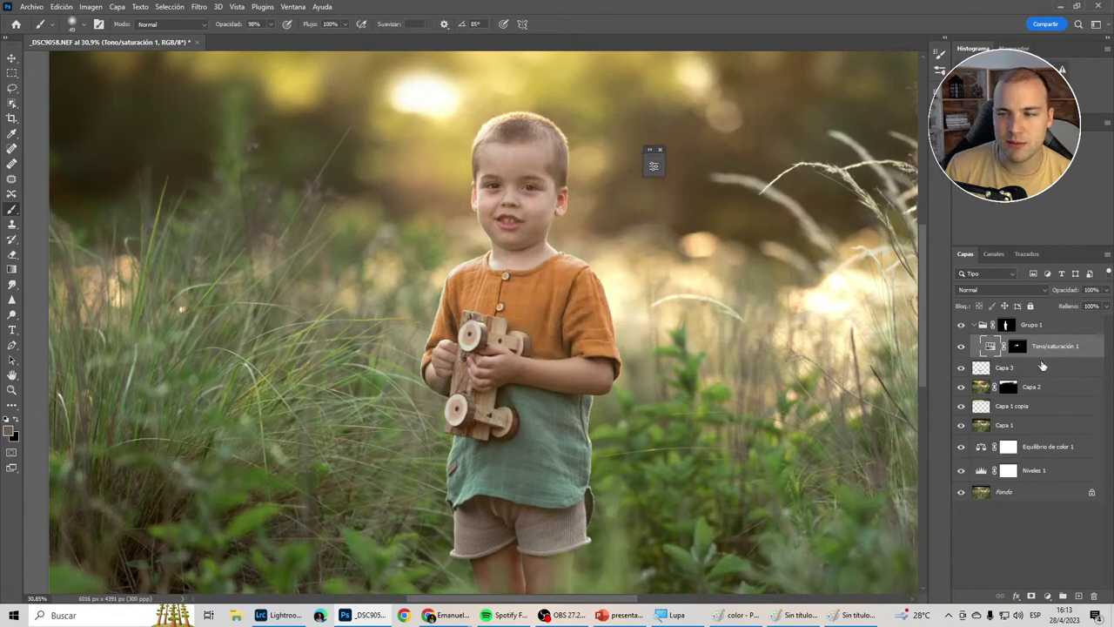
{"action": "left_click", "coordinate": [1016, 346]}
{"action": "left_click_drag", "start_coordinate": [597, 433], "coordinate": [562, 457]}
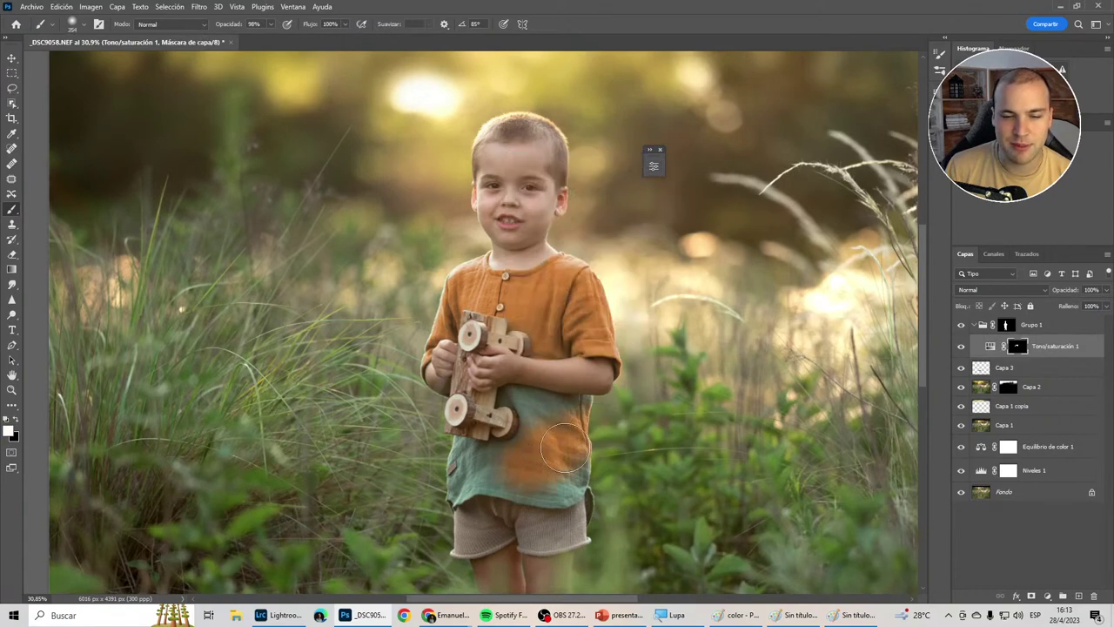
{"action": "left_click_drag", "start_coordinate": [505, 480], "coordinate": [560, 492]}
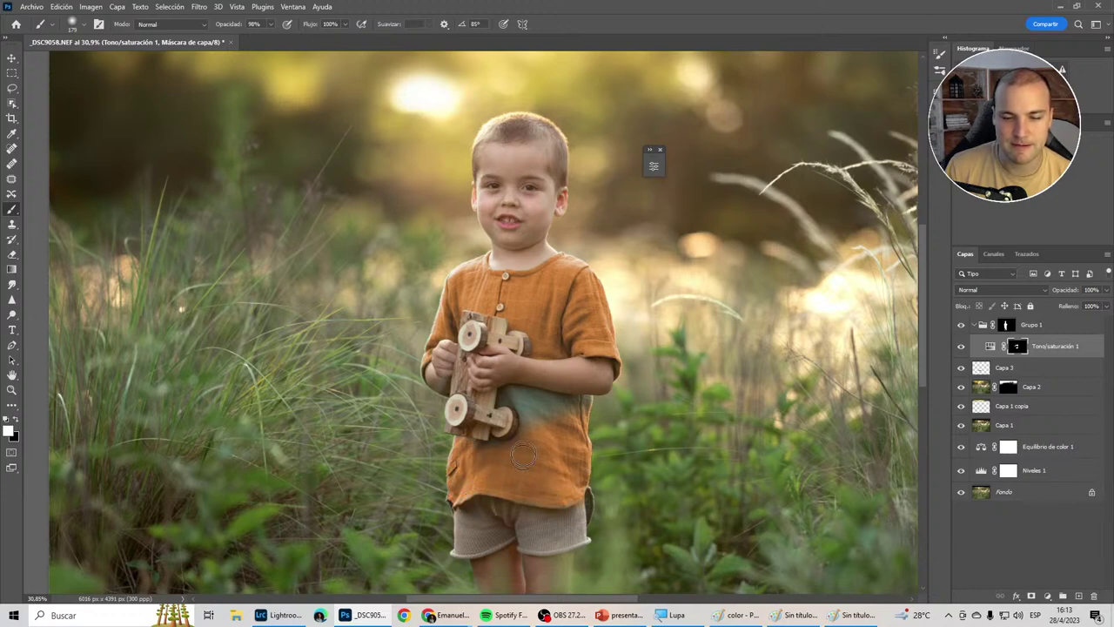
Set up a black brush on Grupo 1's mask, sized for the shirt edges, and zoom out.
{"action": "key", "text": "x"}
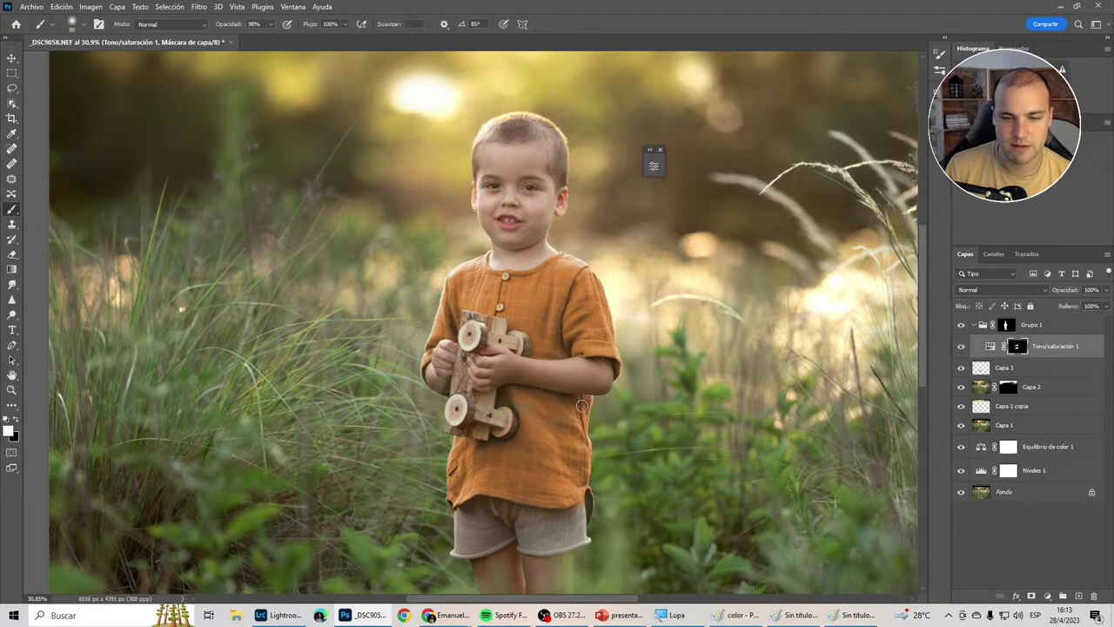
{"action": "left_click_drag", "start_coordinate": [556, 417], "coordinate": [563, 424]}
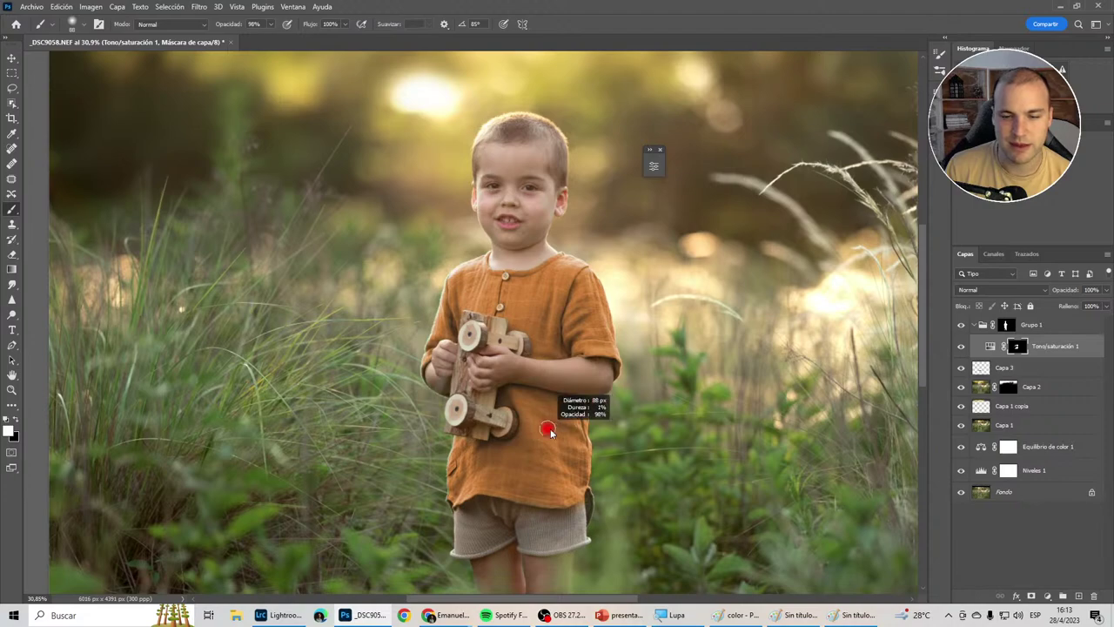
{"action": "scroll", "coordinate": [582, 419], "scroll_direction": "down", "scroll_amount": 3}
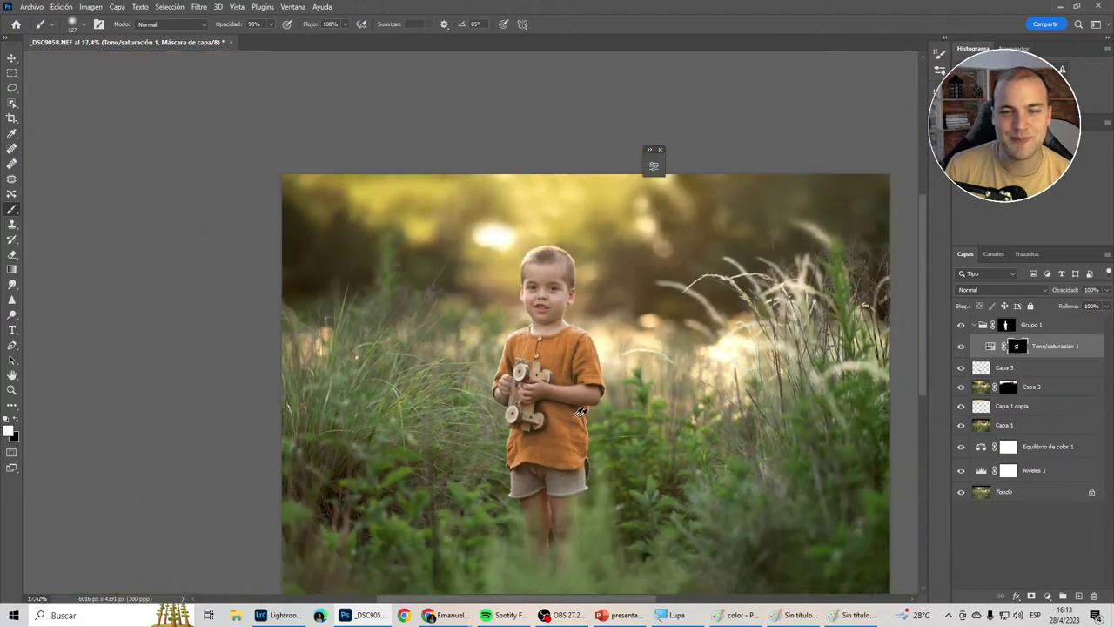
{"action": "scroll", "coordinate": [581, 419], "scroll_direction": "up", "scroll_amount": 5}
{"action": "left_click", "coordinate": [1007, 325]}
{"action": "scroll", "coordinate": [487, 287], "scroll_direction": "up", "scroll_amount": 3}
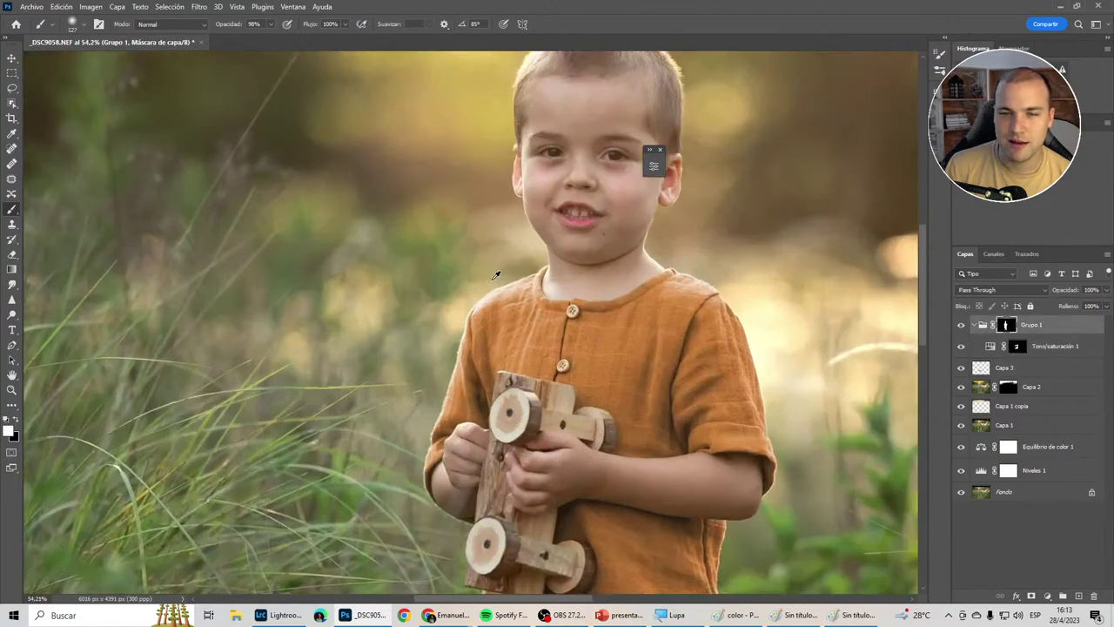
{"action": "scroll", "coordinate": [452, 326], "scroll_direction": "up", "scroll_amount": 3}
{"action": "left_click_drag", "start_coordinate": [477, 364], "coordinate": [485, 323]}
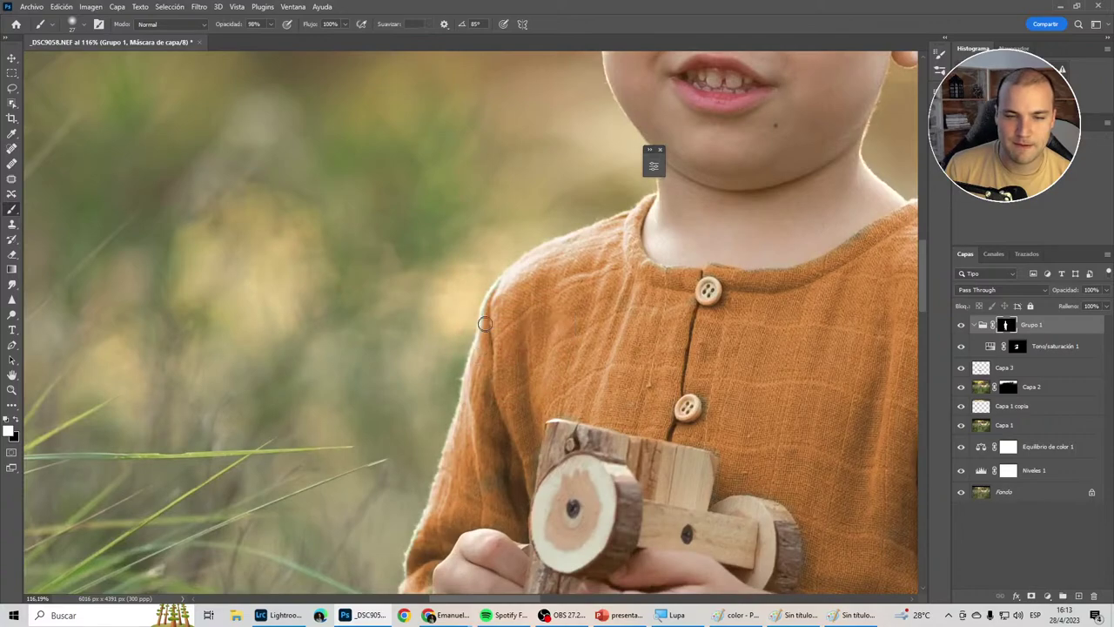
{"action": "scroll", "coordinate": [509, 283], "scroll_direction": "down", "scroll_amount": 5}
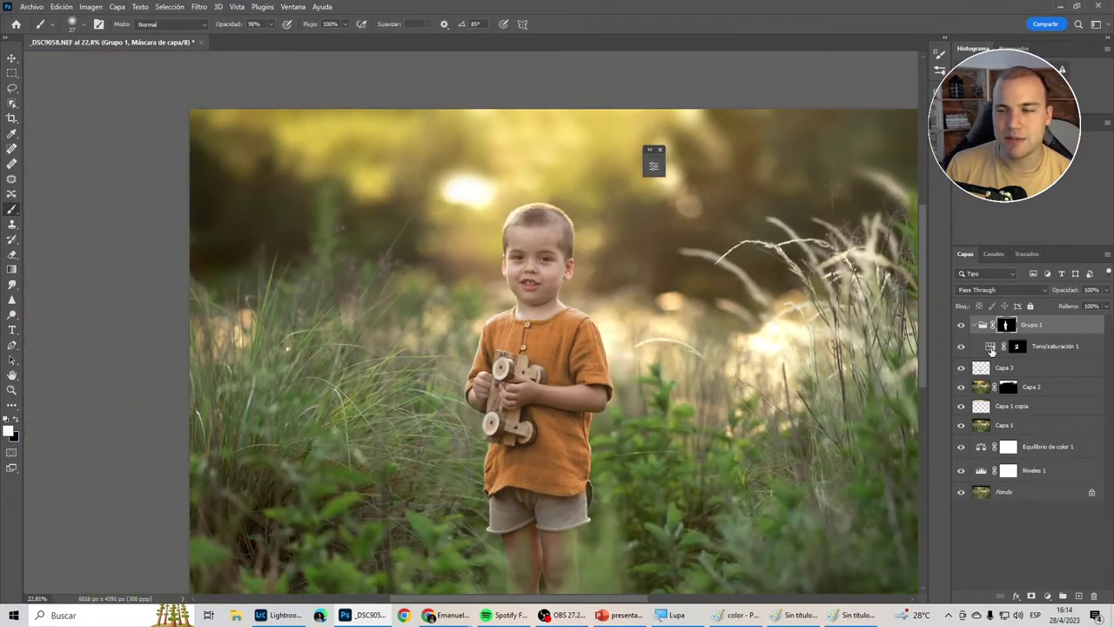
Try other hues on Tono/saturación 1 and settle the shirt back at Tono 35.
{"action": "double_click", "coordinate": [990, 348]}
{"action": "left_click_drag", "start_coordinate": [577, 157], "coordinate": [778, 157]}
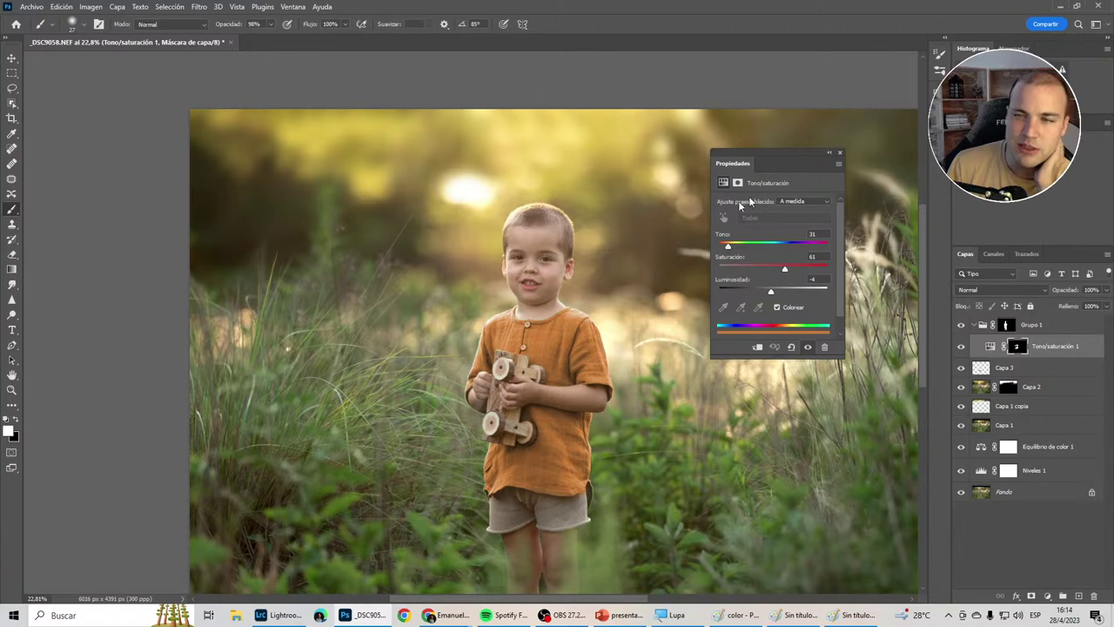
{"action": "scroll", "coordinate": [449, 268], "scroll_direction": "down", "scroll_amount": 3}
{"action": "scroll", "coordinate": [609, 314], "scroll_direction": "down", "scroll_amount": 1}
{"action": "scroll", "coordinate": [609, 313], "scroll_direction": "up", "scroll_amount": 2}
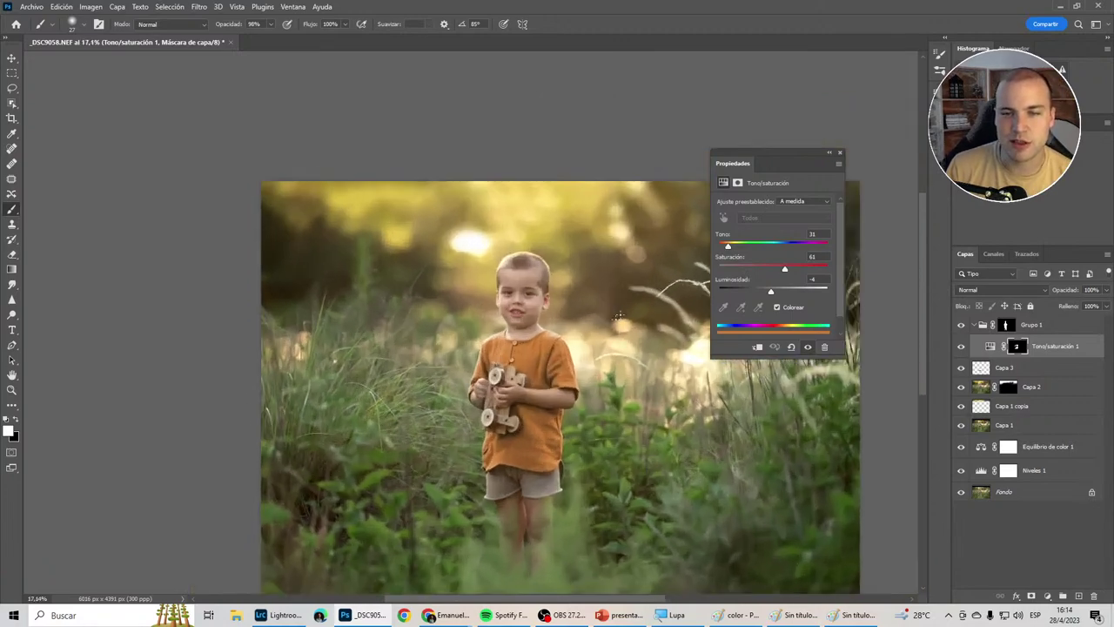
{"action": "scroll", "coordinate": [516, 271], "scroll_direction": "down", "scroll_amount": 2}
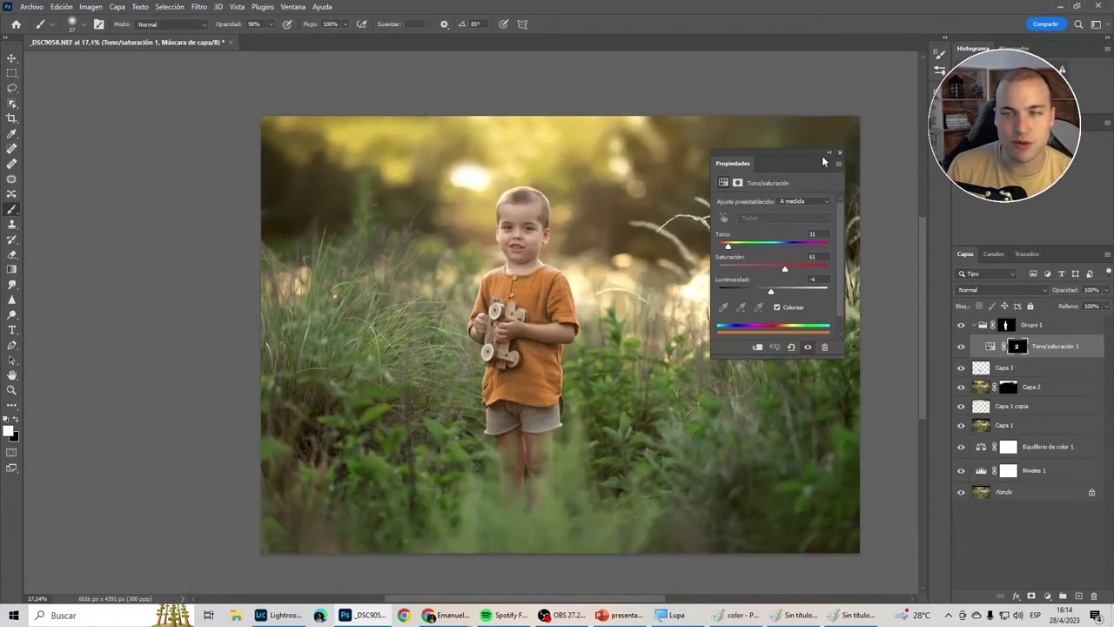
{"action": "left_click_drag", "start_coordinate": [822, 155], "coordinate": [881, 166]}
{"action": "mouse_move", "coordinate": [800, 254]}
{"action": "left_mouse_down"}
{"action": "mouse_move", "coordinate": [888, 257]}
{"action": "mouse_move", "coordinate": [833, 263]}
{"action": "left_mouse_up"}
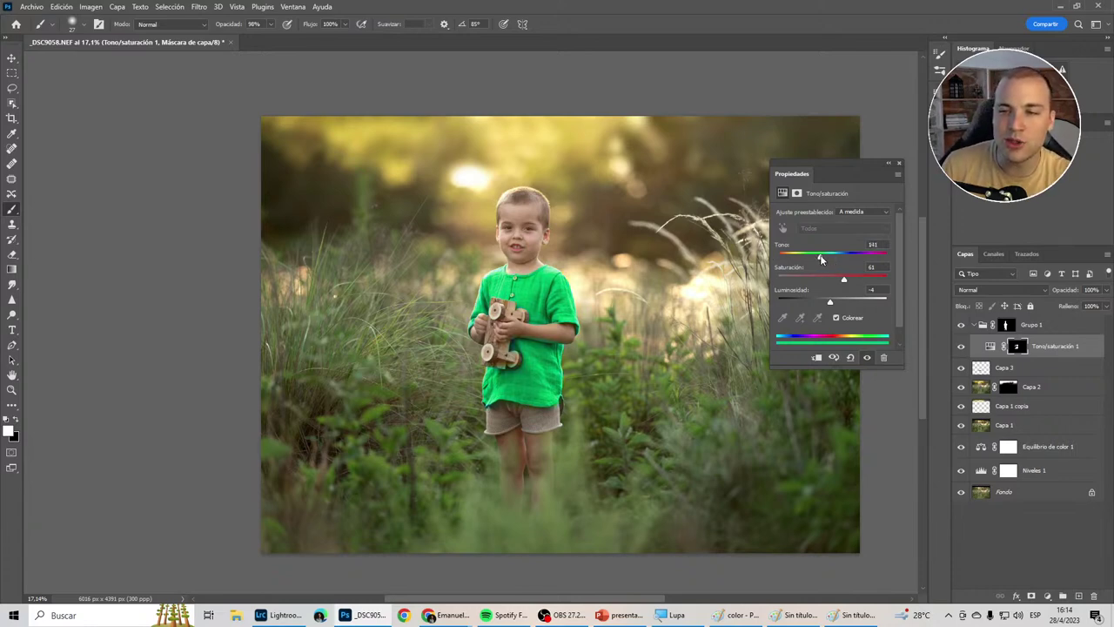
{"action": "mouse_move", "coordinate": [820, 260]}
{"action": "left_mouse_down"}
{"action": "mouse_move", "coordinate": [843, 259]}
{"action": "mouse_move", "coordinate": [787, 260]}
{"action": "left_mouse_up"}
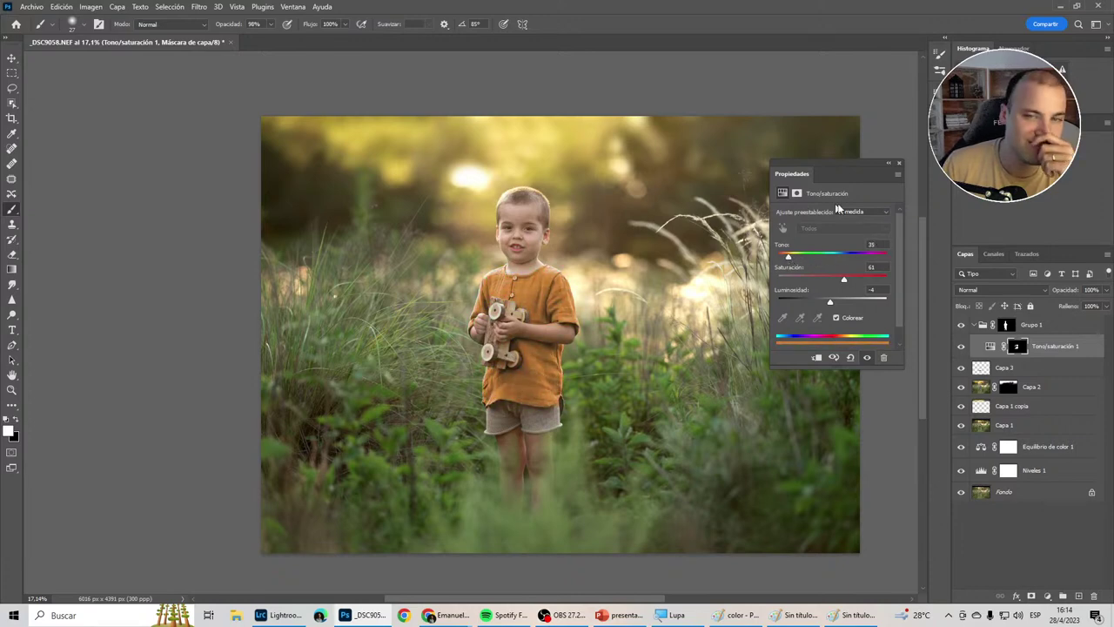
Toggle Grupo 1's visibility to compare the shirt before and after the recolour.
{"action": "left_click", "coordinate": [887, 163]}
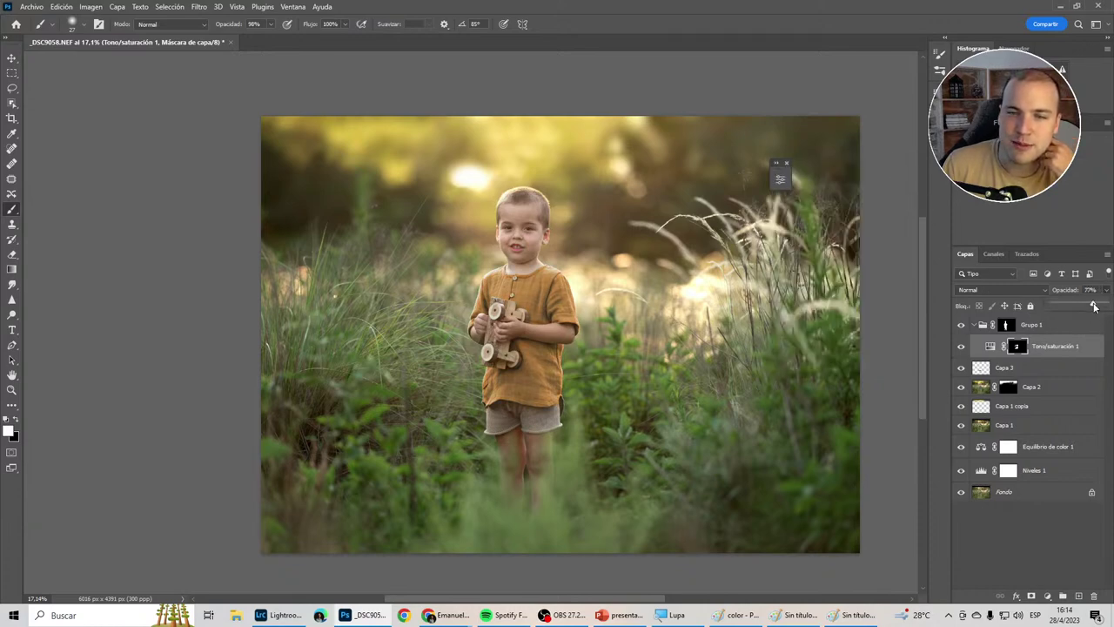
{"action": "left_click", "coordinate": [961, 325]}
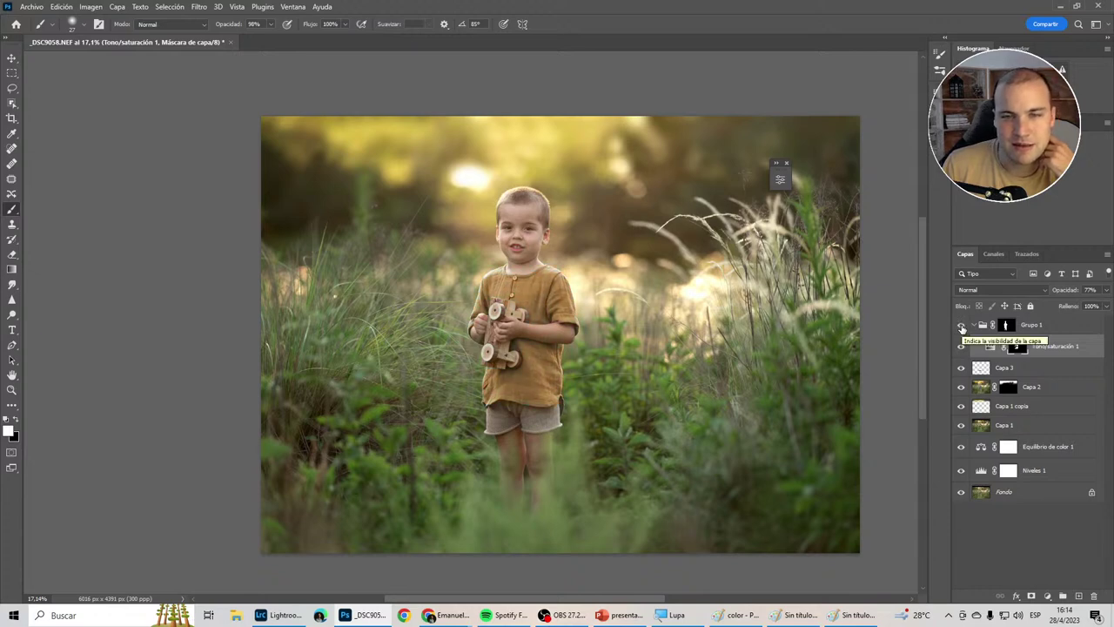
{"action": "left_click", "coordinate": [961, 326]}
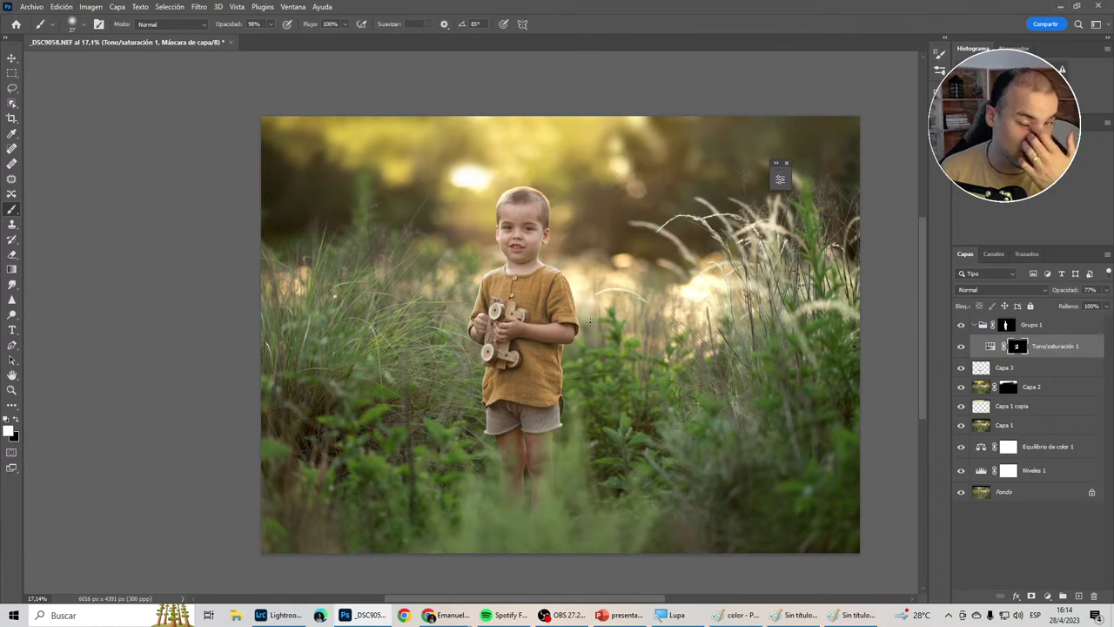
Add a Mezclador de canales adjustment at the top of the stack, above Grupo 1.
{"action": "left_click", "coordinate": [1037, 327]}
{"action": "left_click", "coordinate": [1018, 113]}
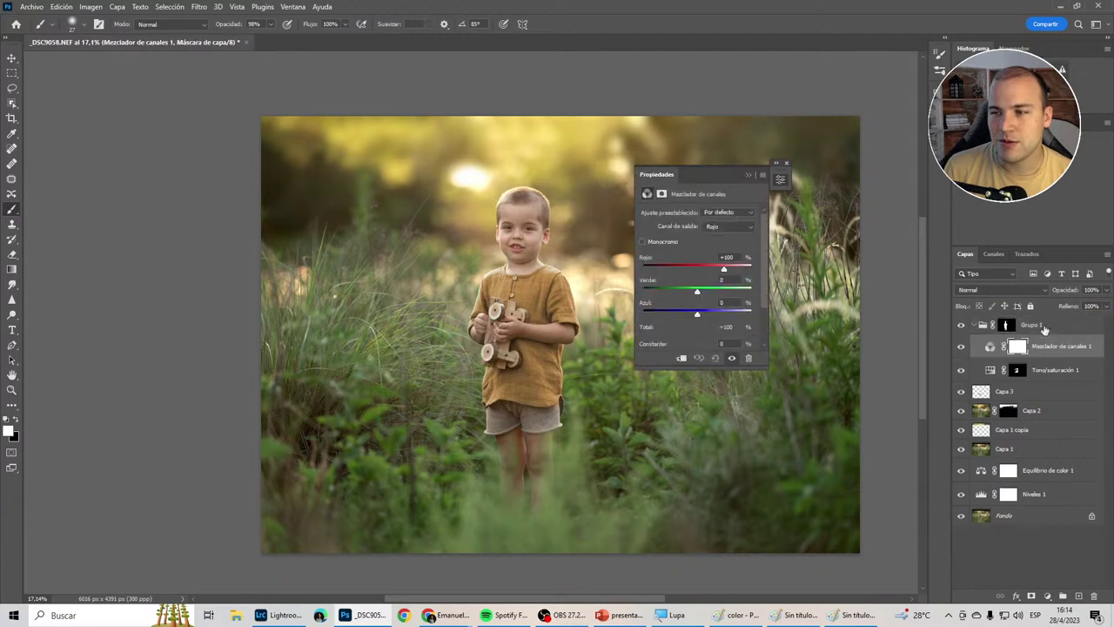
{"action": "mouse_move", "coordinate": [1039, 346]}
{"action": "left_mouse_down"}
{"action": "mouse_move", "coordinate": [1032, 308]}
{"action": "mouse_move", "coordinate": [1033, 321]}
{"action": "left_mouse_up"}
{"action": "left_click_drag", "start_coordinate": [718, 181], "coordinate": [832, 172]}
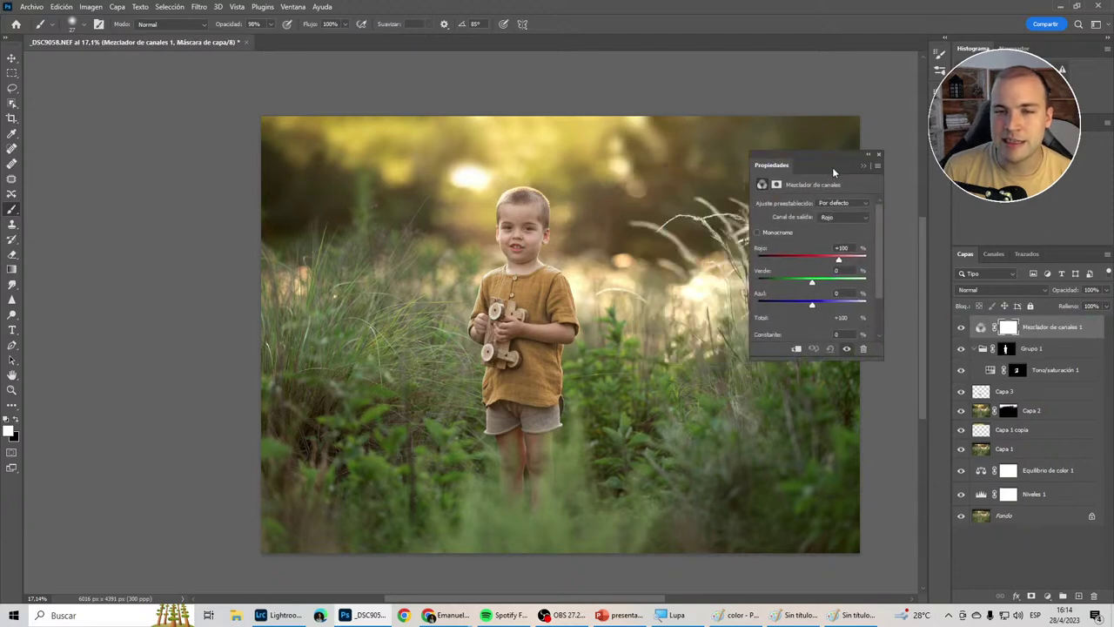
Set the mixer's Azul output (Azul ~+1, Verde +106, Rojo -20) and invert its mask to black.
{"action": "left_click", "coordinate": [827, 216]}
{"action": "left_click", "coordinate": [818, 245]}
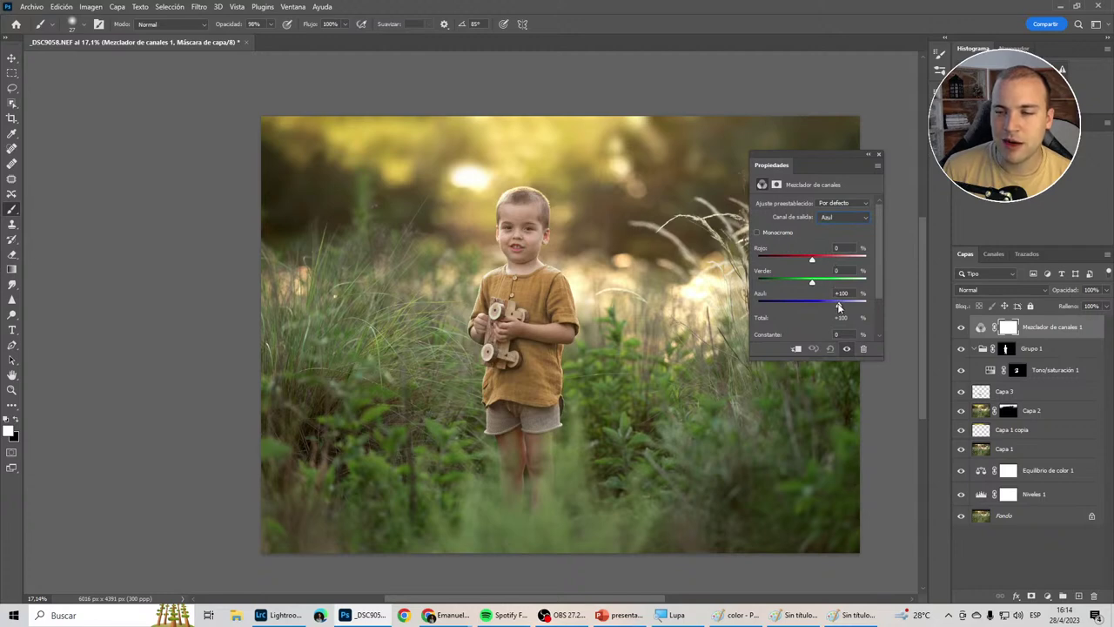
{"action": "left_click_drag", "start_coordinate": [842, 308], "coordinate": [815, 309]}
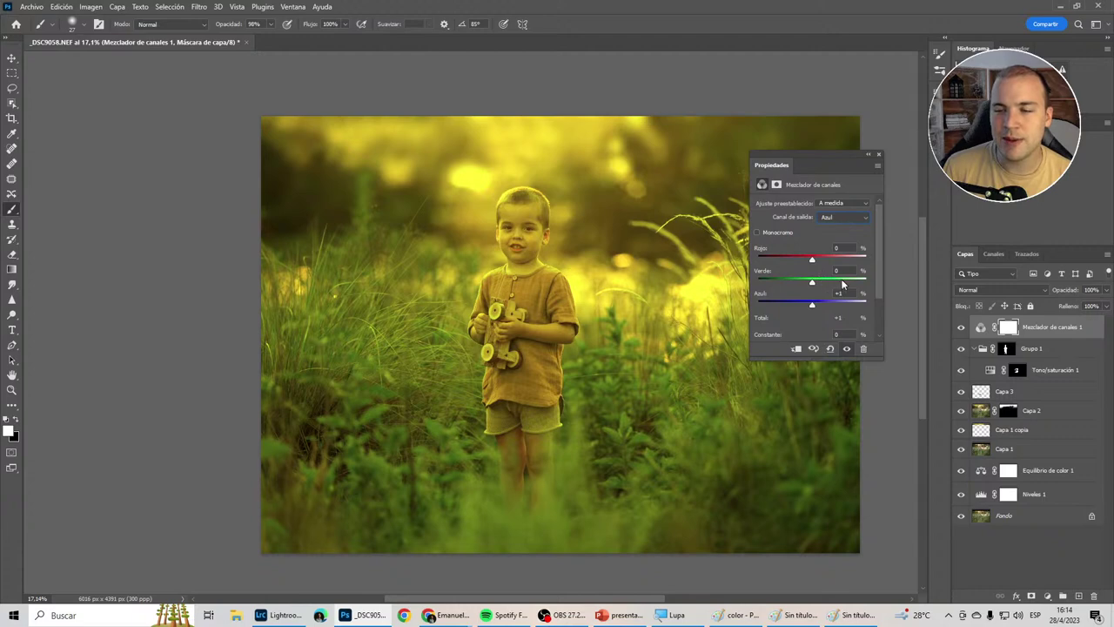
{"action": "left_click", "coordinate": [842, 282]}
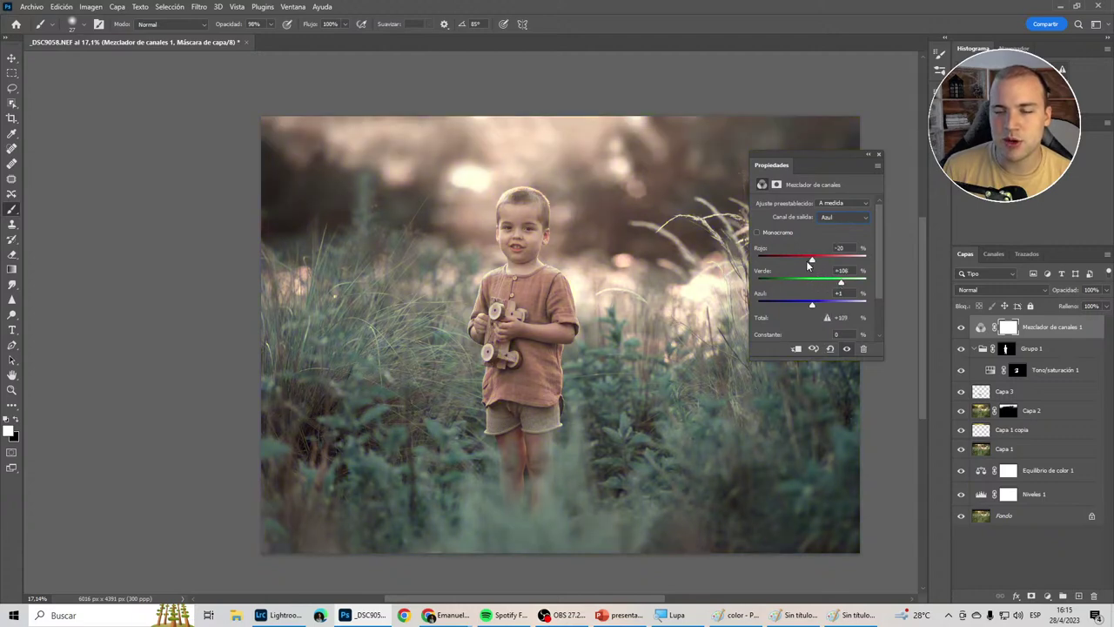
{"action": "left_click", "coordinate": [867, 154]}
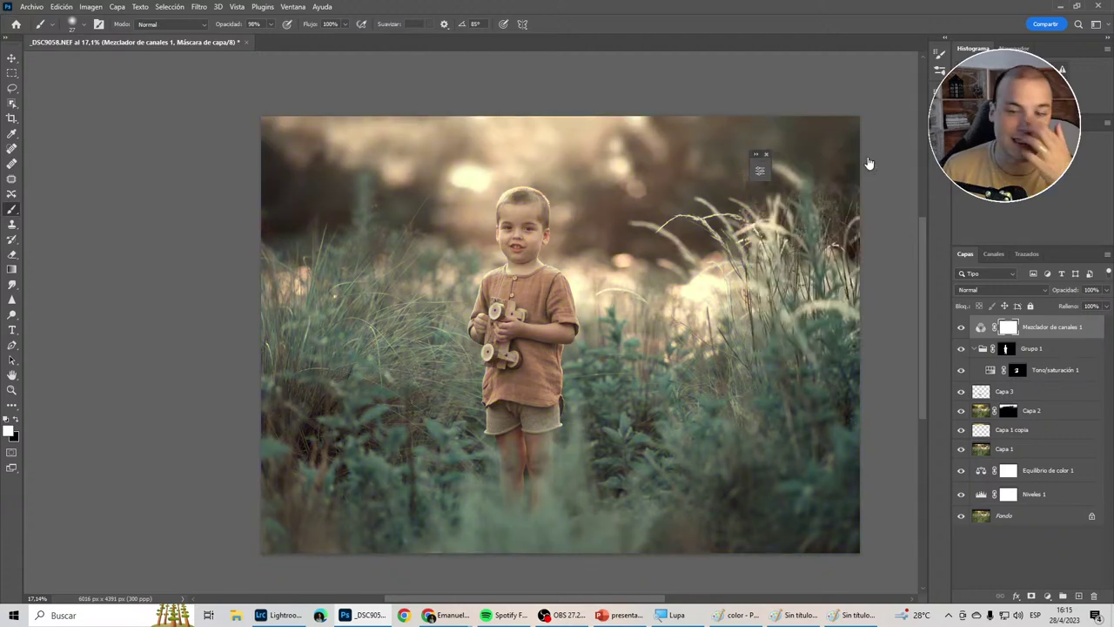
{"action": "key", "text": "ctrl+i"}
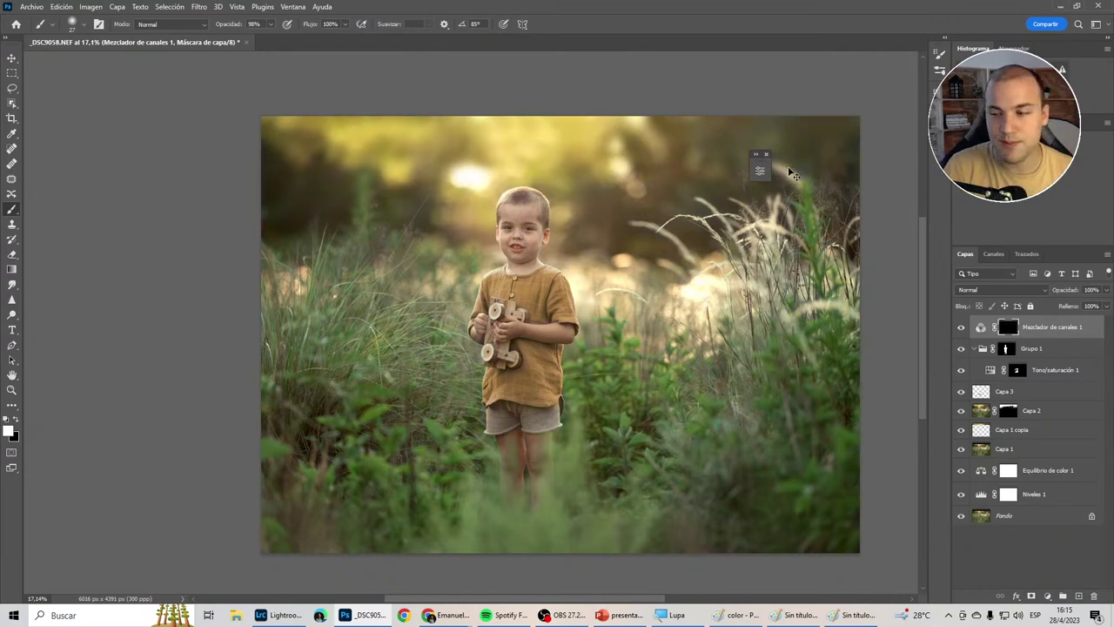
Group the channel mixer, copy the boy mask, paint teal into both side grasses at 49% opacity.
{"action": "key", "text": "ctrl+g"}
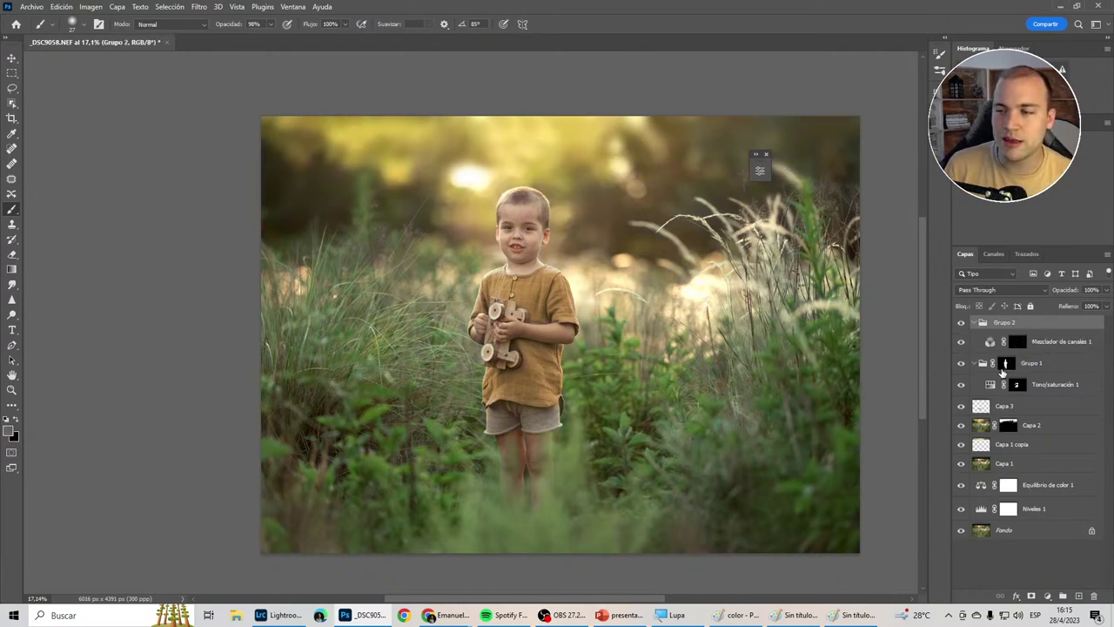
{"action": "left_click_drag", "start_coordinate": [1006, 366], "coordinate": [1010, 326]}
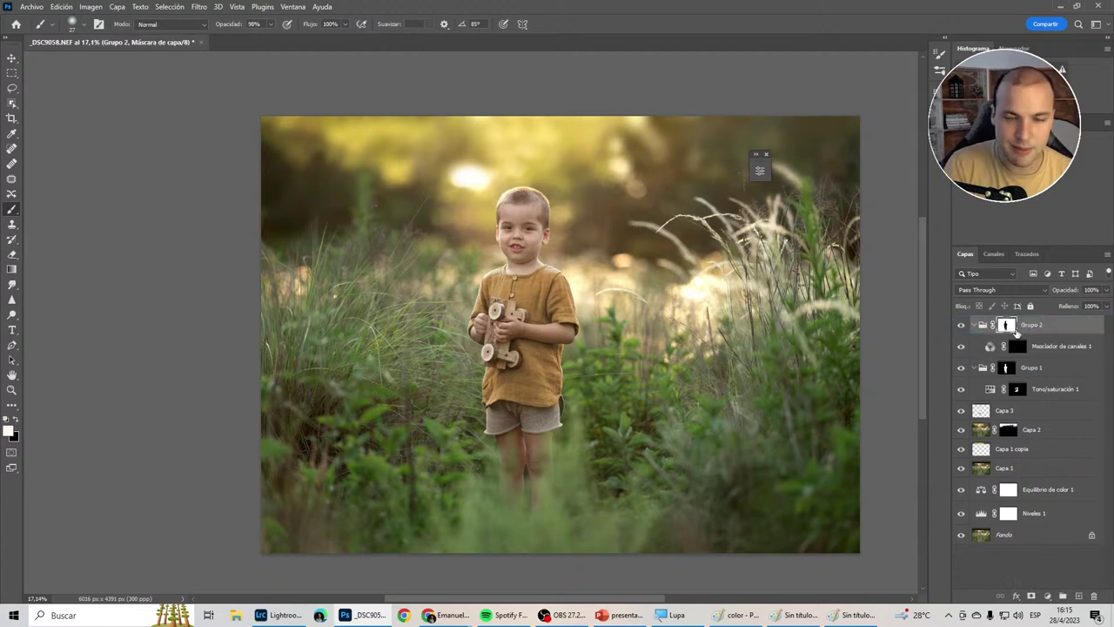
{"action": "left_click_drag", "start_coordinate": [1009, 327], "coordinate": [1014, 342]}
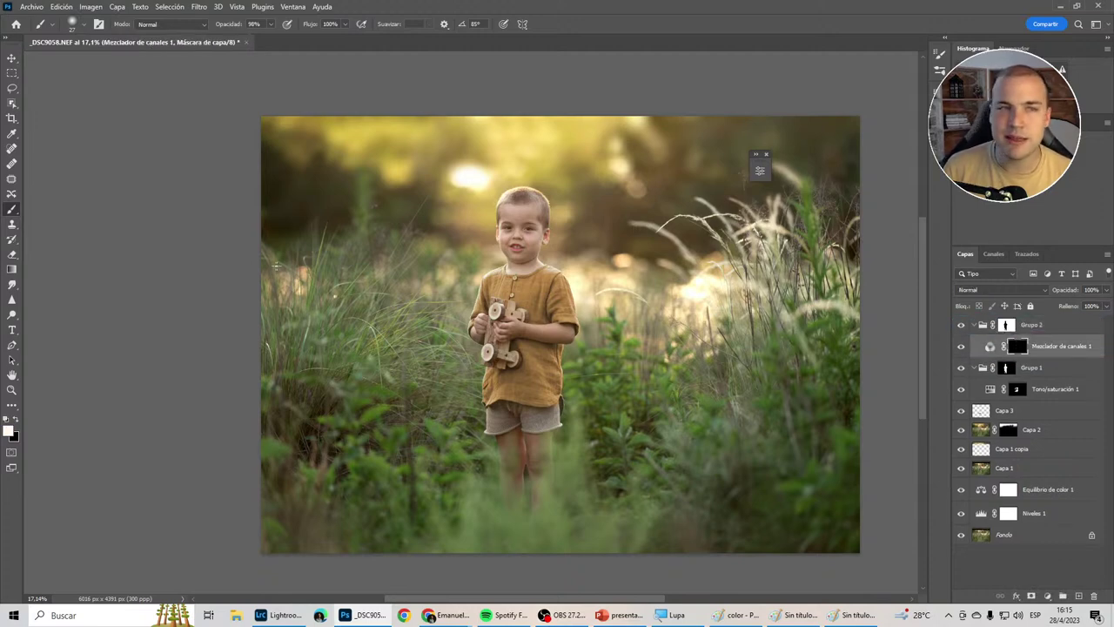
{"action": "left_click_drag", "start_coordinate": [406, 336], "coordinate": [212, 316]}
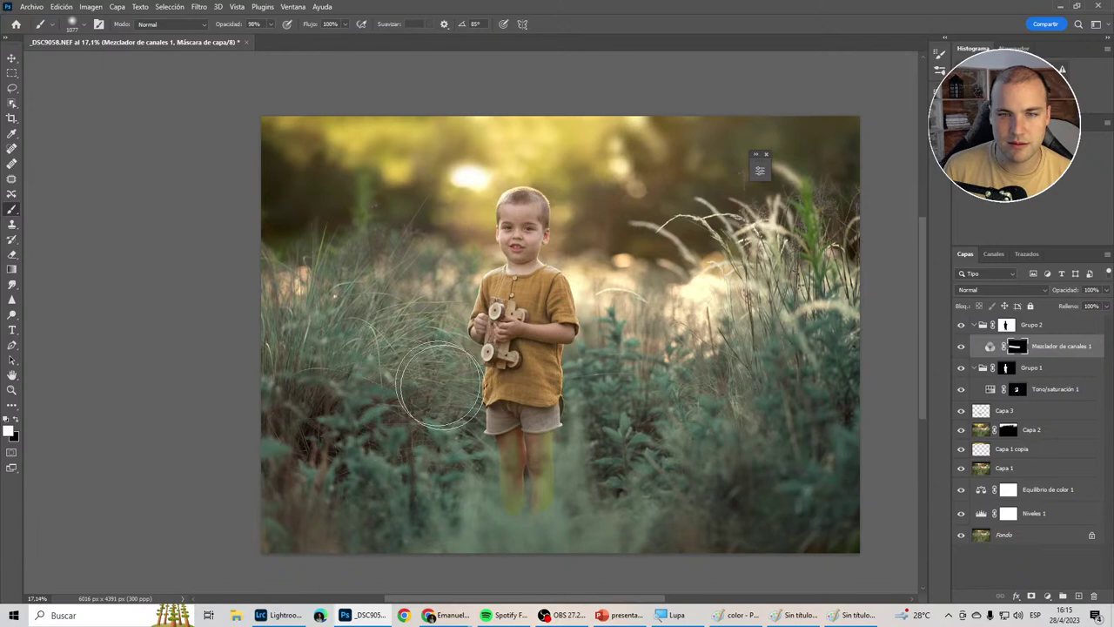
{"action": "left_click_drag", "start_coordinate": [817, 261], "coordinate": [785, 426]}
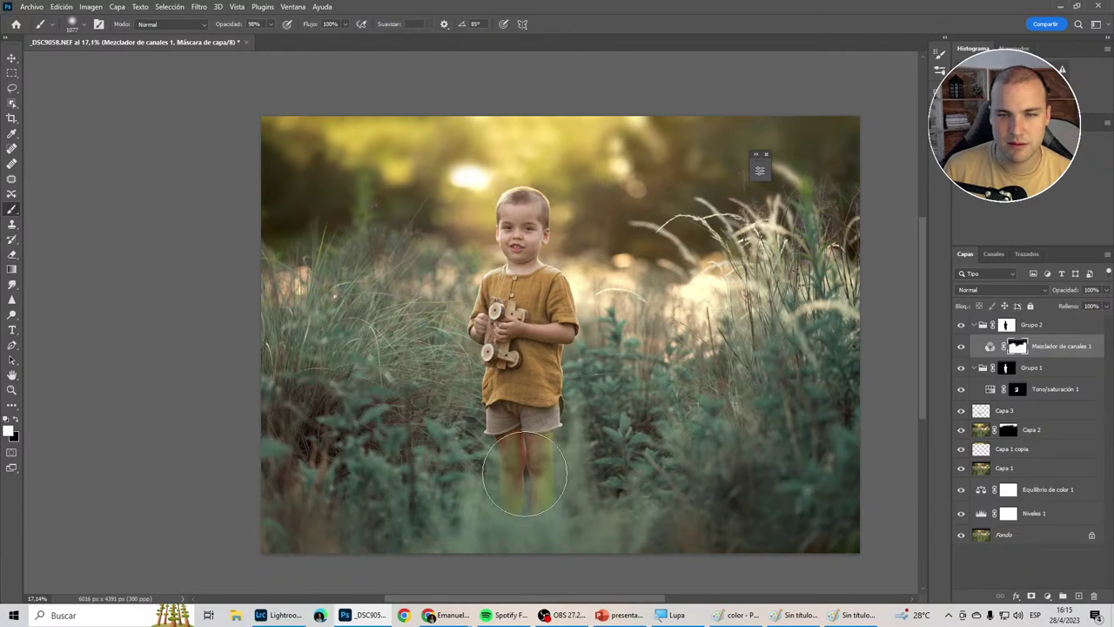
{"action": "left_click", "coordinate": [1106, 291]}
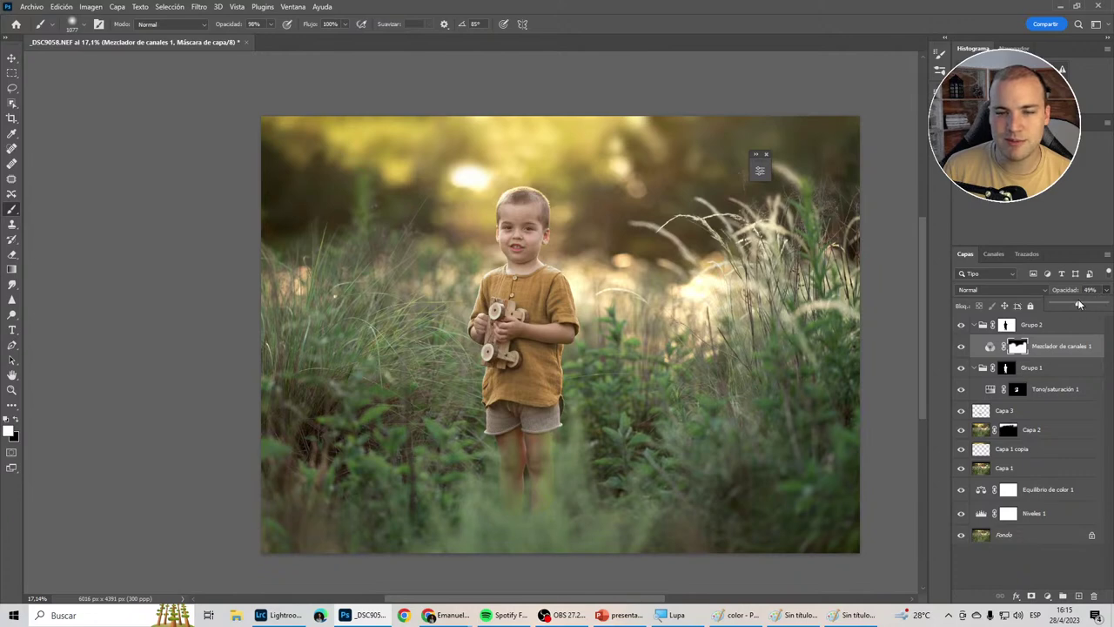
{"action": "scroll", "coordinate": [664, 335], "scroll_direction": "down", "scroll_amount": 1}
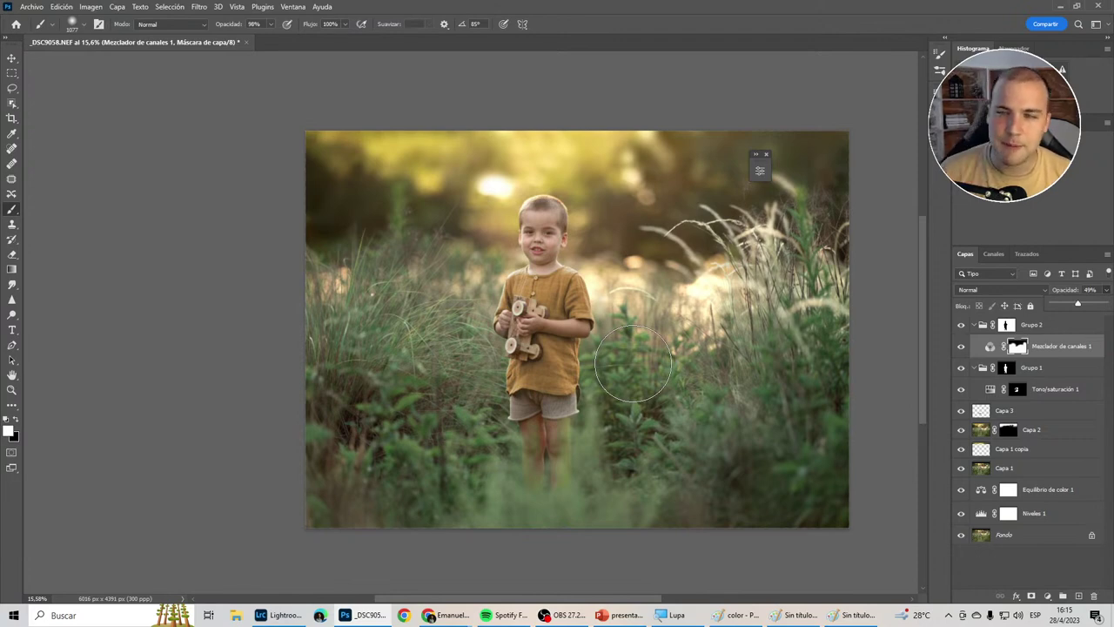
Add a Brillo/contraste layer darkening the photo, then paint brightness back on the boy's head.
{"action": "left_click", "coordinate": [1005, 325]}
{"action": "key", "text": "ctrl+alt+b"}
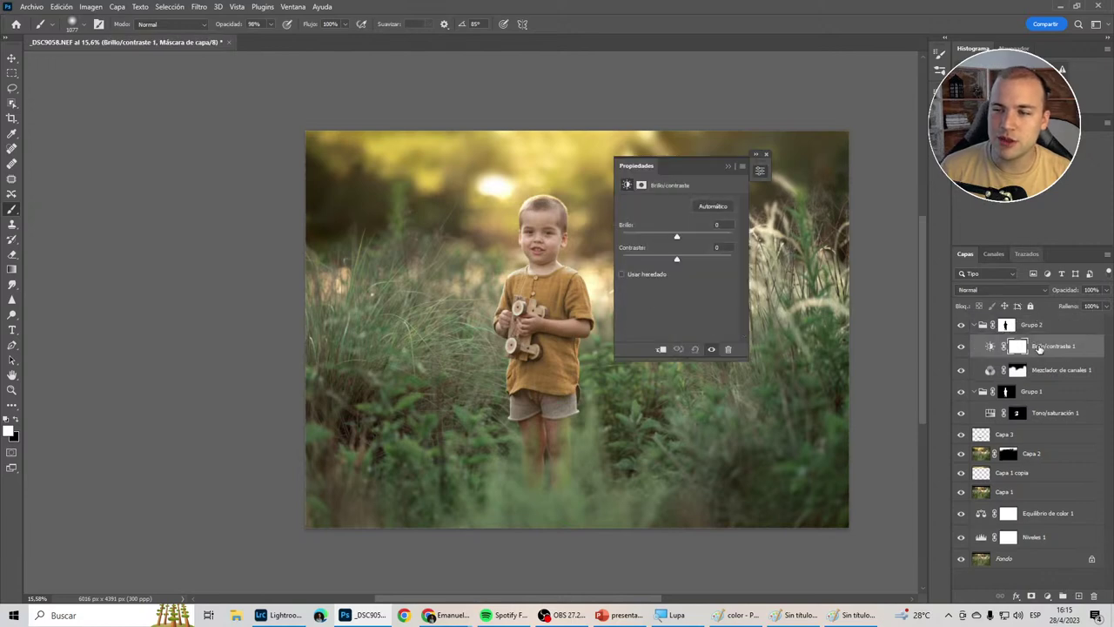
{"action": "left_click", "coordinate": [655, 237]}
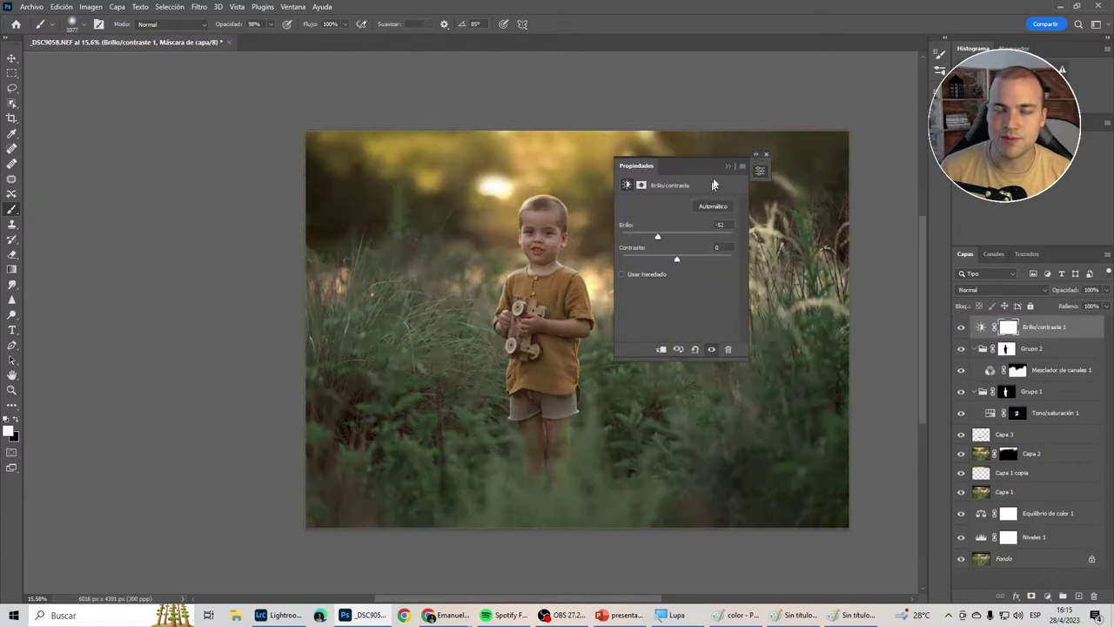
{"action": "left_click", "coordinate": [729, 165]}
{"action": "left_click_drag", "start_coordinate": [550, 217], "coordinate": [609, 288]}
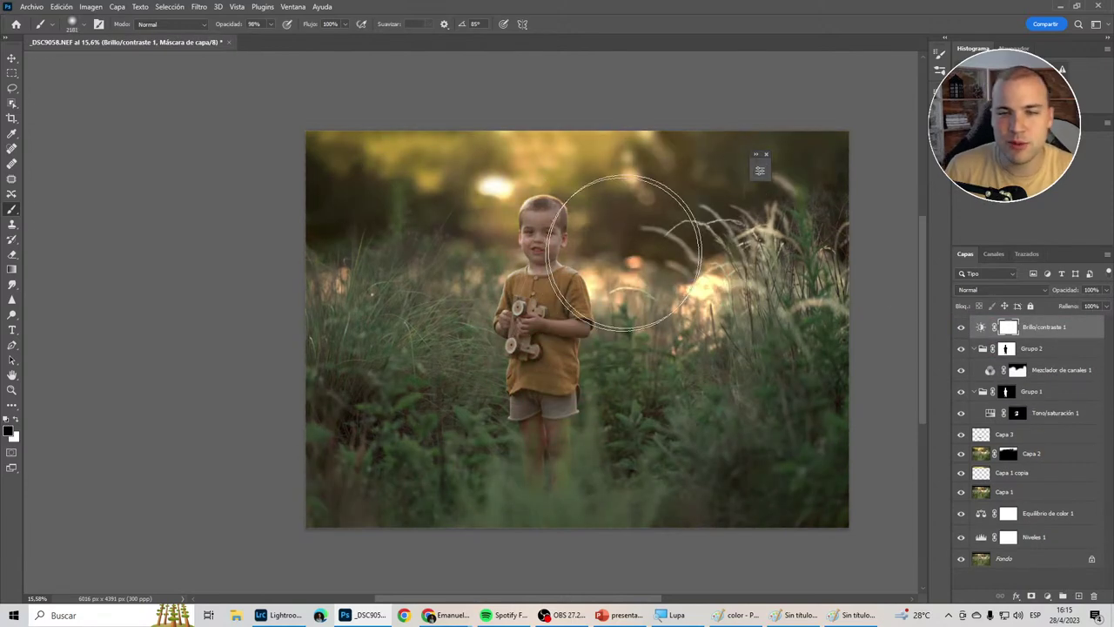
{"action": "left_click_drag", "start_coordinate": [661, 191], "coordinate": [400, 209]}
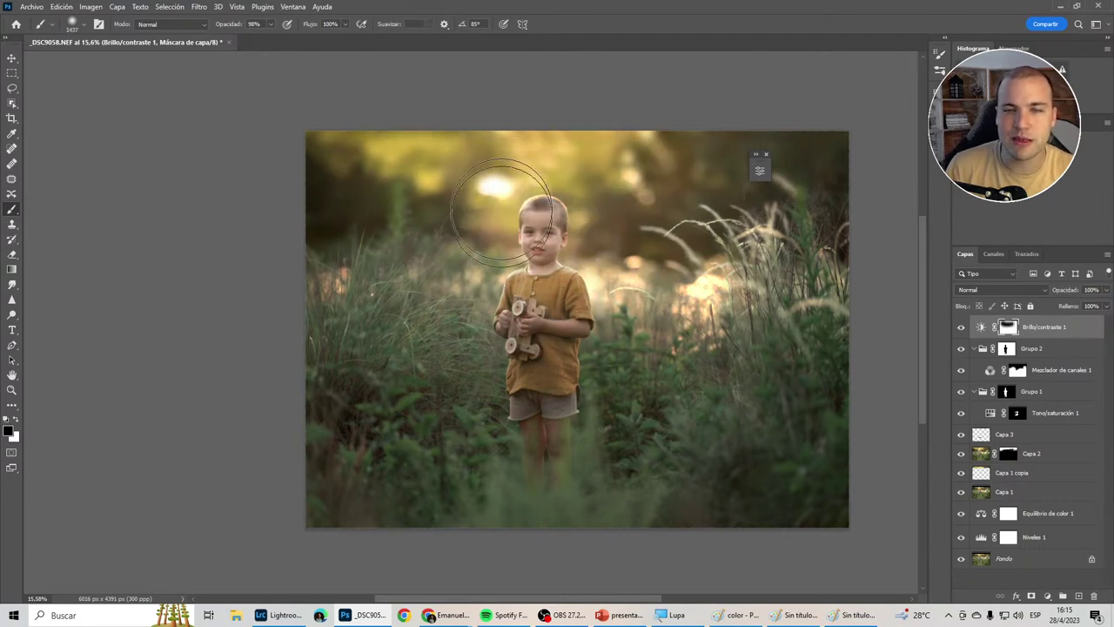
Resize the brush through about 1257, 1125 and 2001 px, settling near 1550 px.
{"action": "right_click", "coordinate": [557, 304], "text": "alt"}
{"action": "left_click_drag", "start_coordinate": [564, 308], "coordinate": [548, 309]}
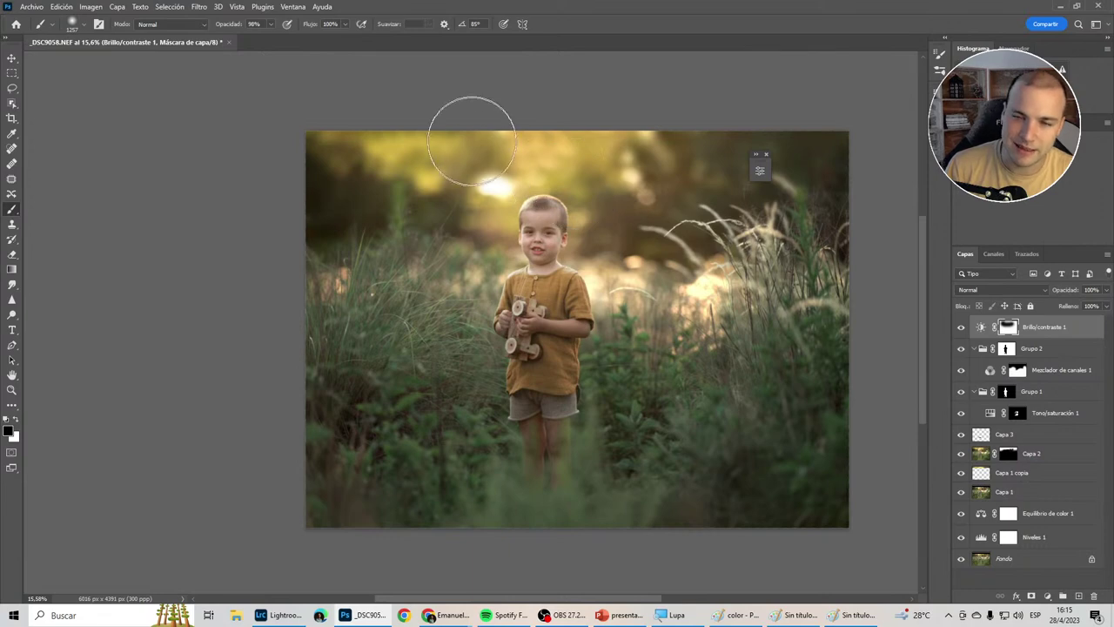
{"action": "right_click", "coordinate": [559, 279], "text": "alt"}
{"action": "left_click_drag", "start_coordinate": [559, 279], "coordinate": [546, 278]}
{"action": "right_click", "coordinate": [537, 361], "text": "alt"}
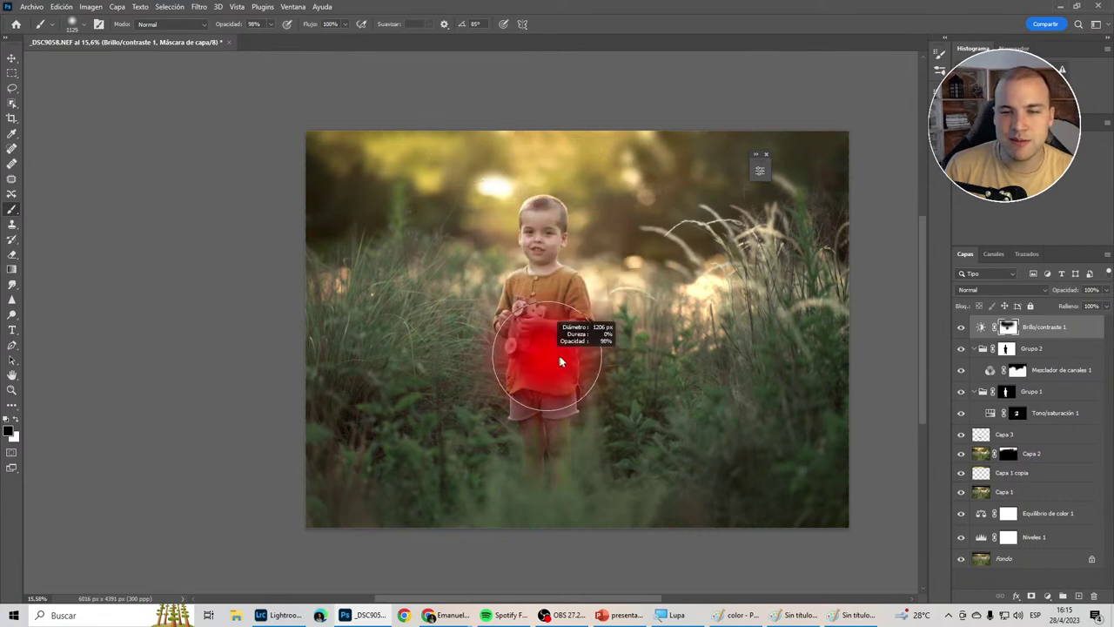
{"action": "right_click", "coordinate": [522, 368], "text": "alt"}
{"action": "left_click_drag", "start_coordinate": [522, 367], "coordinate": [560, 360]}
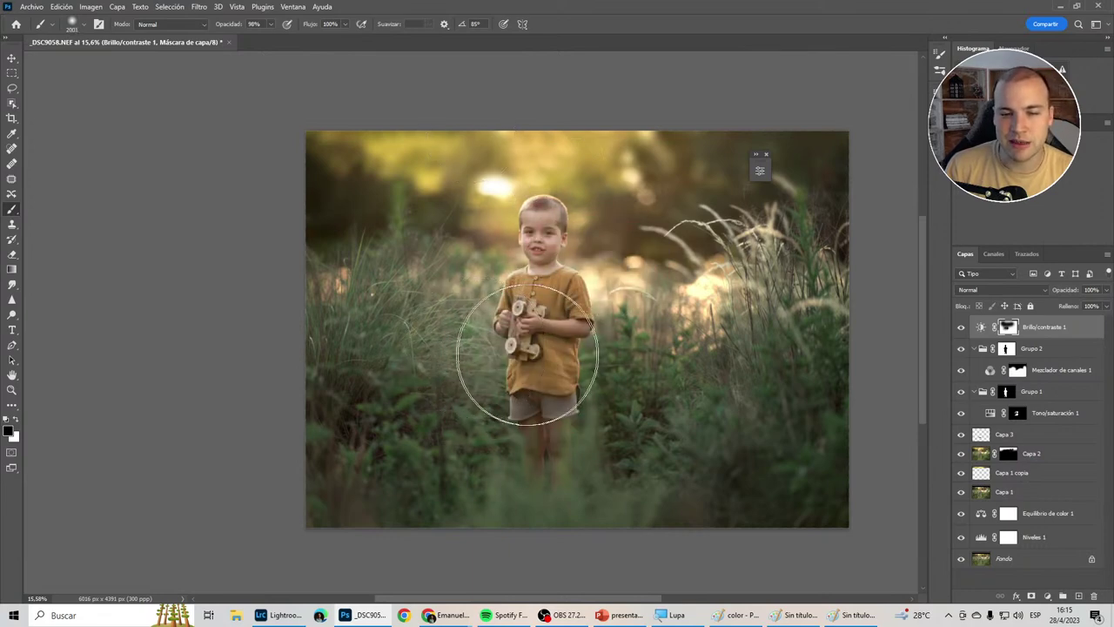
{"action": "right_click", "coordinate": [462, 337], "text": "alt"}
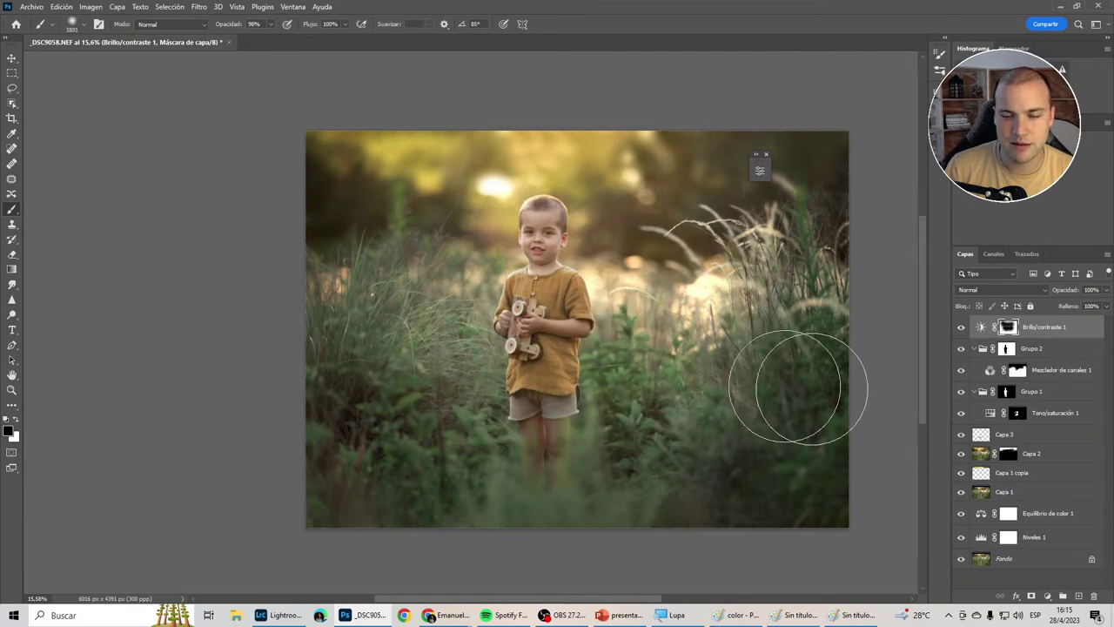
{"action": "scroll", "coordinate": [809, 392], "scroll_direction": "down", "scroll_amount": 2}
{"action": "scroll", "coordinate": [730, 383], "scroll_direction": "up", "scroll_amount": 2}
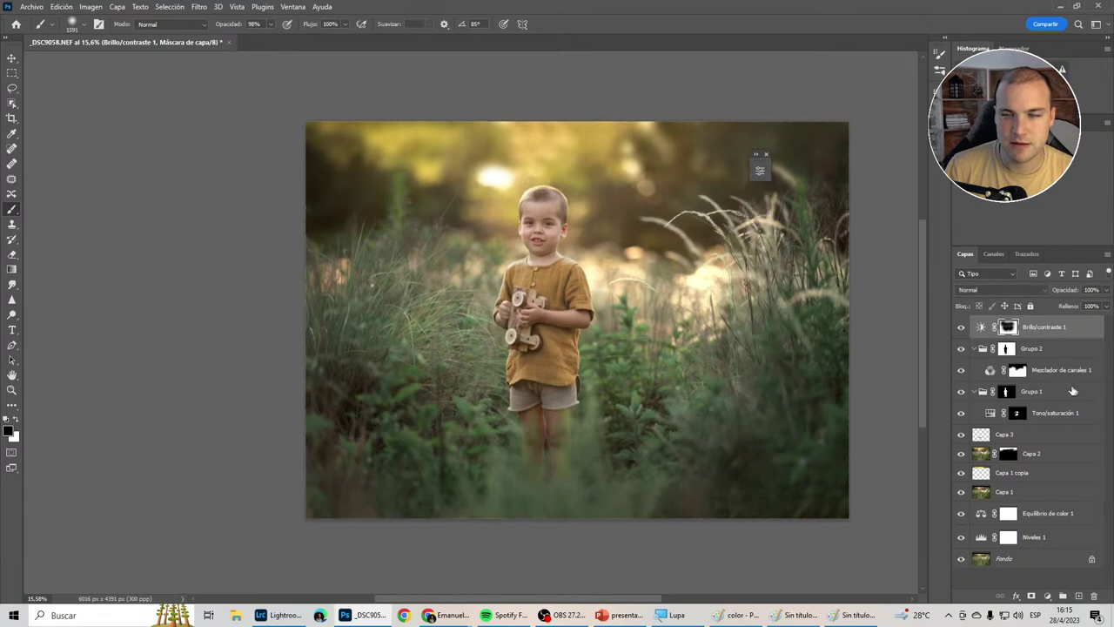
Target the Grupo 2 mask with a larger white brush and preview it as a rubylith overlay.
{"action": "left_click", "coordinate": [1006, 348]}
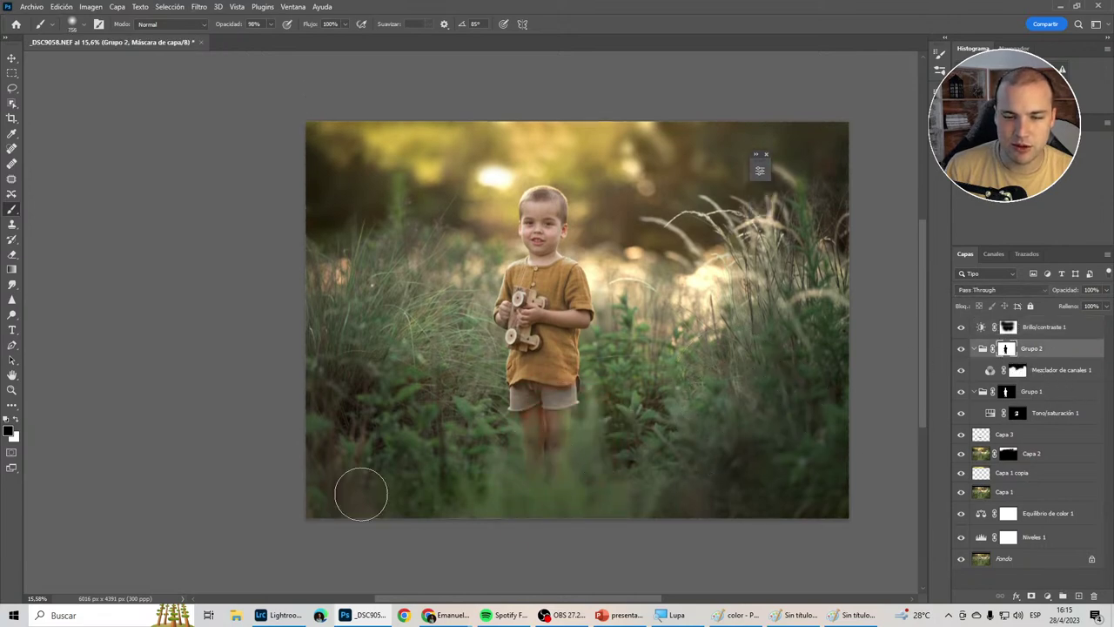
{"action": "key", "text": "x"}
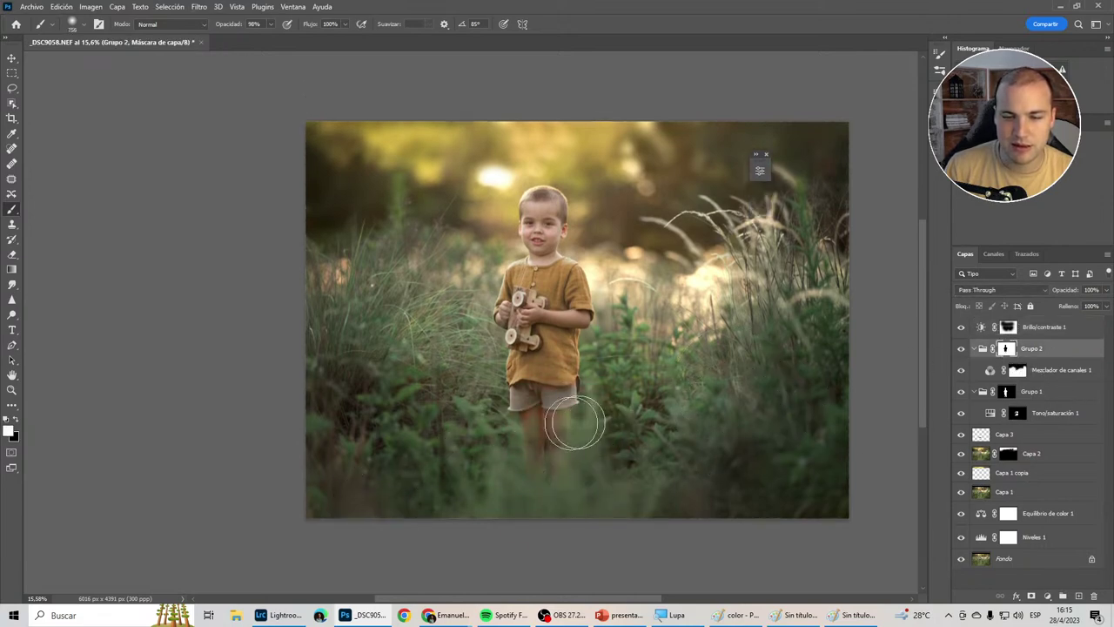
{"action": "key", "text": "bracketright"}
{"action": "key", "text": "bracketright"}
{"action": "key", "text": "bracketright"}
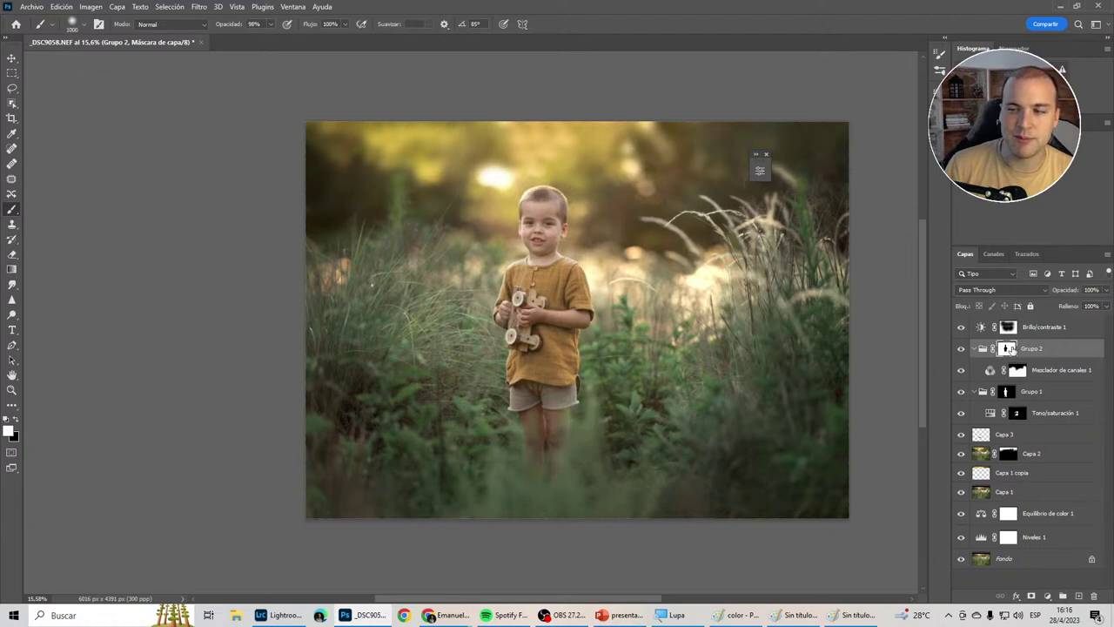
{"action": "key", "text": "backslash"}
{"action": "key", "text": "backslash"}
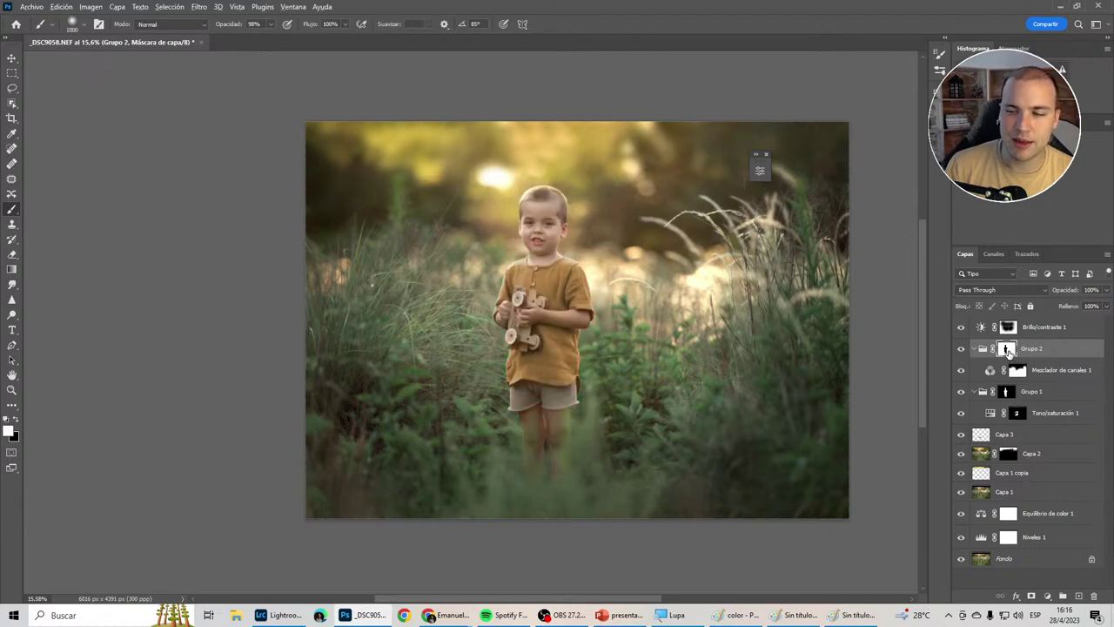
{"action": "key", "text": "backslash"}
{"action": "scroll", "coordinate": [532, 473], "scroll_direction": "up", "scroll_amount": 5}
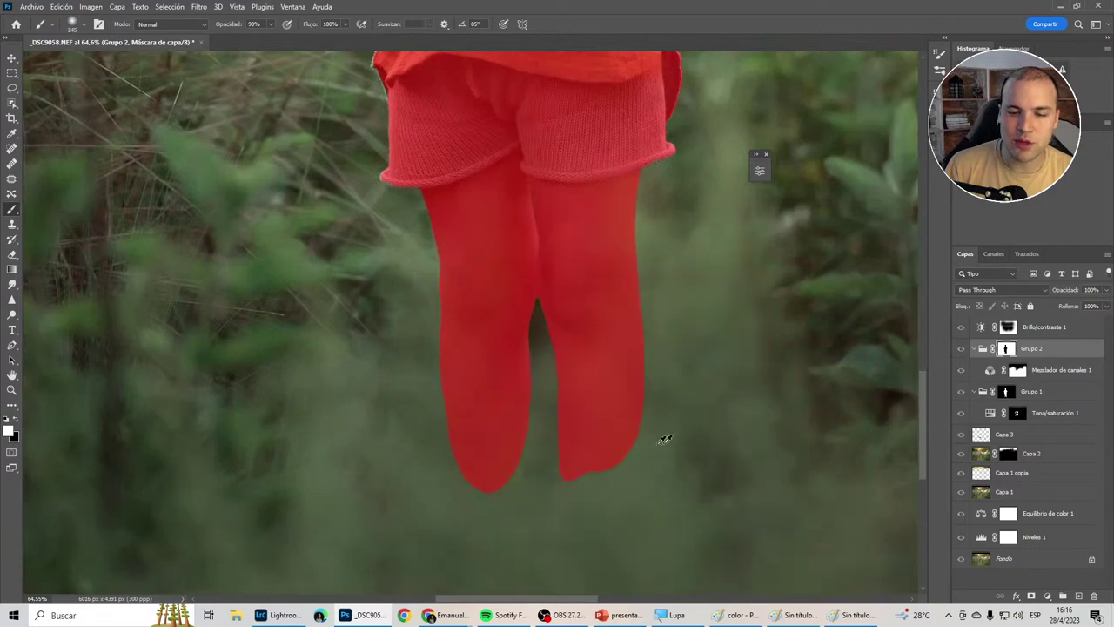
{"action": "key", "text": "backslash"}
{"action": "scroll", "coordinate": [614, 467], "scroll_direction": "up", "scroll_amount": 3}
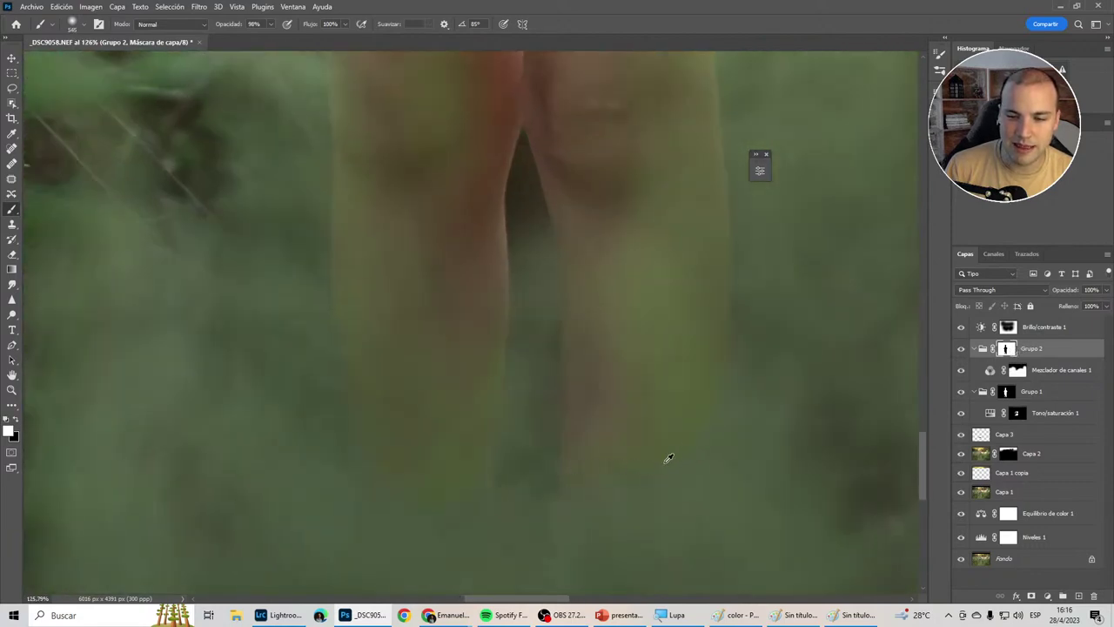
{"action": "key", "text": "backslash"}
{"action": "key", "text": "backslash"}
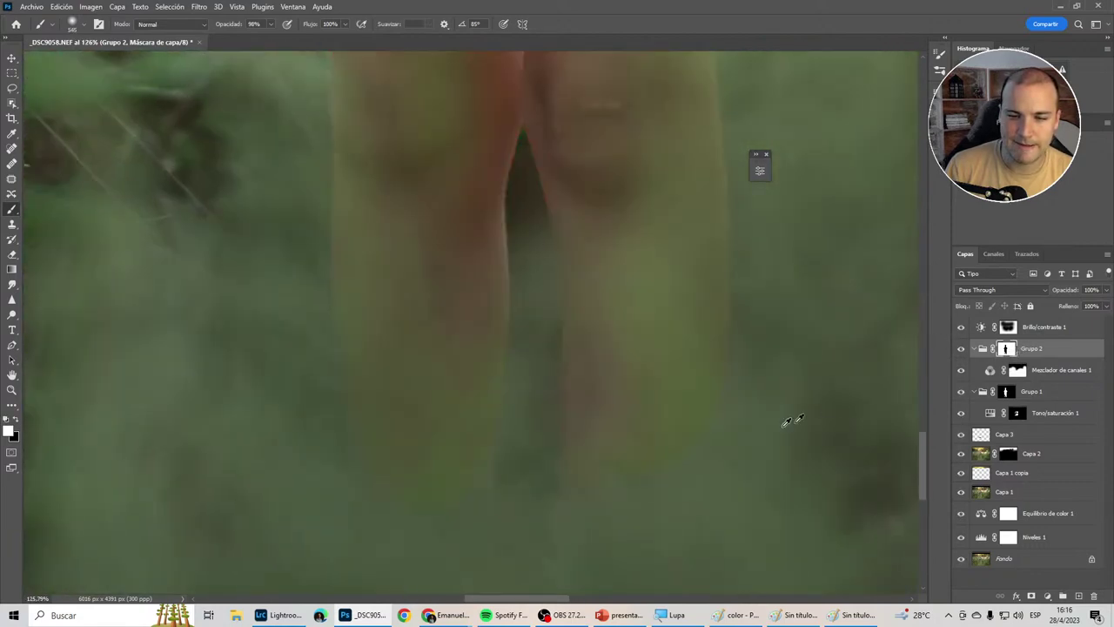
{"action": "key", "text": "backslash"}
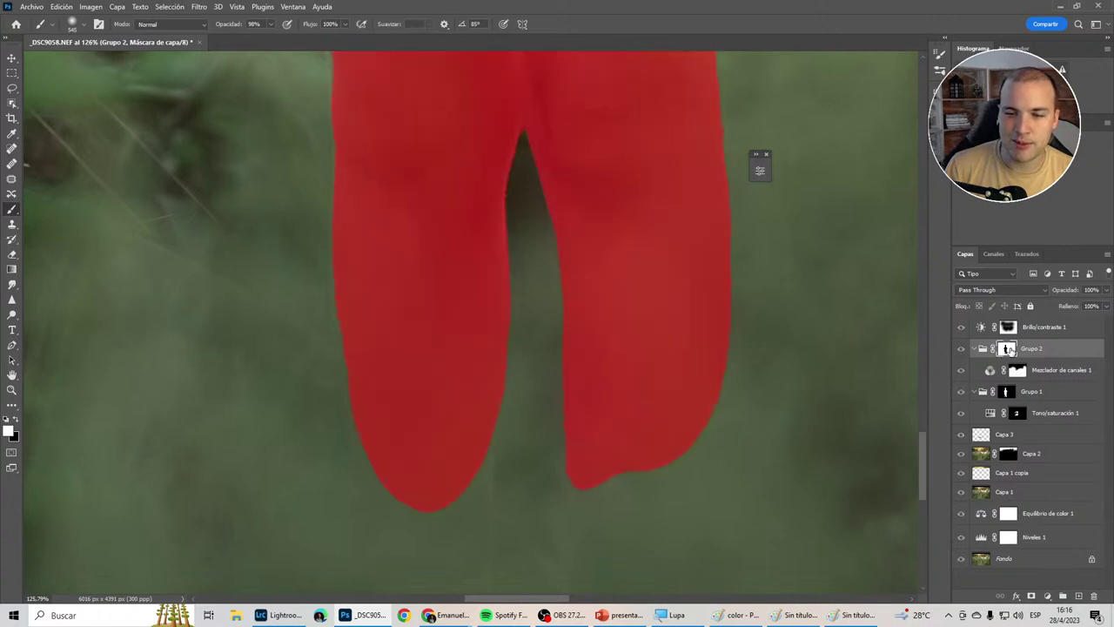
{"action": "key", "text": "backslash"}
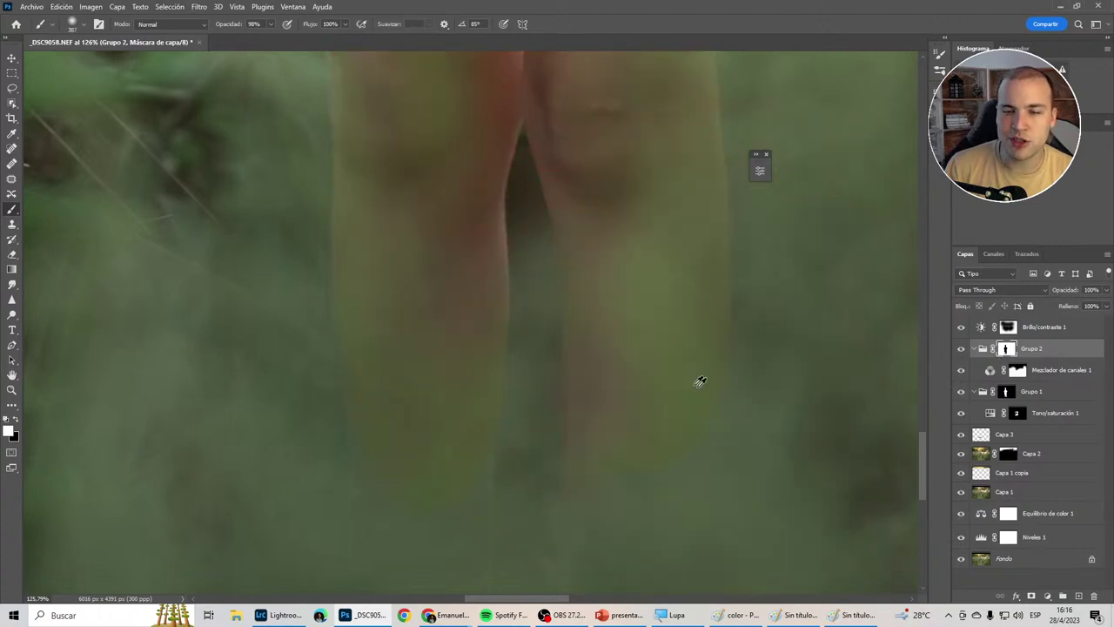
{"action": "left_click_drag", "start_coordinate": [726, 390], "coordinate": [683, 397]}
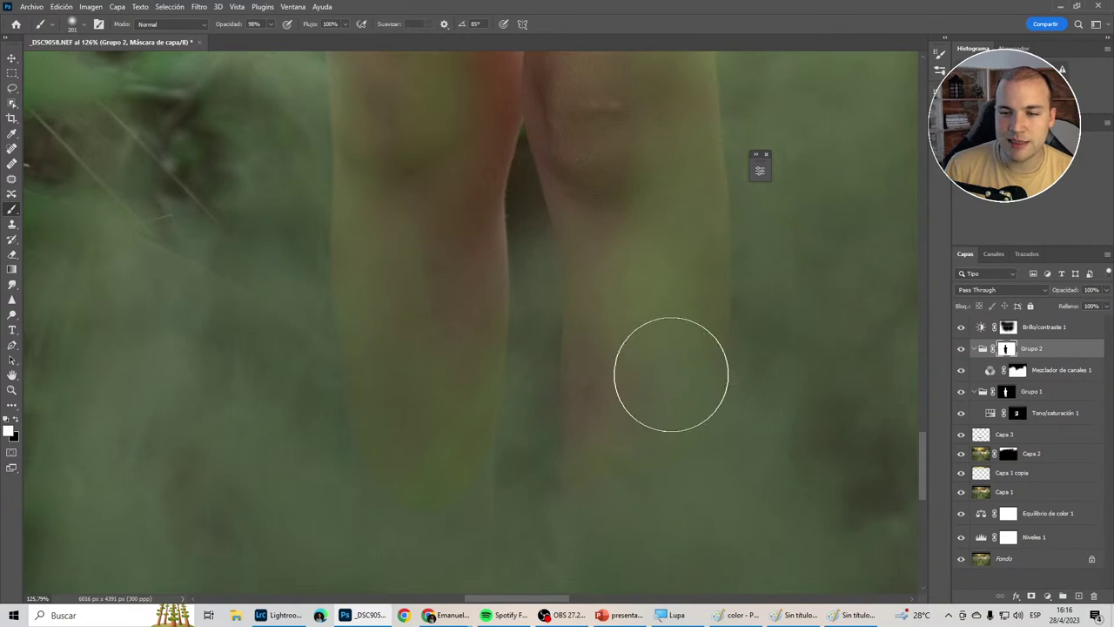
{"action": "left_click_drag", "start_coordinate": [646, 310], "coordinate": [626, 313]}
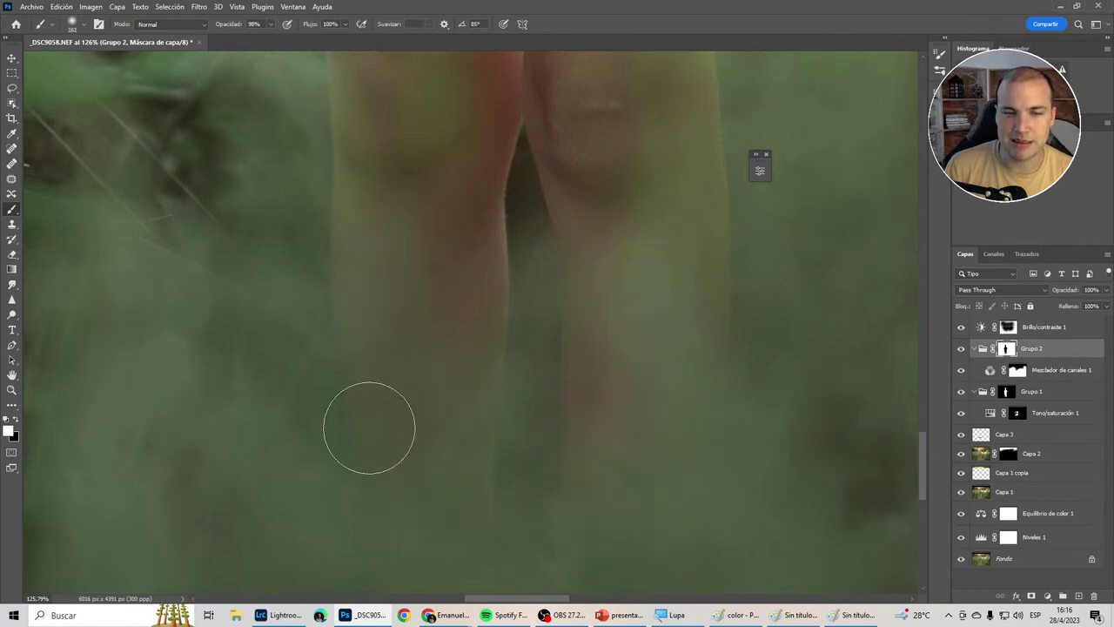
{"action": "scroll", "coordinate": [482, 391], "scroll_direction": "down", "scroll_amount": 3}
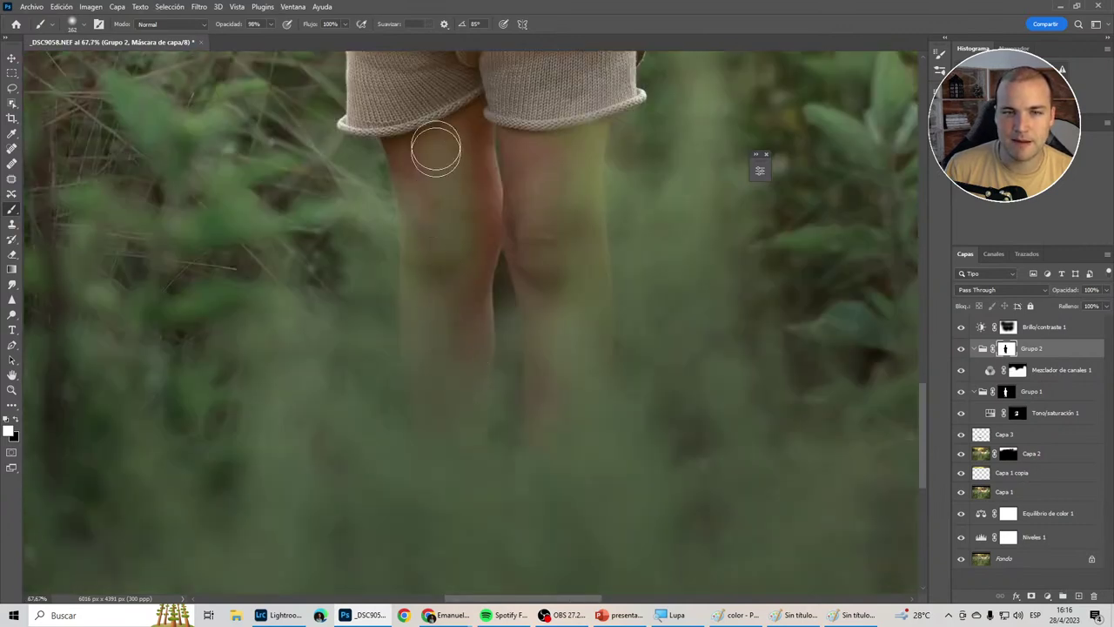
{"action": "scroll", "coordinate": [589, 231], "scroll_direction": "down", "scroll_amount": 3}
{"action": "scroll", "coordinate": [588, 237], "scroll_direction": "down", "scroll_amount": 1}
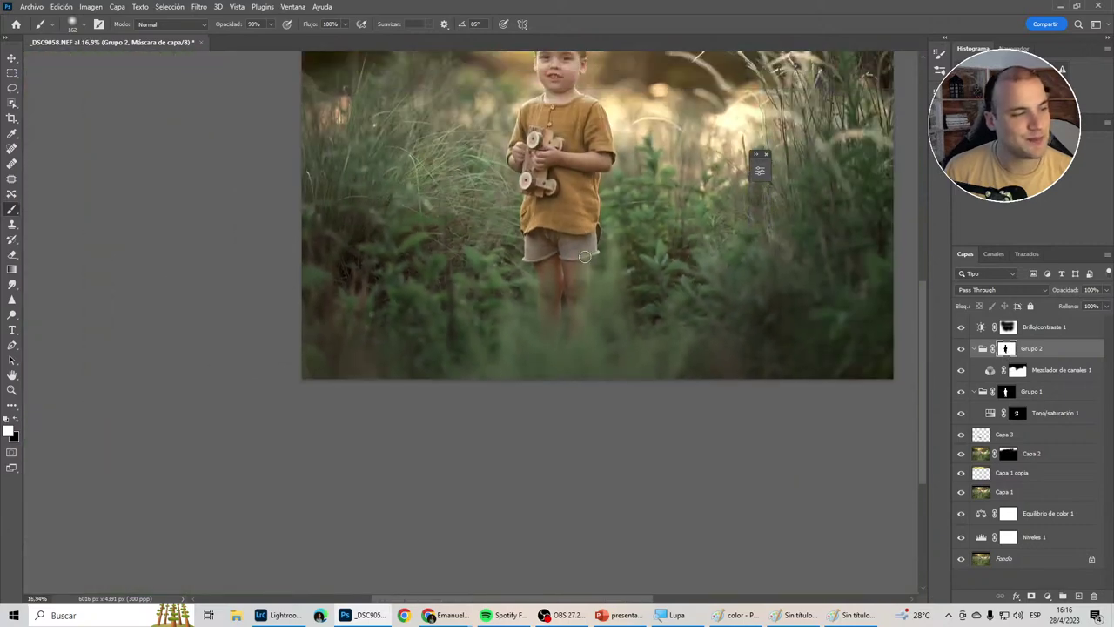
{"action": "scroll", "coordinate": [578, 248], "scroll_direction": "up", "scroll_amount": 1}
{"action": "scroll", "coordinate": [574, 252], "scroll_direction": "up", "scroll_amount": 1}
{"action": "scroll", "coordinate": [573, 254], "scroll_direction": "up", "scroll_amount": 2}
{"action": "scroll", "coordinate": [574, 254], "scroll_direction": "down", "scroll_amount": 1}
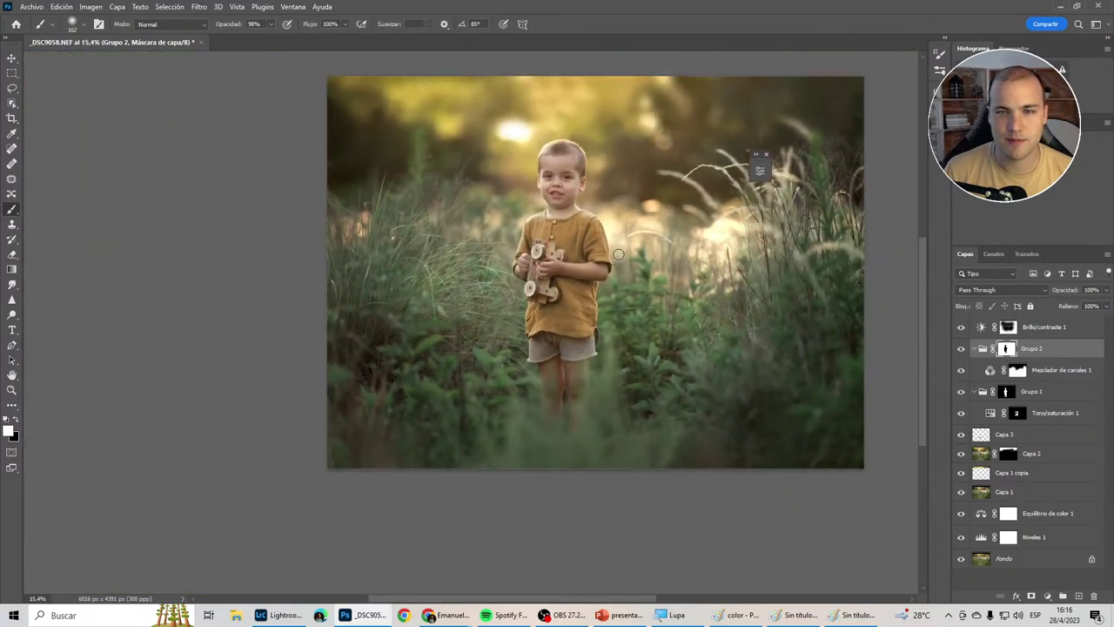
{"action": "scroll", "coordinate": [574, 254], "scroll_direction": "up", "scroll_amount": 1}
{"action": "scroll", "coordinate": [573, 255], "scroll_direction": "up", "scroll_amount": 1}
{"action": "scroll", "coordinate": [573, 254], "scroll_direction": "up", "scroll_amount": 1}
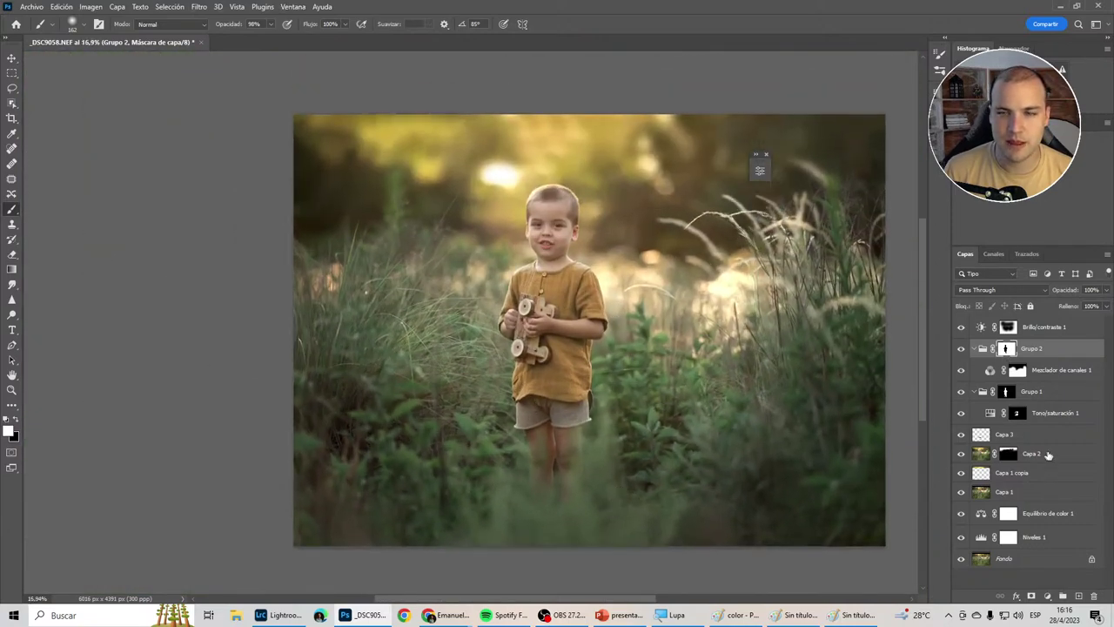
{"action": "left_click", "coordinate": [961, 550], "text": "alt"}
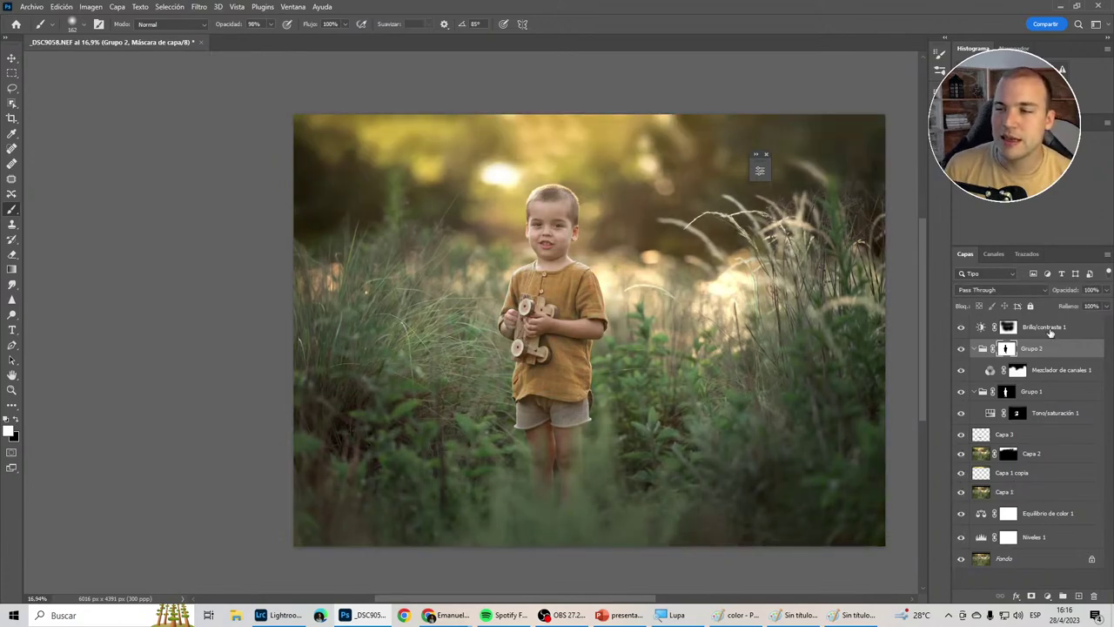
Add a new Capa 4 above Brillo/contraste 1 inside a group carrying the boy mask.
{"action": "key", "text": "alt+bracketright"}
{"action": "left_click", "coordinate": [1079, 595]}
{"action": "key", "text": "ctrl+g"}
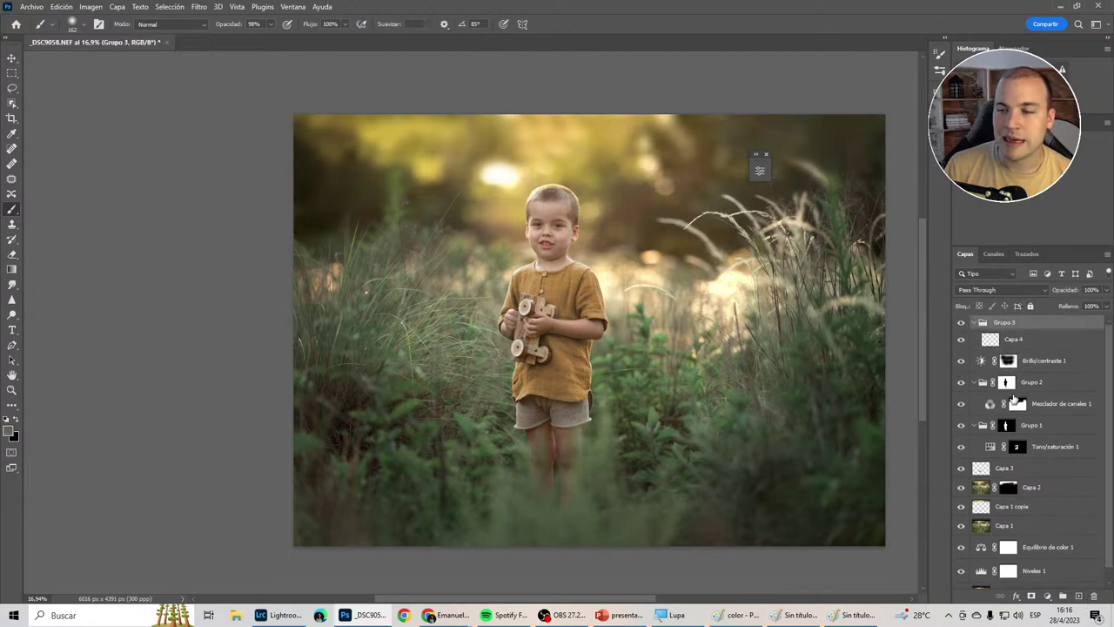
{"action": "left_click_drag", "start_coordinate": [1006, 382], "coordinate": [1016, 335]}
{"action": "left_click", "coordinate": [1018, 344]}
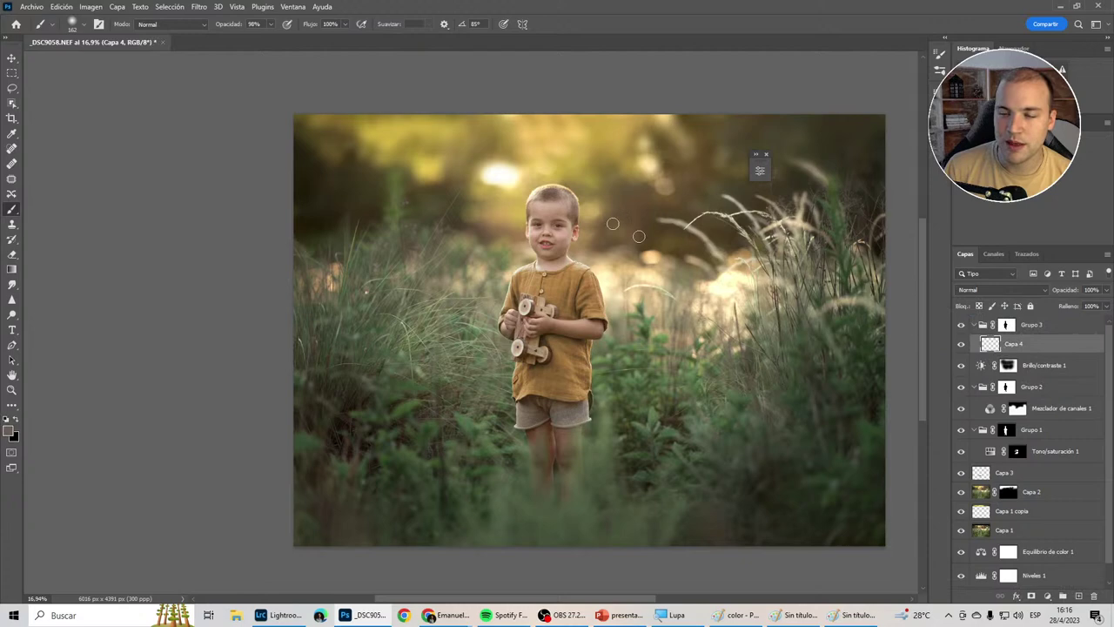
Sample a cream colour and paint a 30%-brush, Trama-blended glow over the upper background.
{"action": "left_click", "coordinate": [609, 266], "text": "alt"}
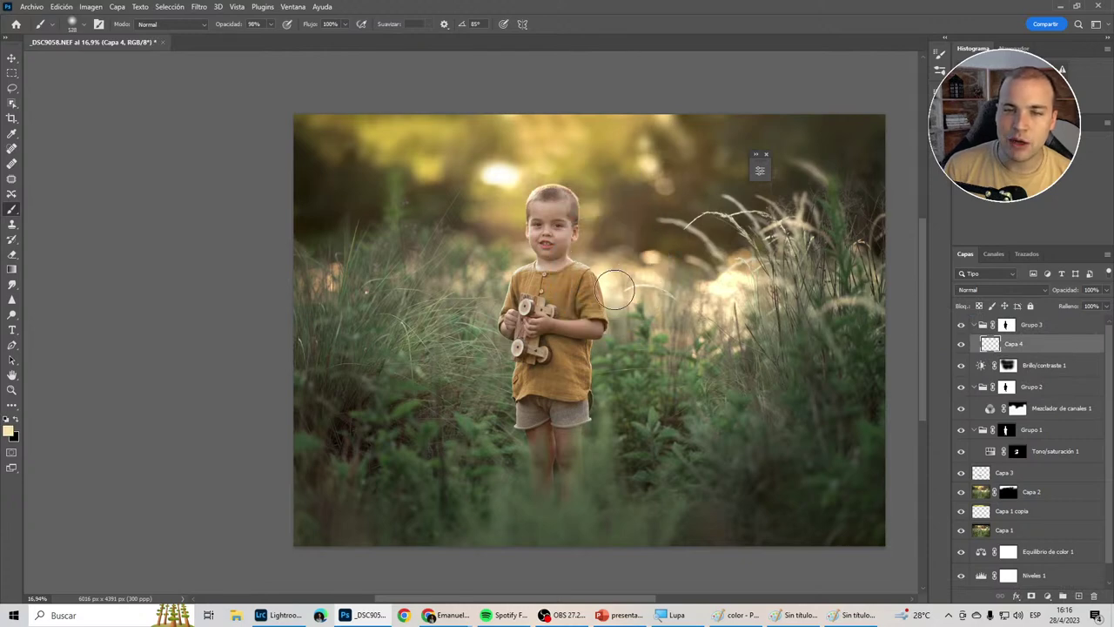
{"action": "key", "text": "3"}
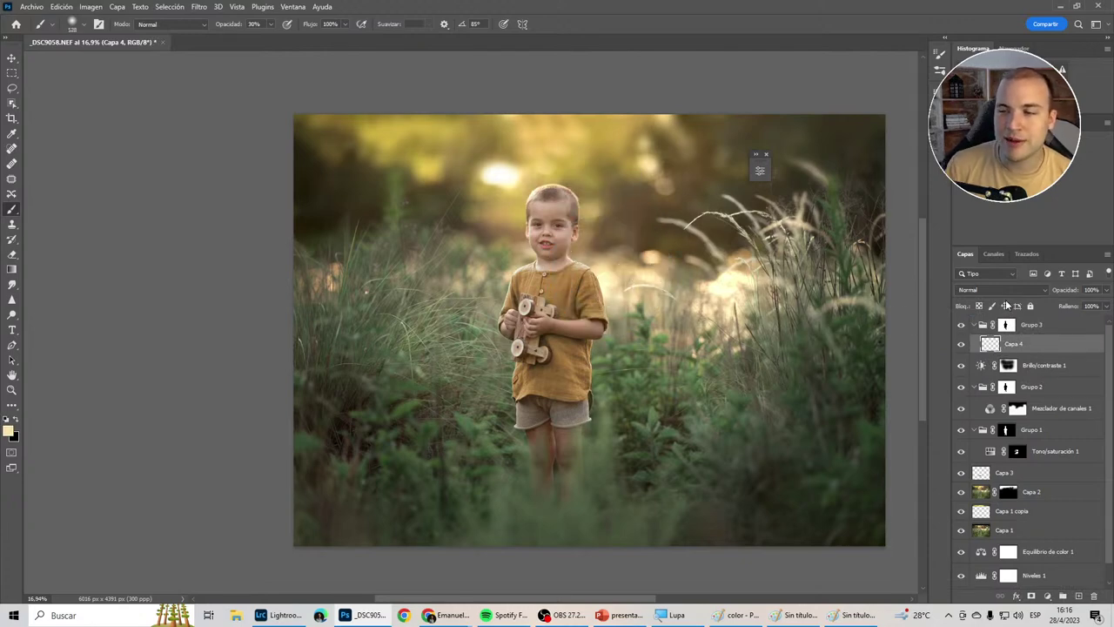
{"action": "left_click", "coordinate": [1000, 289]}
{"action": "left_click", "coordinate": [1000, 387]}
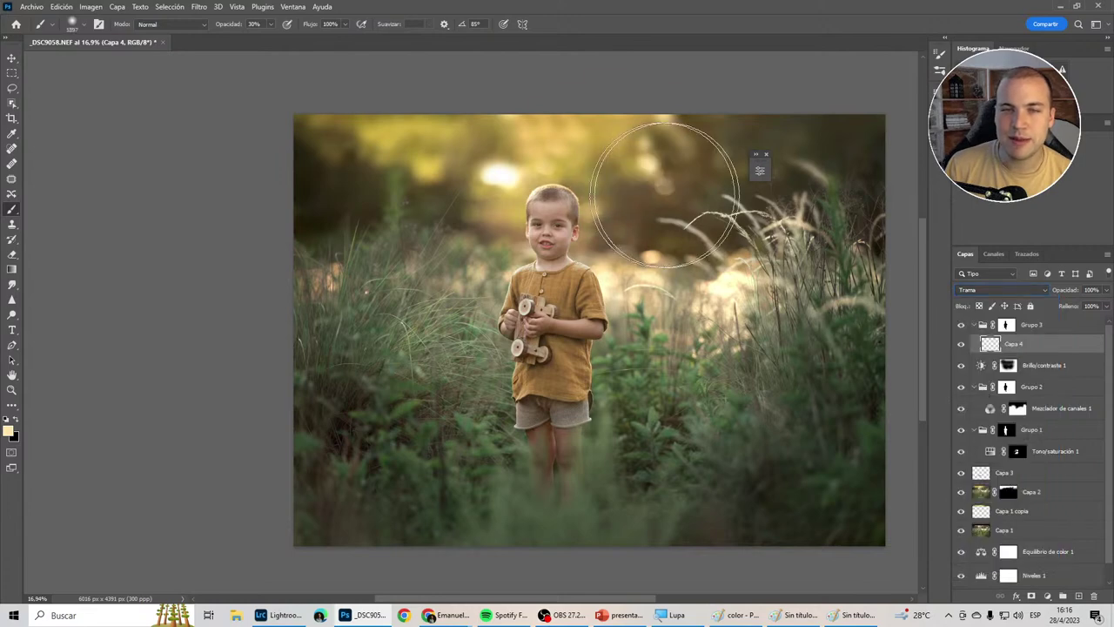
{"action": "left_click_drag", "start_coordinate": [666, 193], "coordinate": [268, 162]}
{"action": "left_click_drag", "start_coordinate": [671, 236], "coordinate": [870, 186]}
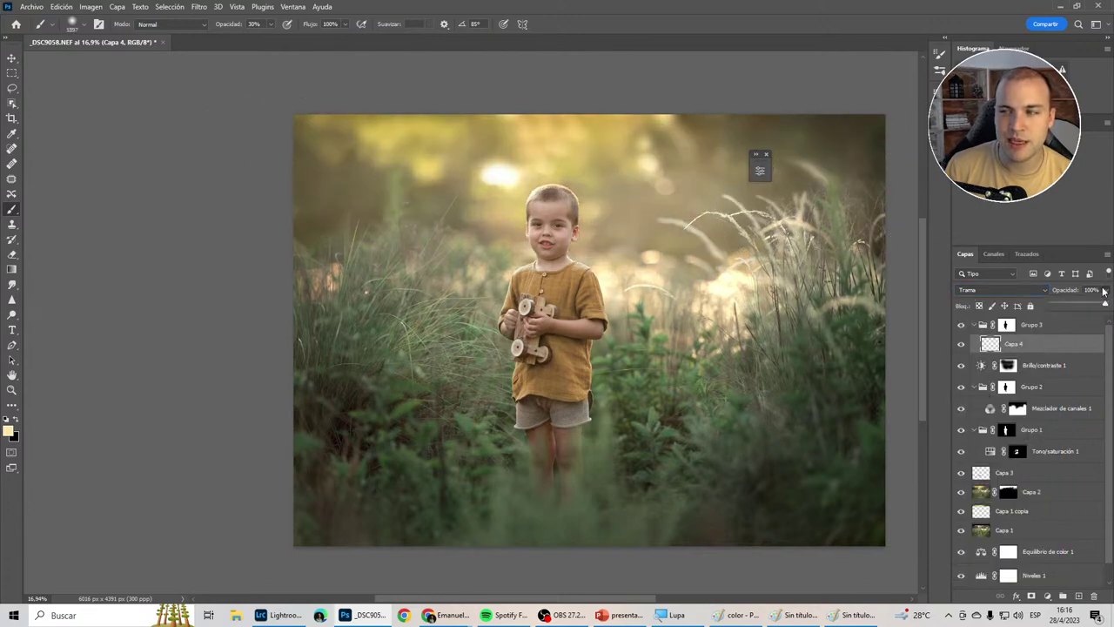
Lower the glow layer to about 47%, compare with the original, and stamp merged Capa 5.
{"action": "mouse_move", "coordinate": [1101, 305]}
{"action": "left_mouse_down"}
{"action": "mouse_move", "coordinate": [1066, 305]}
{"action": "mouse_move", "coordinate": [1082, 305]}
{"action": "left_mouse_up"}
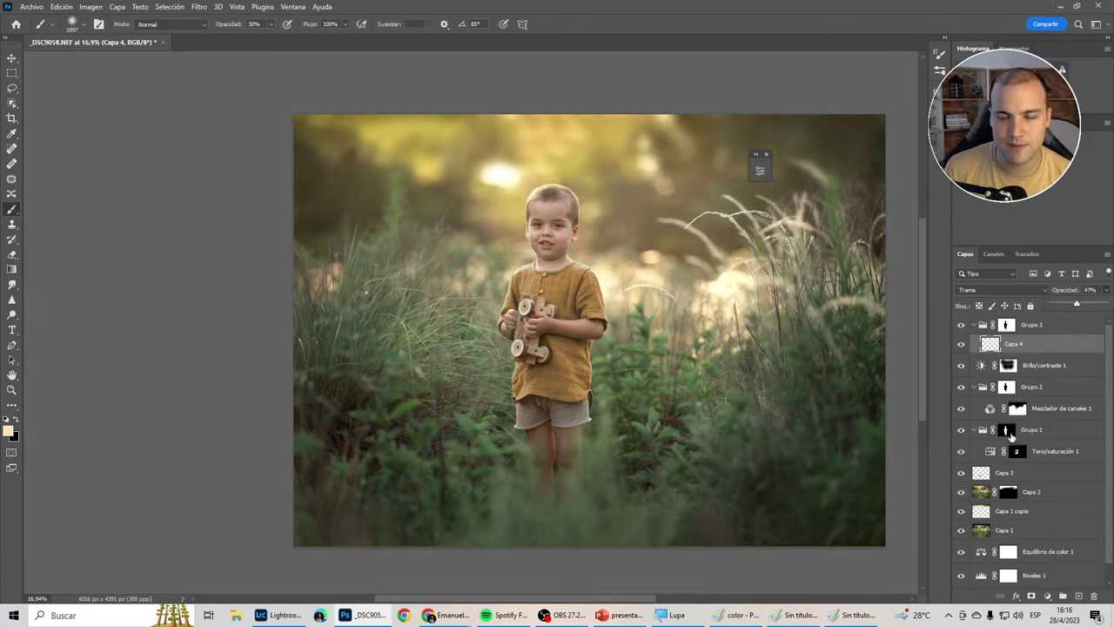
{"action": "scroll", "coordinate": [1010, 438], "scroll_direction": "down", "scroll_amount": 1}
{"action": "left_click", "coordinate": [960, 579], "text": "alt"}
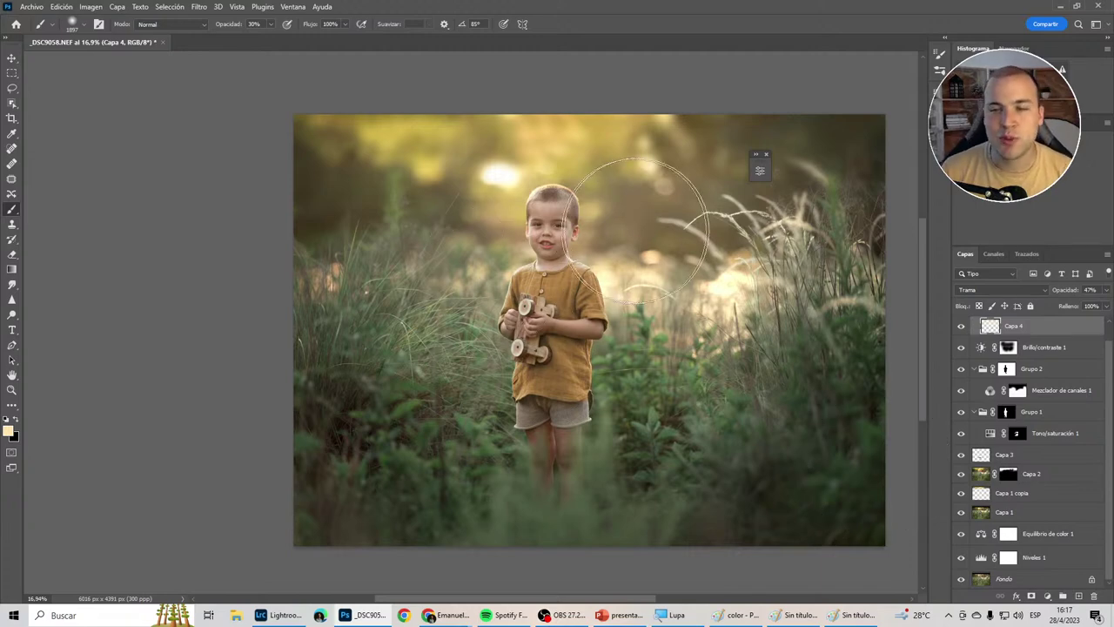
{"action": "key", "text": "ctrl+shift+alt+e"}
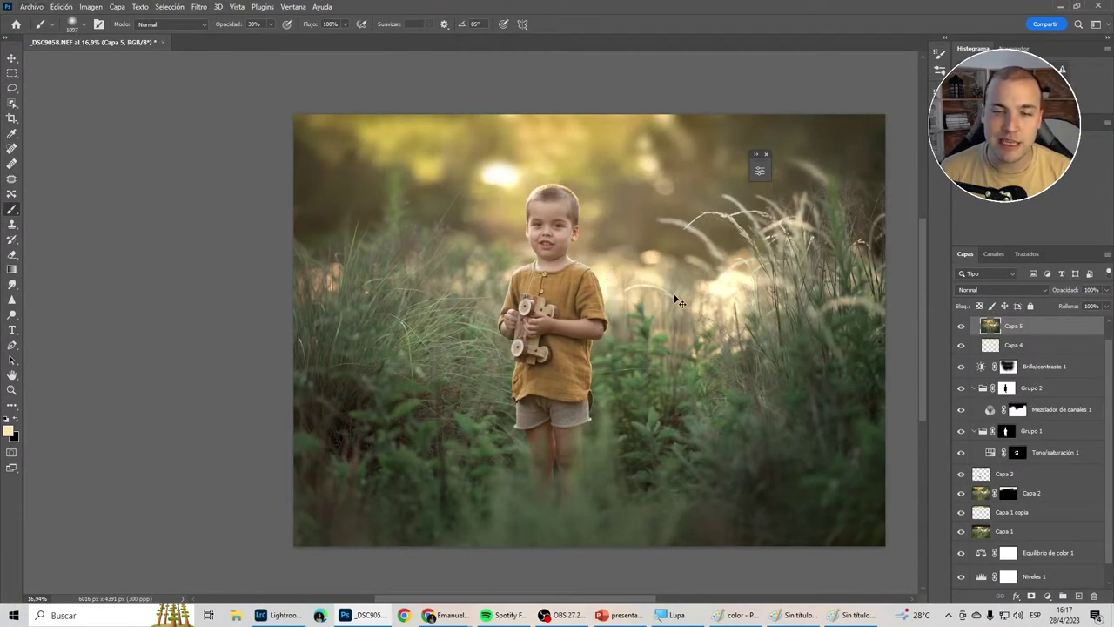
Flip the merged Capa 5 horizontally and shift it to the left.
{"action": "key", "text": "ctrl+t"}
{"action": "right_click", "coordinate": [553, 266]}
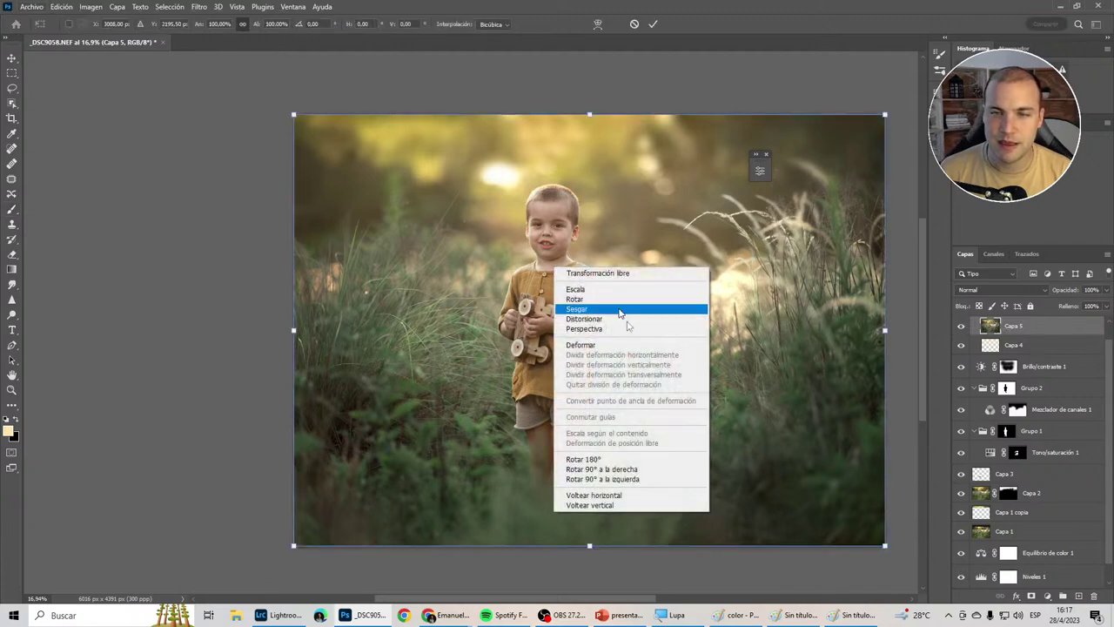
{"action": "left_click", "coordinate": [615, 498]}
{"action": "mouse_move", "coordinate": [645, 460]}
{"action": "left_mouse_down"}
{"action": "mouse_move", "coordinate": [617, 460]}
{"action": "mouse_move", "coordinate": [586, 481]}
{"action": "left_mouse_up"}
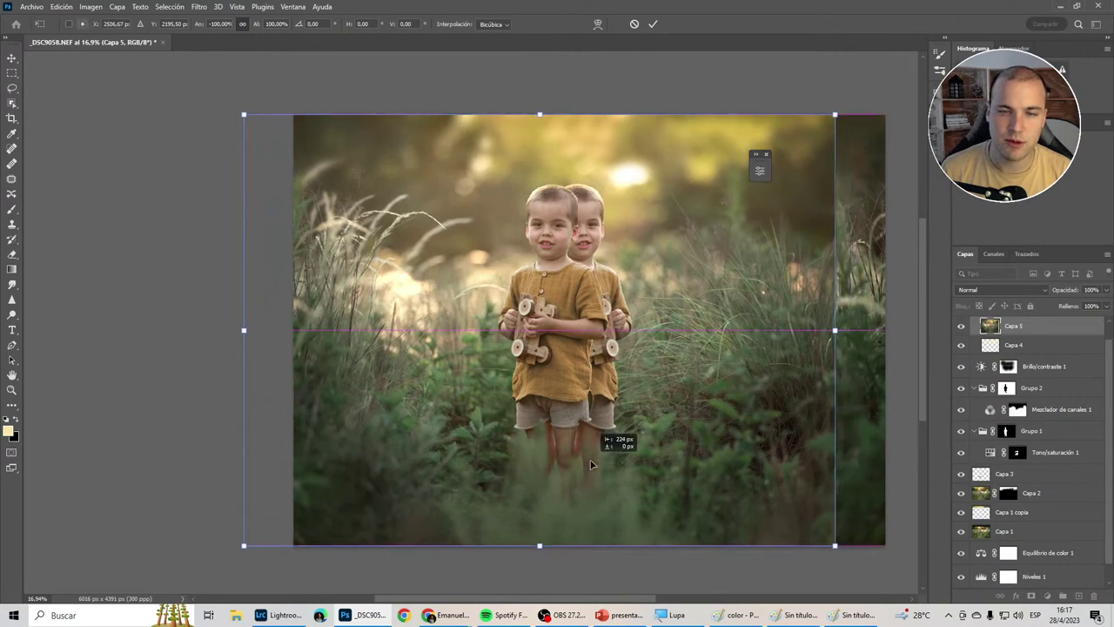
{"action": "key", "text": "Return"}
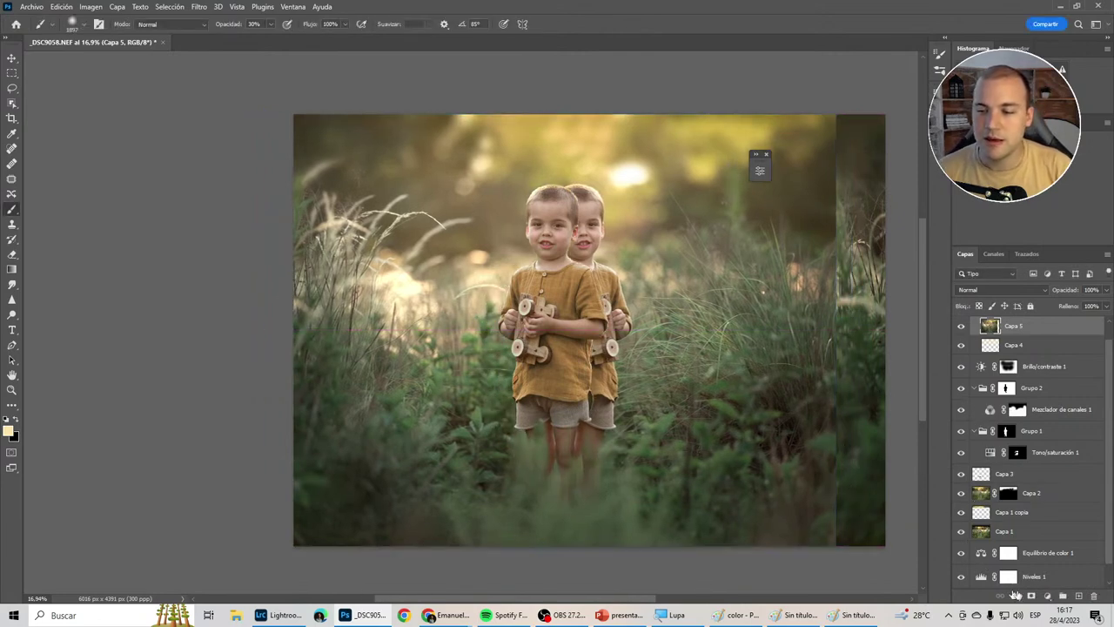
Give the flipped copy a black mask, reveal mirrored grass on the left, and group it as Grupo 3.
{"action": "left_click", "coordinate": [1032, 595]}
{"action": "key", "text": "ctrl+i"}
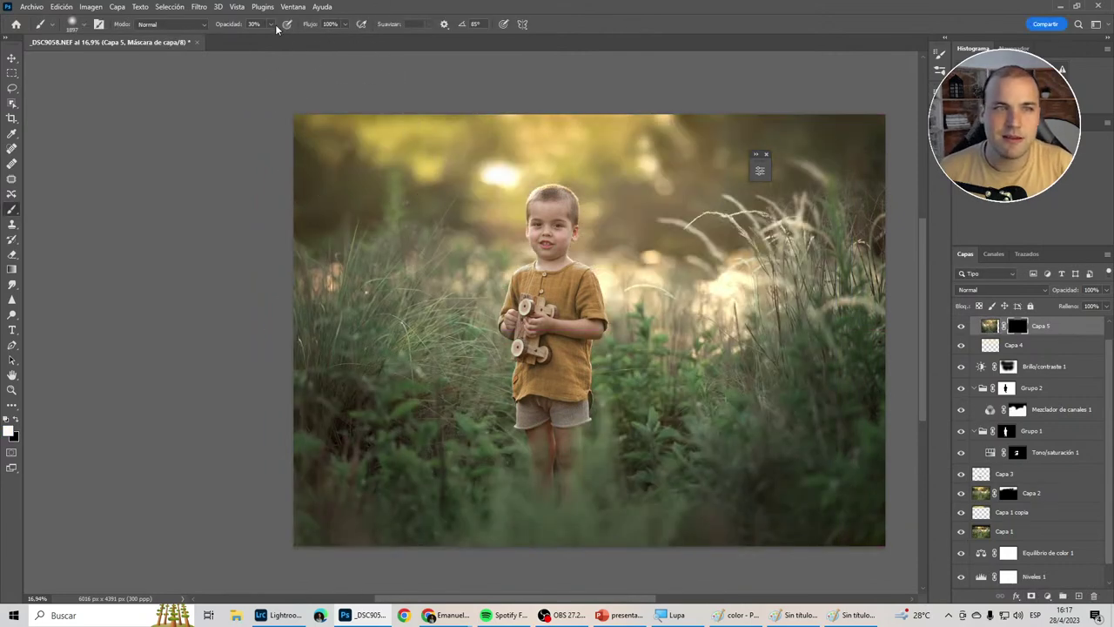
{"action": "key", "text": "0"}
{"action": "mouse_move", "coordinate": [345, 322]}
{"action": "left_mouse_down"}
{"action": "mouse_move", "coordinate": [348, 286]}
{"action": "mouse_move", "coordinate": [348, 398]}
{"action": "mouse_move", "coordinate": [442, 428]}
{"action": "mouse_move", "coordinate": [385, 450]}
{"action": "mouse_move", "coordinate": [500, 488]}
{"action": "mouse_move", "coordinate": [473, 380]}
{"action": "left_mouse_up"}
{"action": "key", "text": "bracketleft"}
{"action": "key", "text": "bracketleft"}
{"action": "key", "text": "bracketleft"}
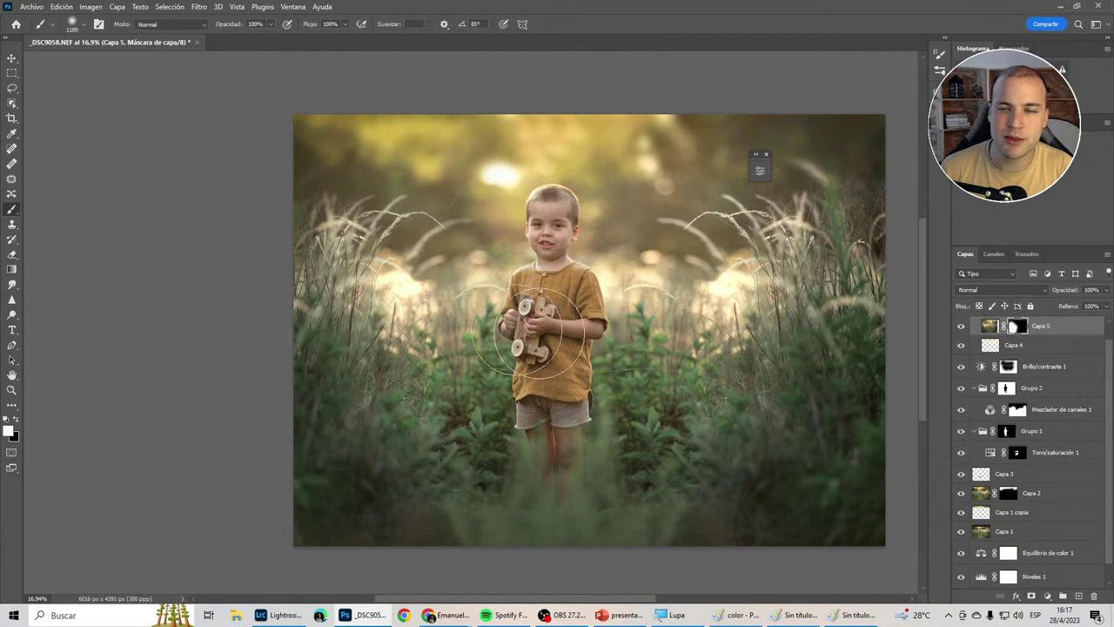
{"action": "key", "text": "ctrl+g"}
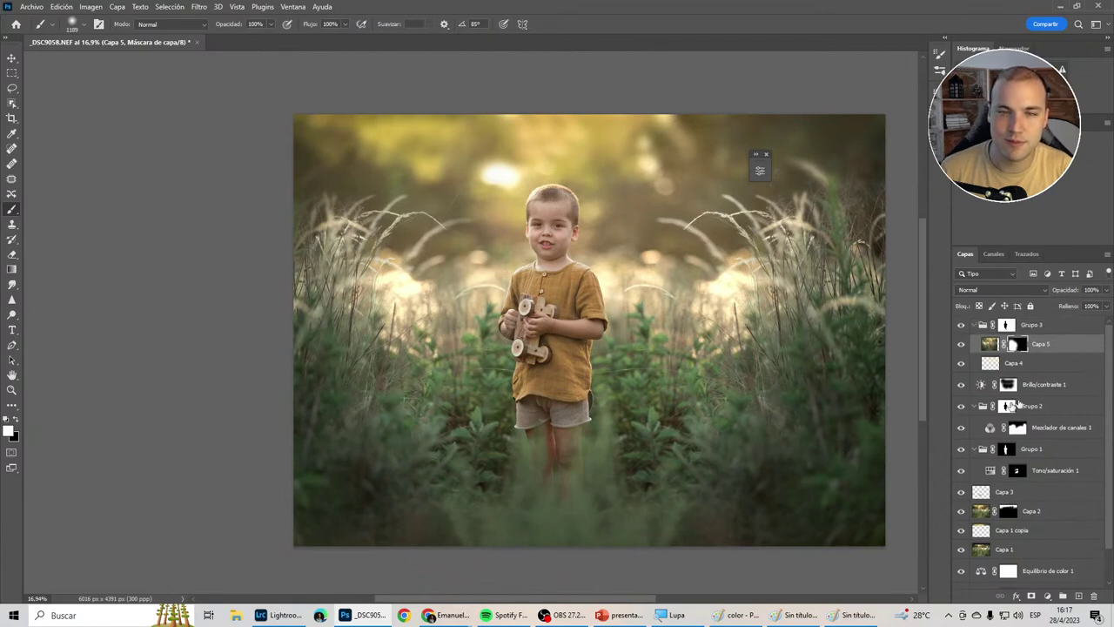
Compare with and without the mirrored grass and the original, then stamp merged Capa 6.
{"action": "left_click", "coordinate": [960, 326]}
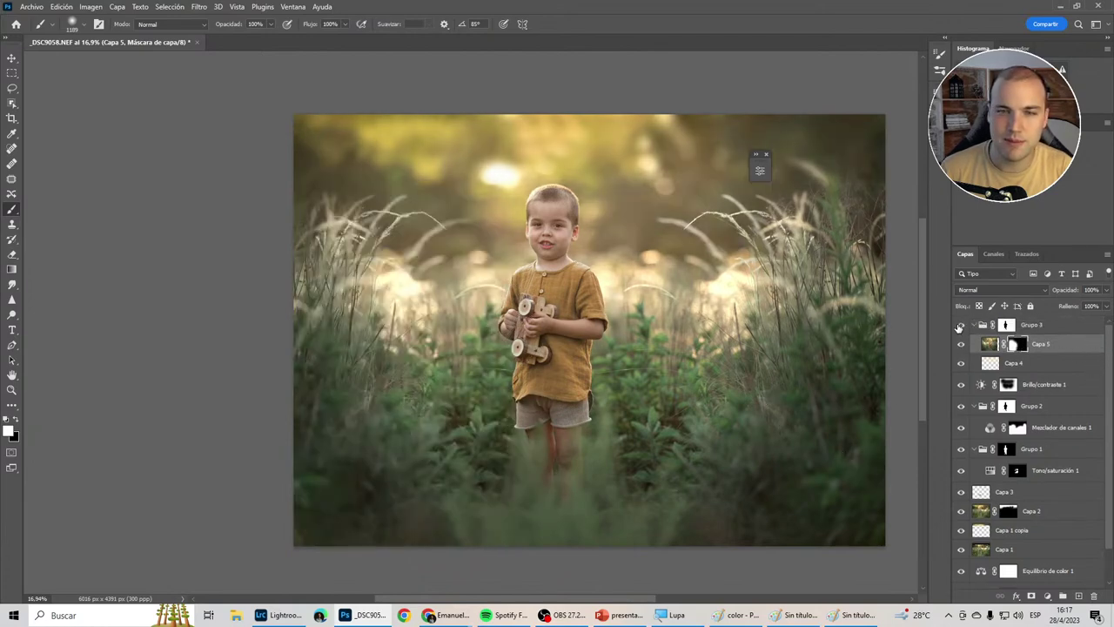
{"action": "left_click", "coordinate": [960, 326]}
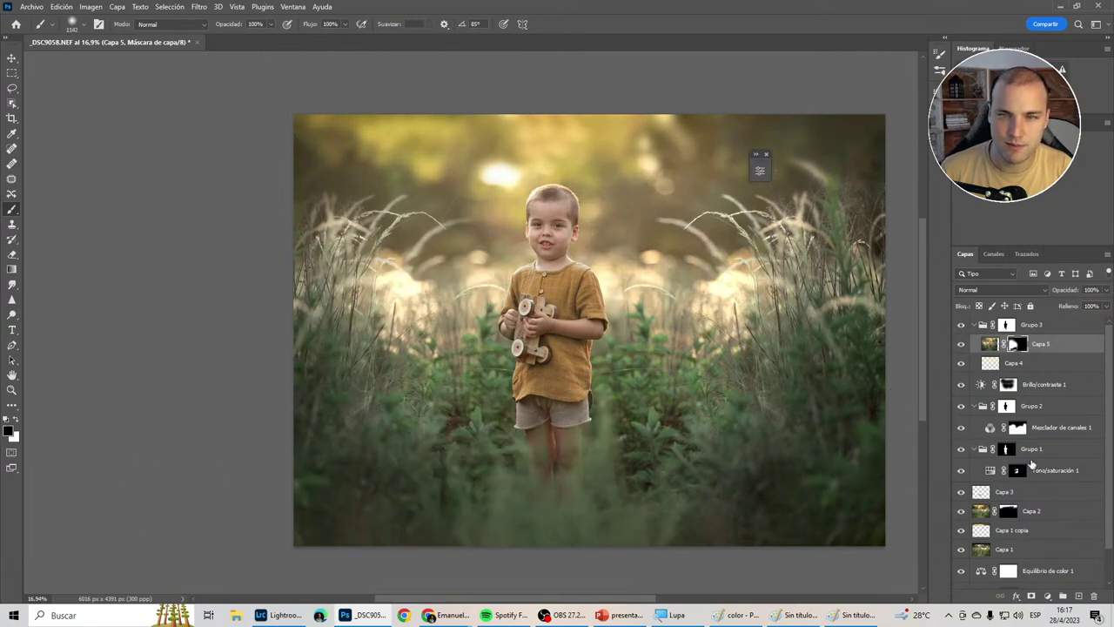
{"action": "scroll", "coordinate": [1032, 465], "scroll_direction": "down", "scroll_amount": 2}
{"action": "left_click", "coordinate": [961, 578], "text": "alt"}
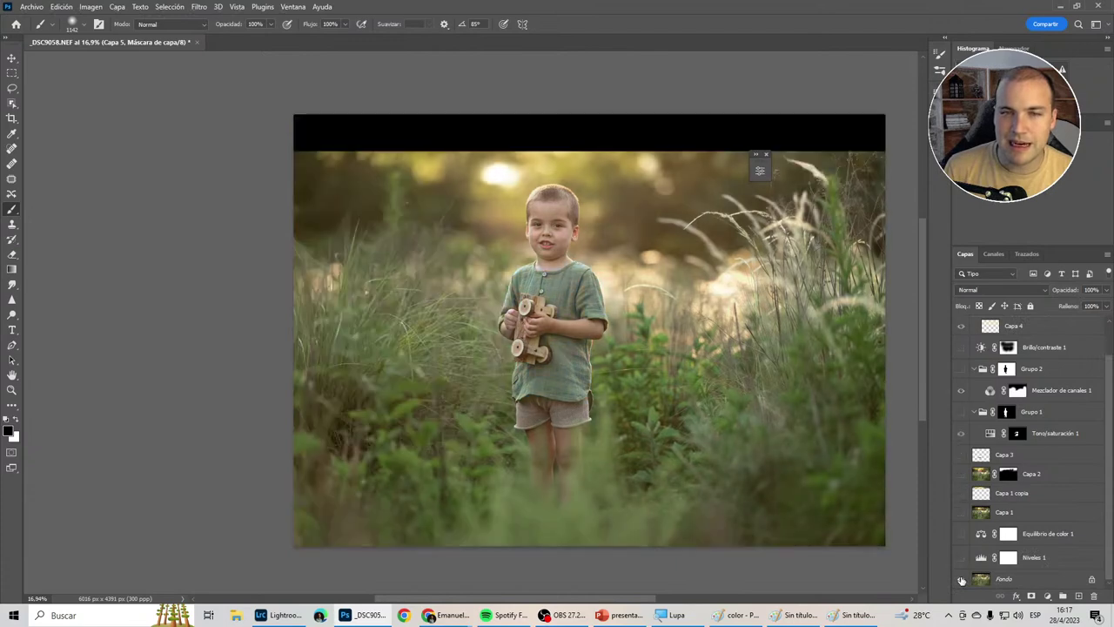
{"action": "scroll", "coordinate": [999, 464], "scroll_direction": "up", "scroll_amount": 2}
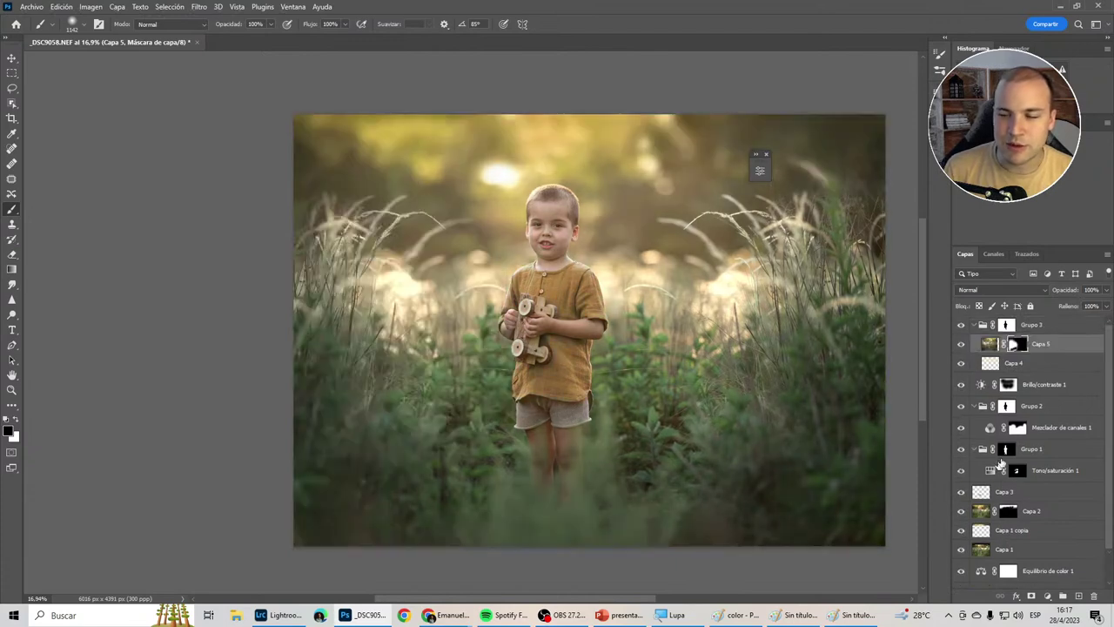
{"action": "left_click", "coordinate": [1056, 324]}
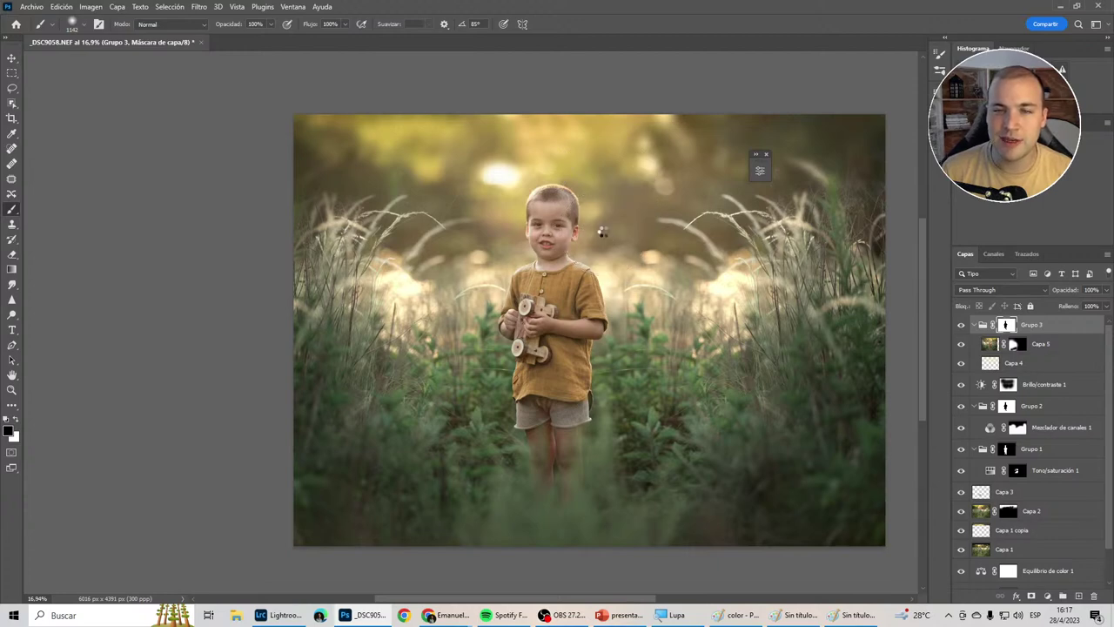
{"action": "key", "text": "ctrl+alt+shift+e"}
Patch the dark area under the first eye with clean forehead skin.
{"action": "left_click", "coordinate": [11, 180]}
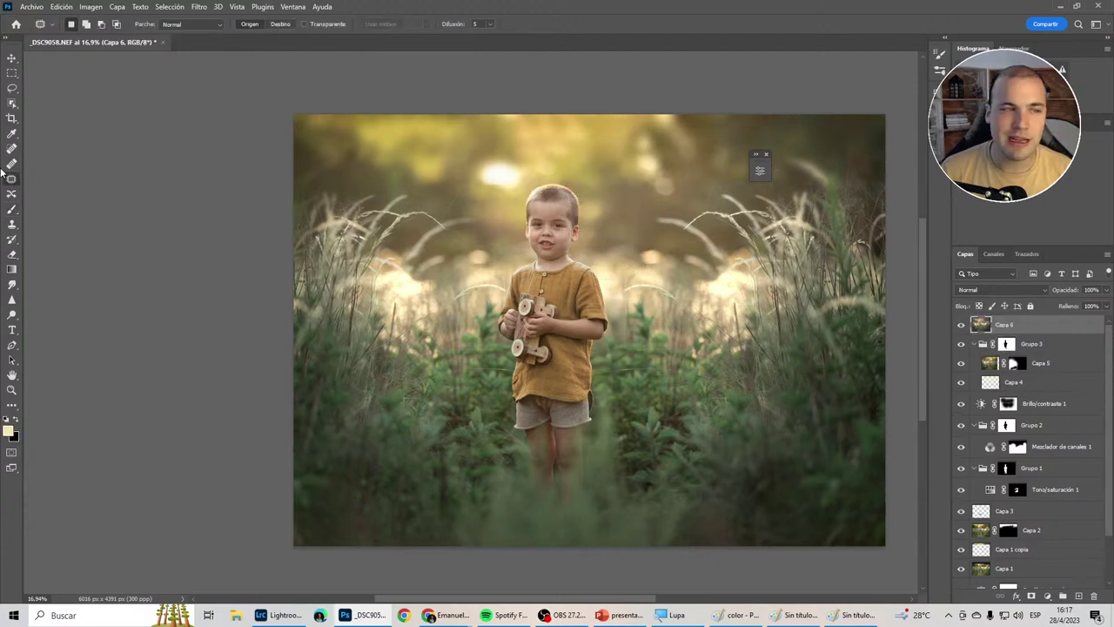
{"action": "scroll", "coordinate": [522, 226], "scroll_direction": "up", "scroll_amount": 2}
{"action": "scroll", "coordinate": [604, 249], "scroll_direction": "up", "scroll_amount": 2}
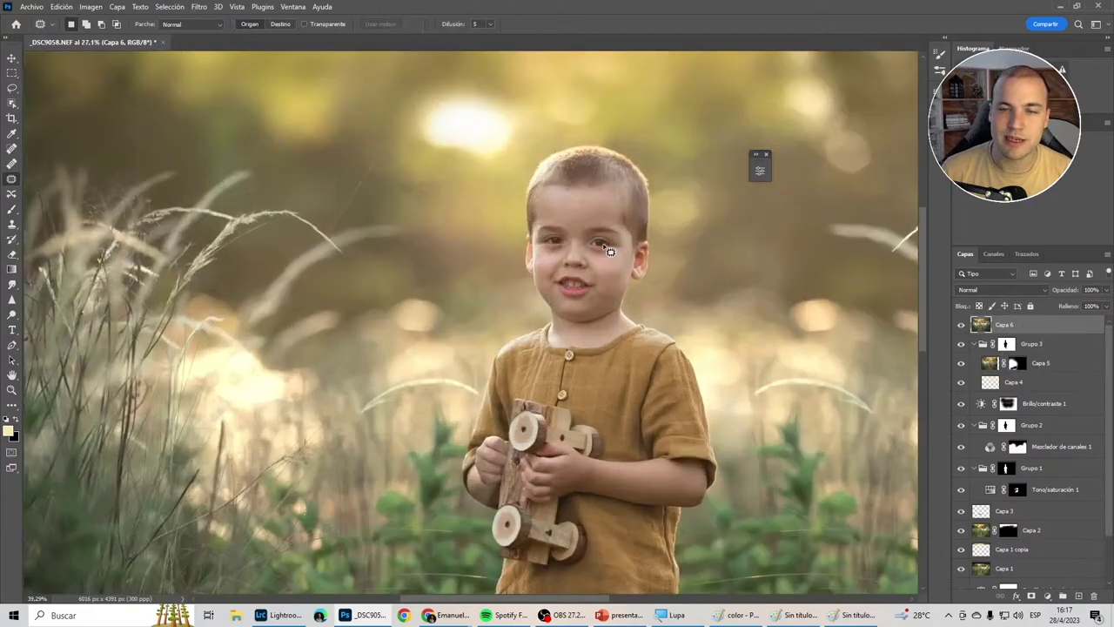
{"action": "scroll", "coordinate": [592, 254], "scroll_direction": "up", "scroll_amount": 2}
{"action": "scroll", "coordinate": [578, 260], "scroll_direction": "up", "scroll_amount": 2}
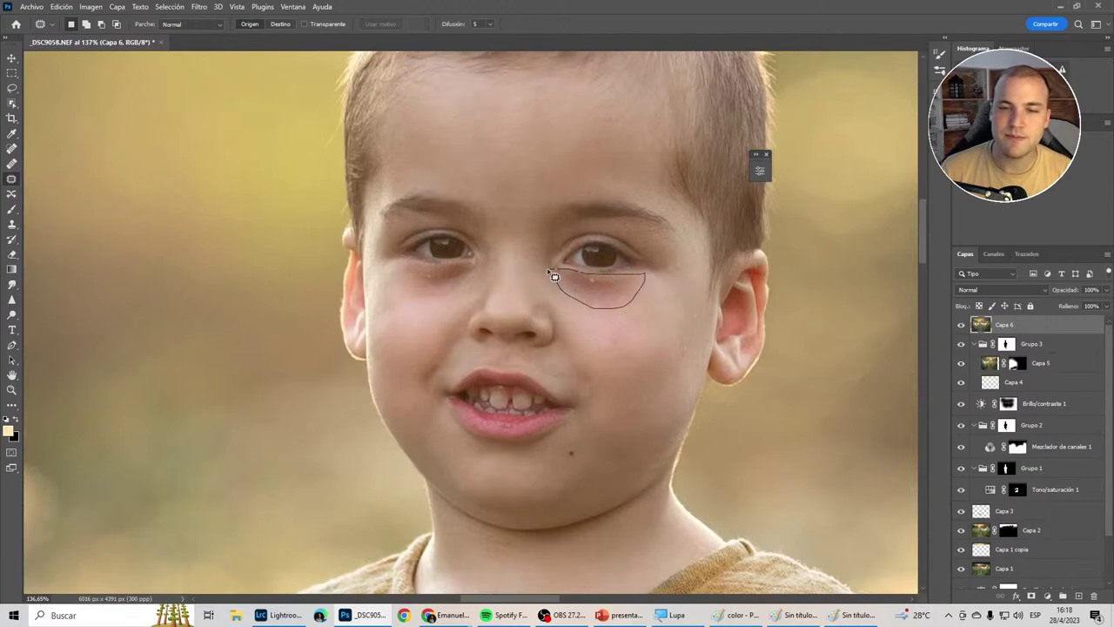
{"action": "left_click_drag", "start_coordinate": [553, 276], "coordinate": [552, 275]}
{"action": "mouse_move", "coordinate": [609, 299]}
{"action": "left_mouse_down"}
{"action": "mouse_move", "coordinate": [528, 224]}
{"action": "mouse_move", "coordinate": [528, 173]}
{"action": "left_mouse_up"}
{"action": "key", "text": "ctrl+d"}
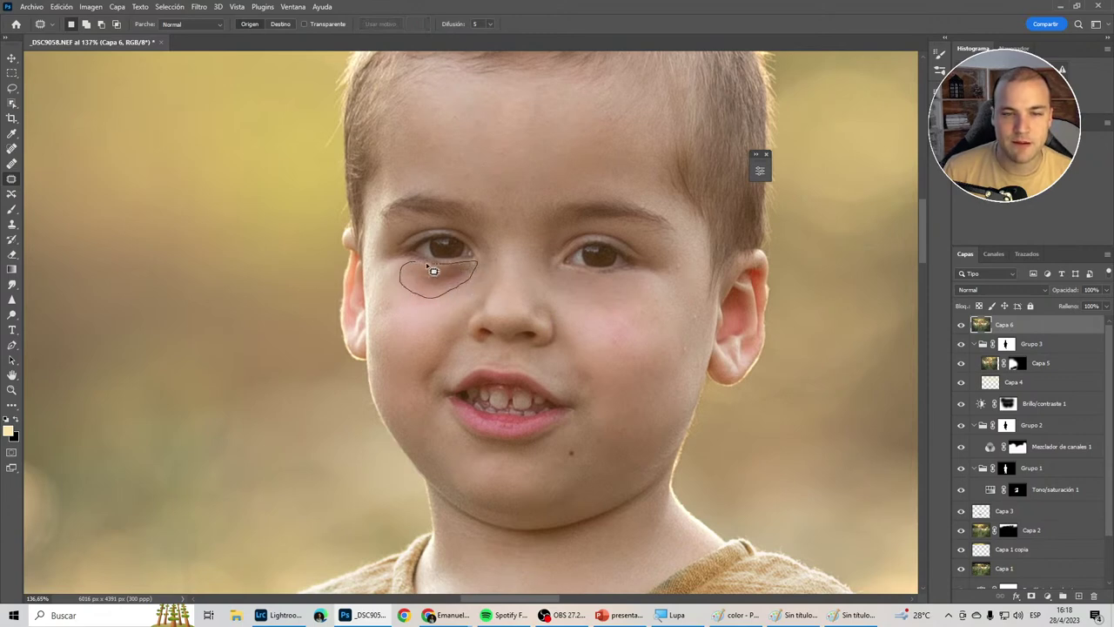
Patch the remaining under-eye area under the other eye with forehead skin too.
{"action": "left_click_drag", "start_coordinate": [427, 262], "coordinate": [502, 146]}
{"action": "key", "text": "ctrl+d"}
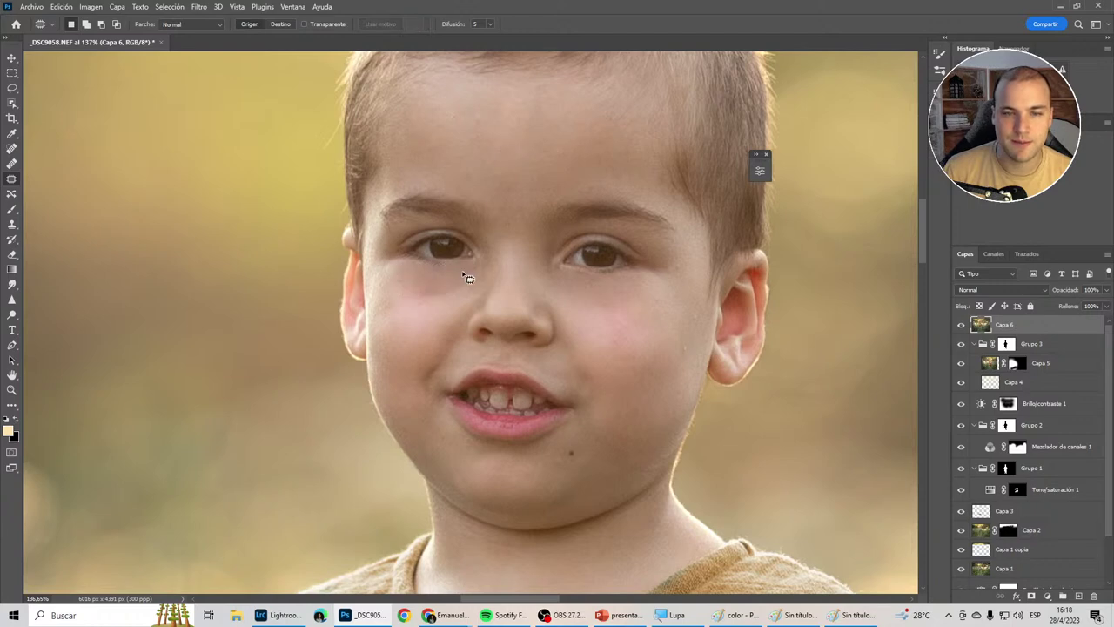
{"action": "left_click_drag", "start_coordinate": [475, 277], "coordinate": [473, 276]}
{"action": "left_click_drag", "start_coordinate": [443, 287], "coordinate": [550, 167]}
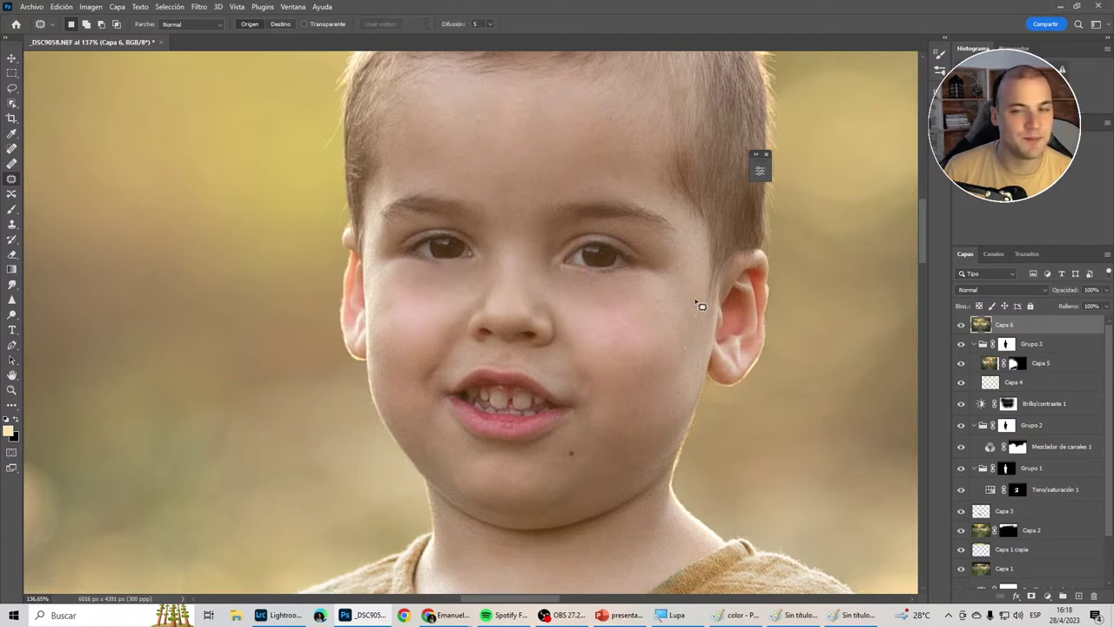
Set Capa 6 to 49% opacity and compare the face with and without the fix.
{"action": "left_click", "coordinate": [1106, 290]}
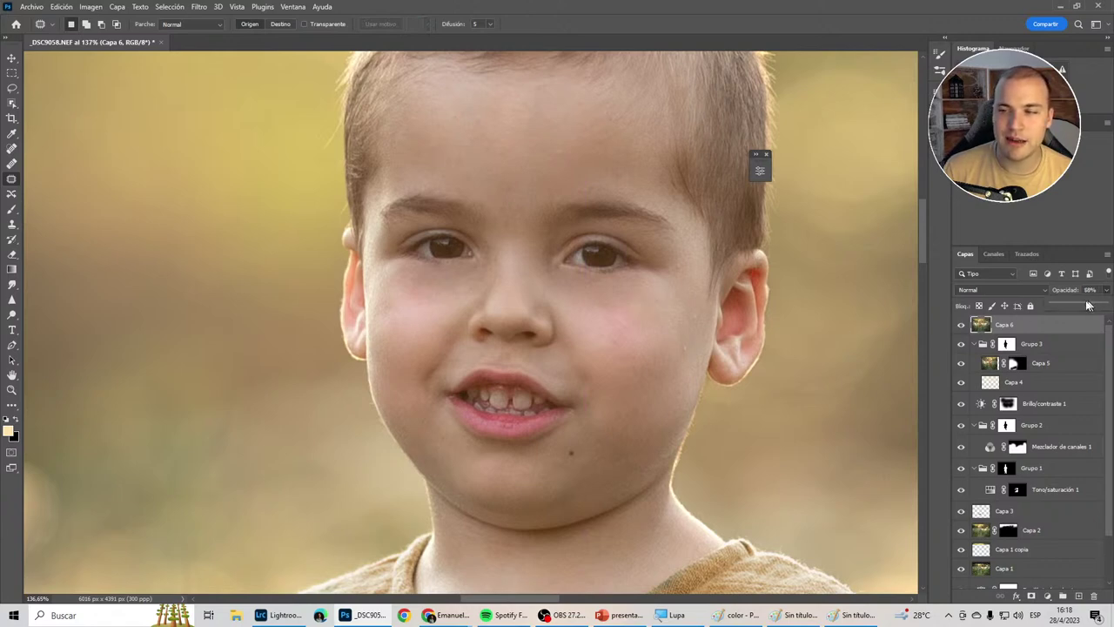
{"action": "left_click_drag", "start_coordinate": [1077, 307], "coordinate": [1106, 305]}
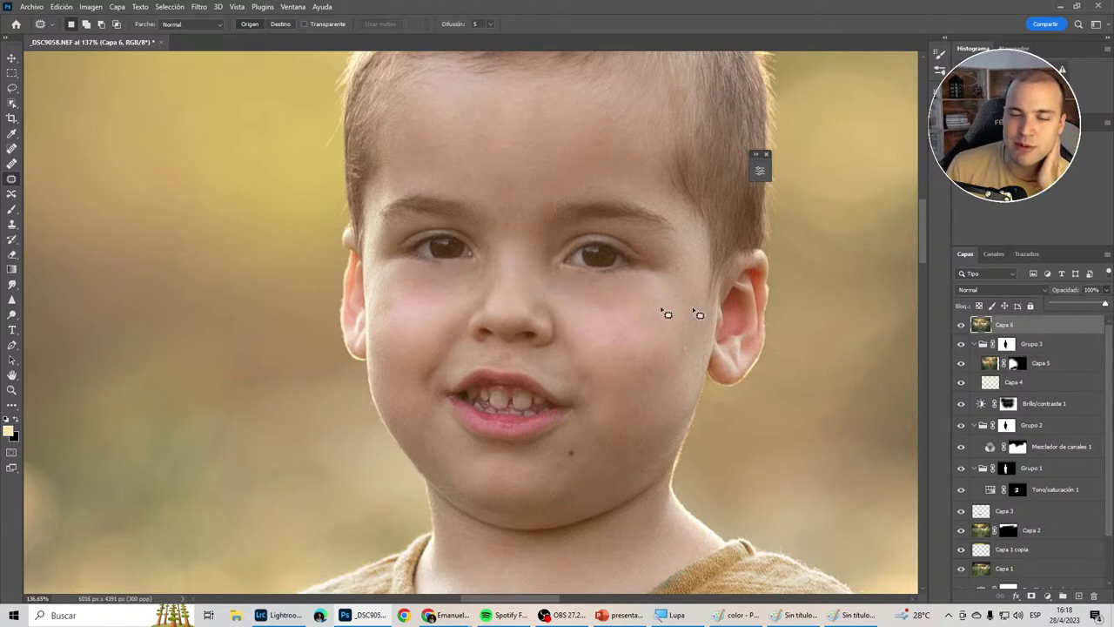
{"action": "left_click_drag", "start_coordinate": [1105, 304], "coordinate": [993, 299]}
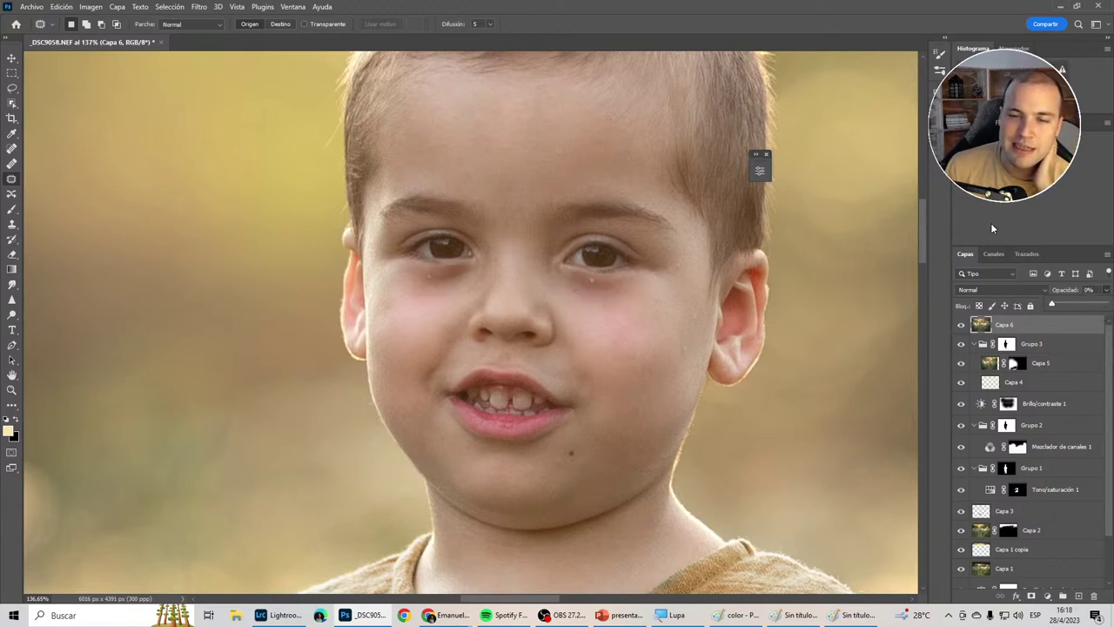
{"action": "left_click", "coordinate": [1079, 306]}
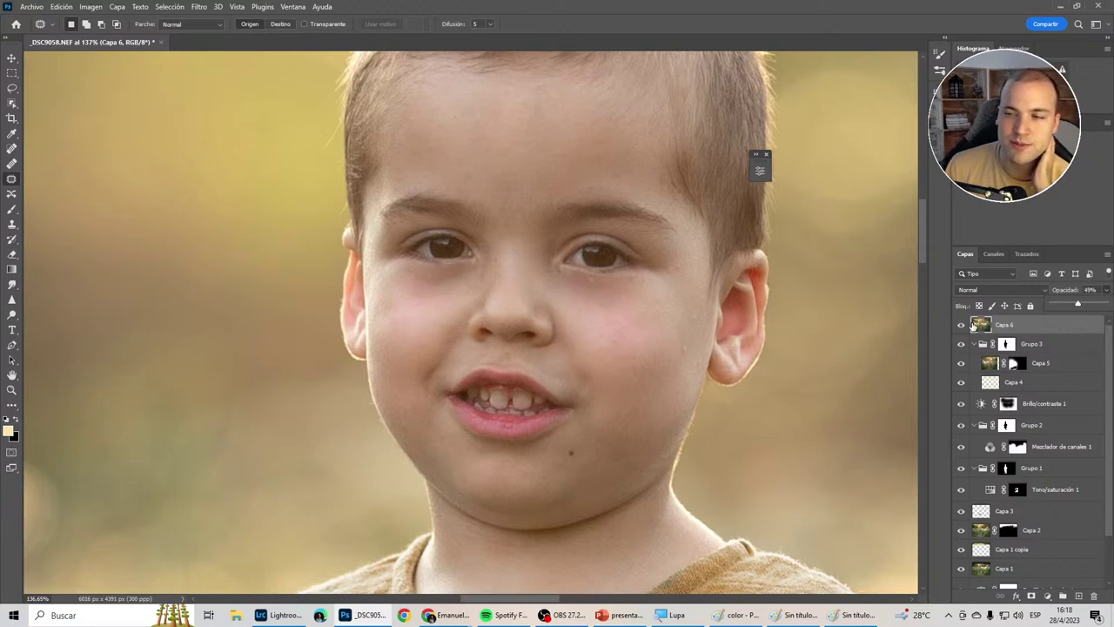
{"action": "left_click", "coordinate": [960, 325]}
{"action": "left_click", "coordinate": [961, 324]}
{"action": "scroll", "coordinate": [488, 252], "scroll_direction": "down", "scroll_amount": 1}
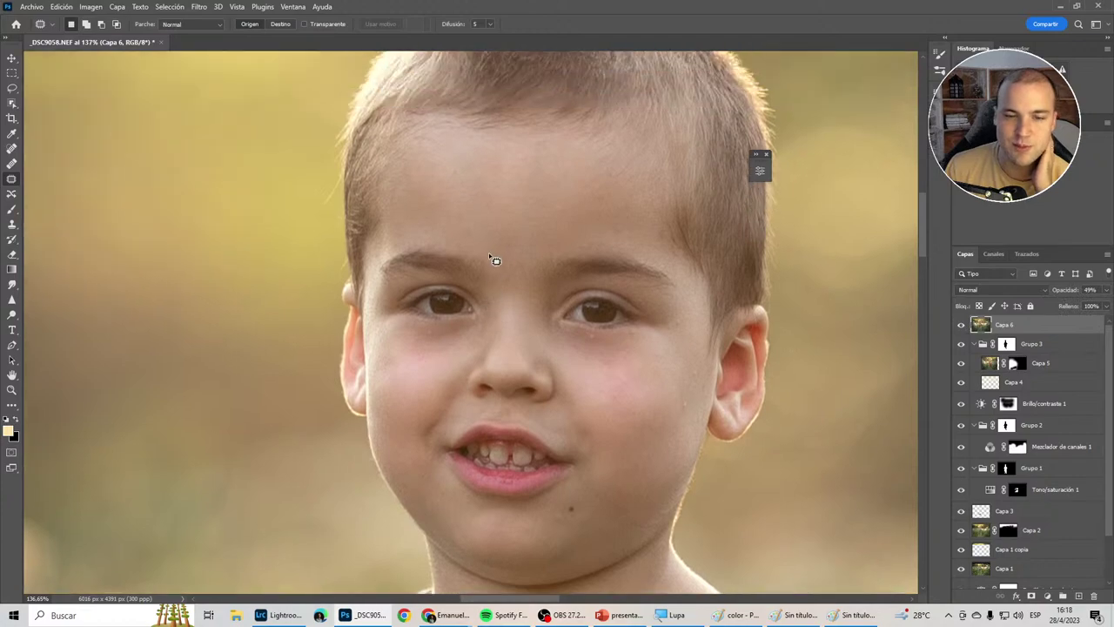
{"action": "scroll", "coordinate": [484, 261], "scroll_direction": "down", "scroll_amount": 3}
{"action": "scroll", "coordinate": [479, 283], "scroll_direction": "up", "scroll_amount": 1}
Hide Capa 6 and add a Curves layer lifting the midtones (108→167).
{"action": "scroll", "coordinate": [485, 285], "scroll_direction": "up", "scroll_amount": 3}
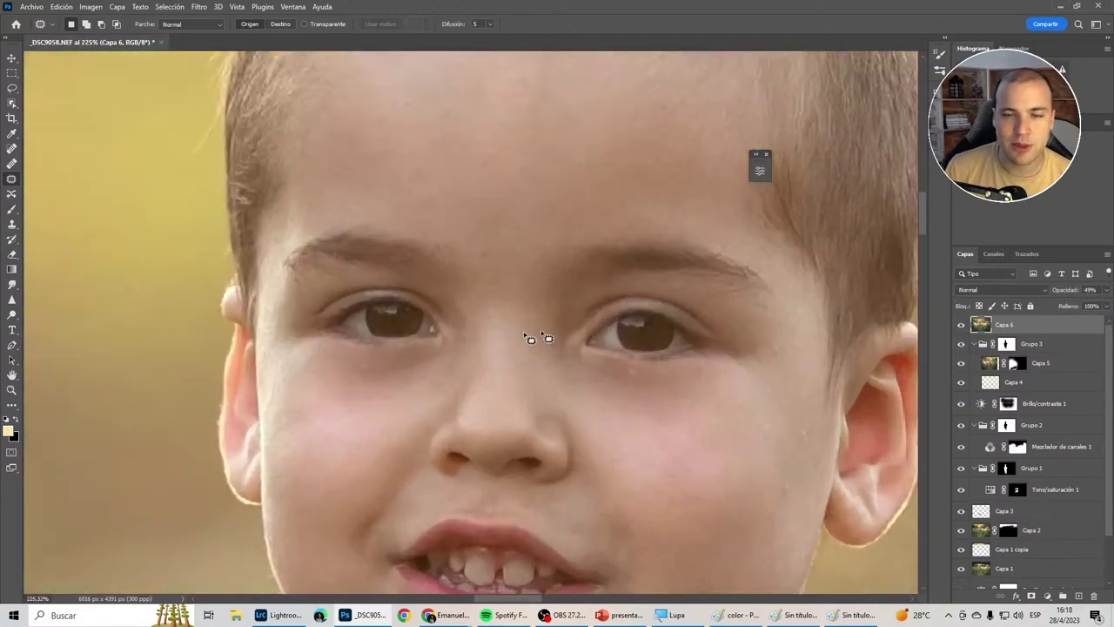
{"action": "left_click", "coordinate": [961, 325]}
{"action": "scroll", "coordinate": [658, 323], "scroll_direction": "down", "scroll_amount": 1}
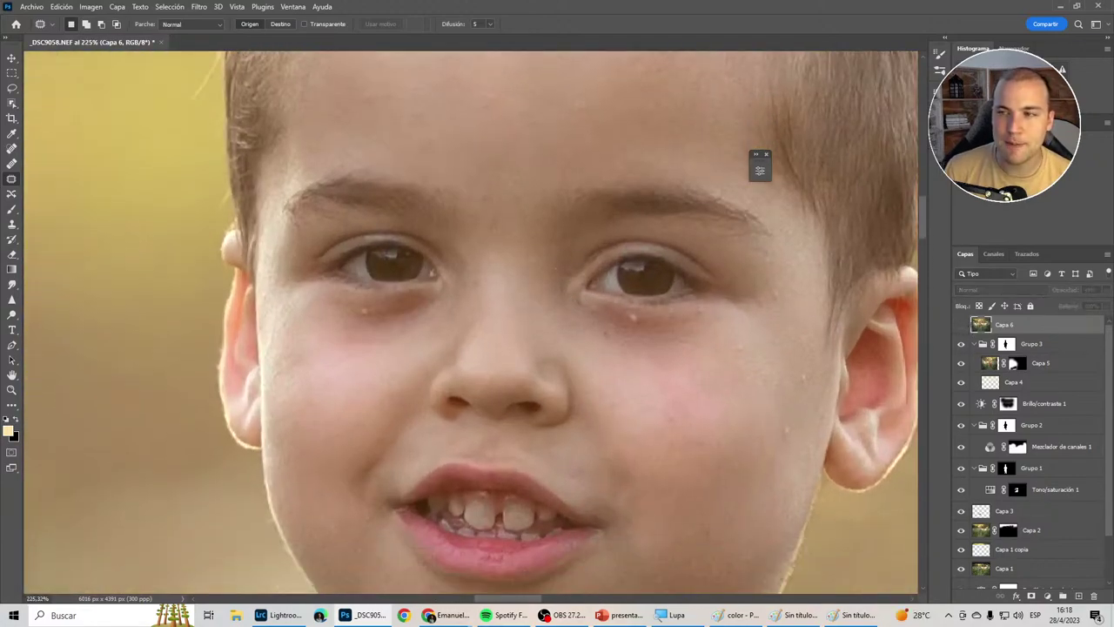
{"action": "left_click", "coordinate": [759, 170]}
{"action": "left_click", "coordinate": [662, 219]}
{"action": "left_click_drag", "start_coordinate": [679, 155], "coordinate": [829, 155]}
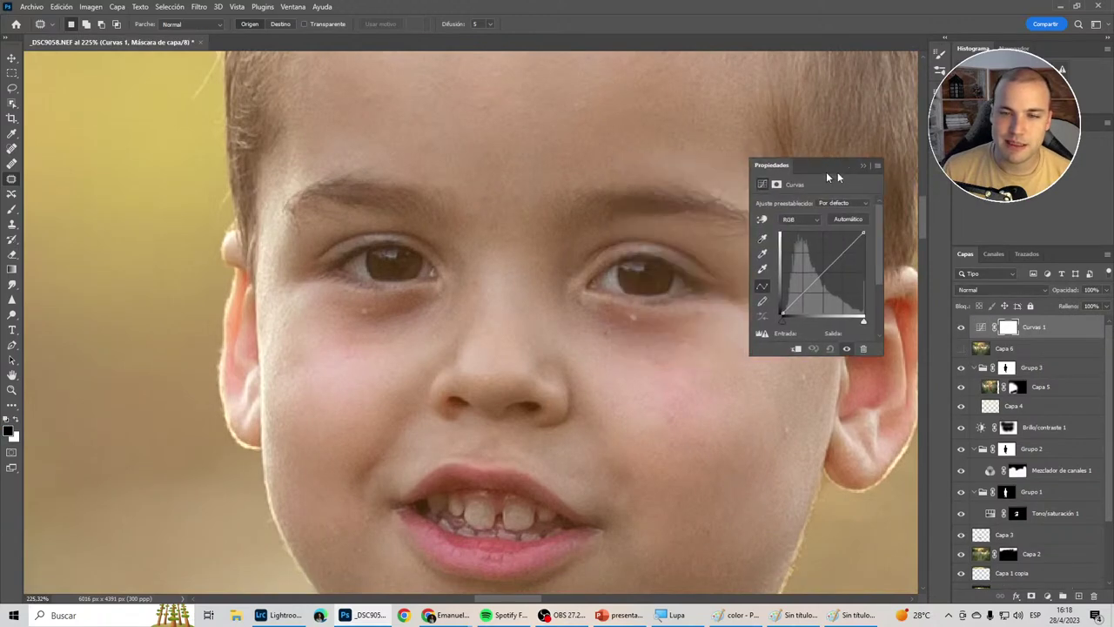
{"action": "left_click_drag", "start_coordinate": [827, 277], "coordinate": [832, 259]}
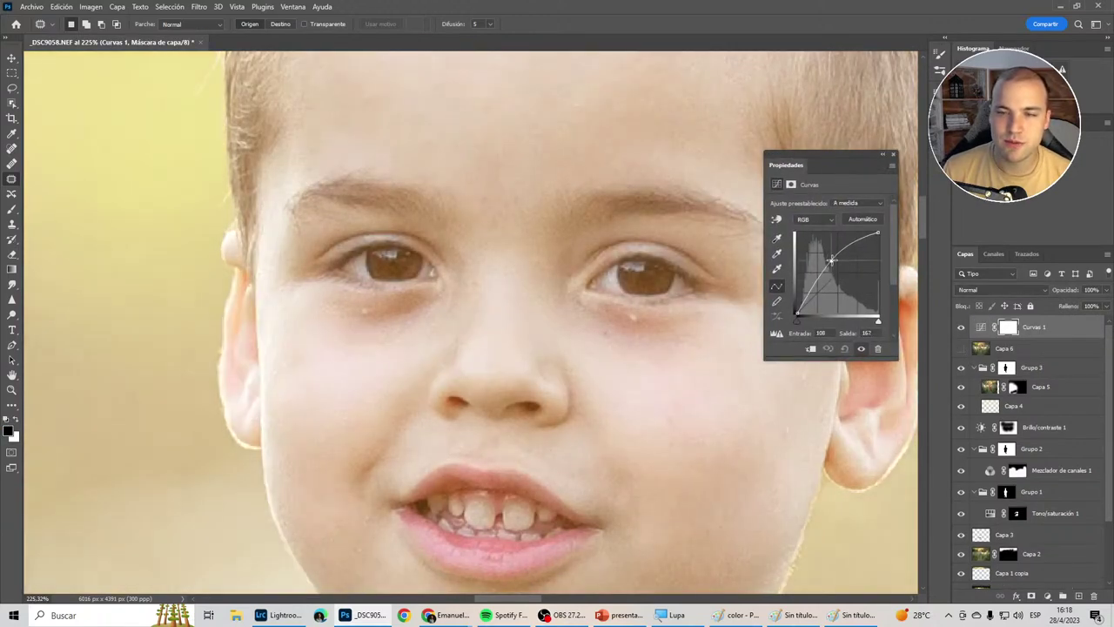
Invert the curve mask and paint white at 10% under both eyes, then add empty Capa 7.
{"action": "key", "text": "ctrl+i"}
{"action": "key", "text": "b"}
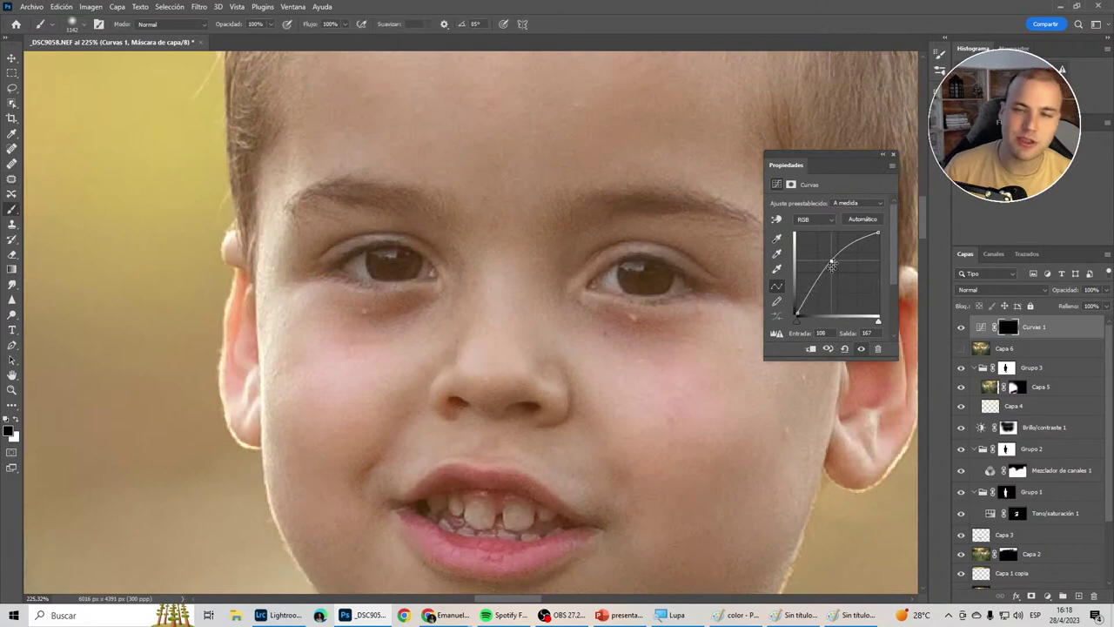
{"action": "key", "text": "x"}
{"action": "key", "text": "2"}
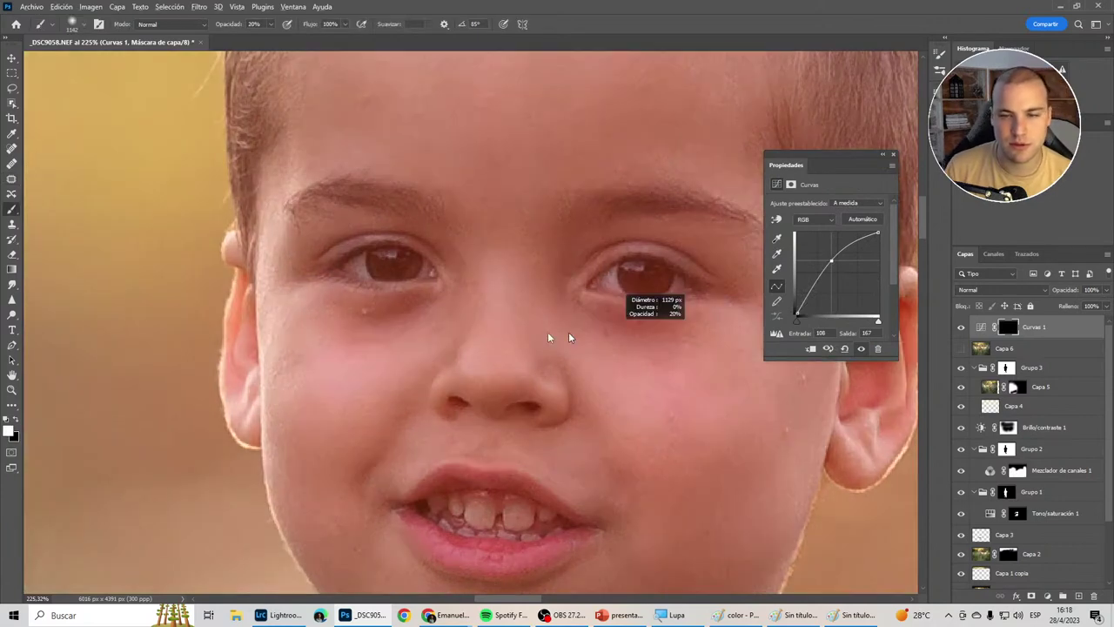
{"action": "left_click_drag", "start_coordinate": [617, 318], "coordinate": [676, 328]}
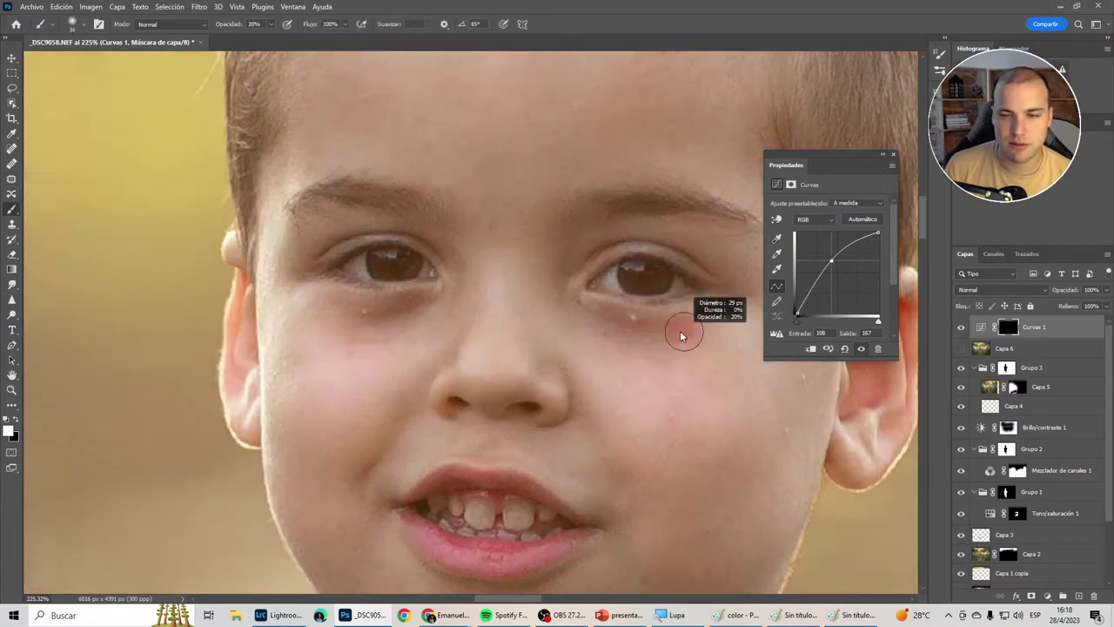
{"action": "key", "text": "1"}
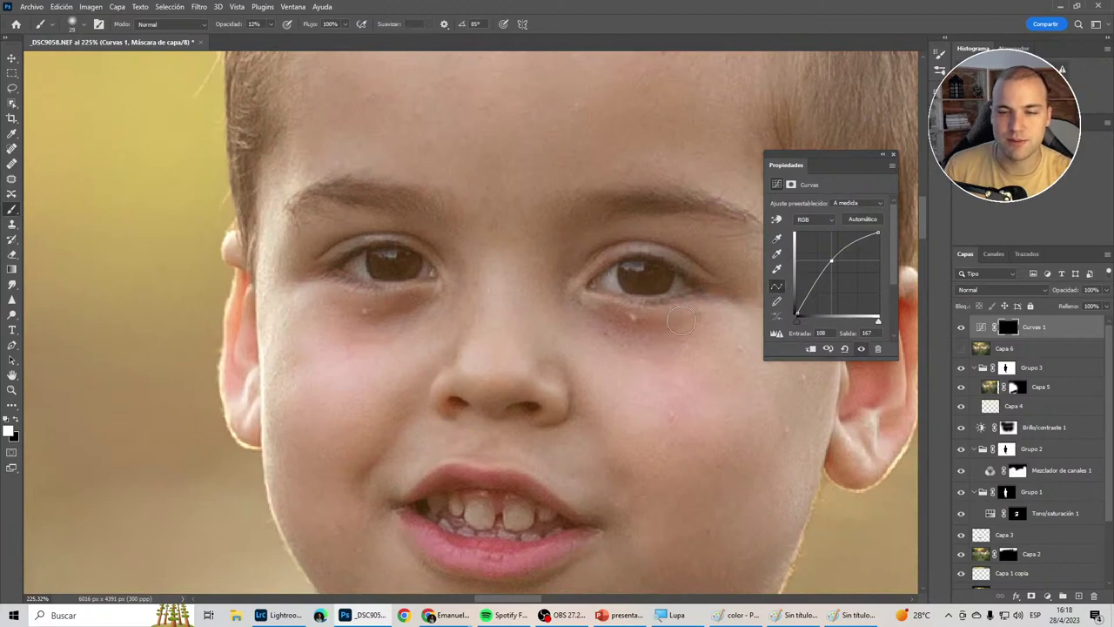
{"action": "left_click_drag", "start_coordinate": [661, 325], "coordinate": [671, 323]}
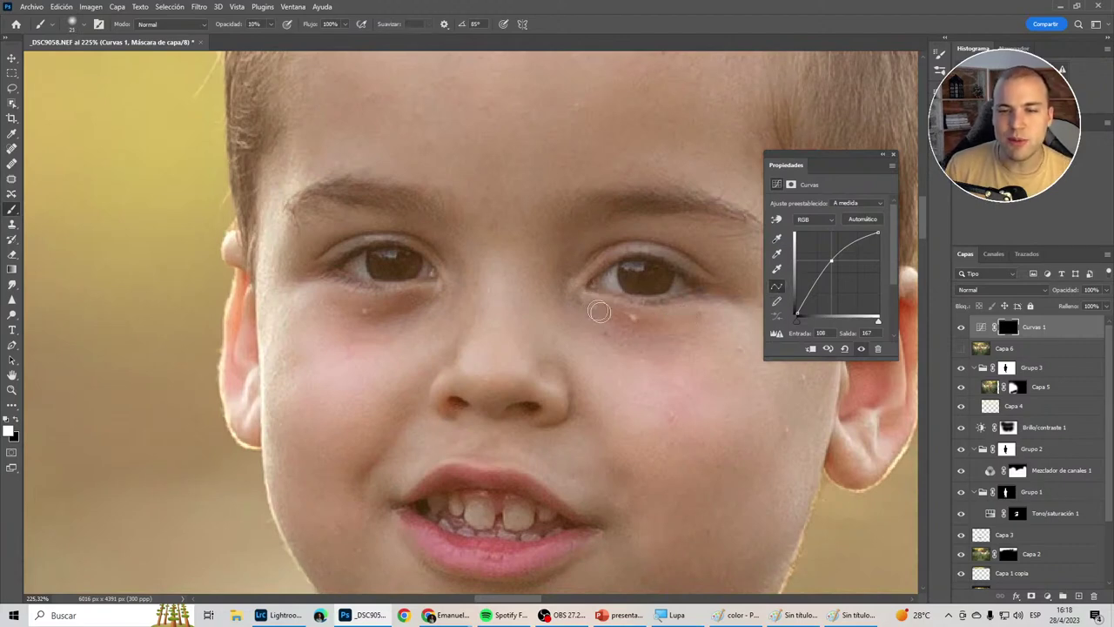
{"action": "left_click", "coordinate": [883, 155]}
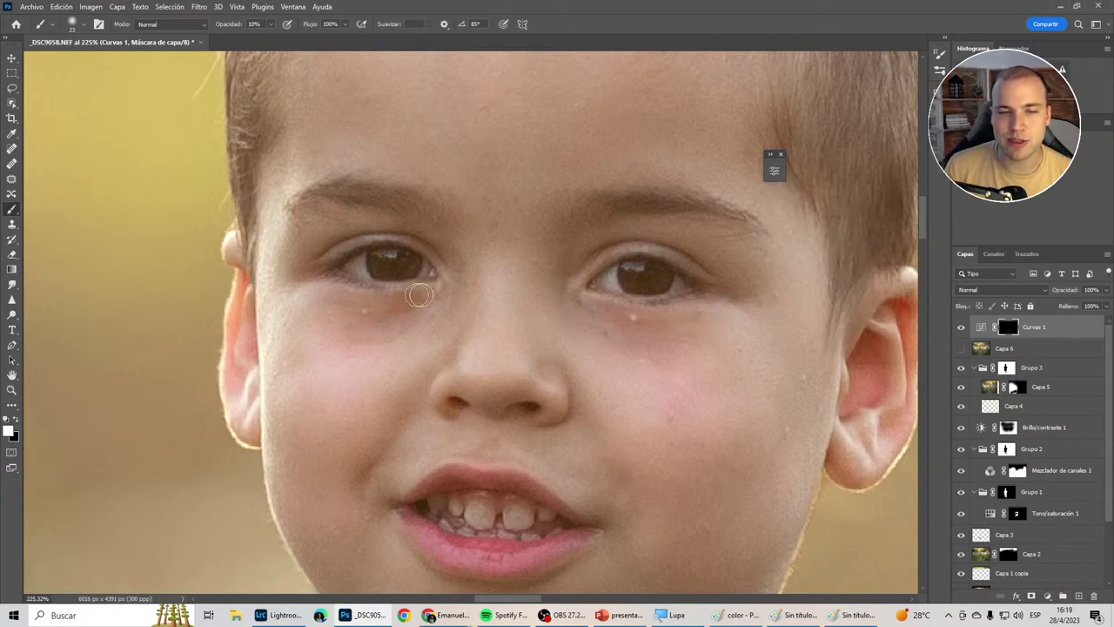
{"action": "left_click_drag", "start_coordinate": [416, 300], "coordinate": [341, 293]}
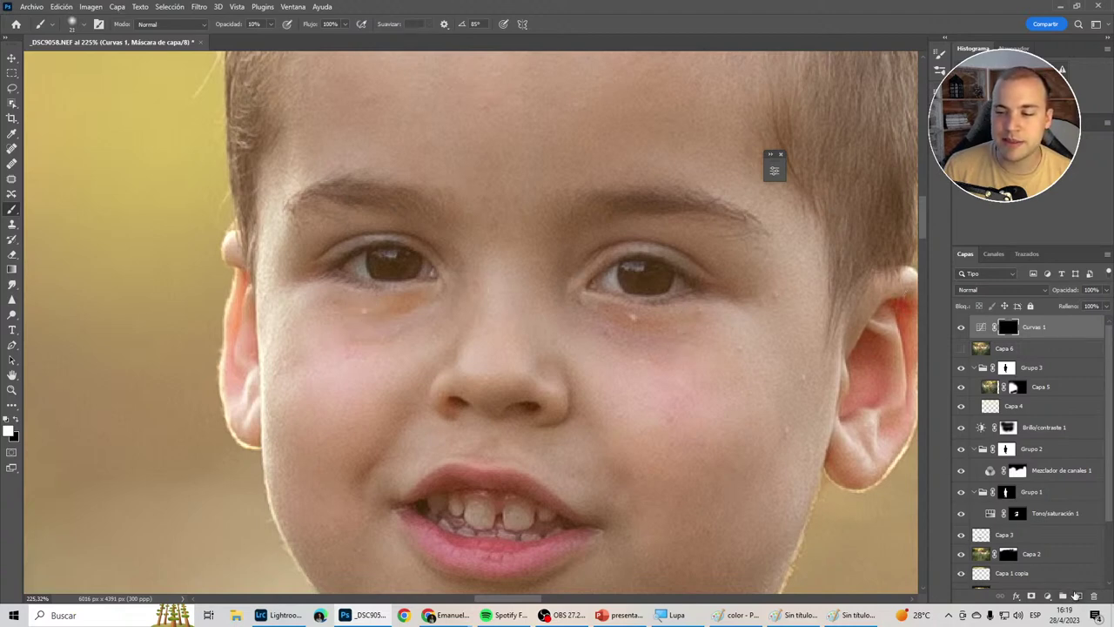
{"action": "left_click", "coordinate": [1076, 594]}
Set the new layer to Color blending, sample a face skin tone and adjust brush opacity.
{"action": "left_click", "coordinate": [1001, 290]}
{"action": "left_click", "coordinate": [1000, 566]}
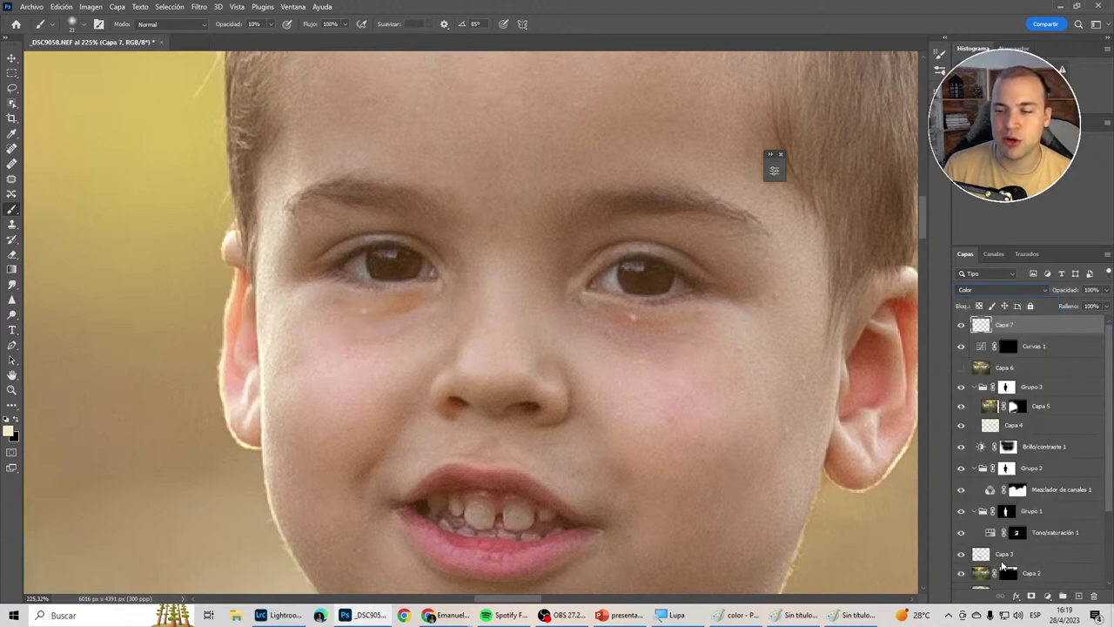
{"action": "left_click", "coordinate": [423, 304], "text": "alt"}
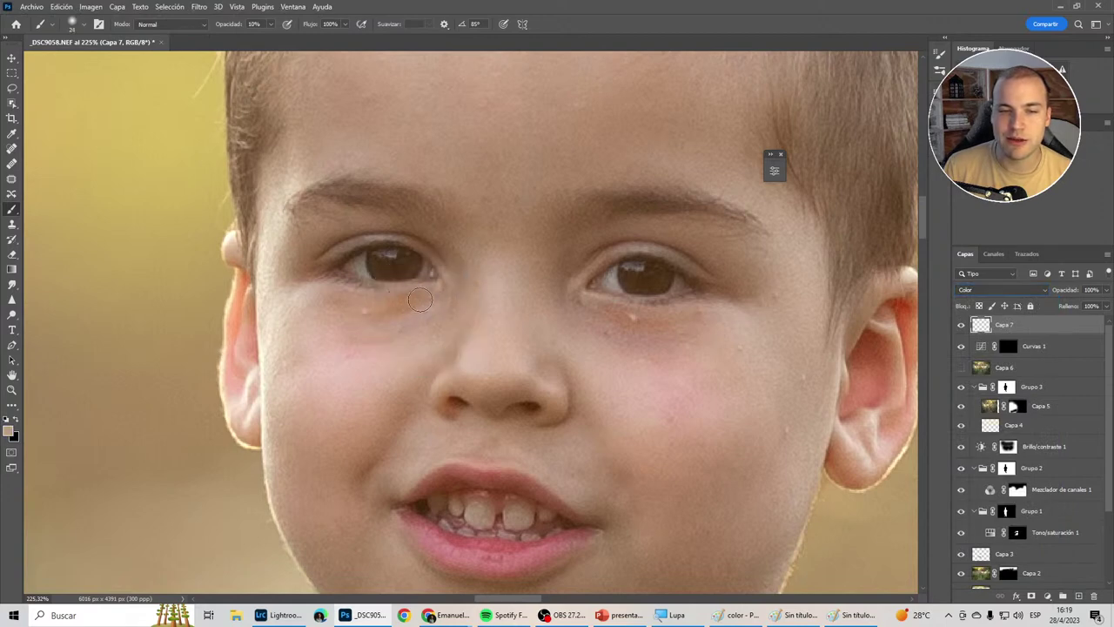
{"action": "left_click", "coordinate": [271, 24]}
{"action": "left_click", "coordinate": [363, 302]}
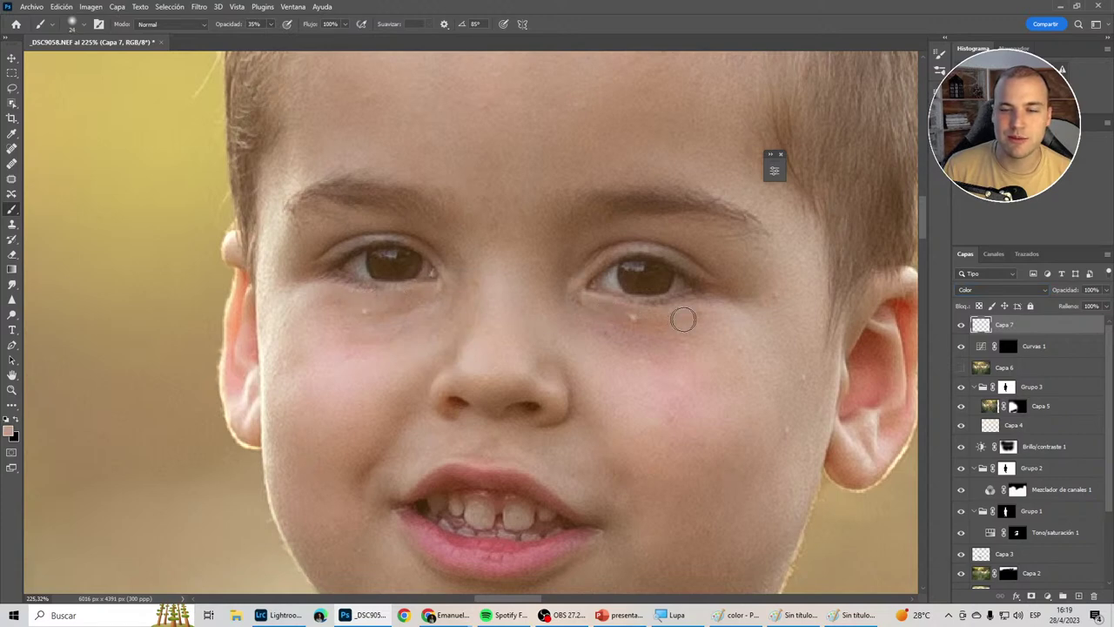
Toggle Capa 7 and Curvas 1 off to compare the face, then show both again.
{"action": "left_click", "coordinate": [961, 325]}
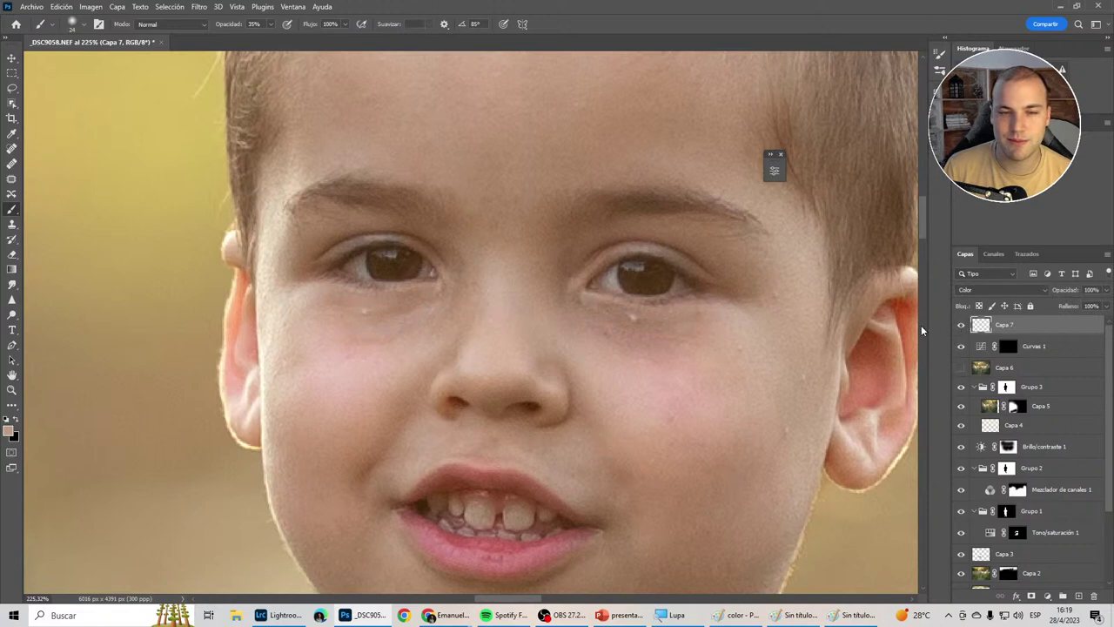
{"action": "left_click", "coordinate": [961, 346]}
{"action": "left_click", "coordinate": [962, 368]}
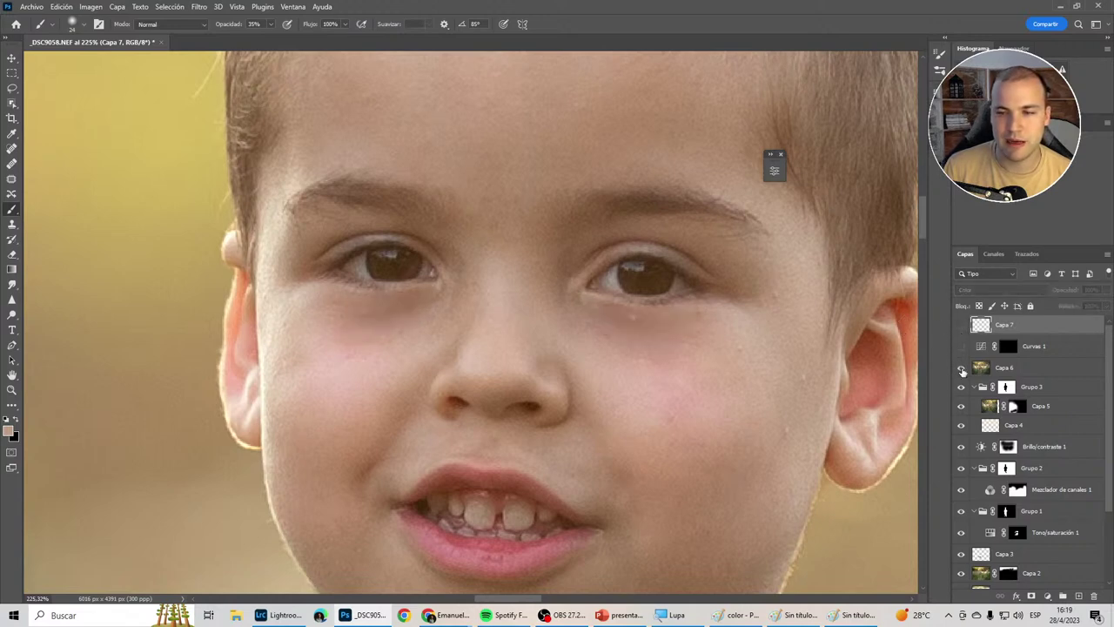
{"action": "left_click", "coordinate": [961, 345]}
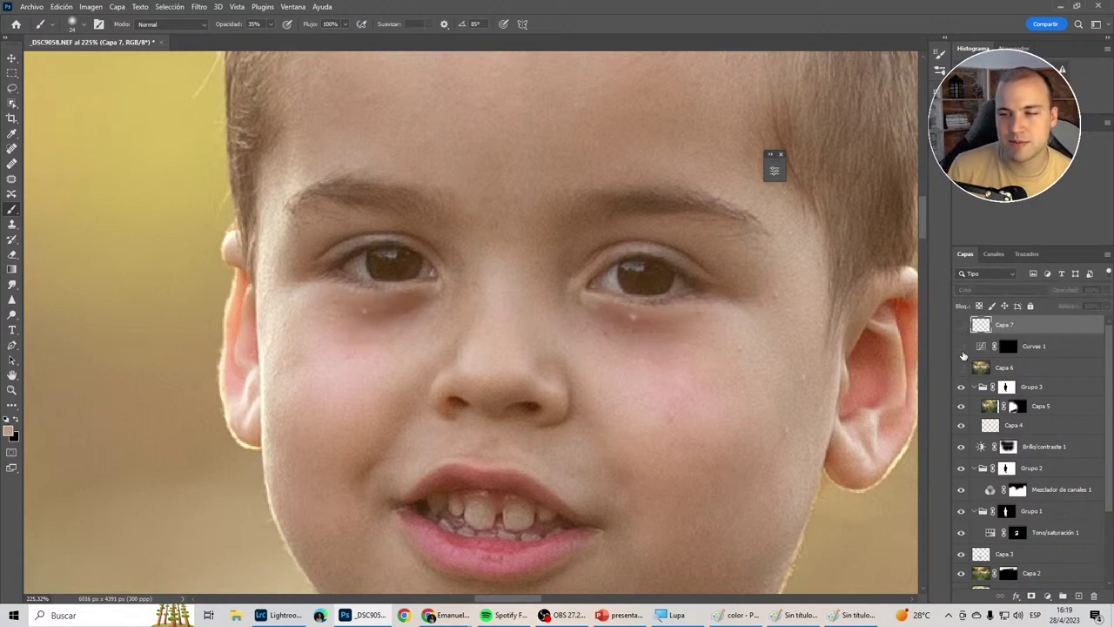
{"action": "left_click", "coordinate": [962, 324]}
Zoom out to about 17.6% and pan to centre the full graded photo.
{"action": "scroll", "coordinate": [543, 338], "scroll_direction": "down", "scroll_amount": 4}
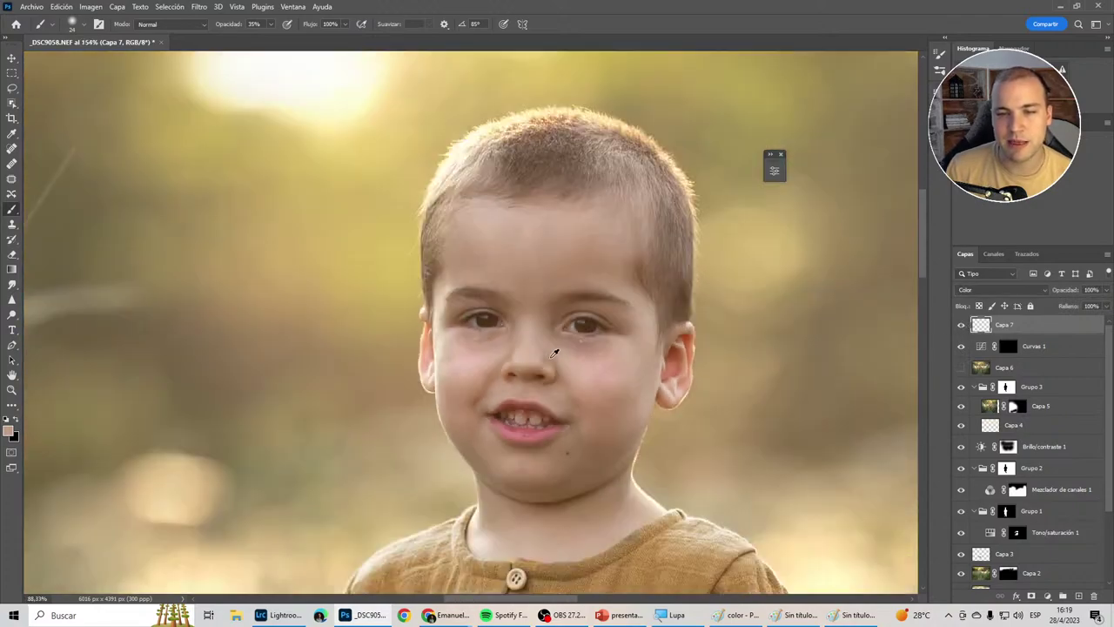
{"action": "scroll", "coordinate": [543, 339], "scroll_direction": "down", "scroll_amount": 3}
{"action": "scroll", "coordinate": [543, 339], "scroll_direction": "down", "scroll_amount": 3}
{"action": "scroll", "coordinate": [619, 455], "scroll_direction": "down", "scroll_amount": 2}
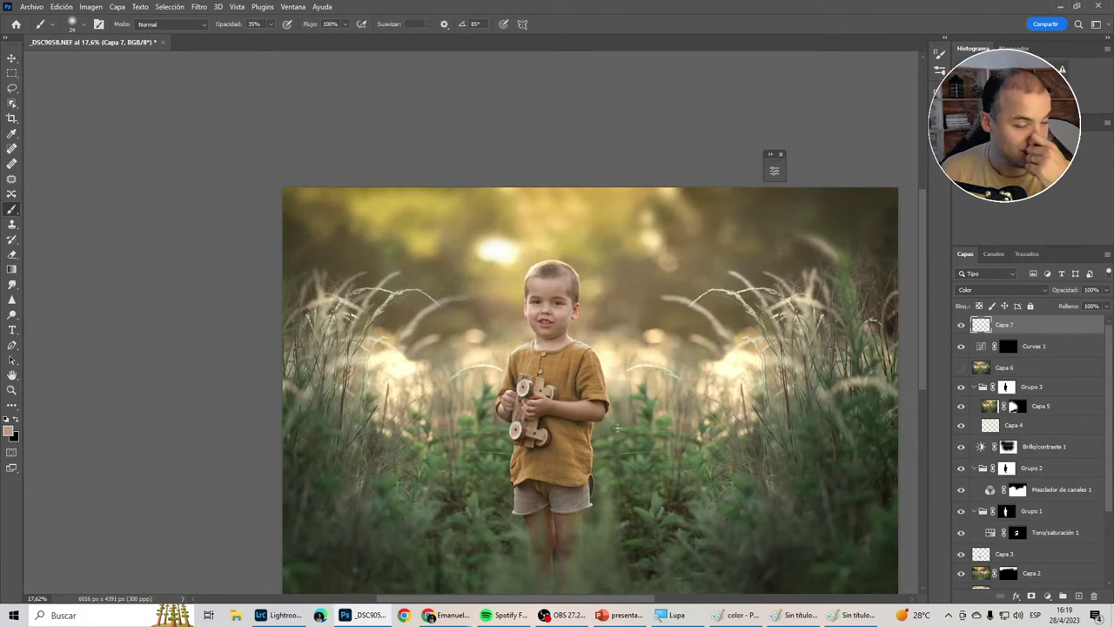
{"action": "scroll", "coordinate": [640, 436], "scroll_direction": "down", "scroll_amount": 1}
{"action": "scroll", "coordinate": [640, 436], "scroll_direction": "down", "scroll_amount": 3}
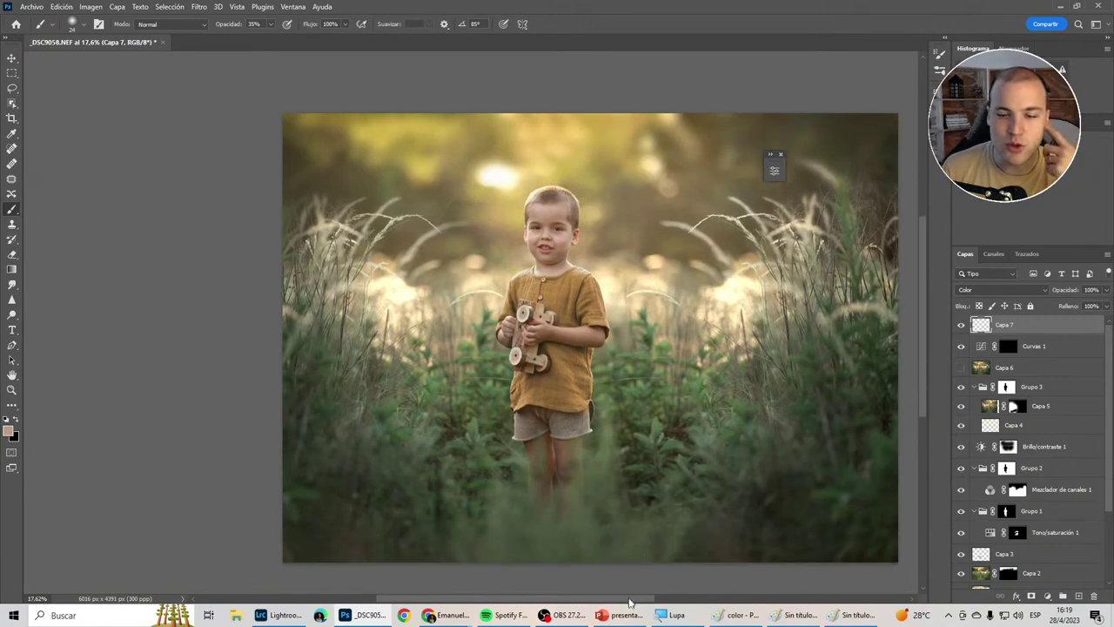
{"action": "left_click_drag", "start_coordinate": [631, 602], "coordinate": [653, 602]}
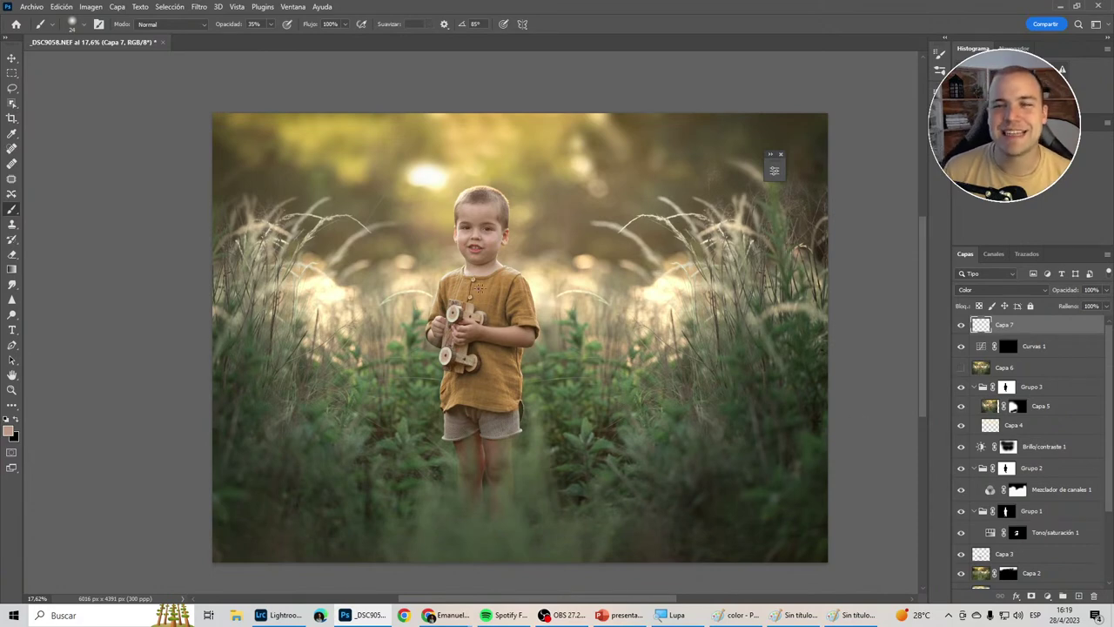
{"action": "scroll", "coordinate": [804, 378], "scroll_direction": "up", "scroll_amount": 1}
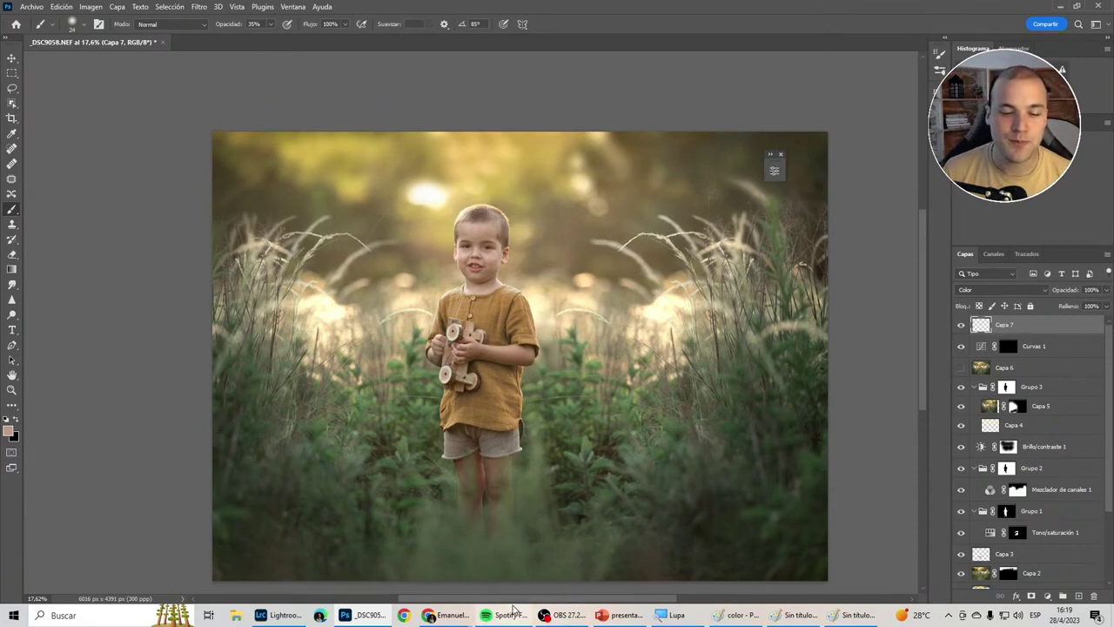
Bring the OBS streaming window to the front over Photoshop.
{"action": "left_click", "coordinate": [567, 614]}
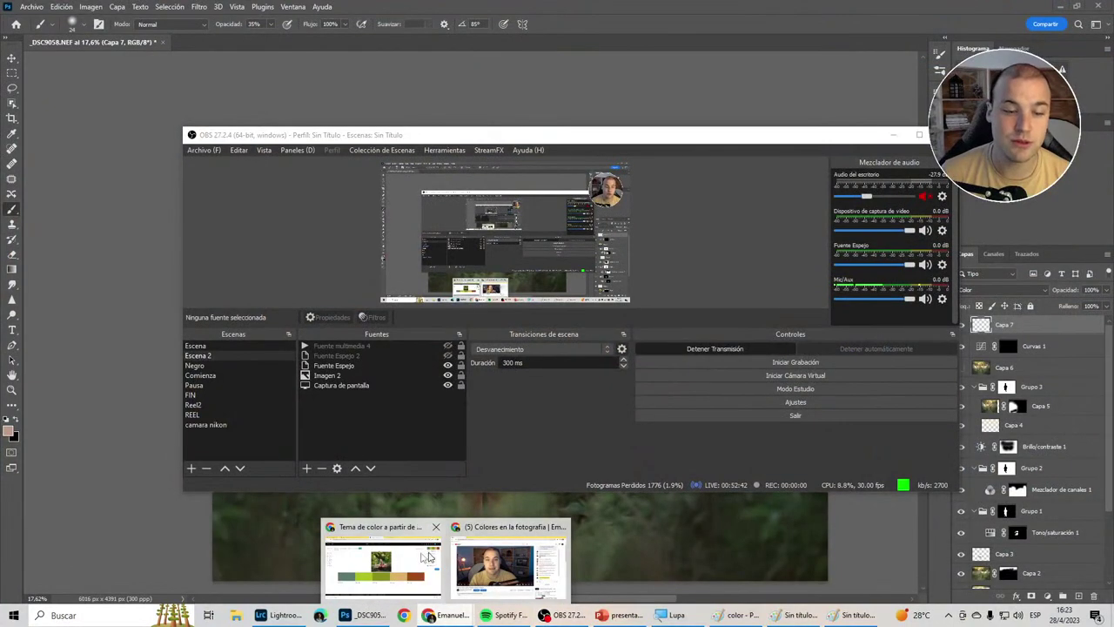
In a new Chrome tab, load the 35AWARDS 7th contest page at 35awards.com/7th/mypage/.
{"action": "left_click", "coordinate": [399, 565]}
{"action": "key", "text": "ctrl+t"}
{"action": "type", "text": "35awards.com/8th/"}
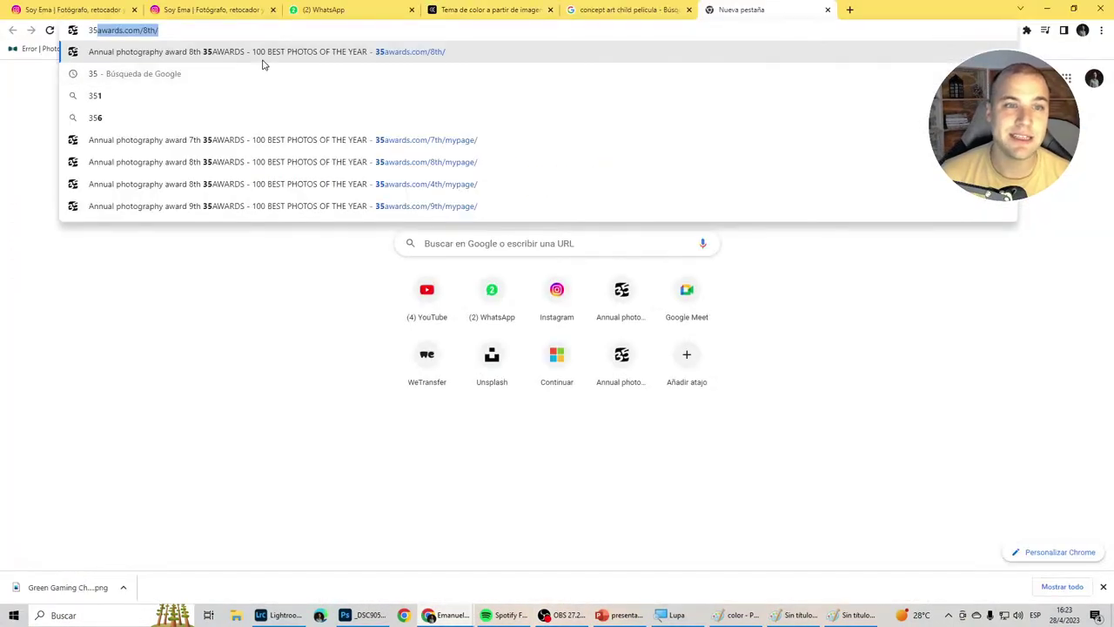
{"action": "left_click", "coordinate": [263, 52]}
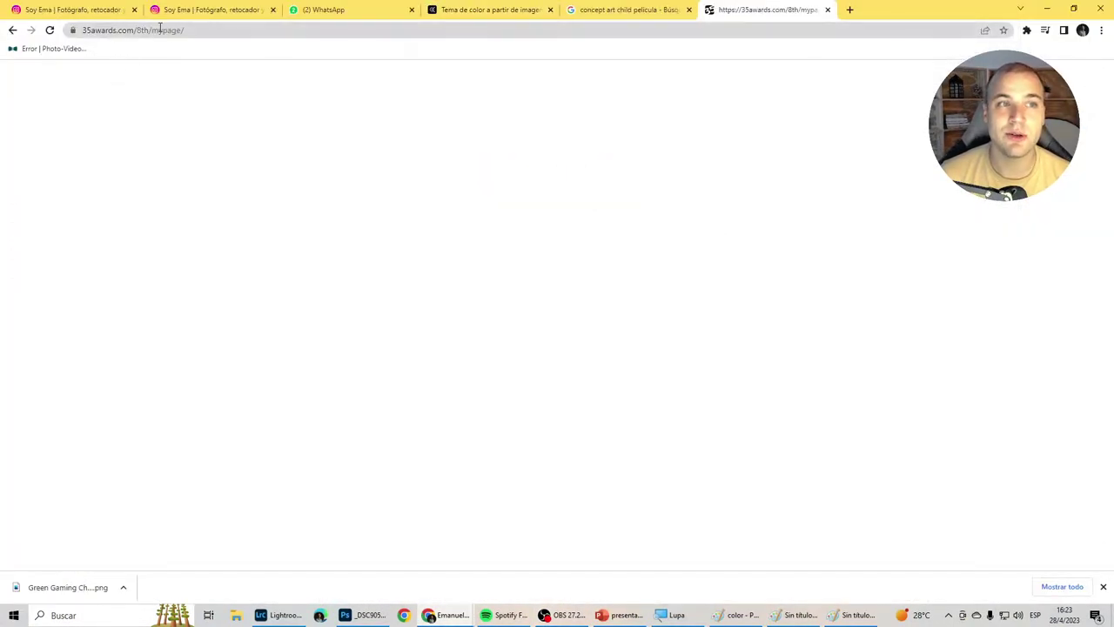
{"action": "left_click", "coordinate": [155, 30]}
{"action": "key", "text": "BackSpace"}
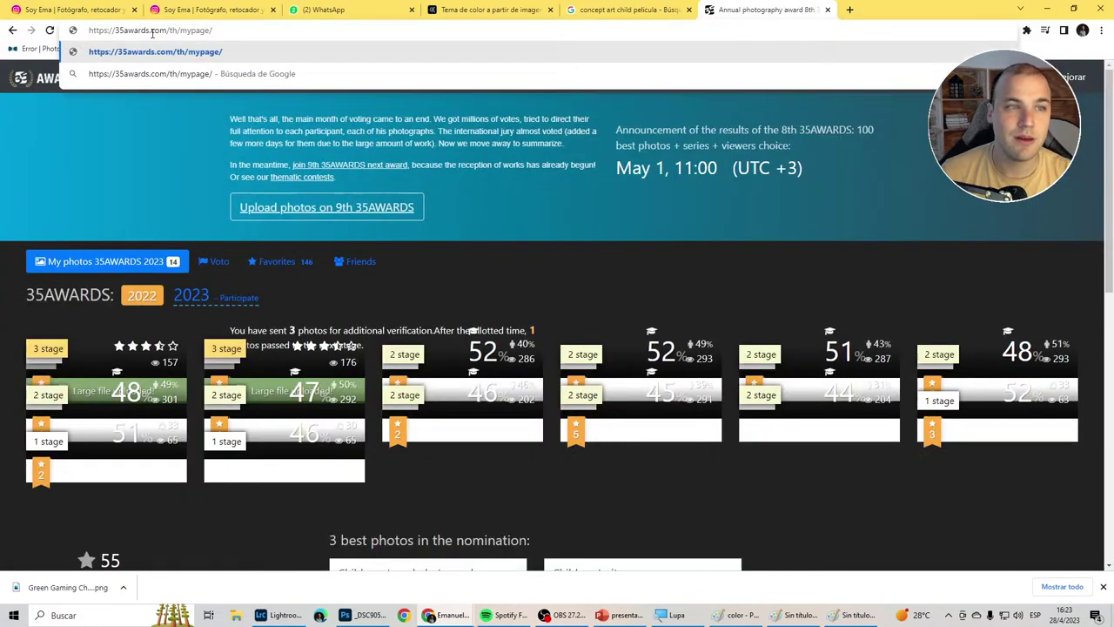
{"action": "type", "text": "7"}
{"action": "key", "text": "Return"}
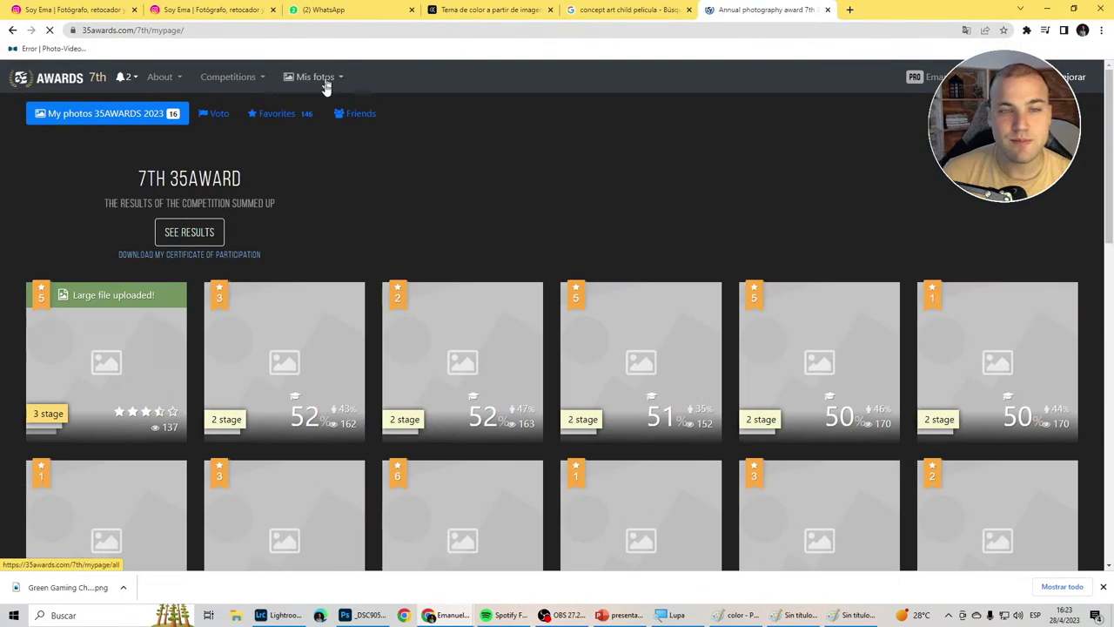
Open the 7th contest results and the Children Staged Photography best photos.
{"action": "left_click", "coordinate": [217, 229]}
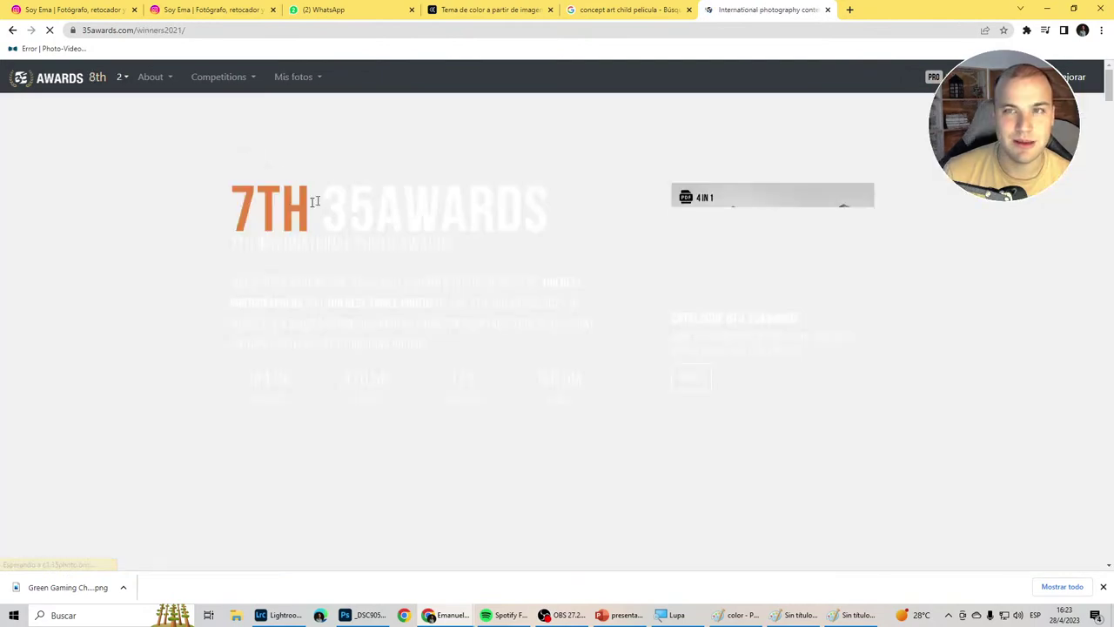
{"action": "scroll", "coordinate": [452, 269], "scroll_direction": "down", "scroll_amount": 3}
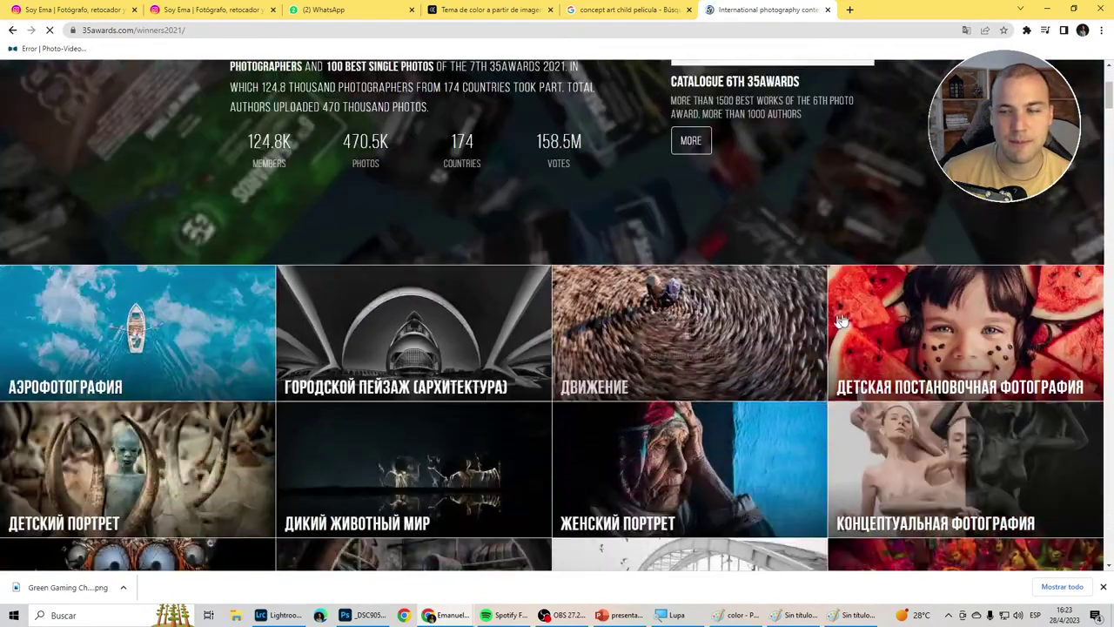
{"action": "scroll", "coordinate": [840, 321], "scroll_direction": "down", "scroll_amount": 1}
{"action": "left_click", "coordinate": [953, 261]}
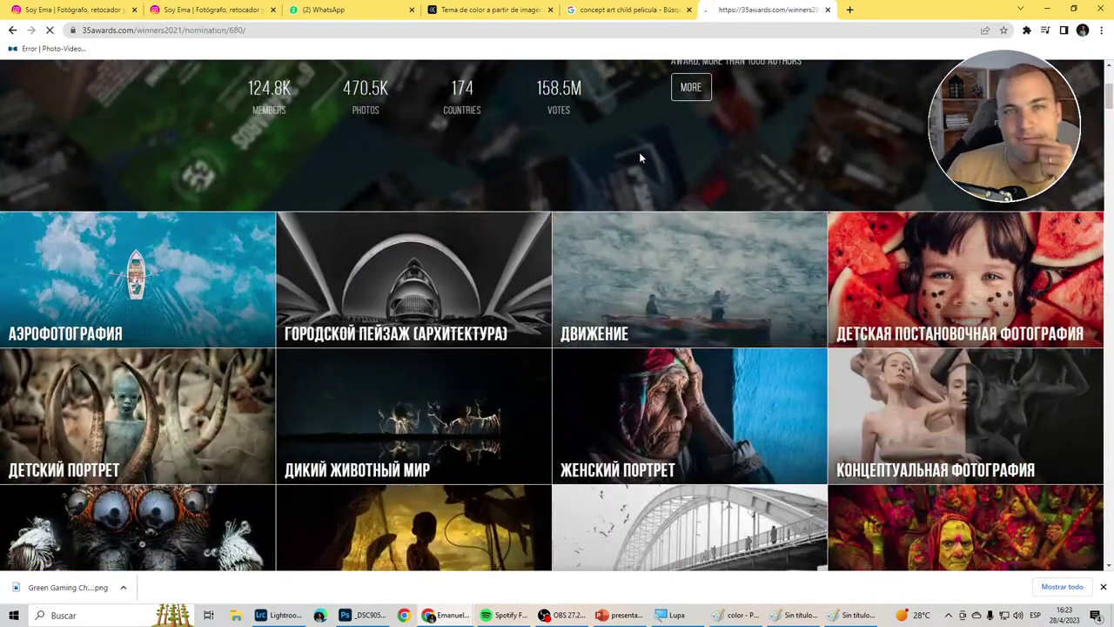
{"action": "scroll", "coordinate": [597, 278], "scroll_direction": "down", "scroll_amount": 3}
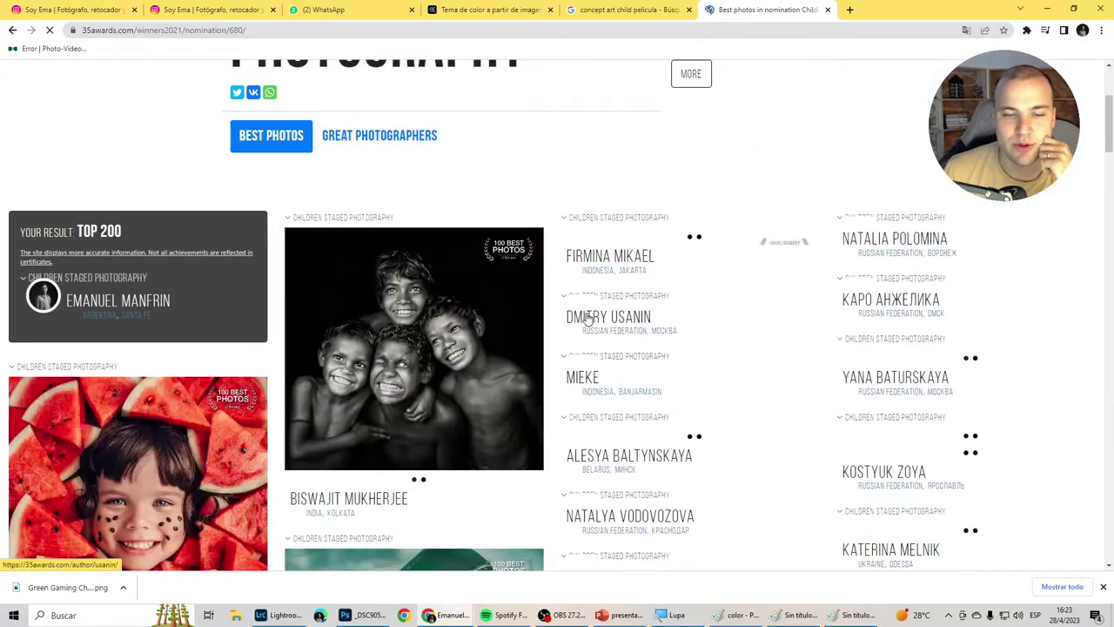
{"action": "scroll", "coordinate": [586, 318], "scroll_direction": "down", "scroll_amount": 5}
{"action": "scroll", "coordinate": [584, 321], "scroll_direction": "down", "scroll_amount": 2}
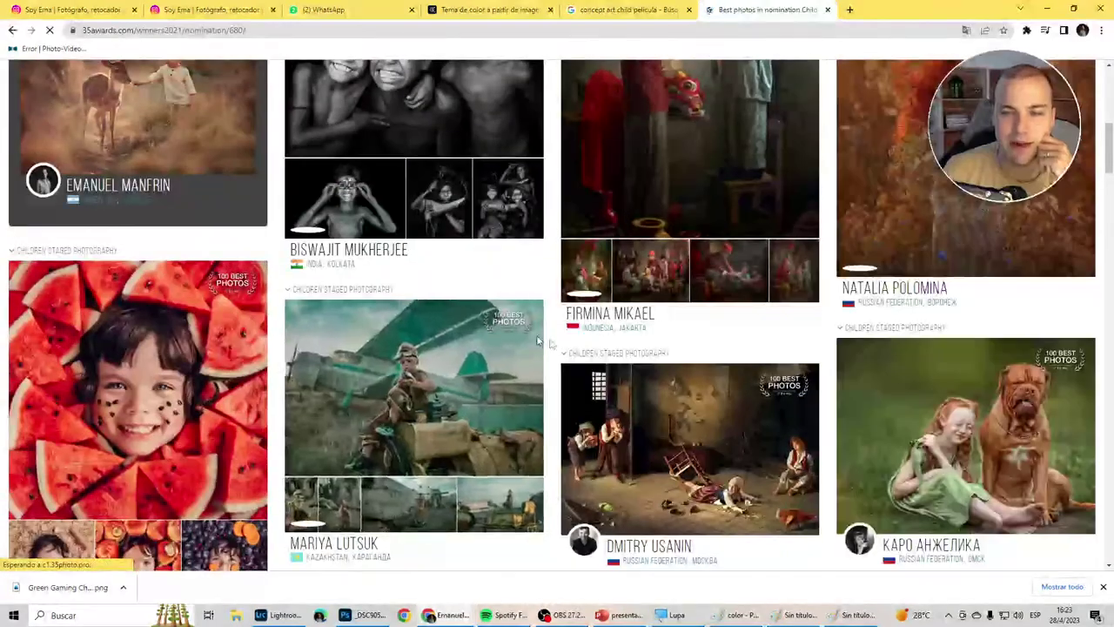
{"action": "scroll", "coordinate": [640, 348], "scroll_direction": "up", "scroll_amount": 2}
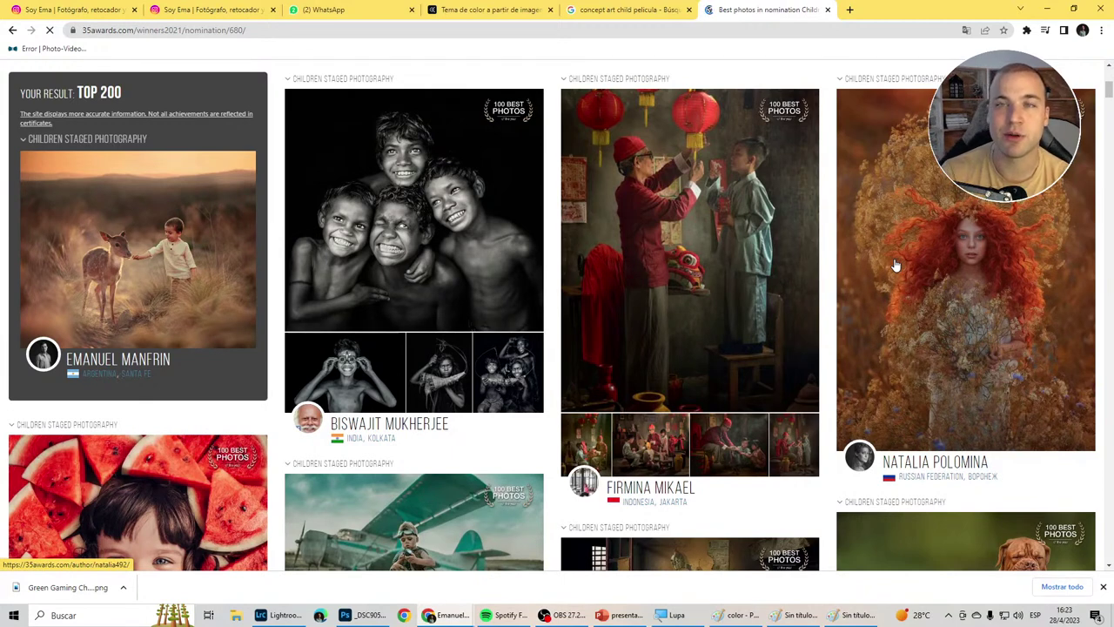
Scroll through the Children Staged Photography winning images.
{"action": "scroll", "coordinate": [879, 283], "scroll_direction": "down", "scroll_amount": 3}
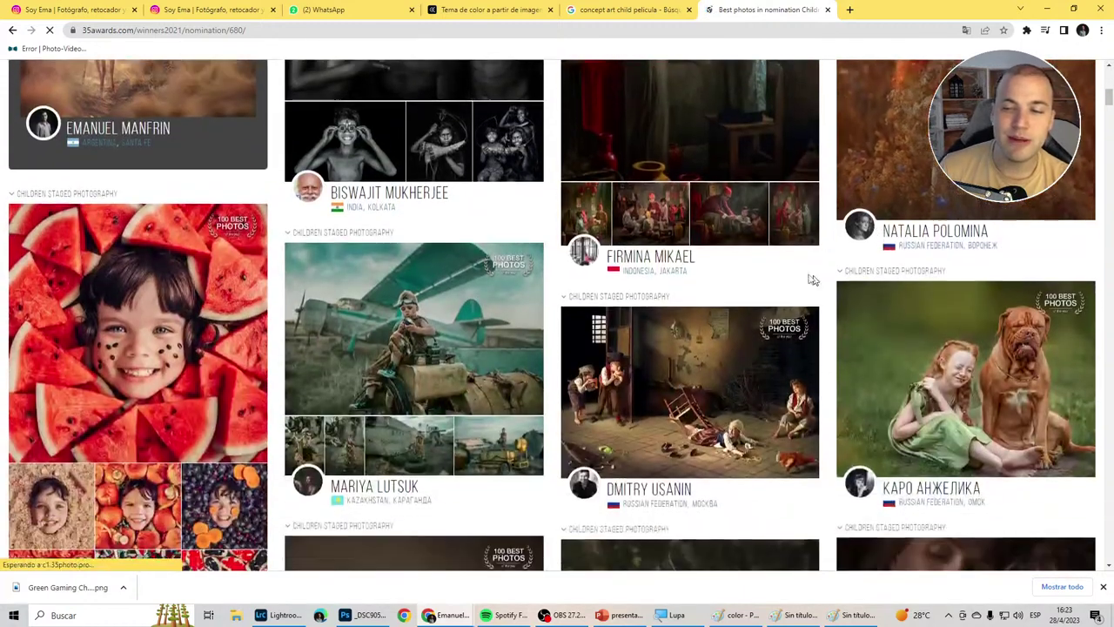
{"action": "scroll", "coordinate": [783, 270], "scroll_direction": "down", "scroll_amount": 1}
{"action": "scroll", "coordinate": [710, 261], "scroll_direction": "down", "scroll_amount": 2}
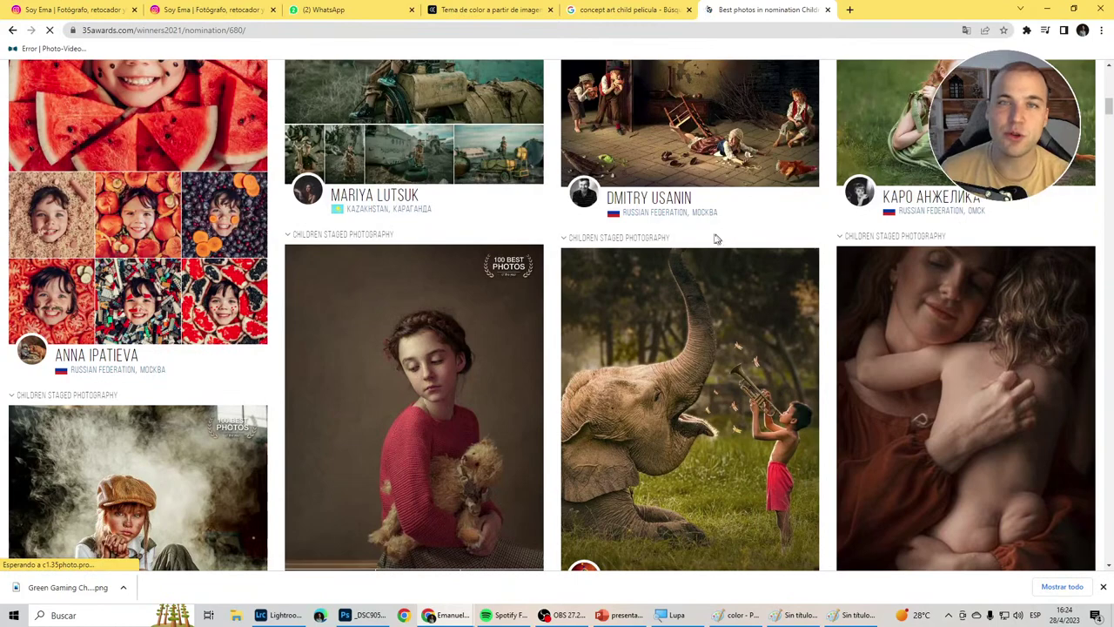
{"action": "scroll", "coordinate": [705, 240], "scroll_direction": "up", "scroll_amount": 3}
{"action": "scroll", "coordinate": [670, 243], "scroll_direction": "up", "scroll_amount": 1}
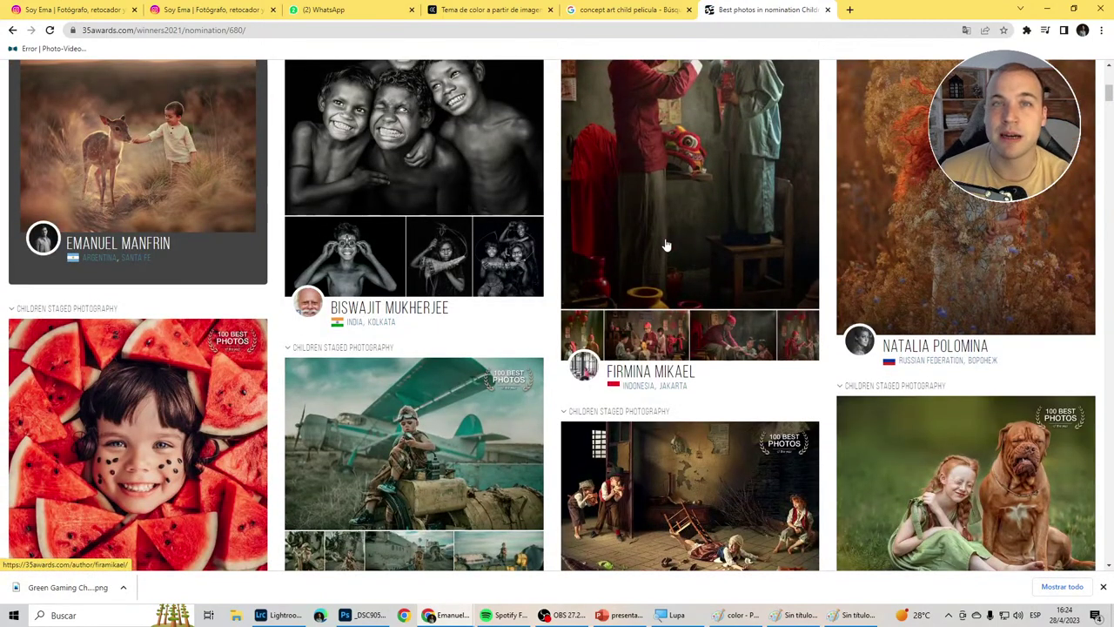
{"action": "scroll", "coordinate": [666, 245], "scroll_direction": "down", "scroll_amount": 1}
{"action": "scroll", "coordinate": [665, 245], "scroll_direction": "down", "scroll_amount": 3}
{"action": "scroll", "coordinate": [666, 244], "scroll_direction": "down", "scroll_amount": 3}
{"action": "scroll", "coordinate": [665, 244], "scroll_direction": "down", "scroll_amount": 2}
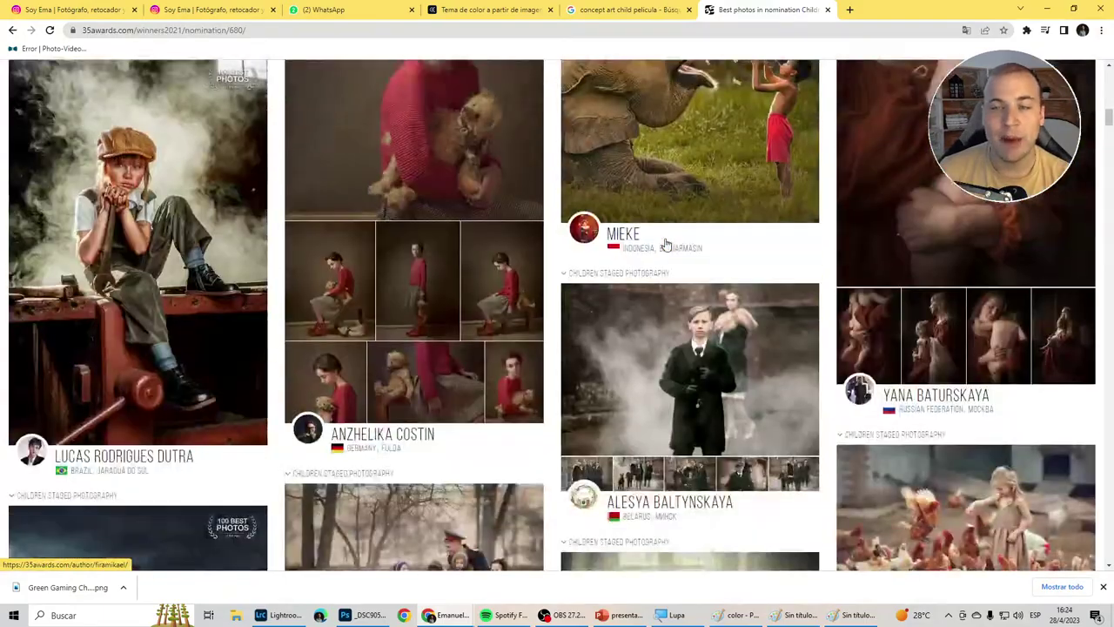
{"action": "scroll", "coordinate": [664, 244], "scroll_direction": "down", "scroll_amount": 1}
{"action": "scroll", "coordinate": [665, 244], "scroll_direction": "down", "scroll_amount": 3}
{"action": "scroll", "coordinate": [664, 243], "scroll_direction": "down", "scroll_amount": 3}
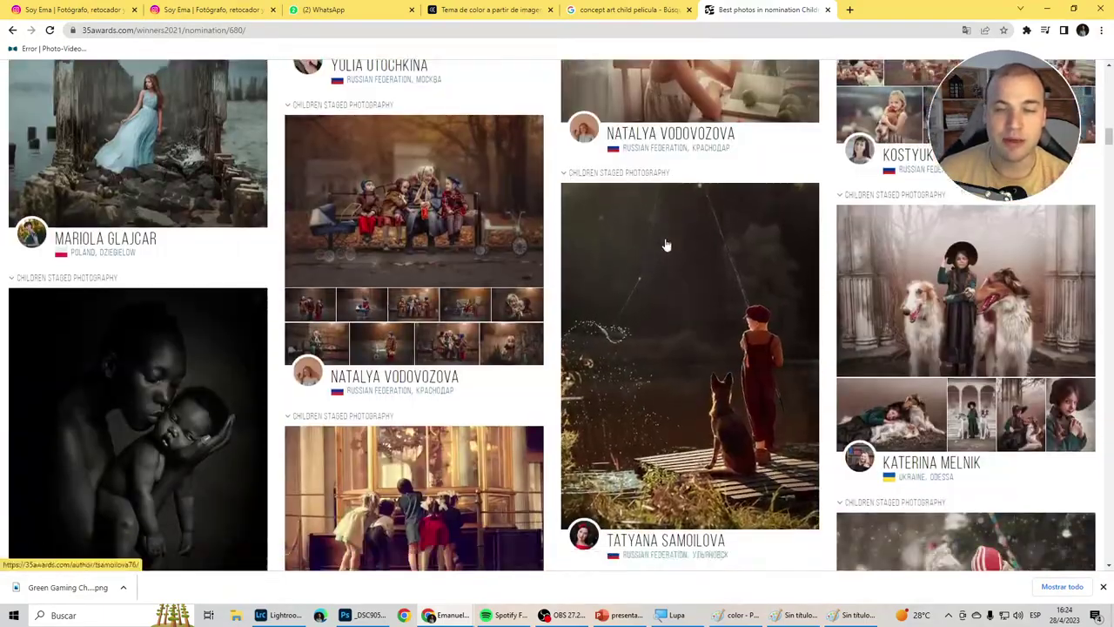
{"action": "scroll", "coordinate": [665, 246], "scroll_direction": "down", "scroll_amount": 2}
{"action": "scroll", "coordinate": [661, 252], "scroll_direction": "down", "scroll_amount": 3}
{"action": "scroll", "coordinate": [652, 269], "scroll_direction": "down", "scroll_amount": 3}
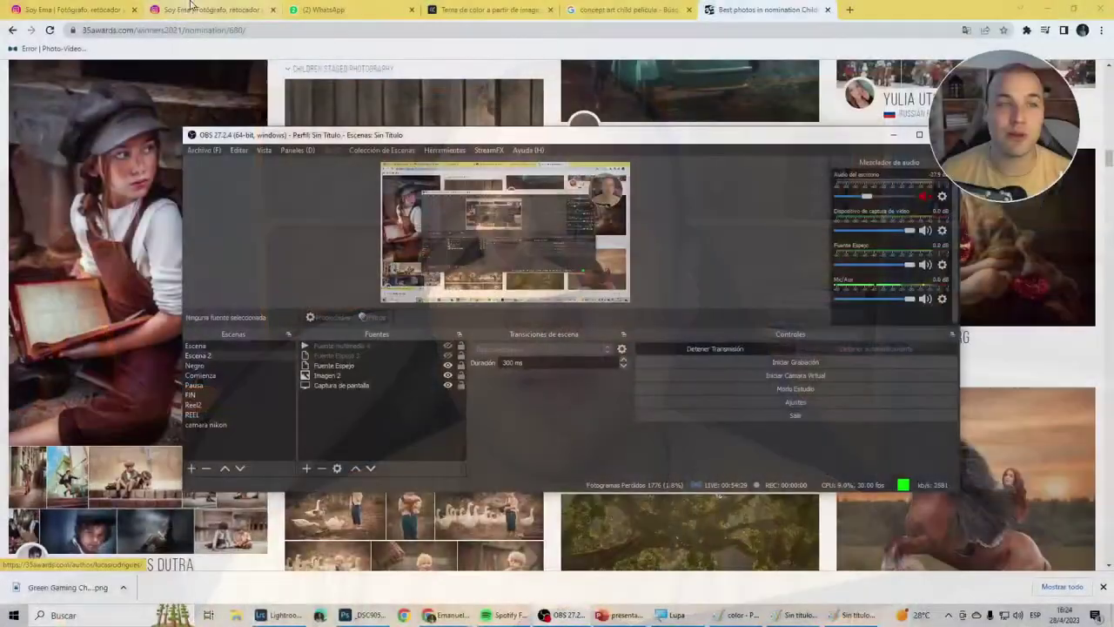
On the Instagram profile tab, open the post of the crowned boy by the stream.
{"action": "left_click", "coordinate": [193, 10]}
{"action": "scroll", "coordinate": [418, 331], "scroll_direction": "up", "scroll_amount": 5}
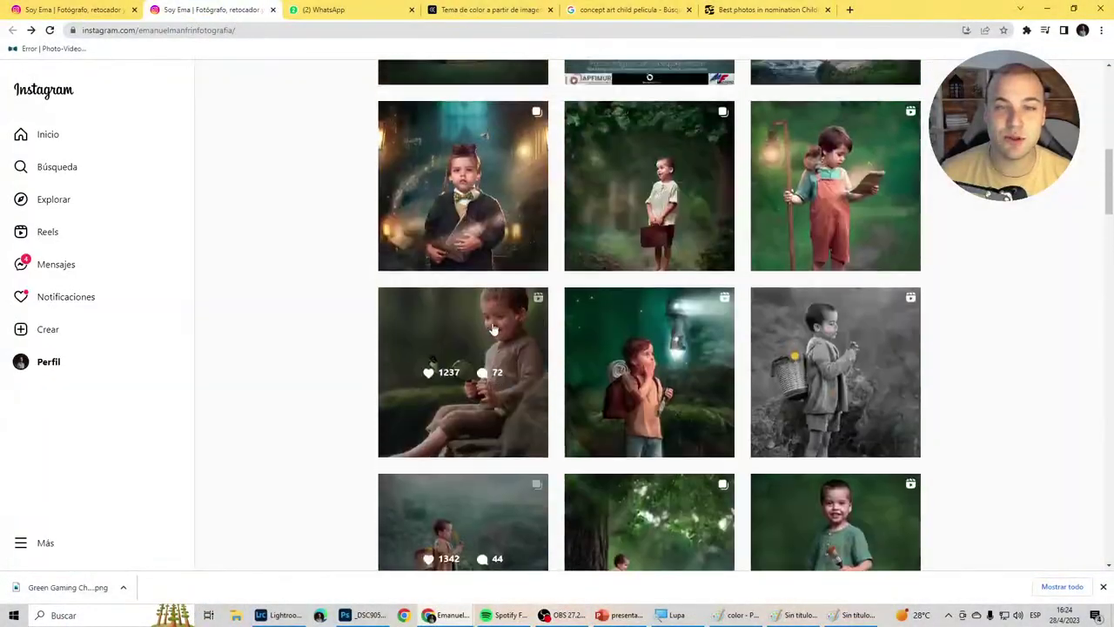
{"action": "scroll", "coordinate": [513, 357], "scroll_direction": "up", "scroll_amount": 5}
{"action": "left_click", "coordinate": [599, 233]}
{"action": "key", "text": "Escape"}
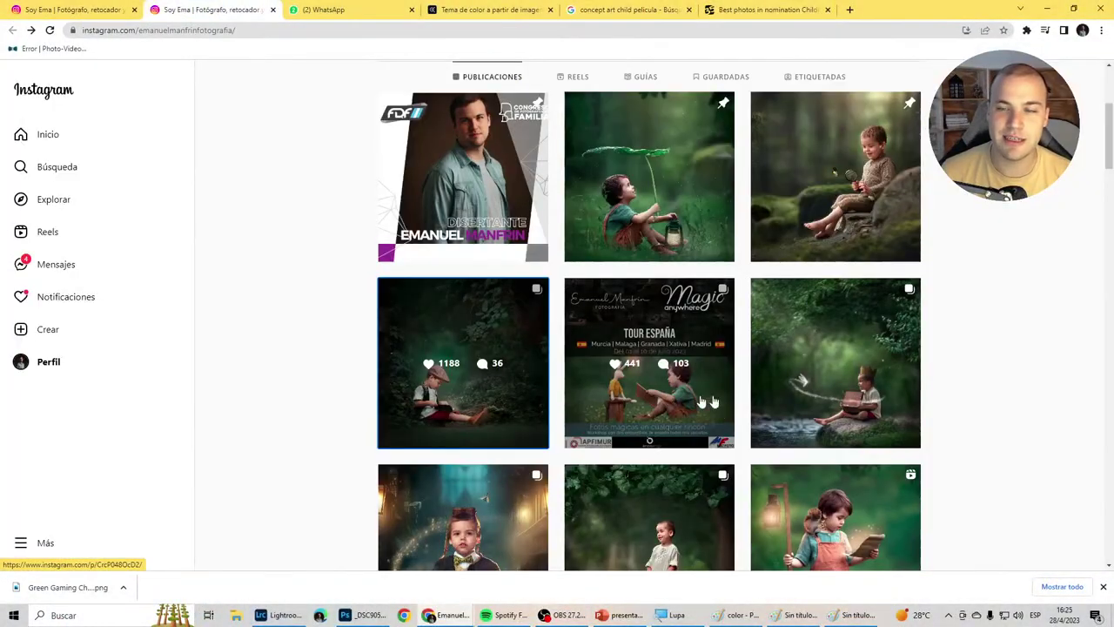
{"action": "left_click", "coordinate": [835, 362]}
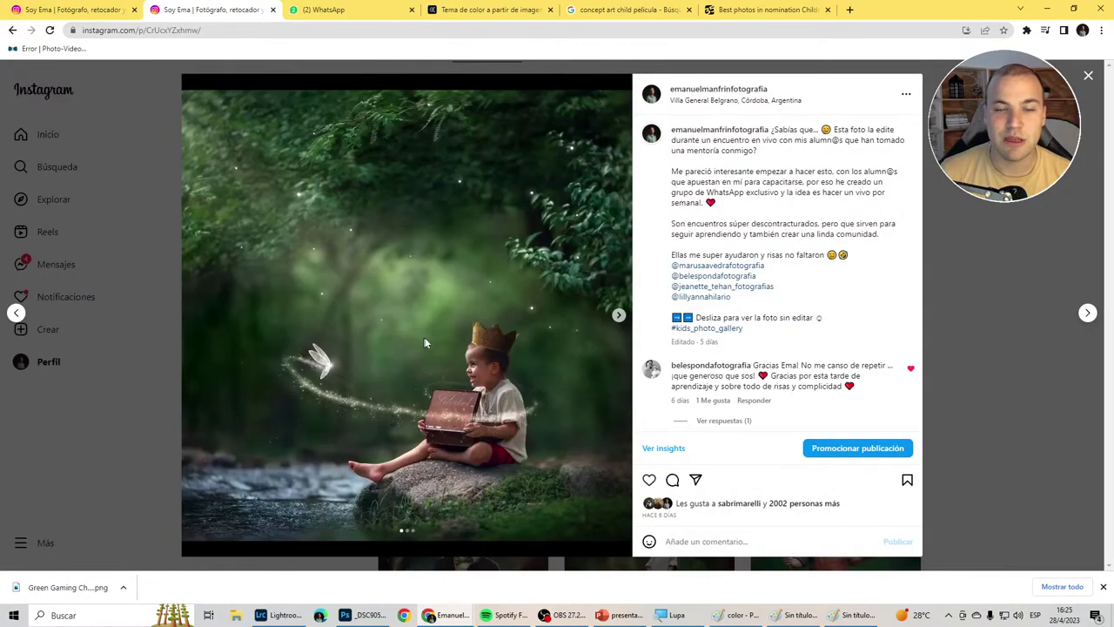